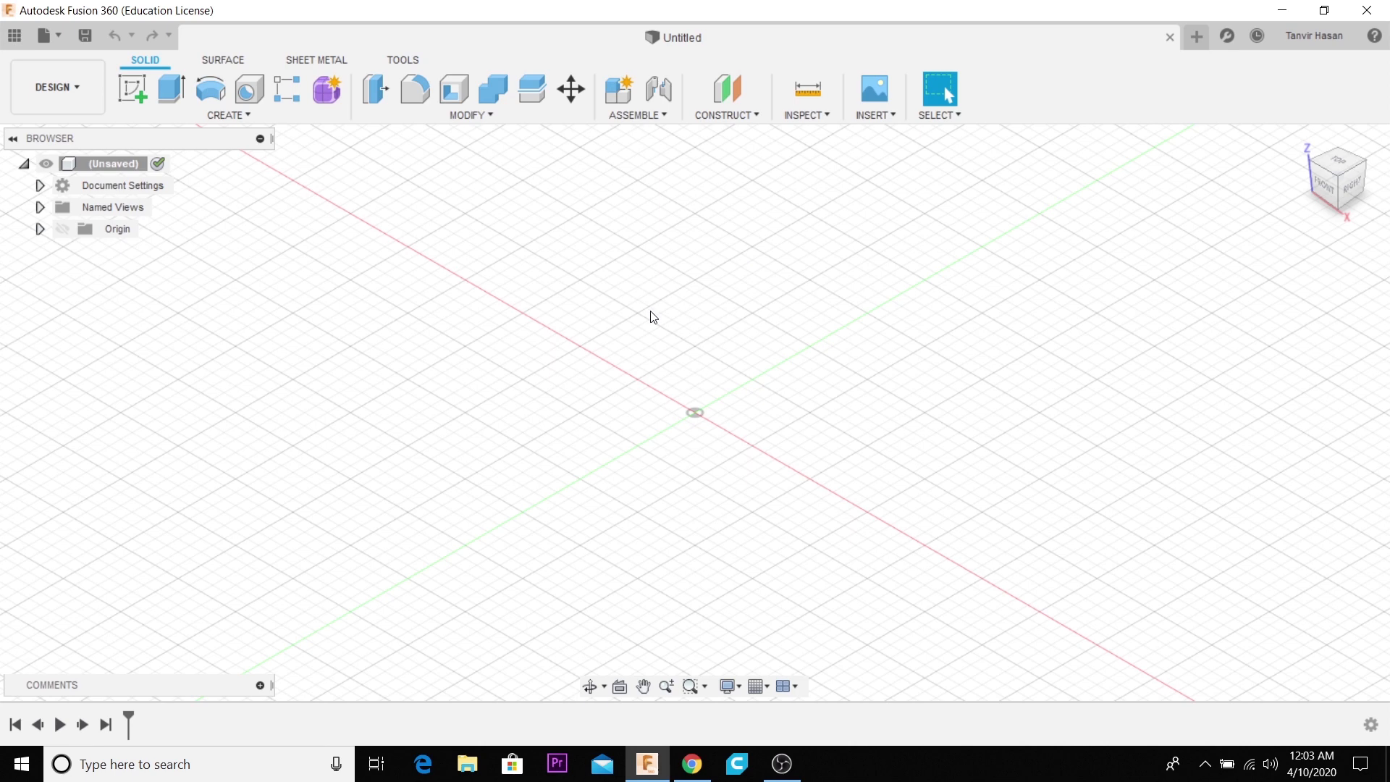
scroll(719, 406, "up", 2)
scroll(719, 406, "down", 2)
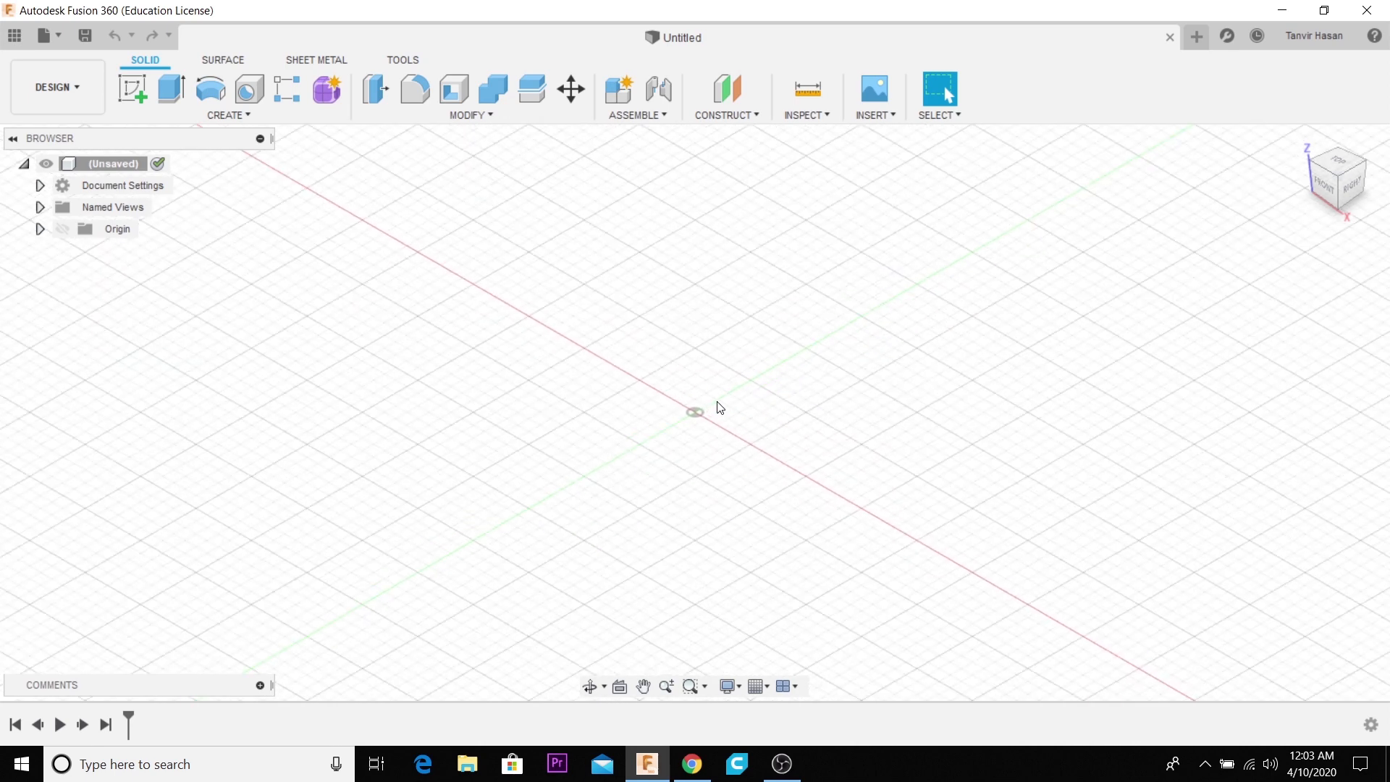
scroll(721, 407, "down", 3)
scroll(723, 407, "up", 3)
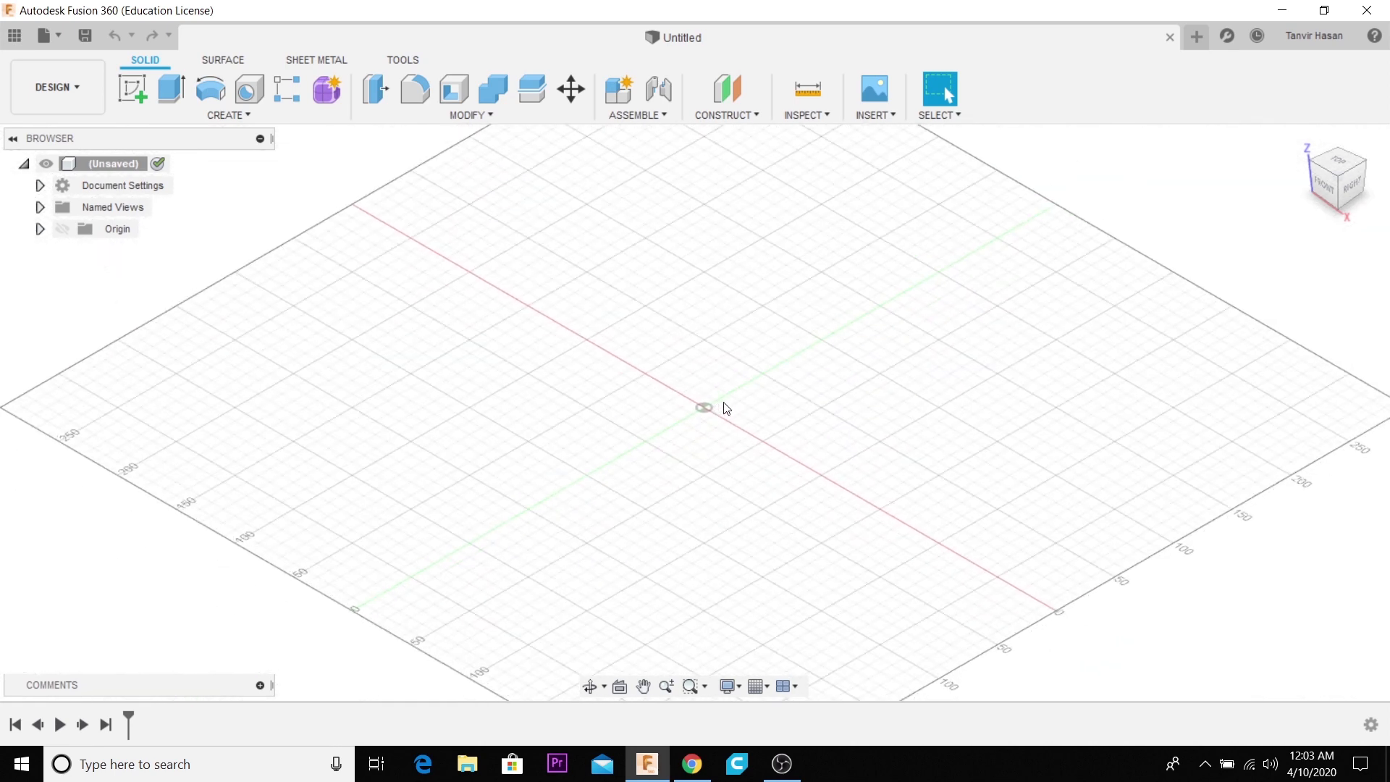
scroll(728, 409, "up", 1)
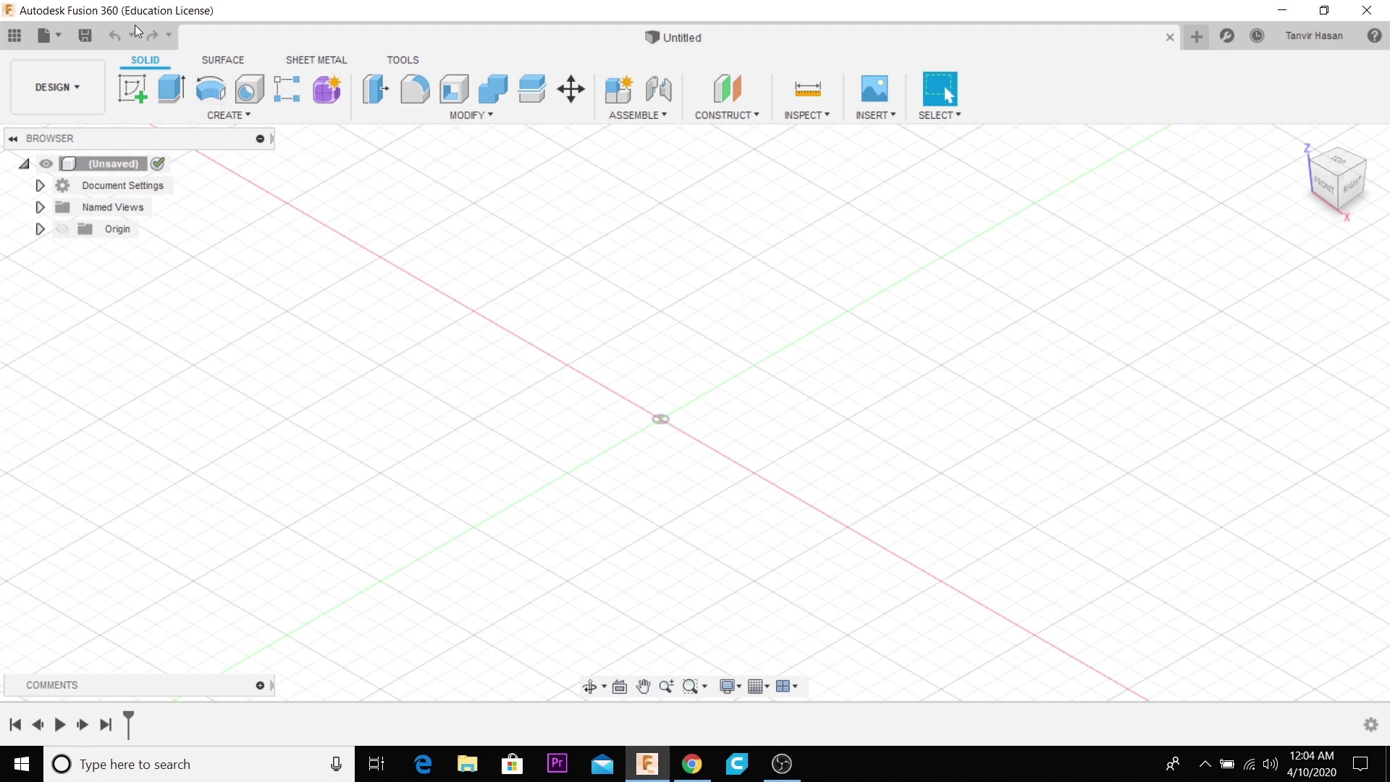
- Switch to Chrome to view the Autodesk Fusion 360 overview page and the YouTube Fusion 360 tutorial, returning to the untitled design
left_click(692, 764)
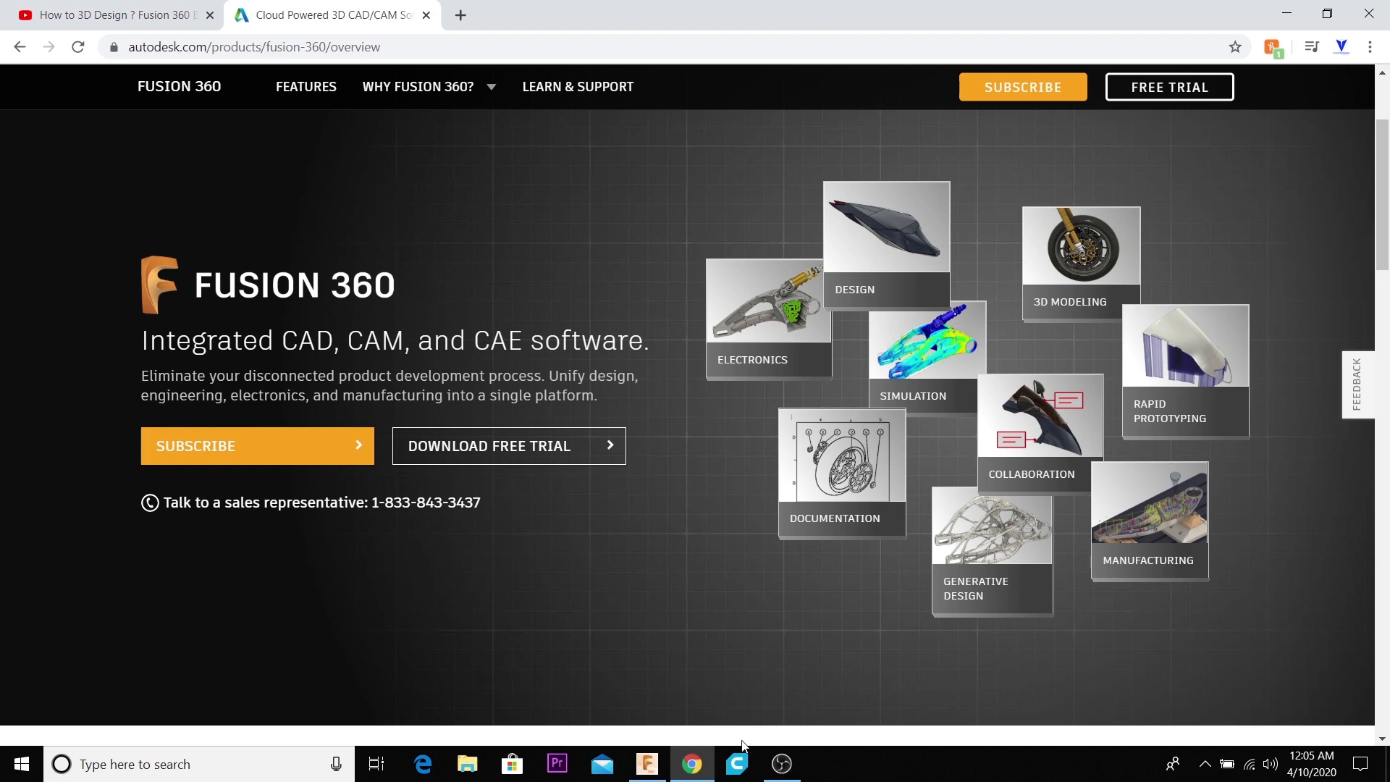
left_click(646, 764)
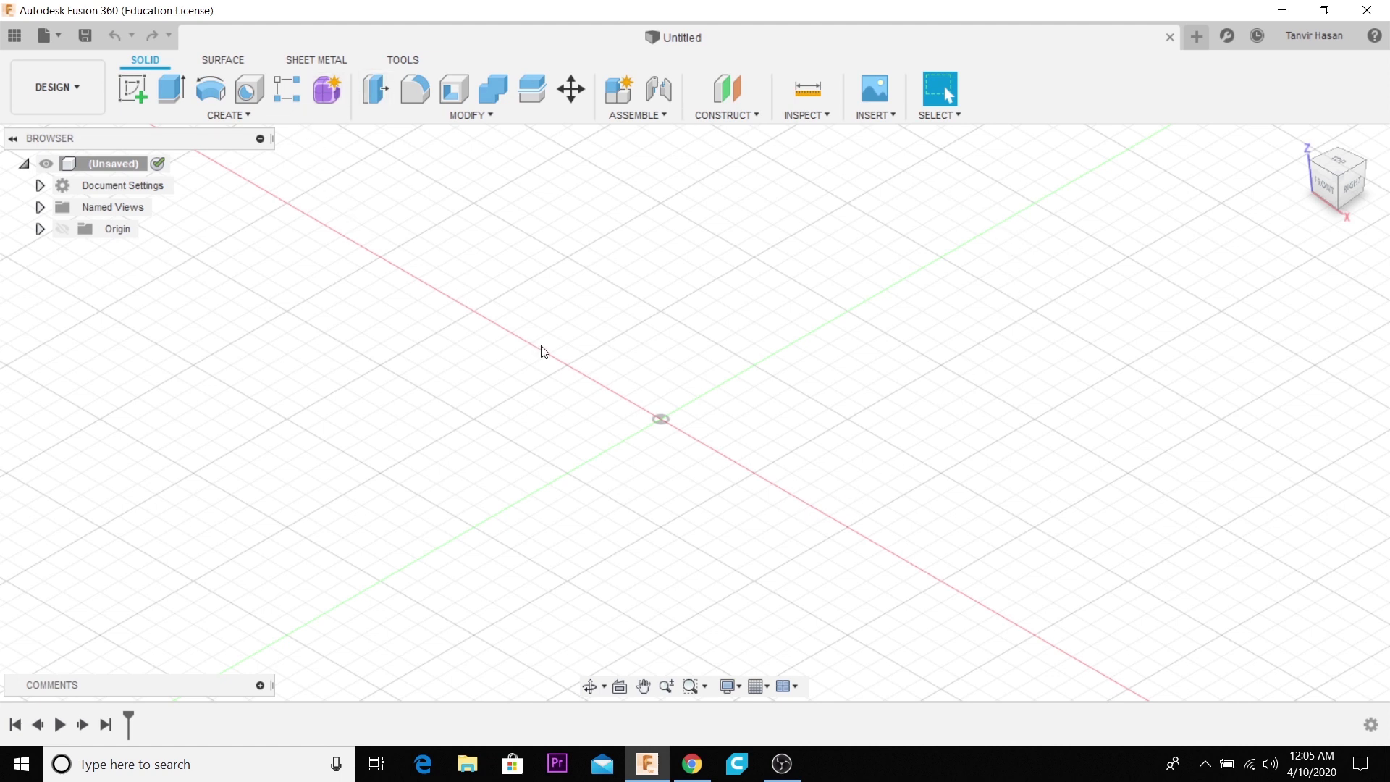
left_click(693, 765)
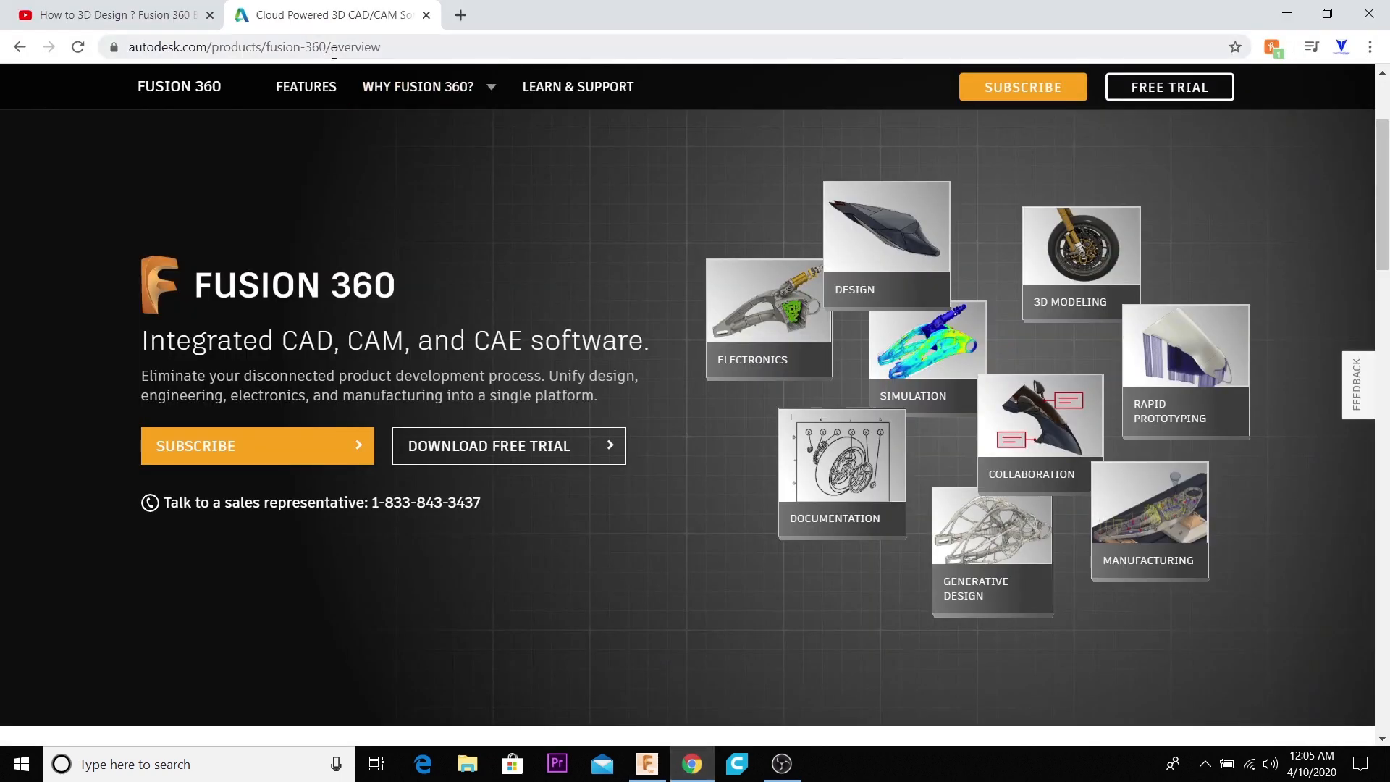
left_click(131, 12)
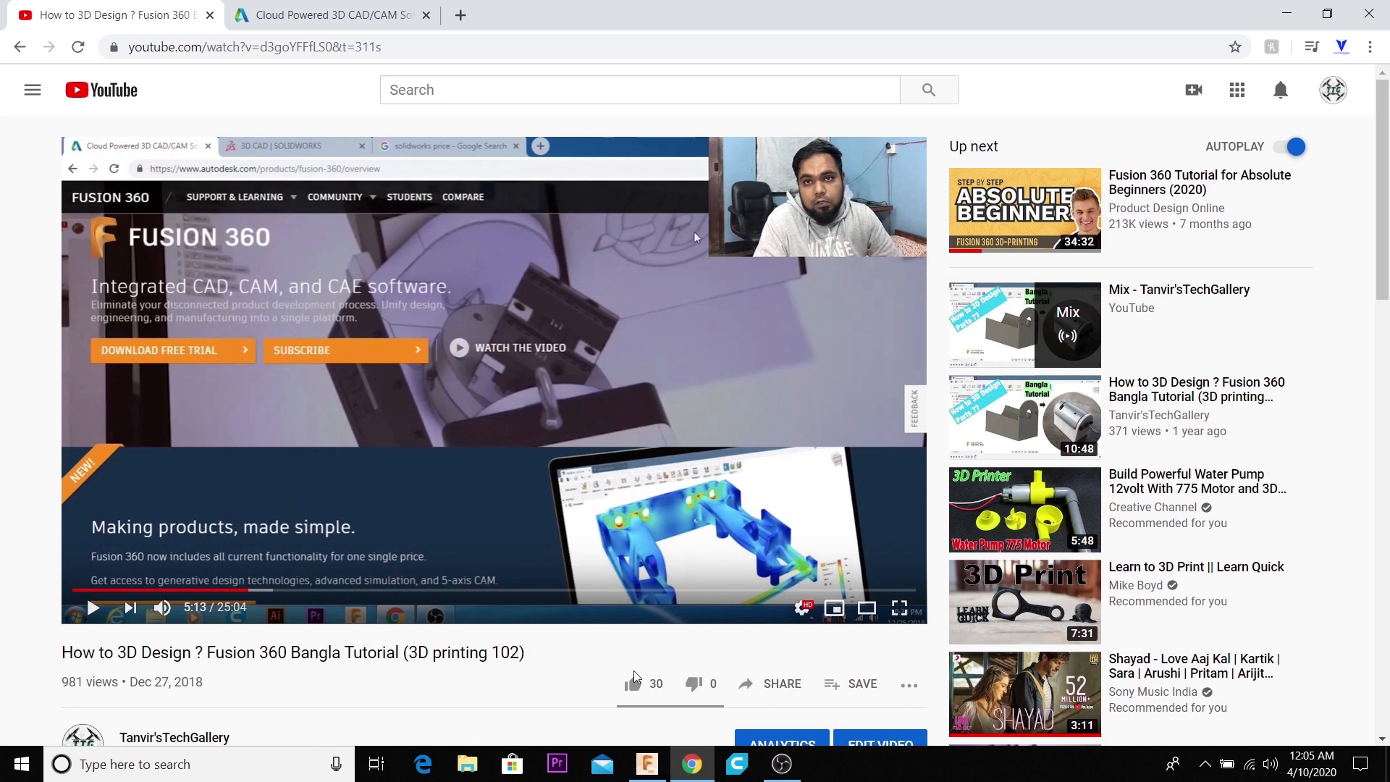
left_click(667, 762)
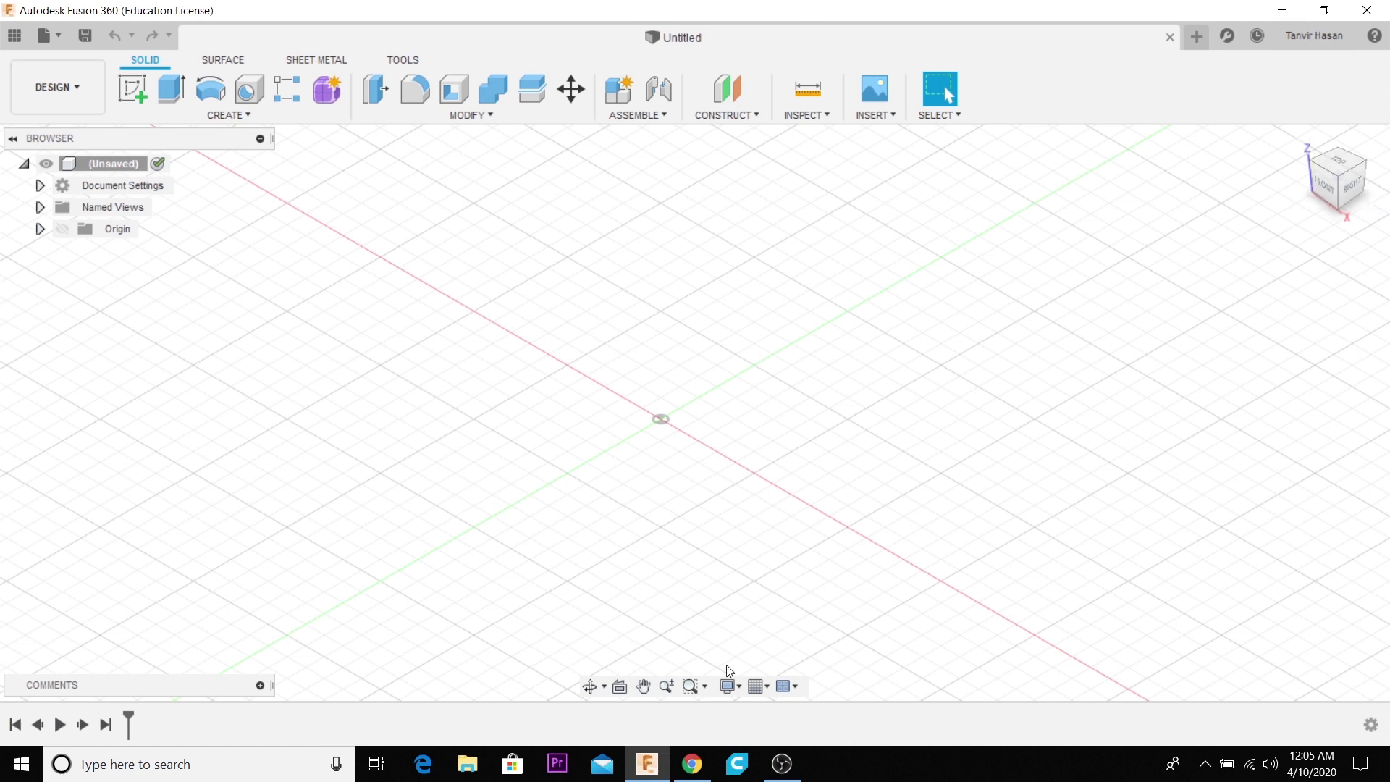
- Examine the empty workspace from the front and top orientations, and restore the home view
scroll(745, 398, "down", 2)
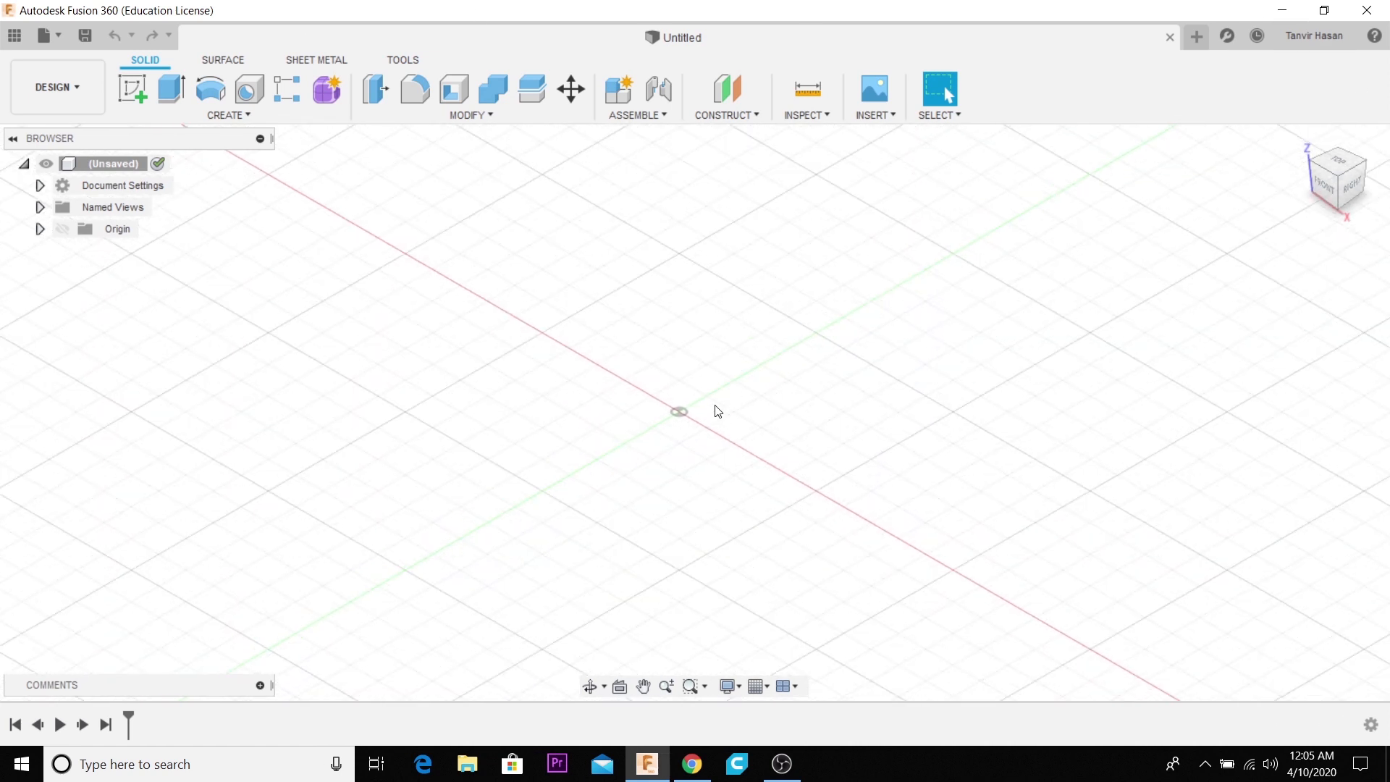
scroll(712, 380, "up", 2)
scroll(559, 465, "down", 3)
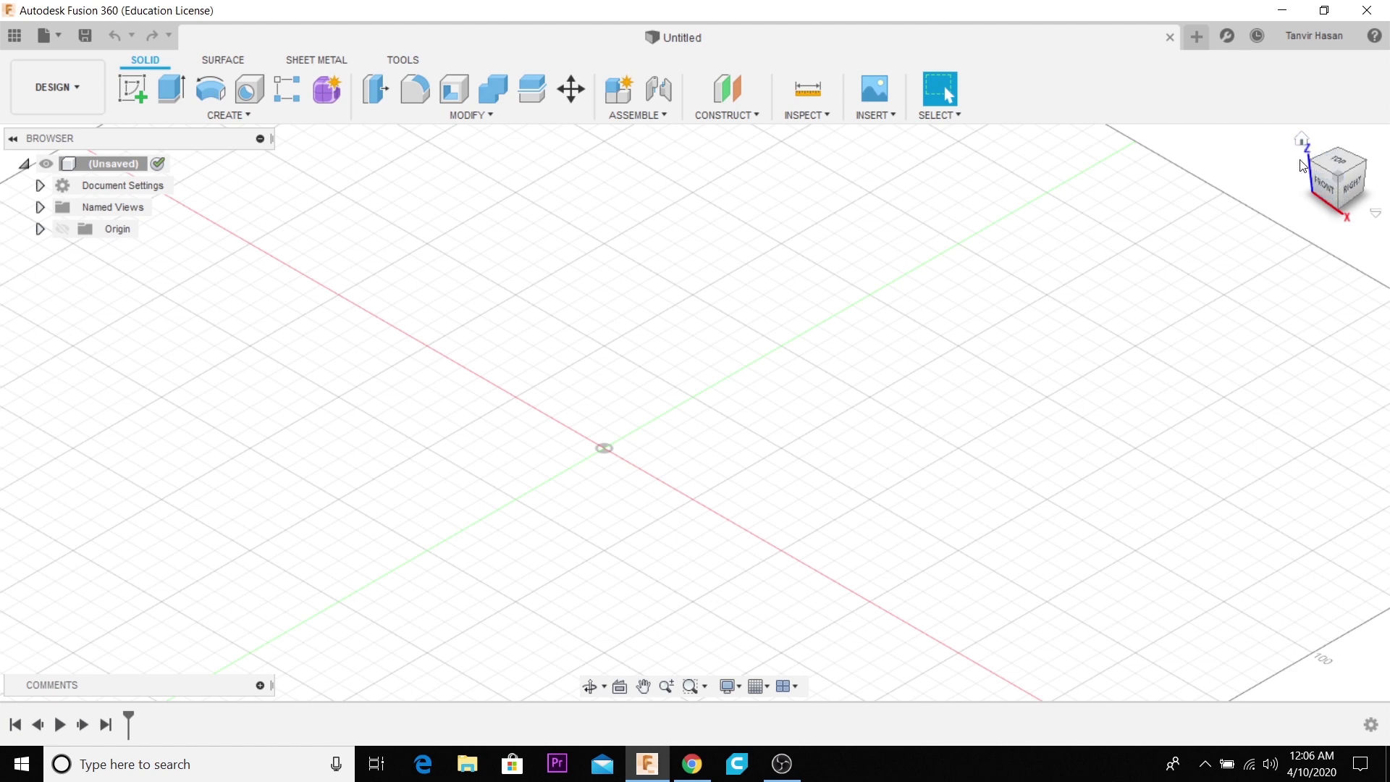
mouse_move(1346, 179)
left_mouse_down()
mouse_move(1335, 182)
mouse_move(1364, 176)
mouse_move(1367, 199)
left_mouse_up()
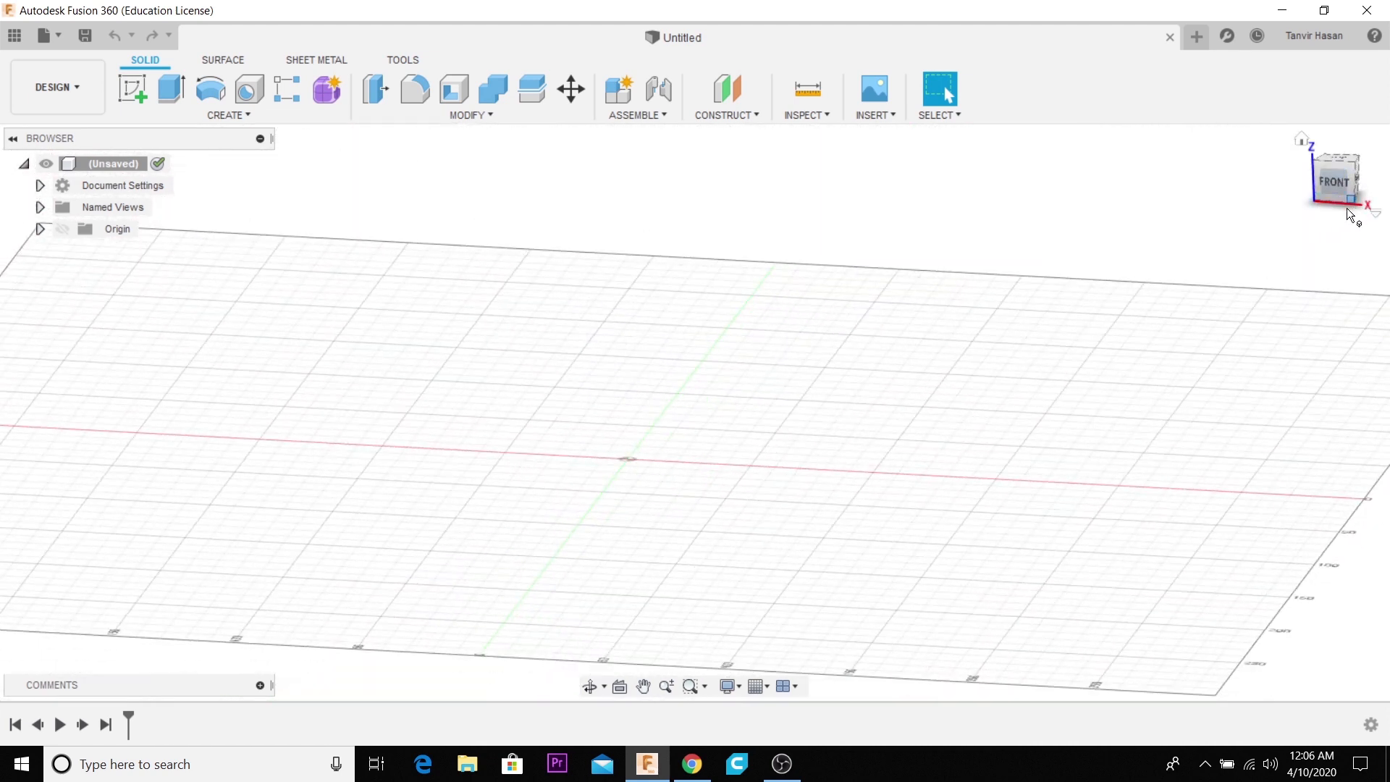
middle_click(1349, 159)
left_click_drag(1348, 172, 1338, 254)
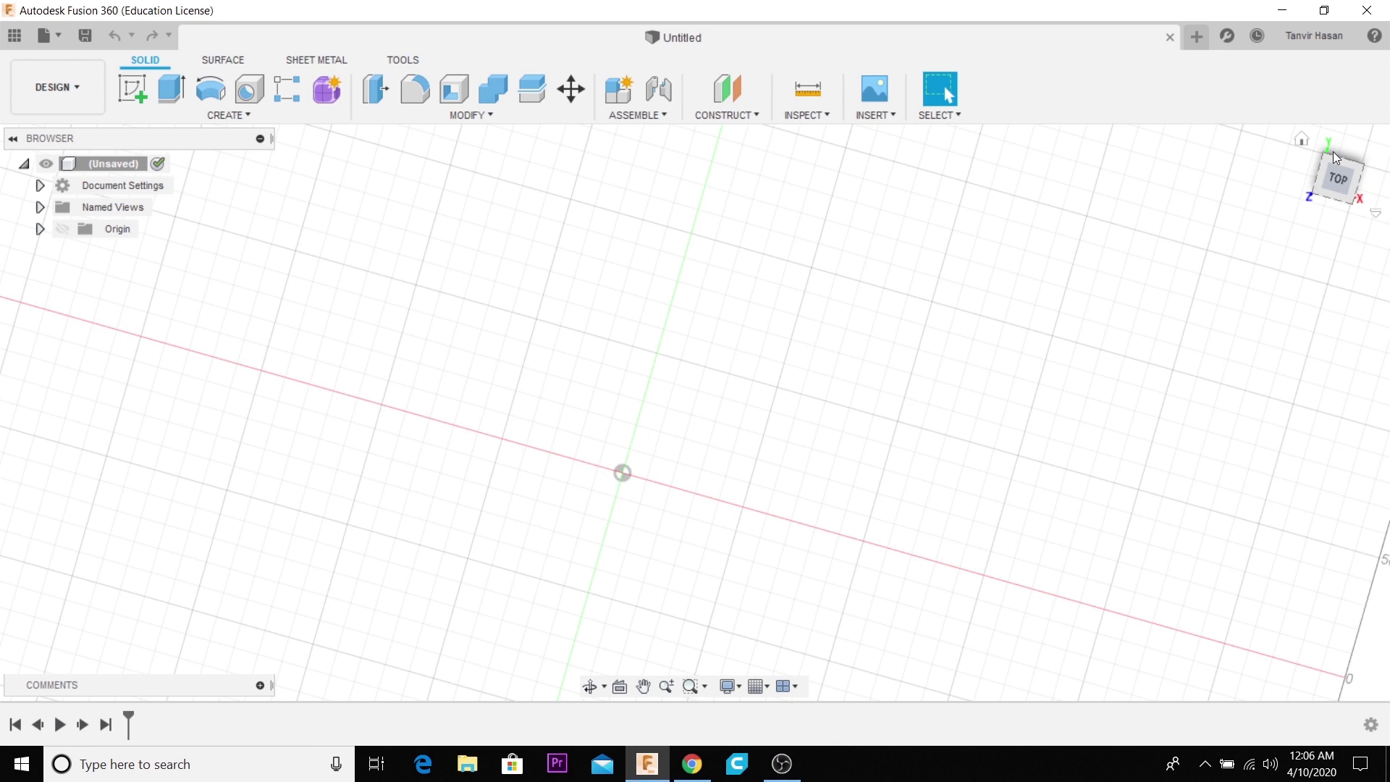
middle_click_drag(1338, 221, 1331, 197)
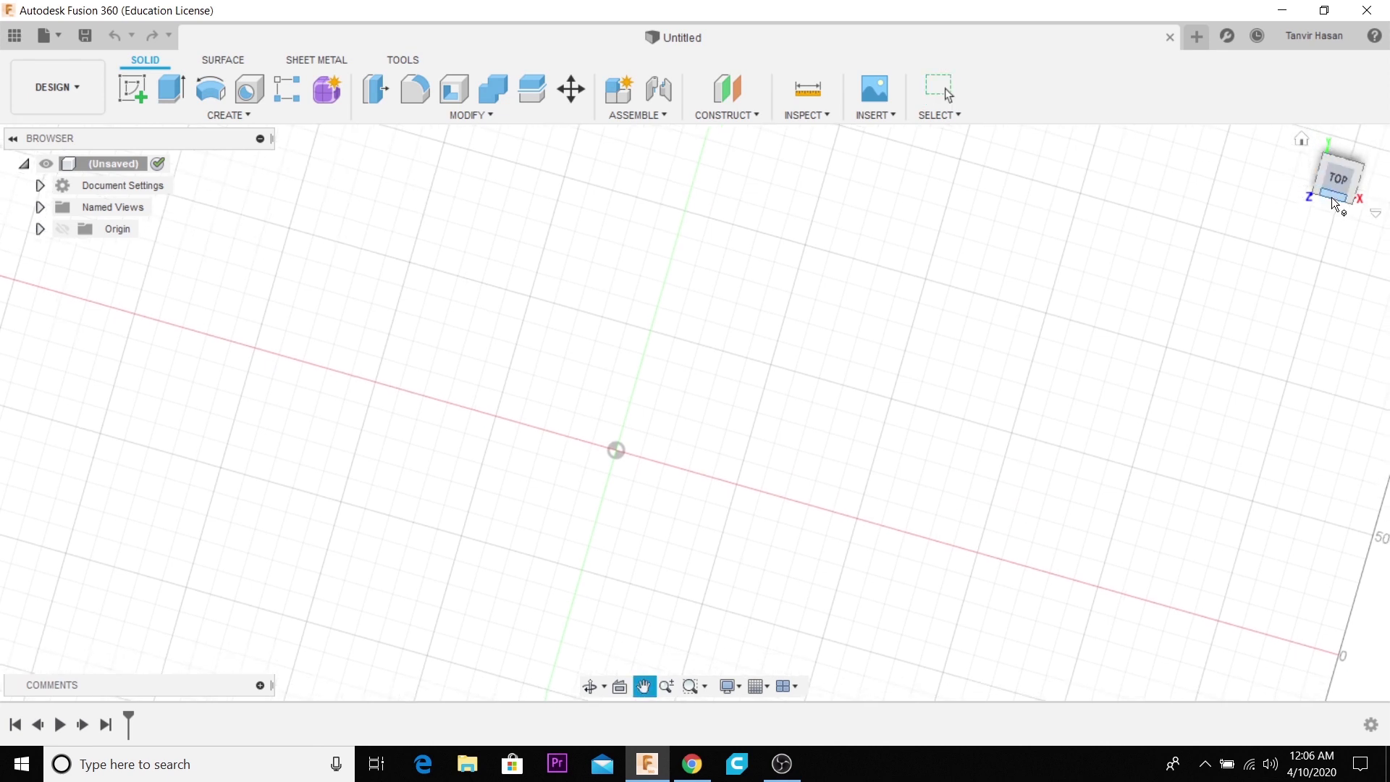
left_click_drag(1336, 176, 1336, 177)
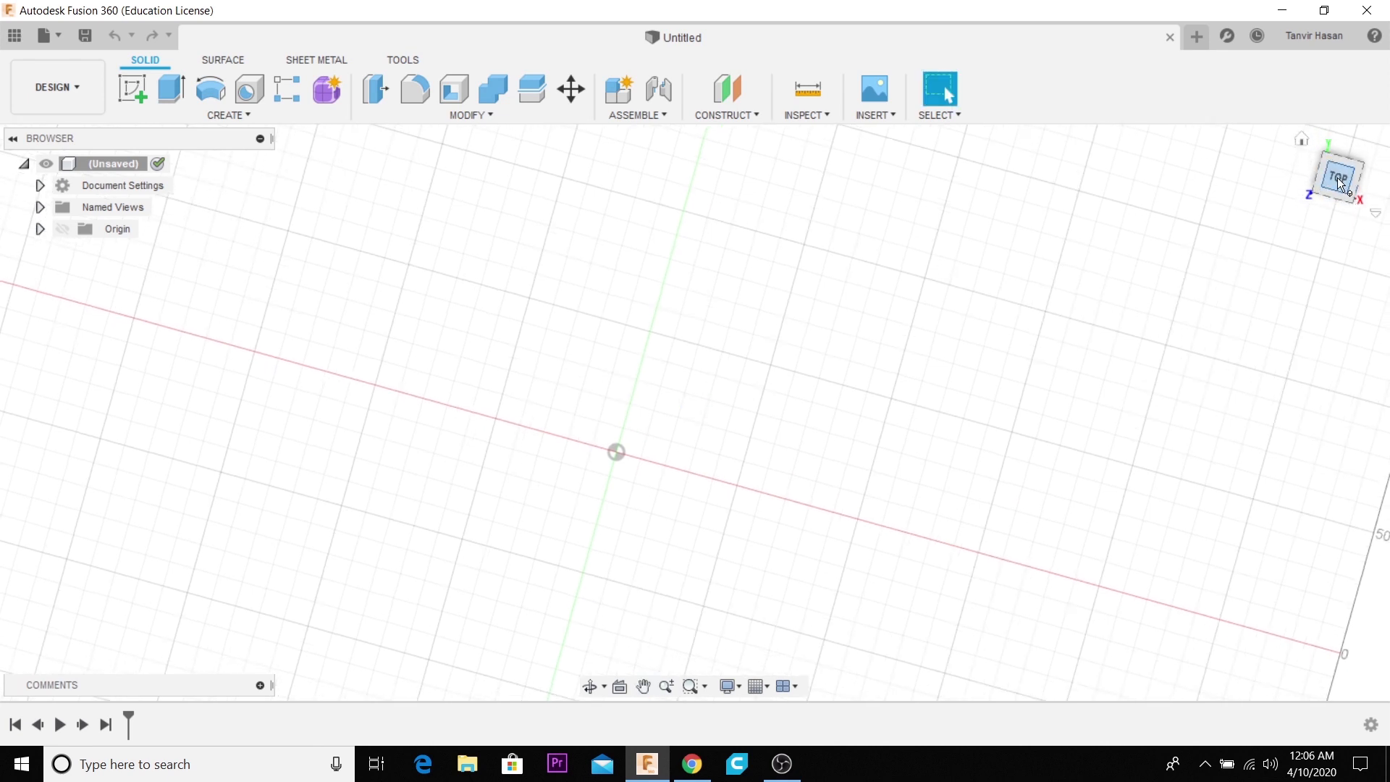
left_click(1301, 139)
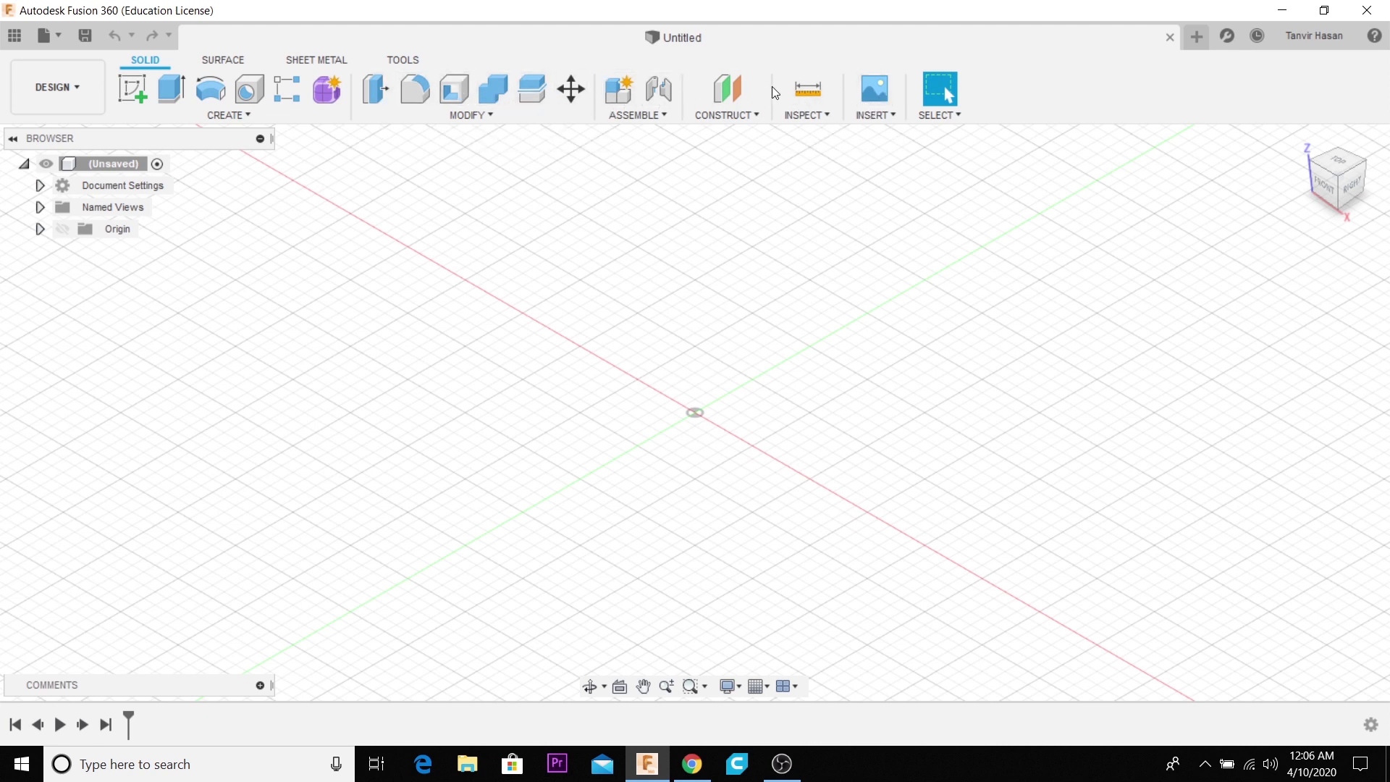
left_click(96, 85)
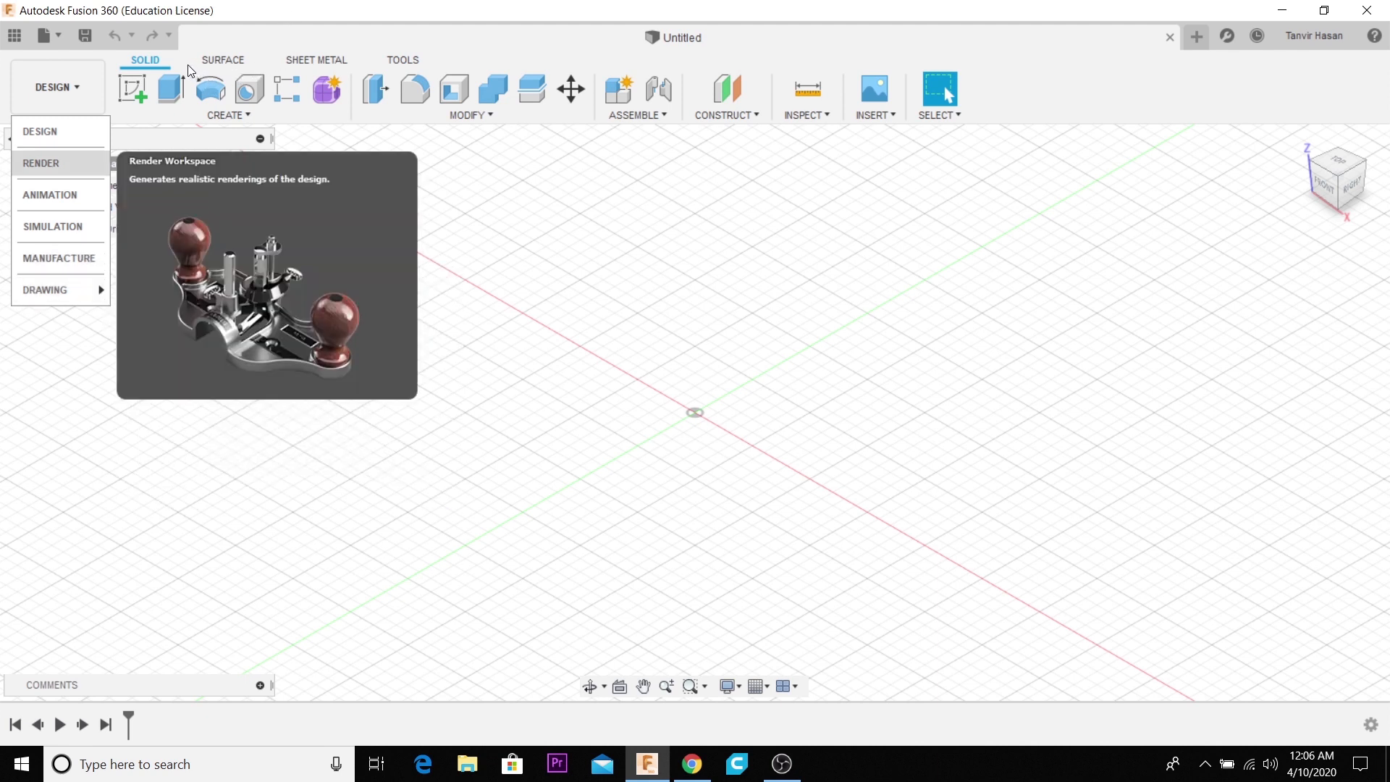
left_click(221, 61)
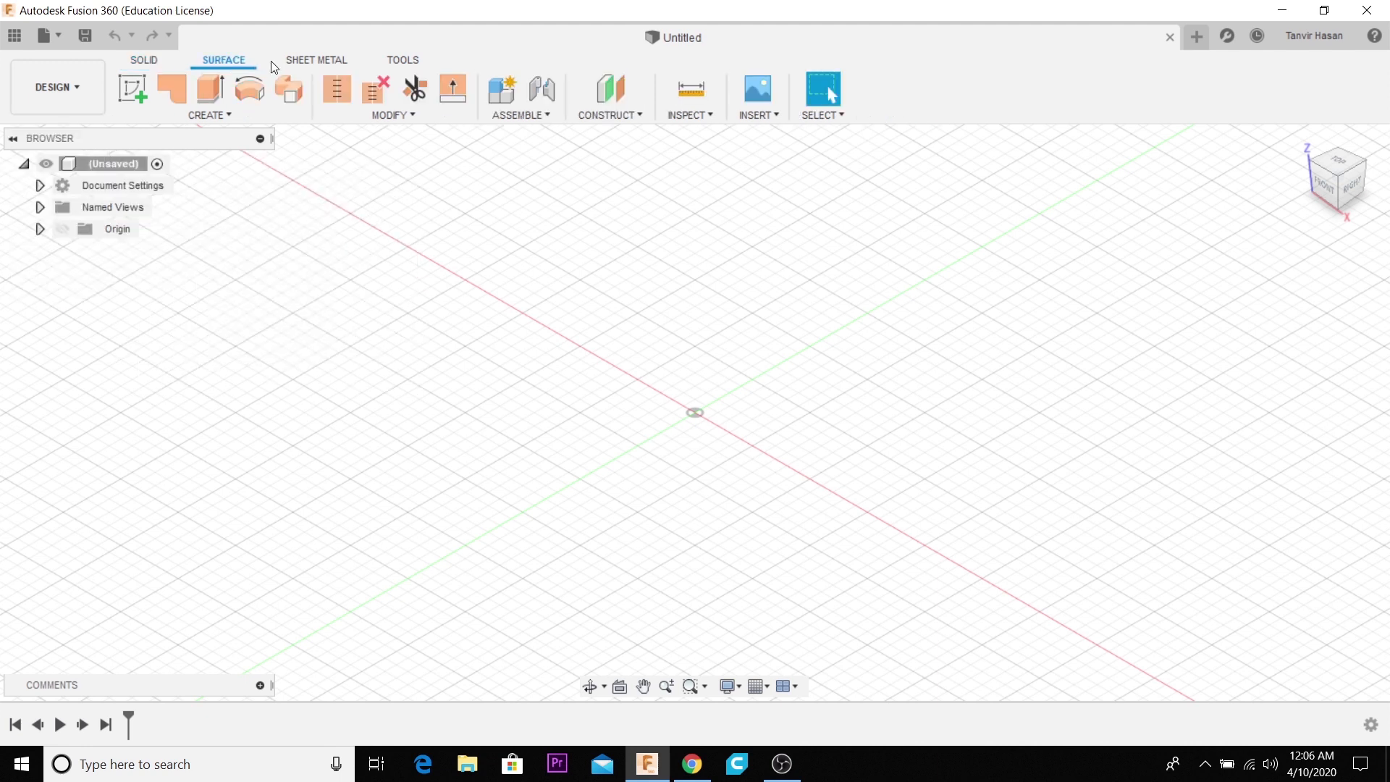
left_click(324, 63)
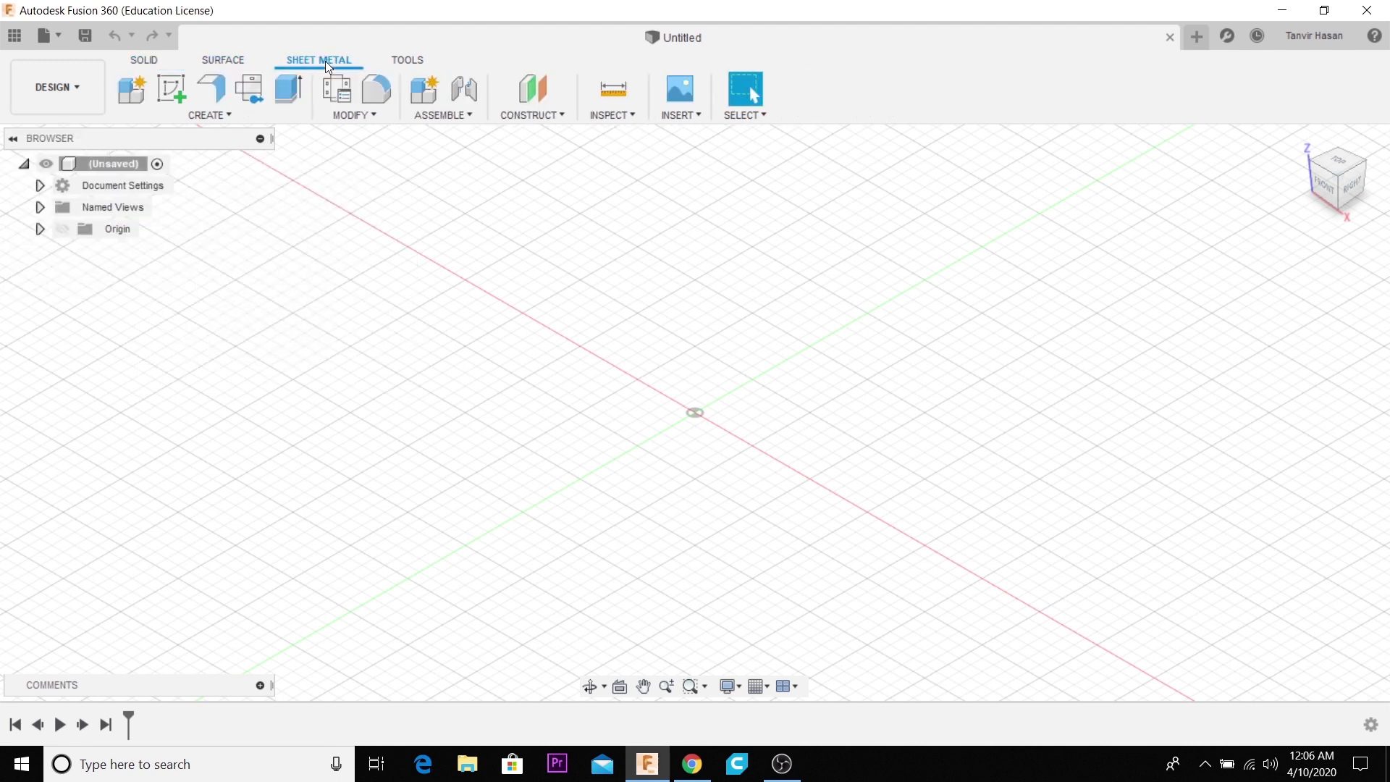
left_click(147, 60)
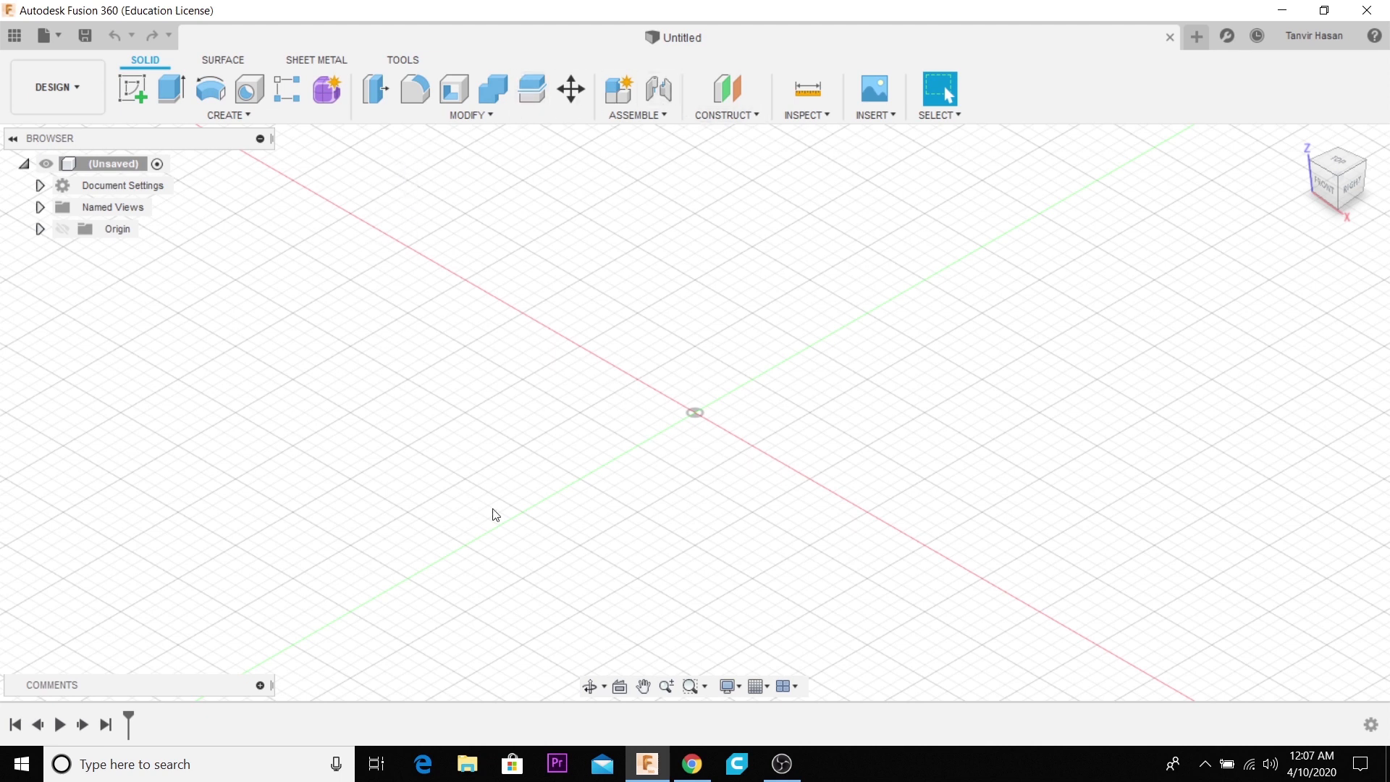
- Begin saving the untitled design and enter Class 01 as its name
left_click(86, 37)
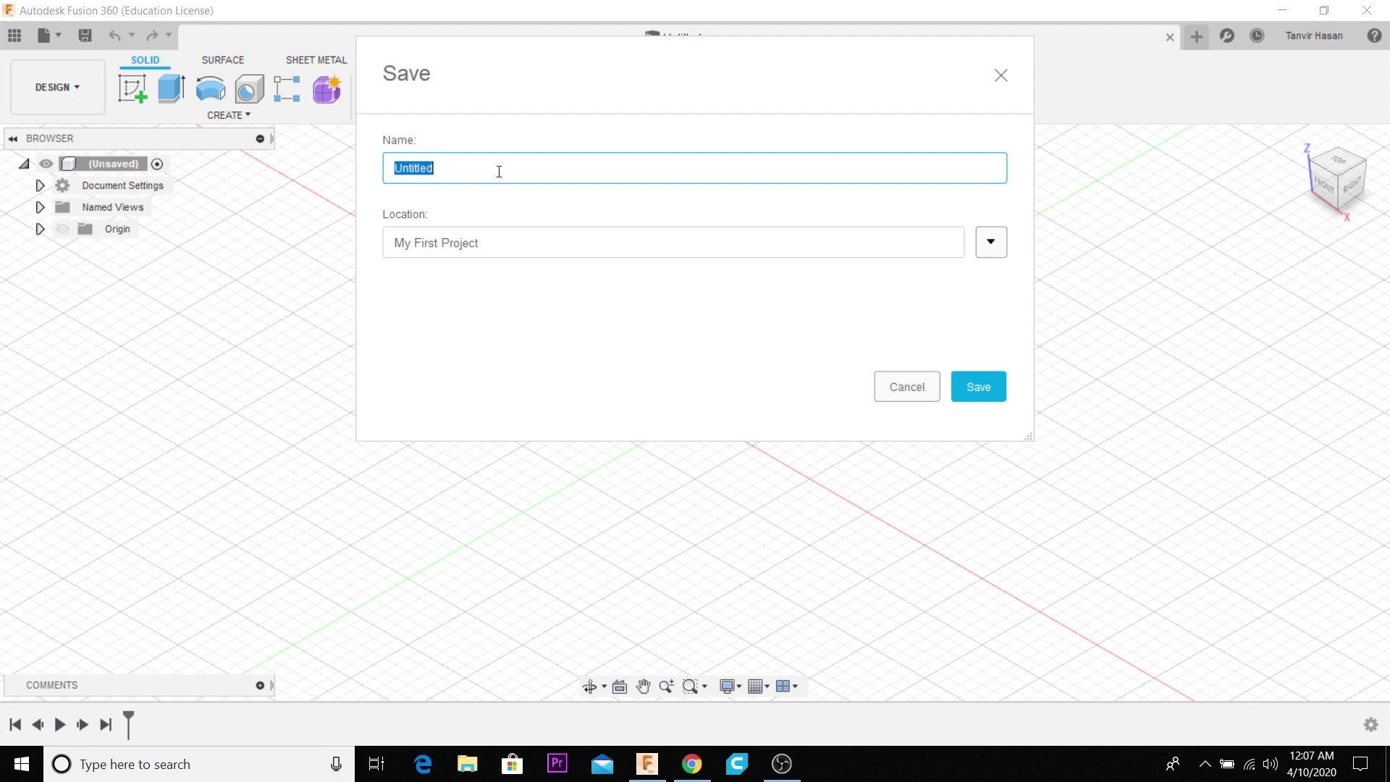
type("Class 01")
- Create a new project named YouTube Class and save the design in it
left_click(1002, 253)
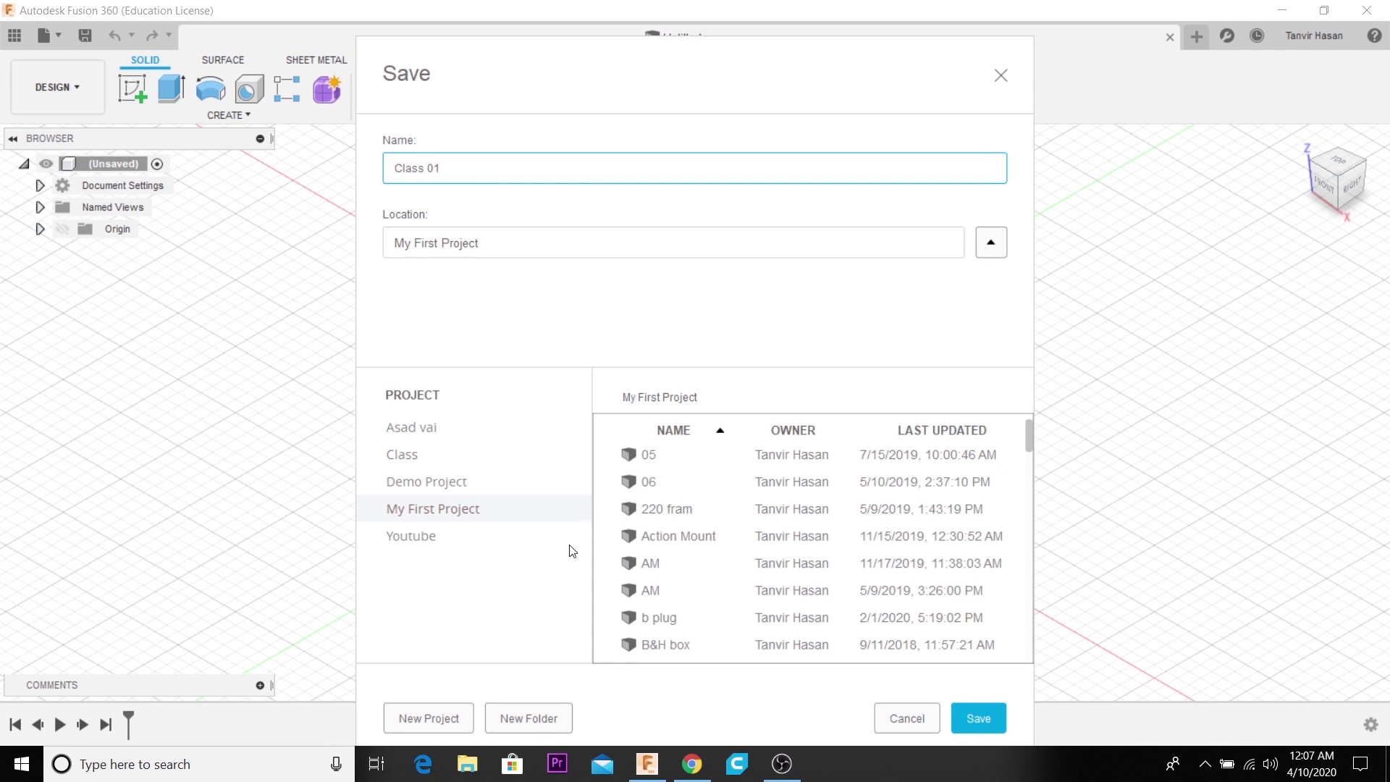
left_click(443, 723)
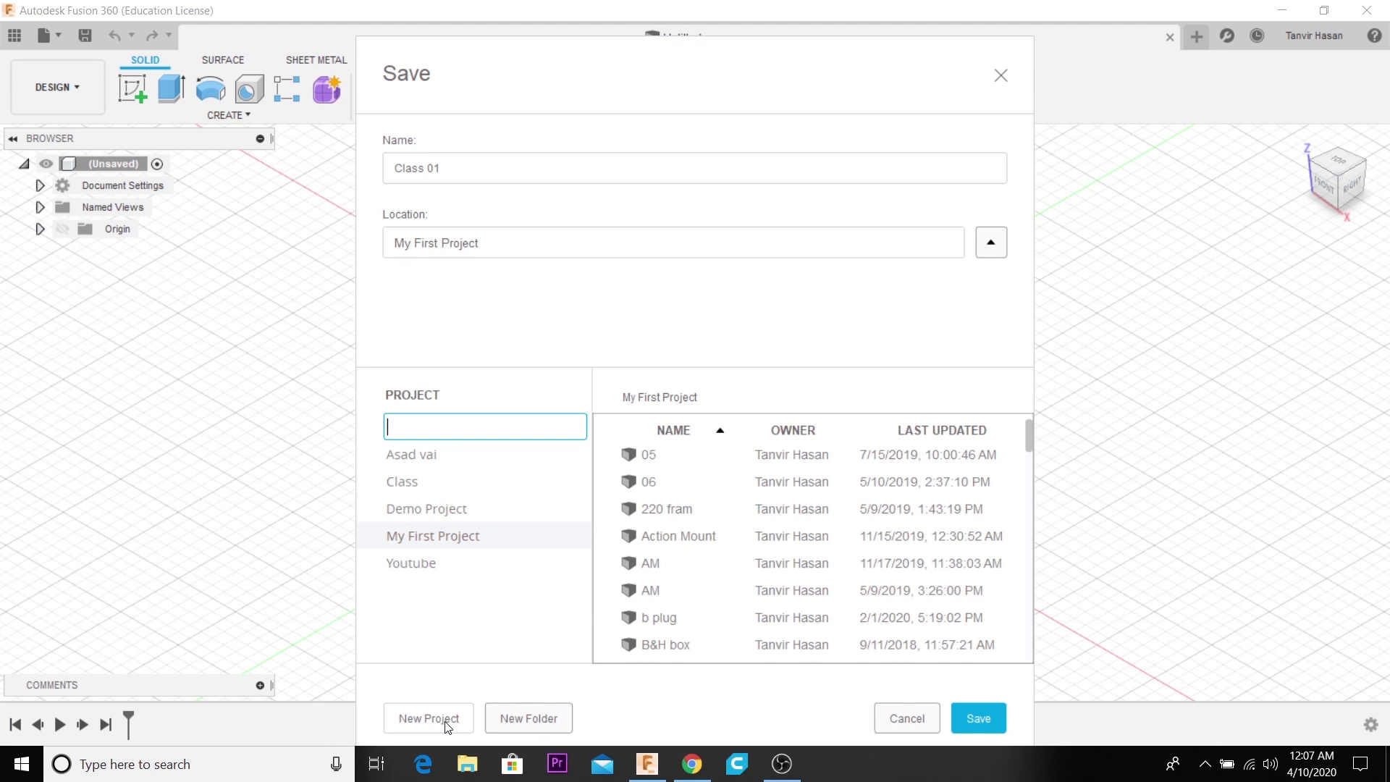
type("YouTube Class")
key("Return")
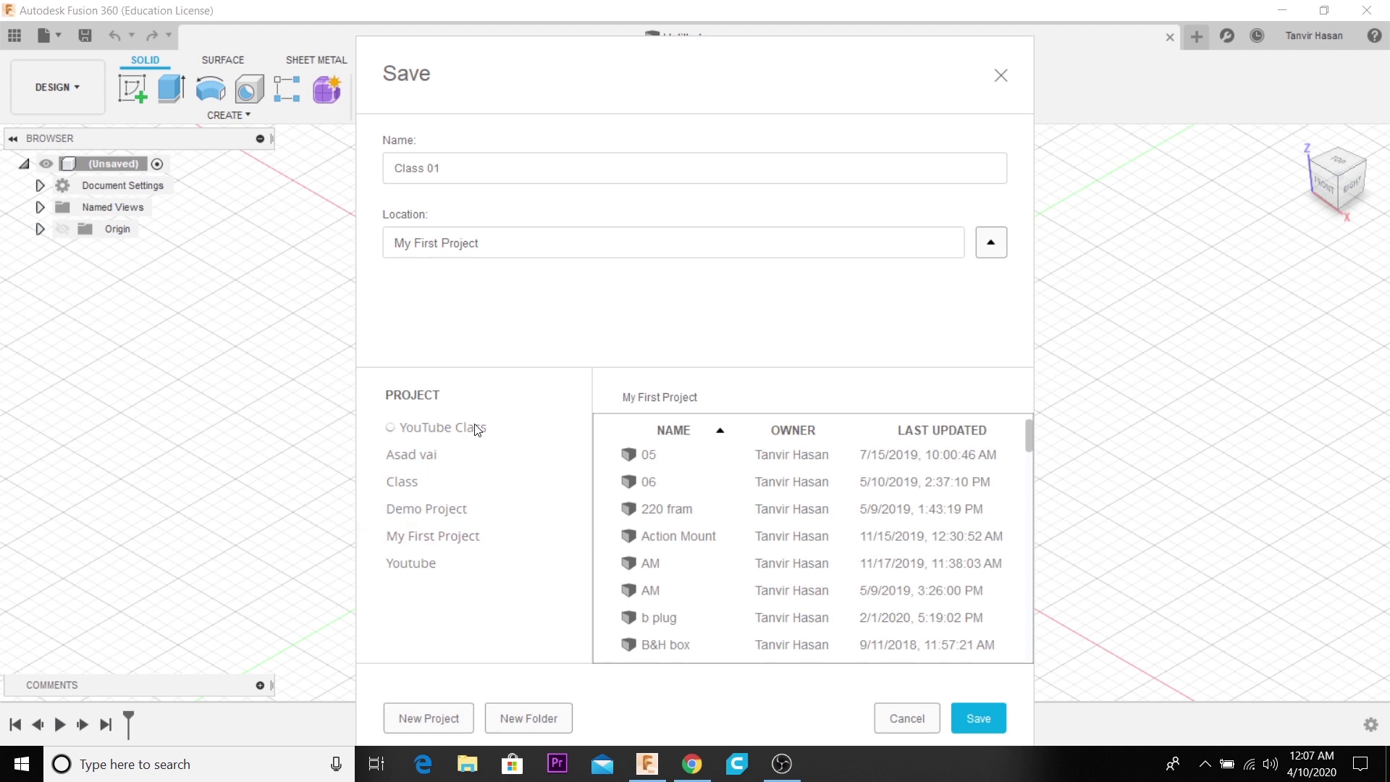
left_click(449, 545)
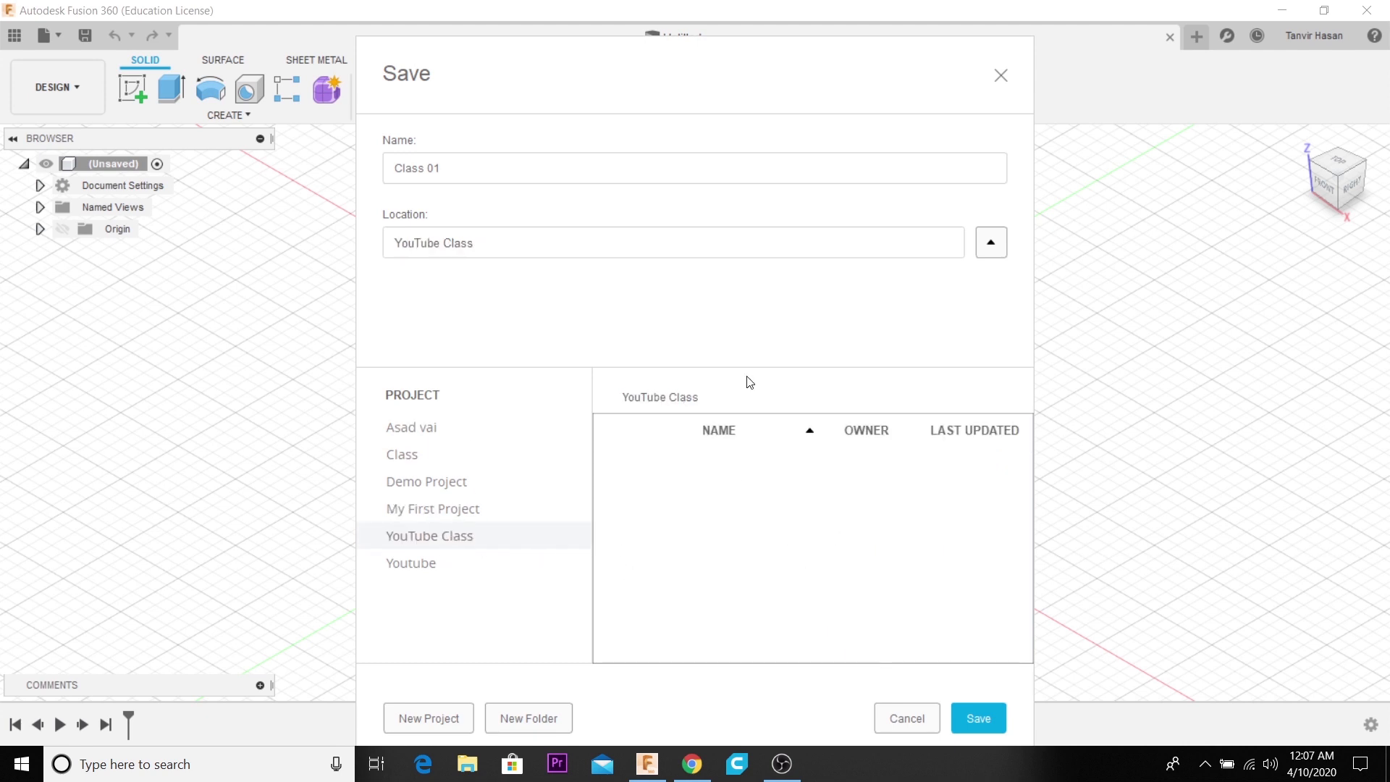
left_click(984, 719)
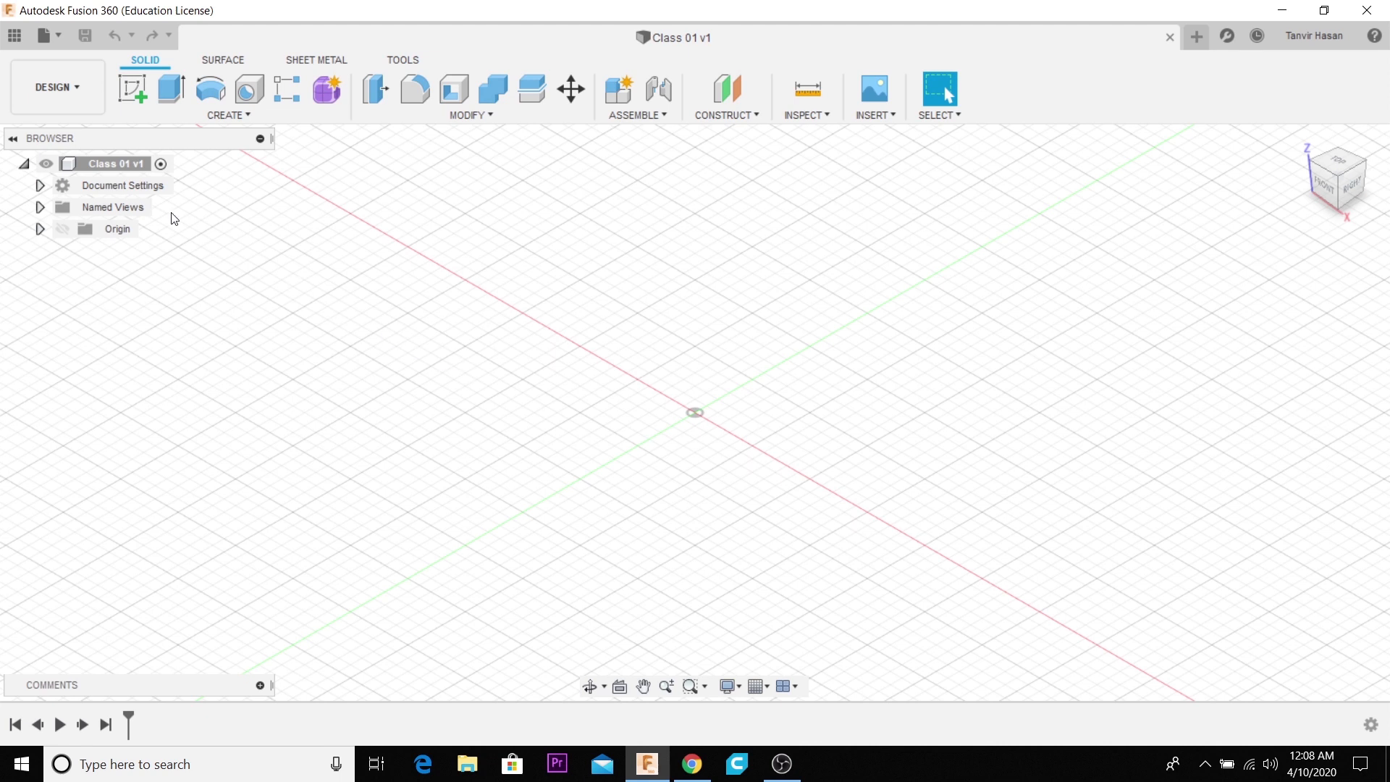
- Create a new empty component named P1 under the root of the design and keep it activated
right_click(119, 165)
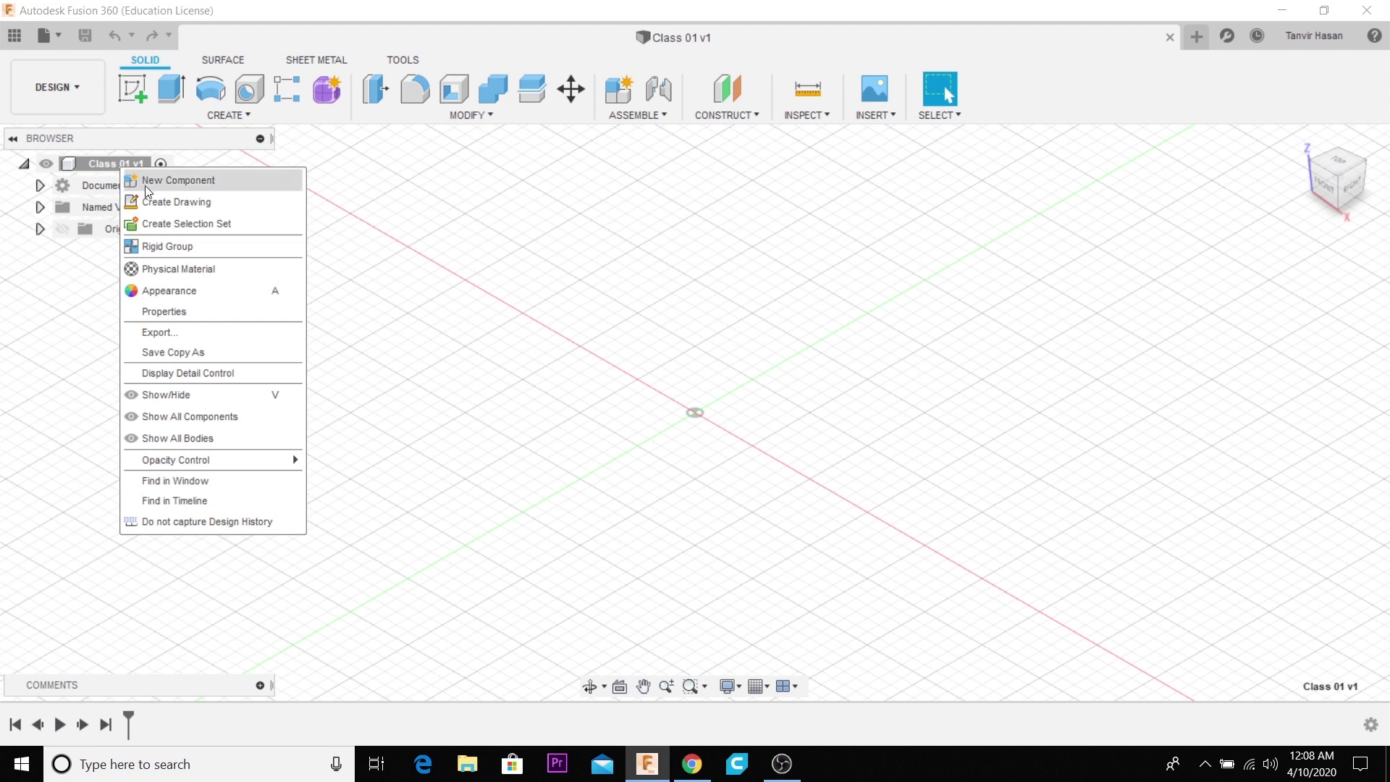
left_click(583, 194)
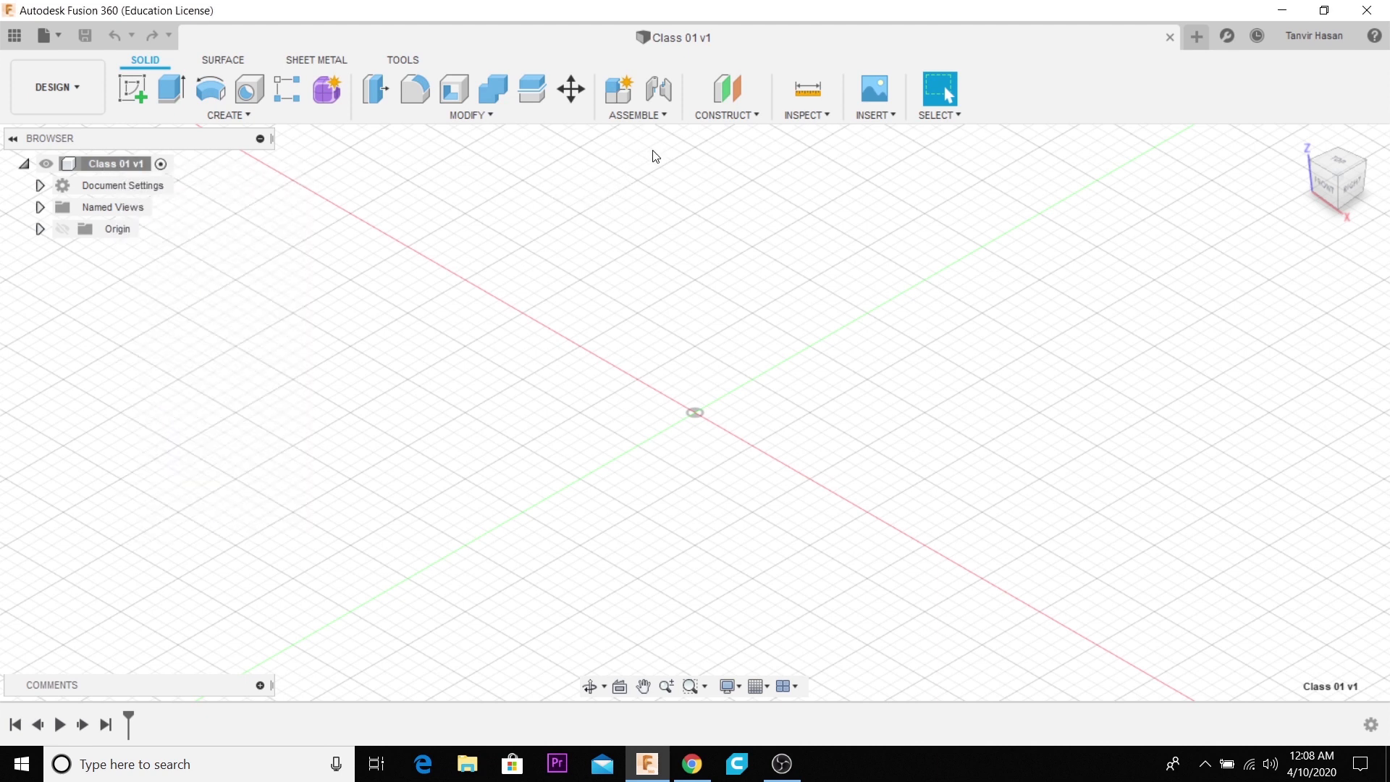
left_click(645, 118)
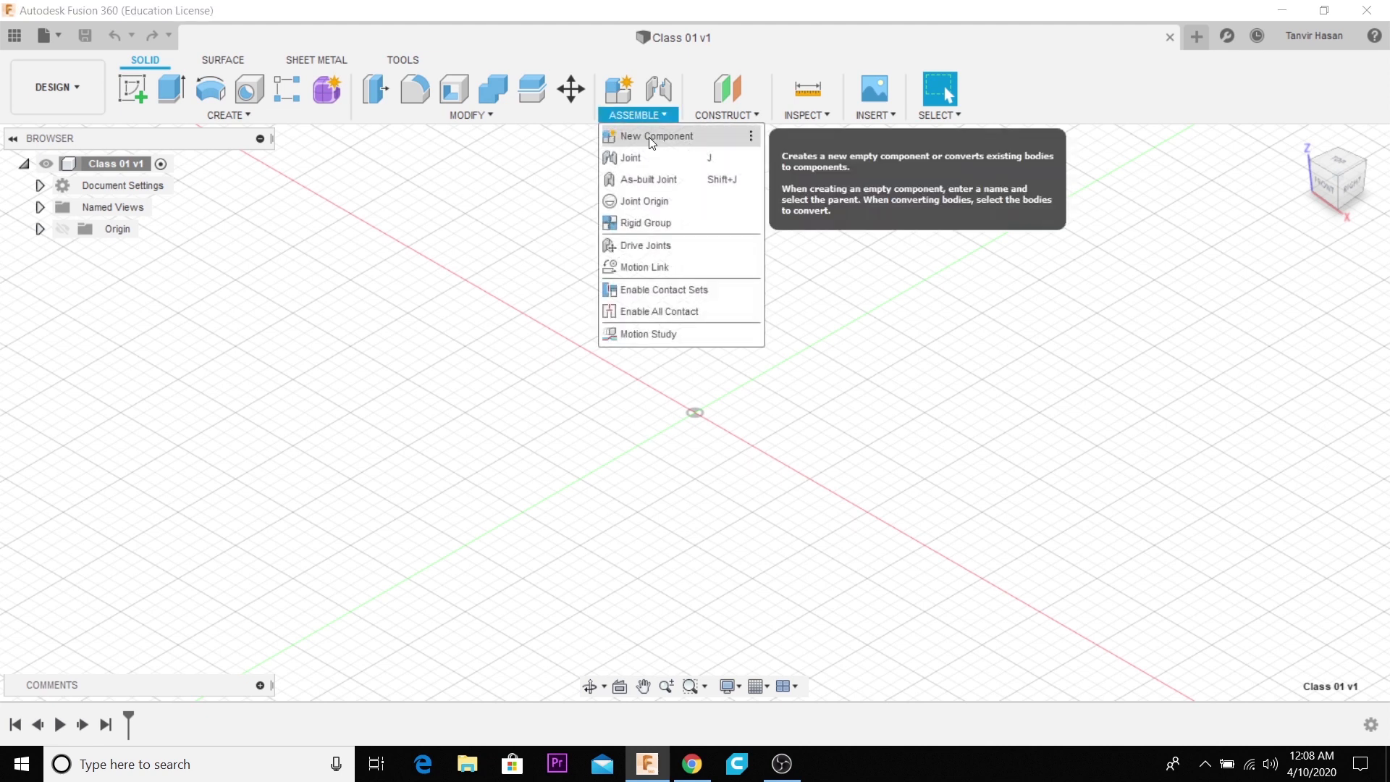
left_click(650, 137)
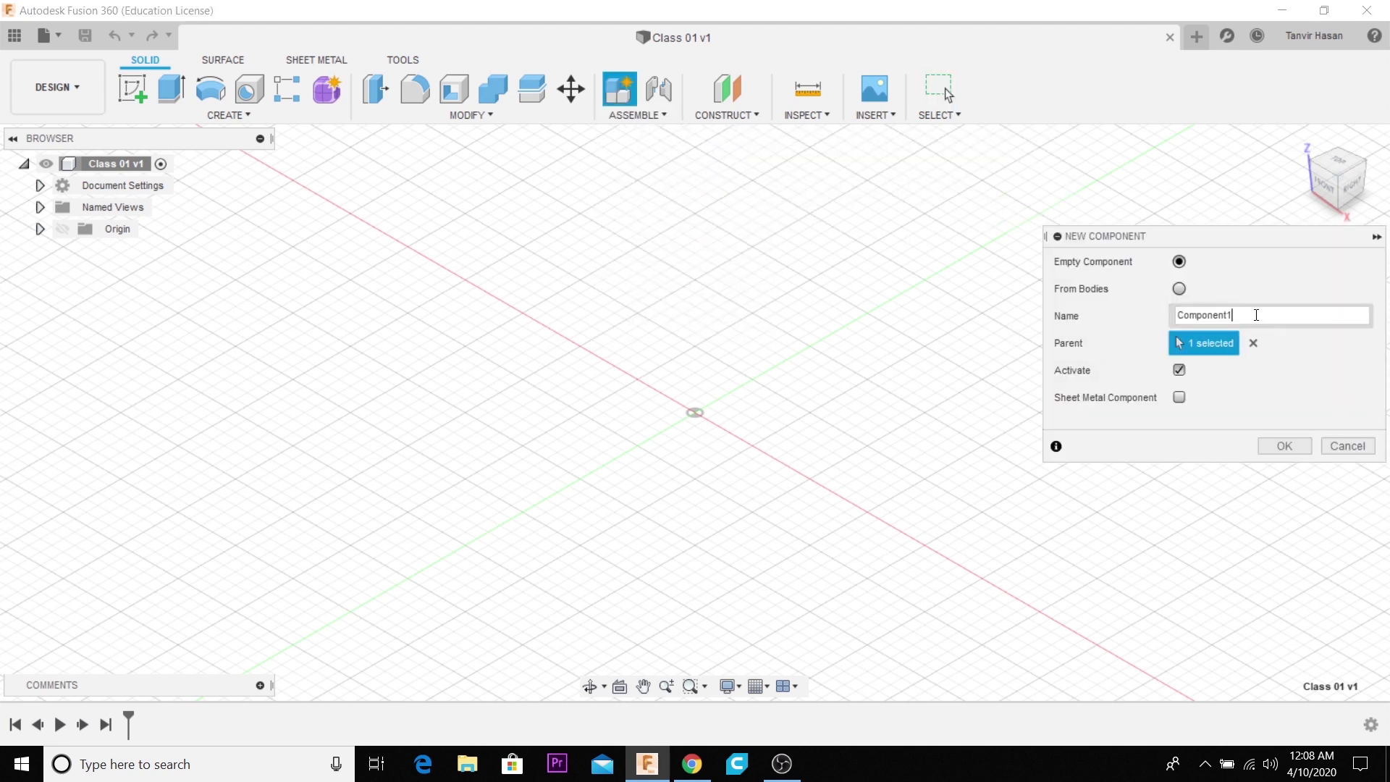
left_click_drag(1255, 316, 1144, 317)
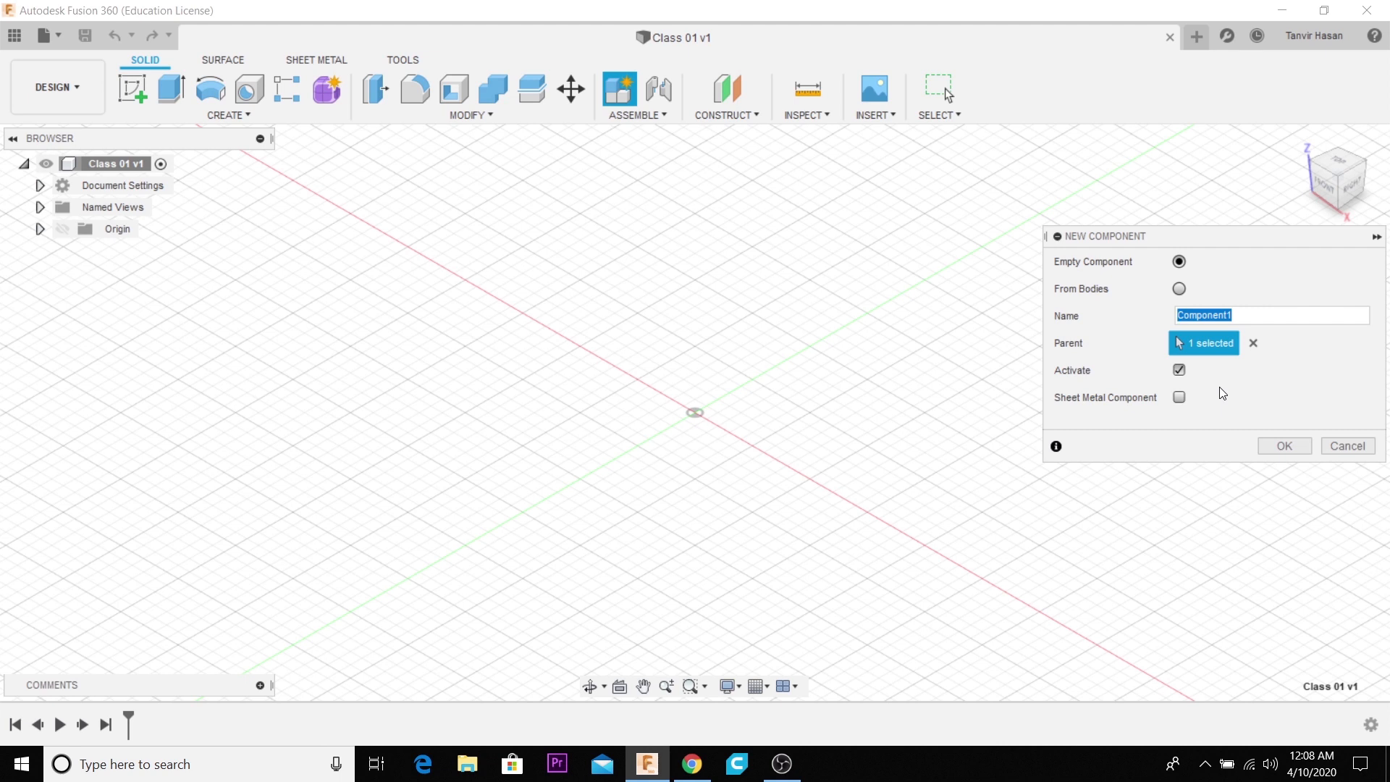
type("P1")
left_click(1282, 445)
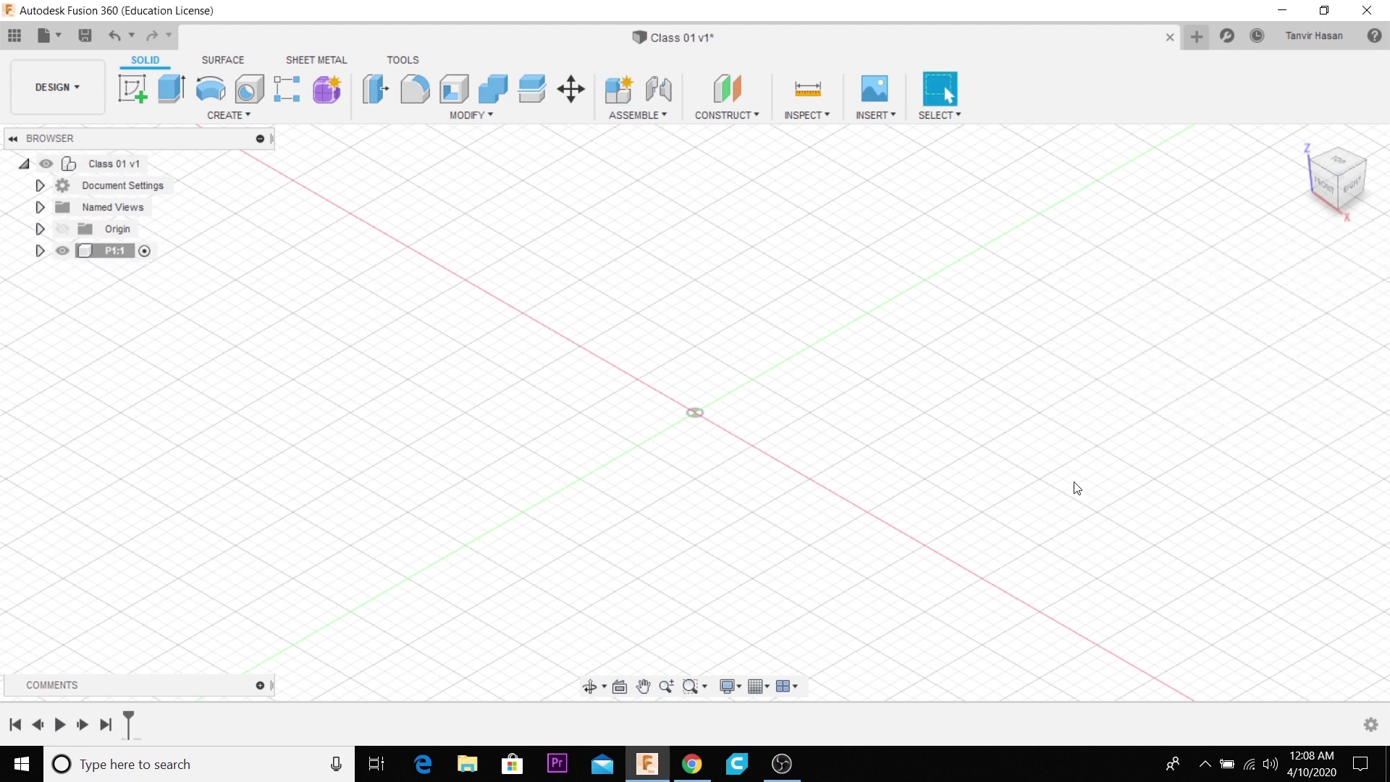
- Start a new sketch in component P1 on the horizontal XY plane
left_click(39, 250)
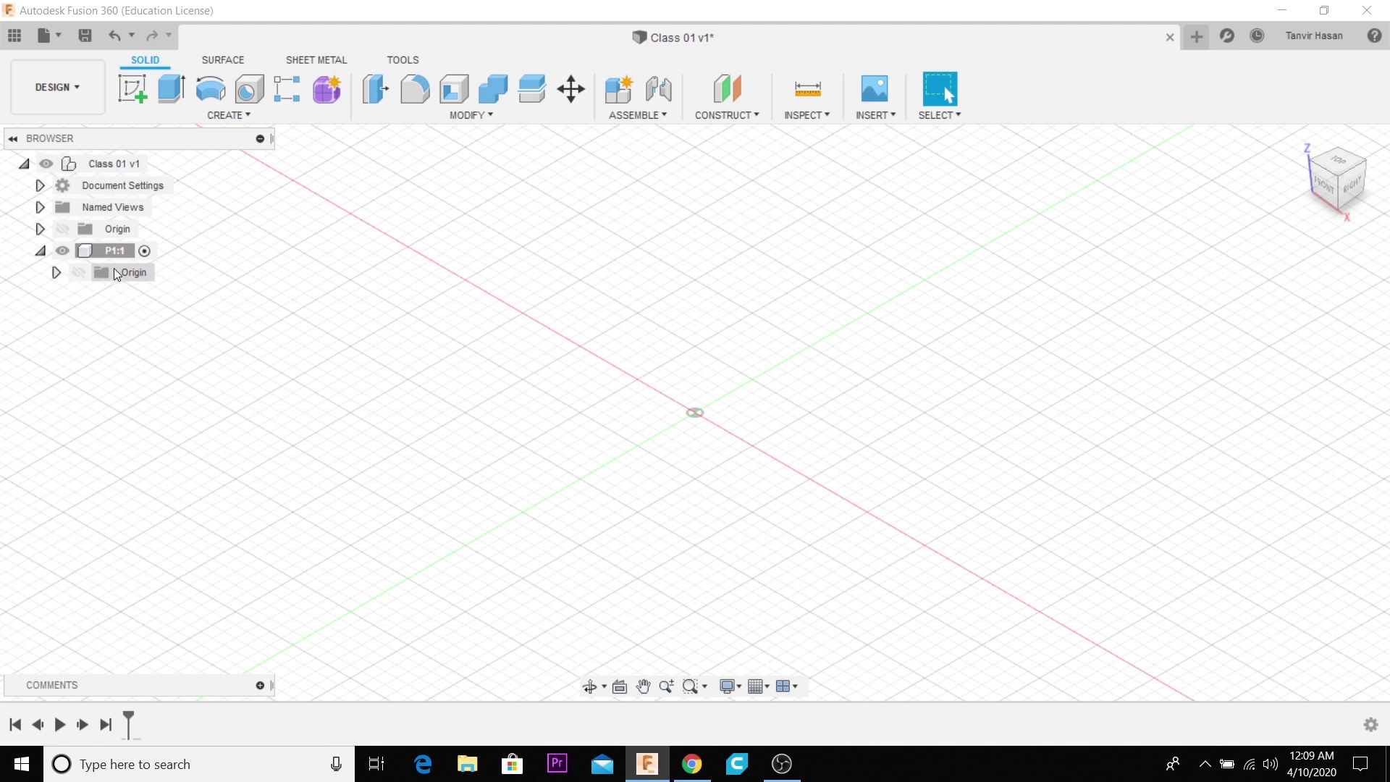
left_click(145, 251)
mouse_move(696, 429)
middle_mouse_down()
mouse_move(671, 394)
mouse_move(704, 421)
middle_mouse_up()
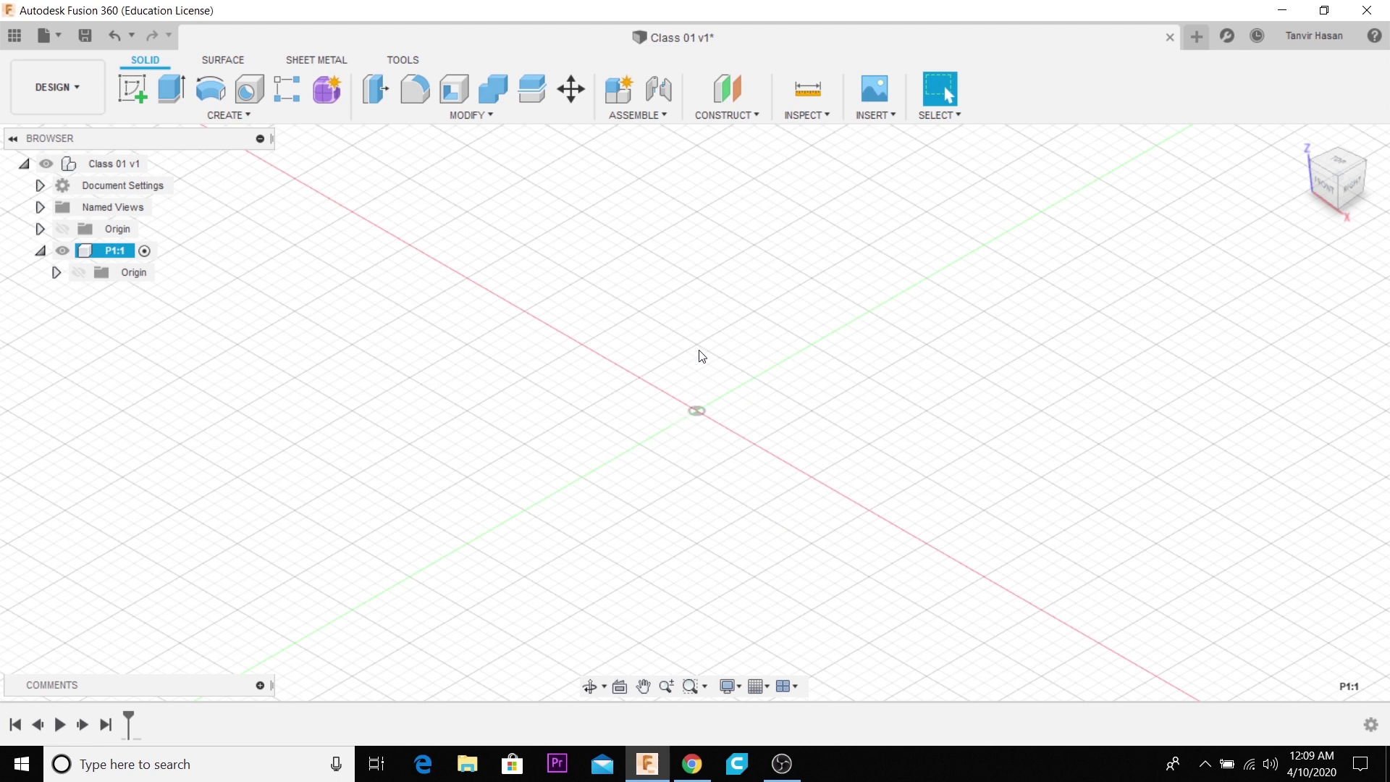
left_click(132, 97)
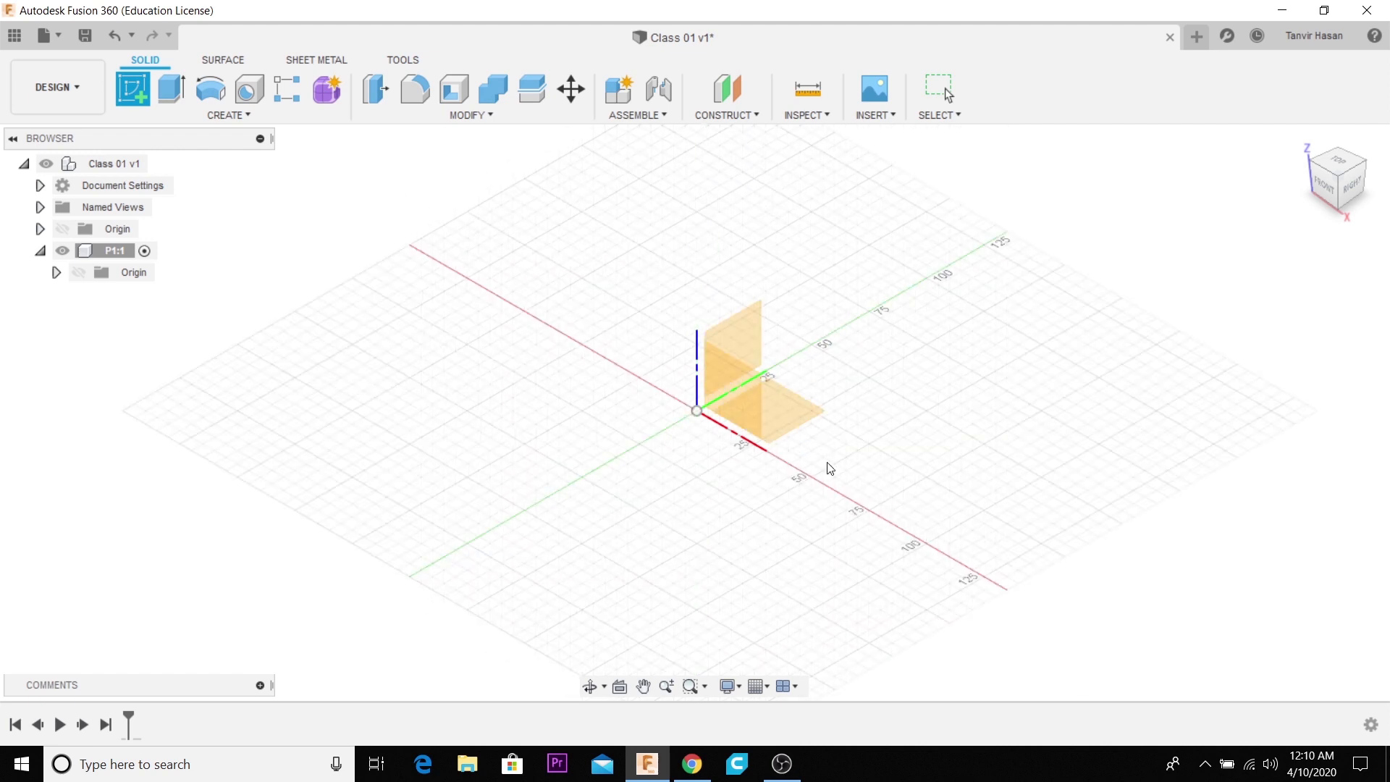
left_click(784, 416)
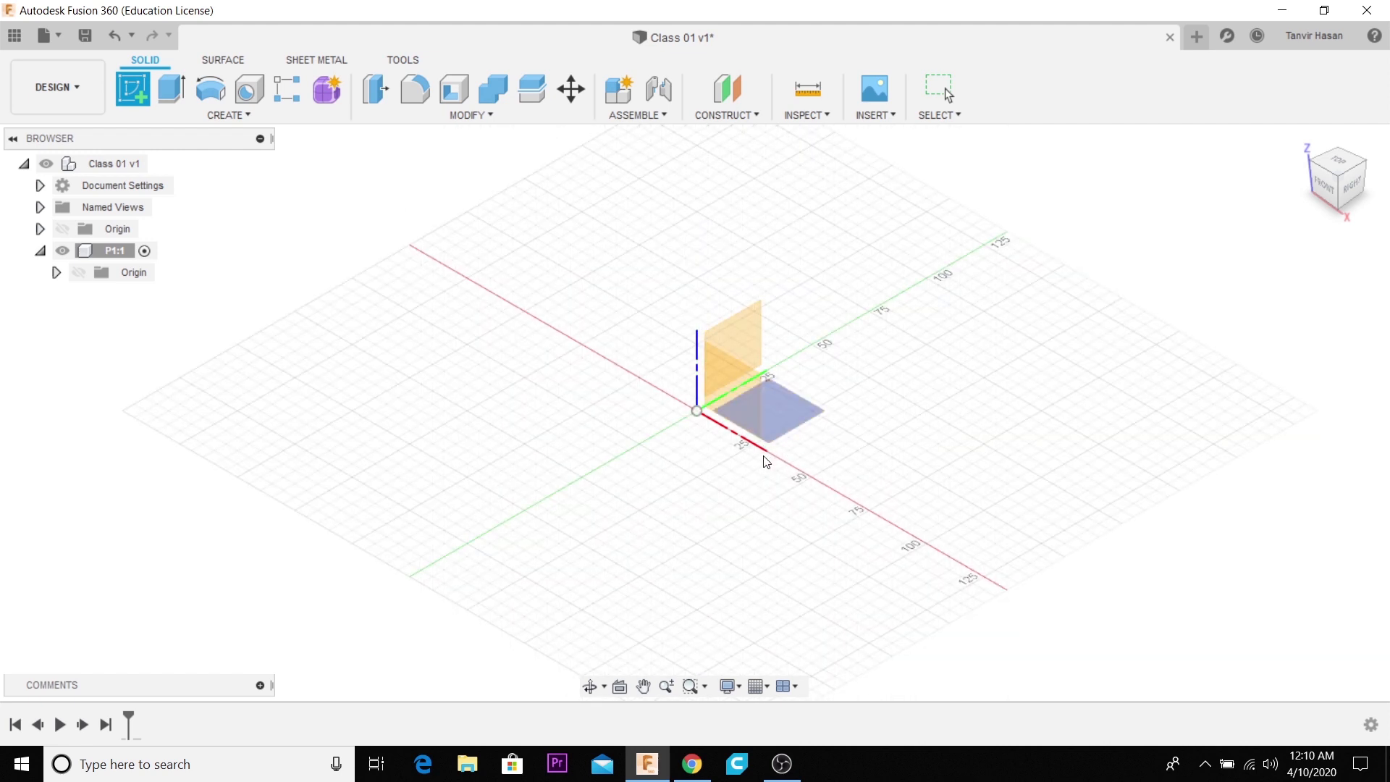
left_click(786, 410)
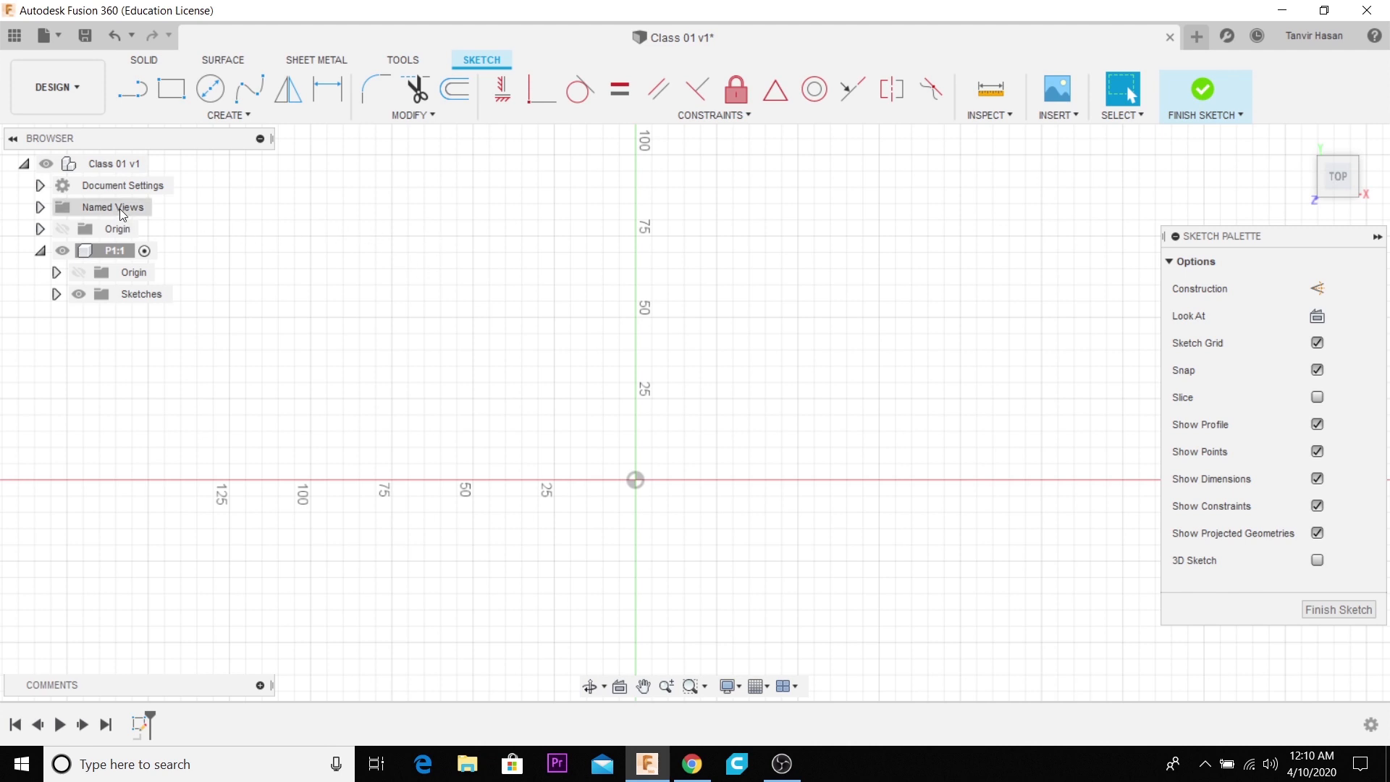
- Draw a 50 mm line from the origin at an angle of 0 degrees, and undo it
left_click(232, 117)
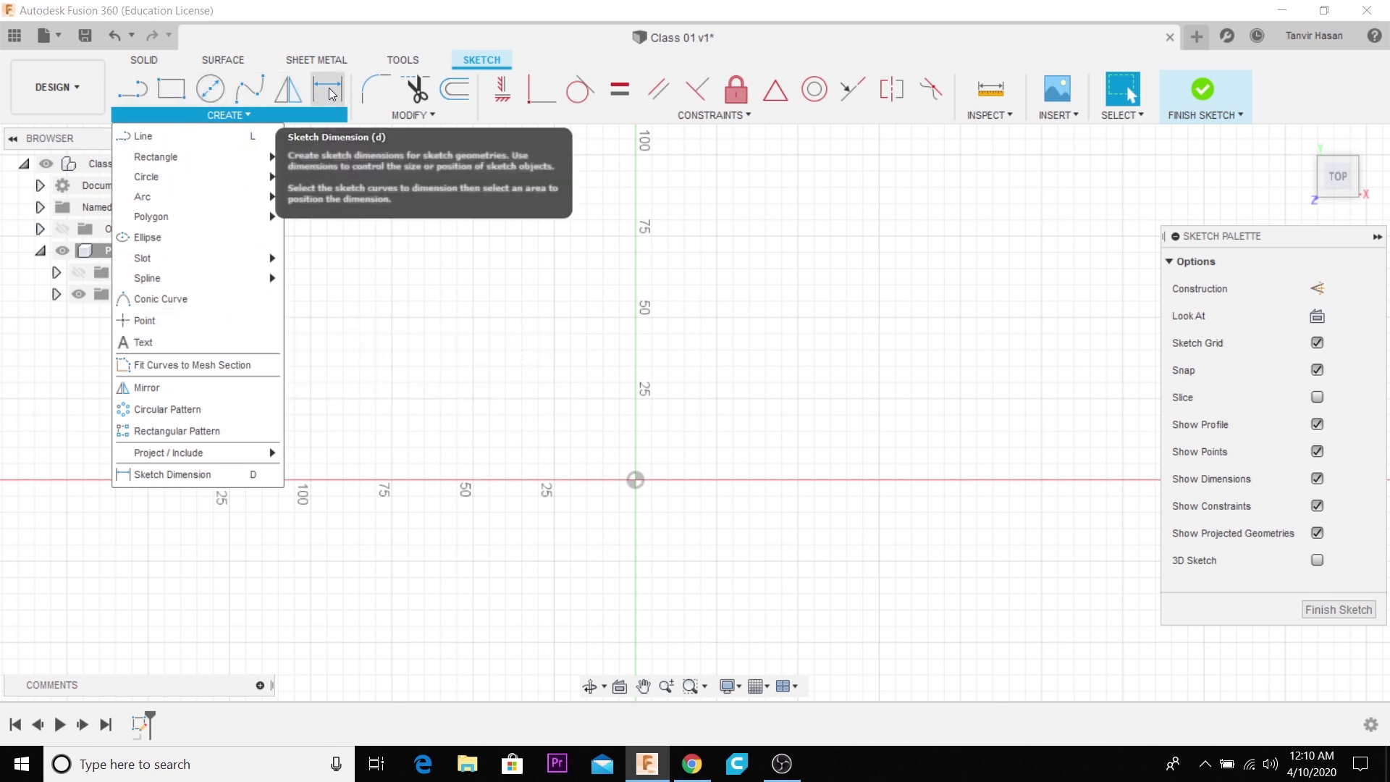
left_click(142, 138)
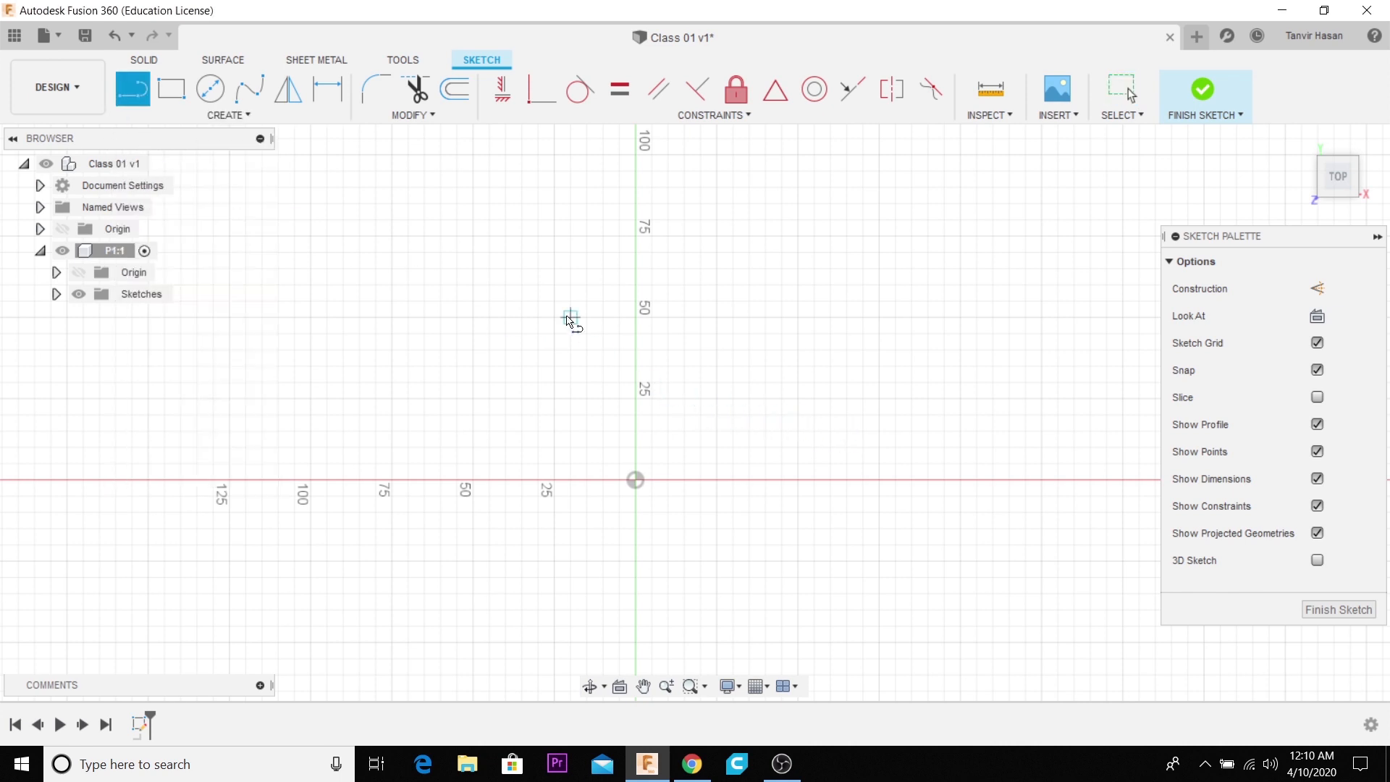
left_click(637, 481)
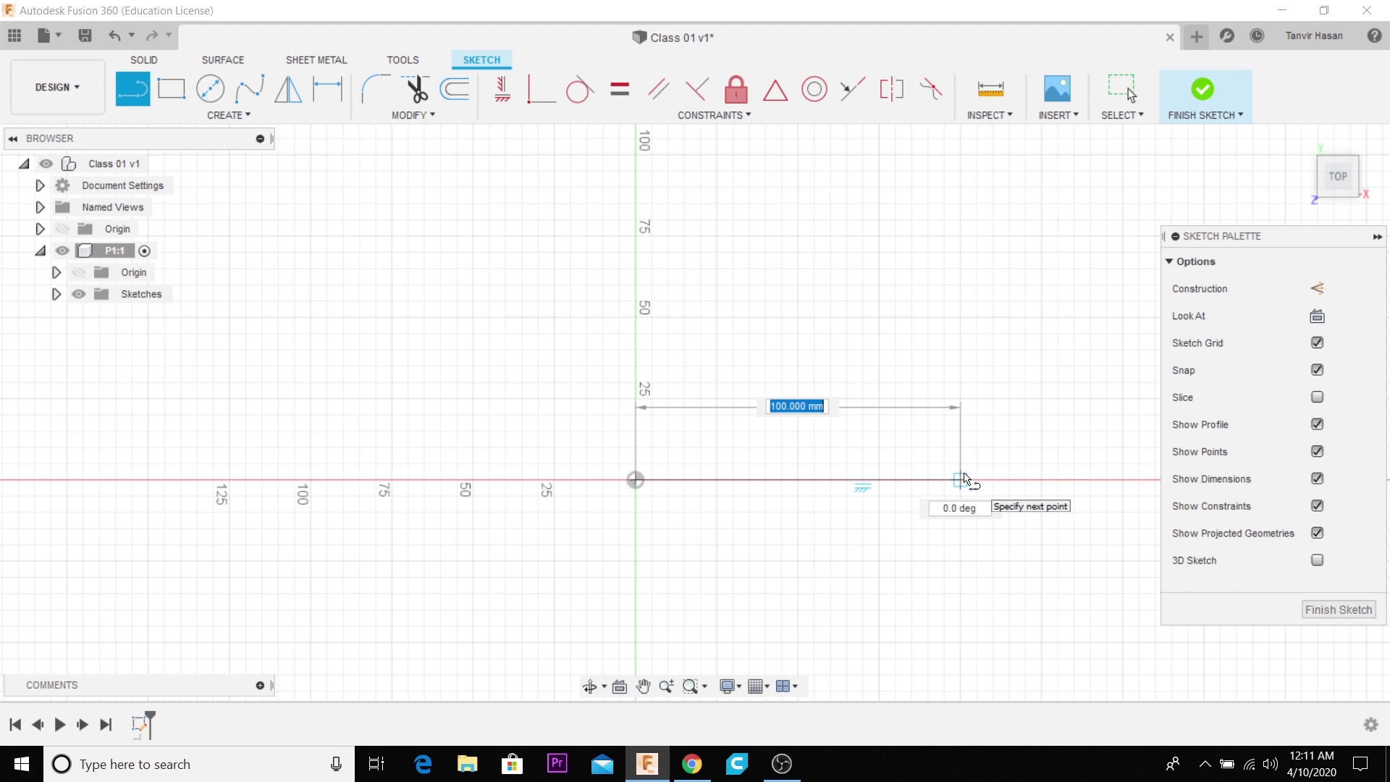
type("50")
key("Tab")
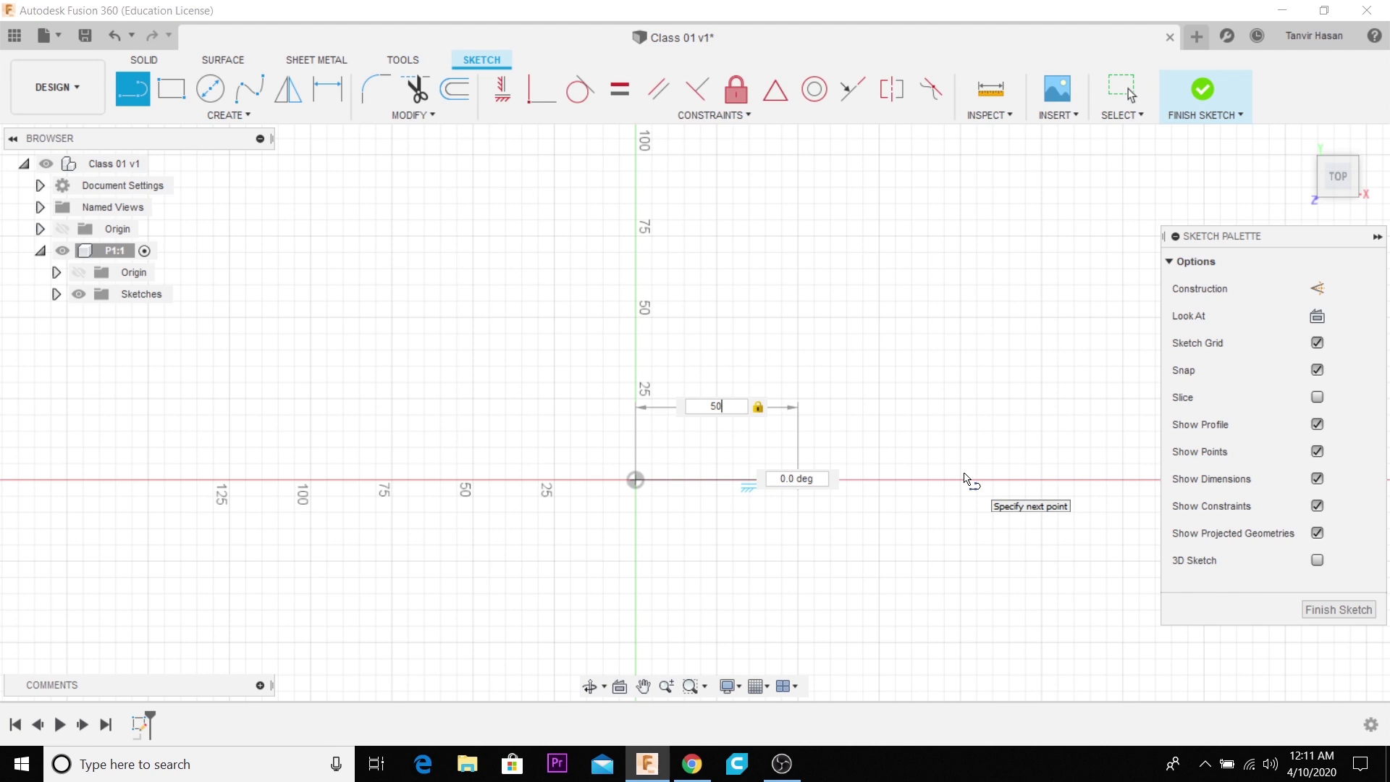
key("Tab")
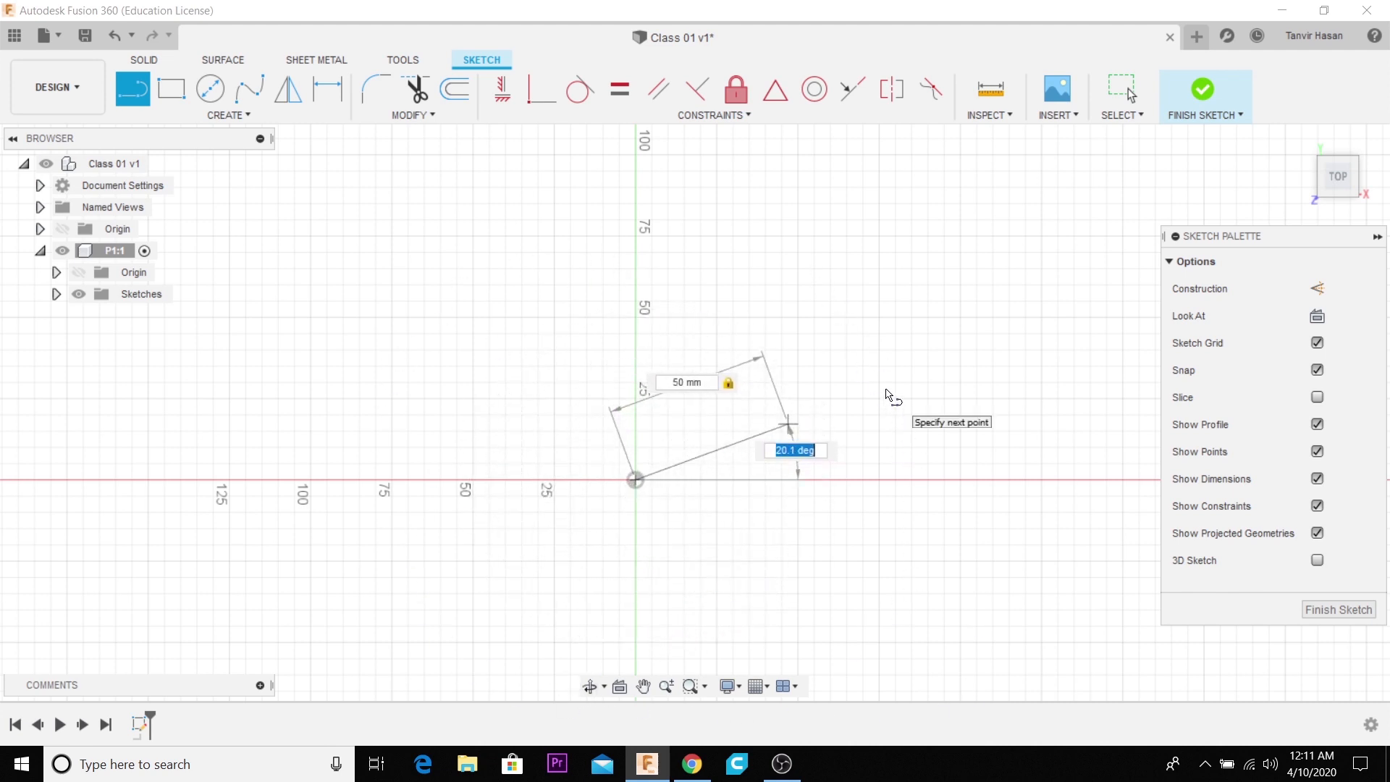
type("30")
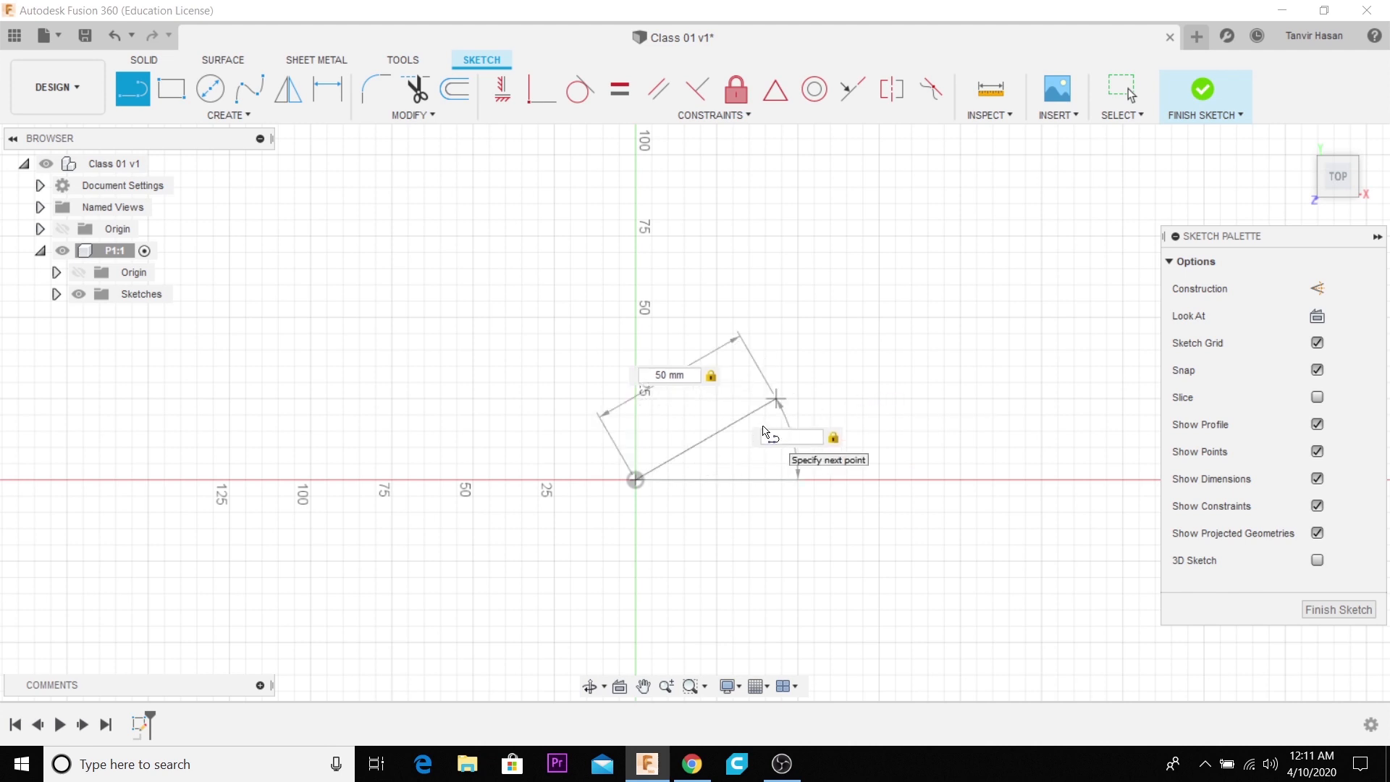
type("0")
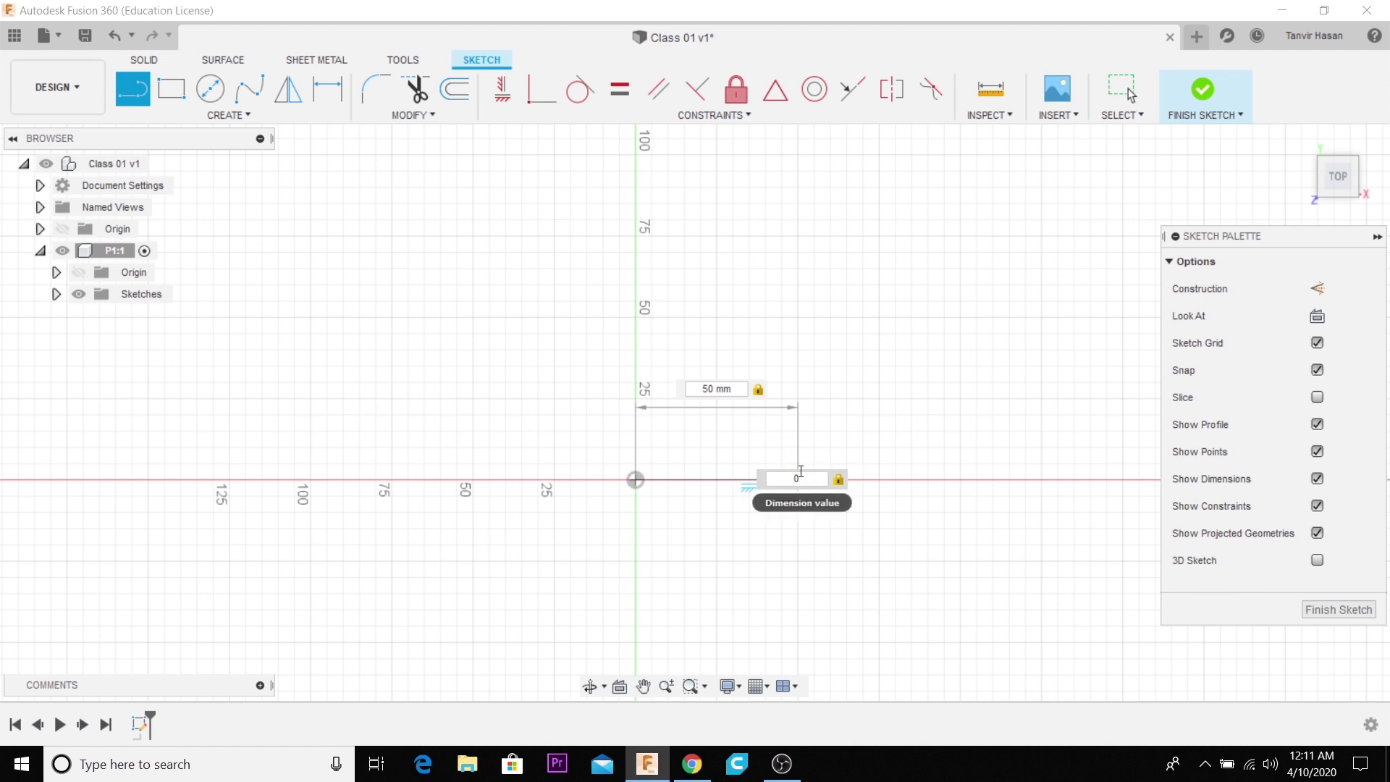
key("Return")
key("Escape")
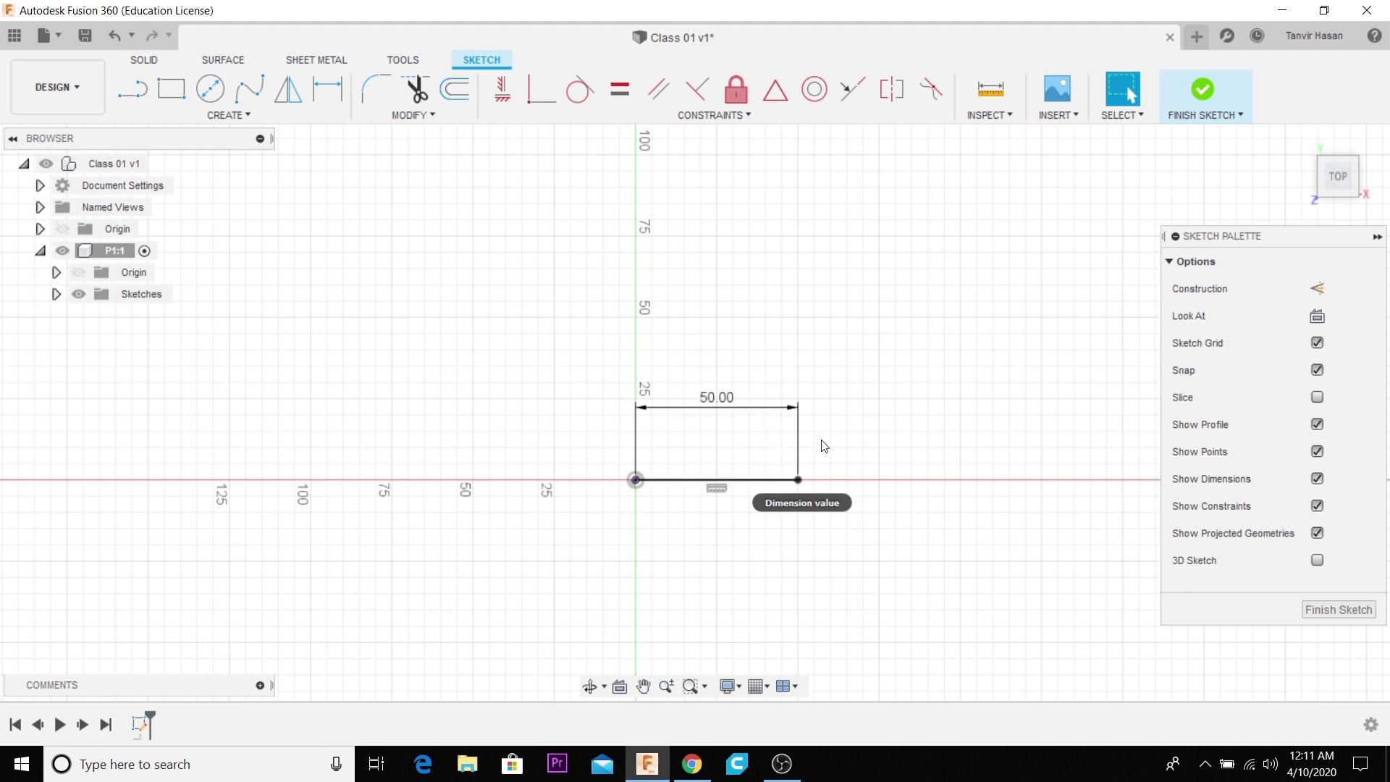
key("ctrl+z")
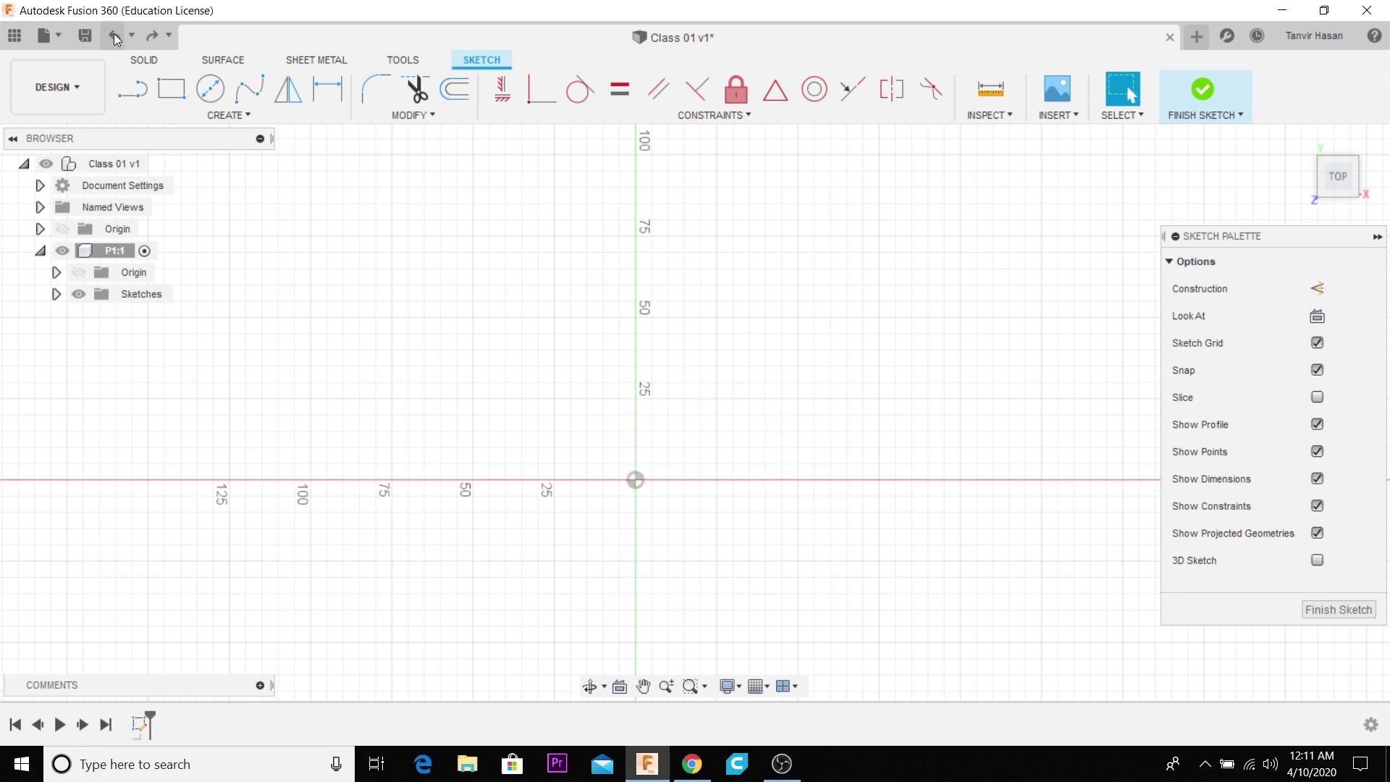
- Sketch four connected lines from the origin: one horizontal along the X axis and three zigzagging upward, the first two of these about 67 and 51 mm long
left_click(132, 88)
left_click(636, 480)
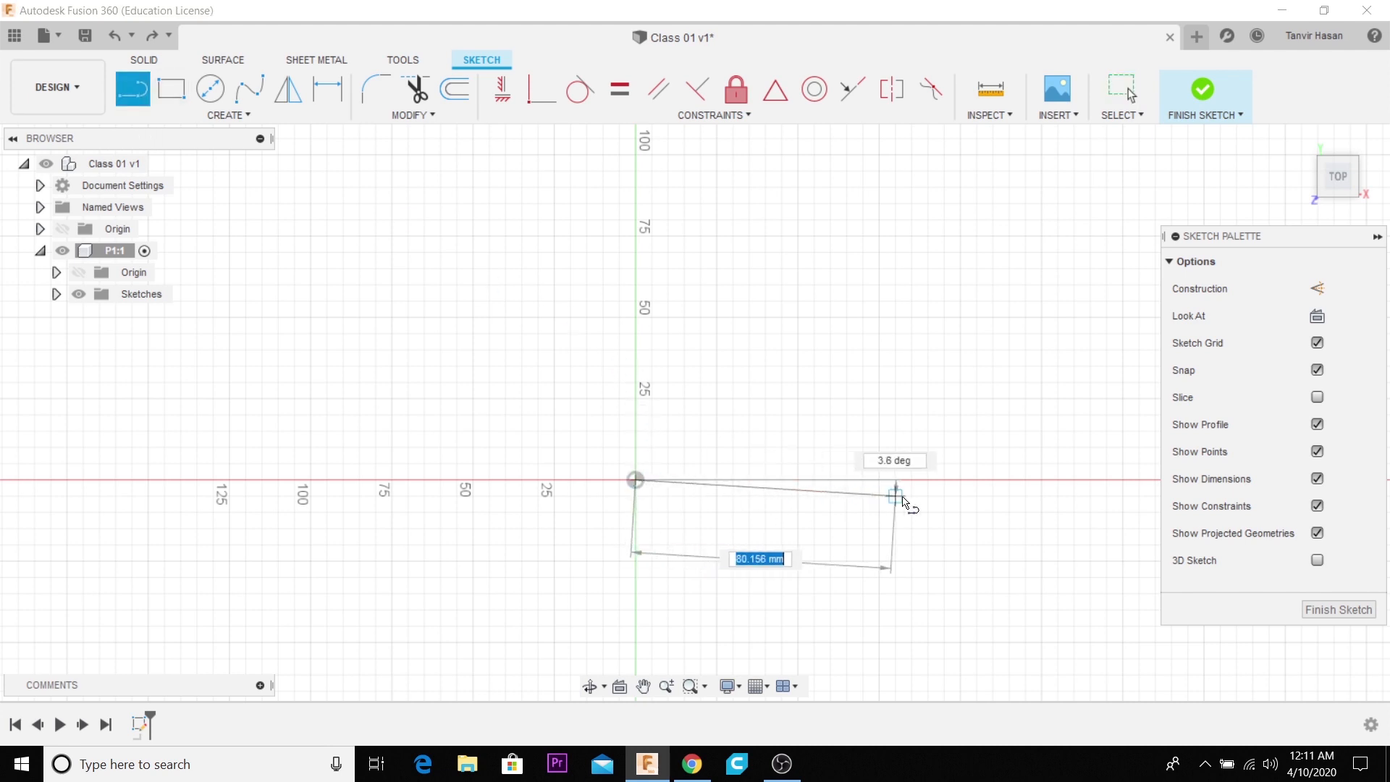
left_click(945, 480)
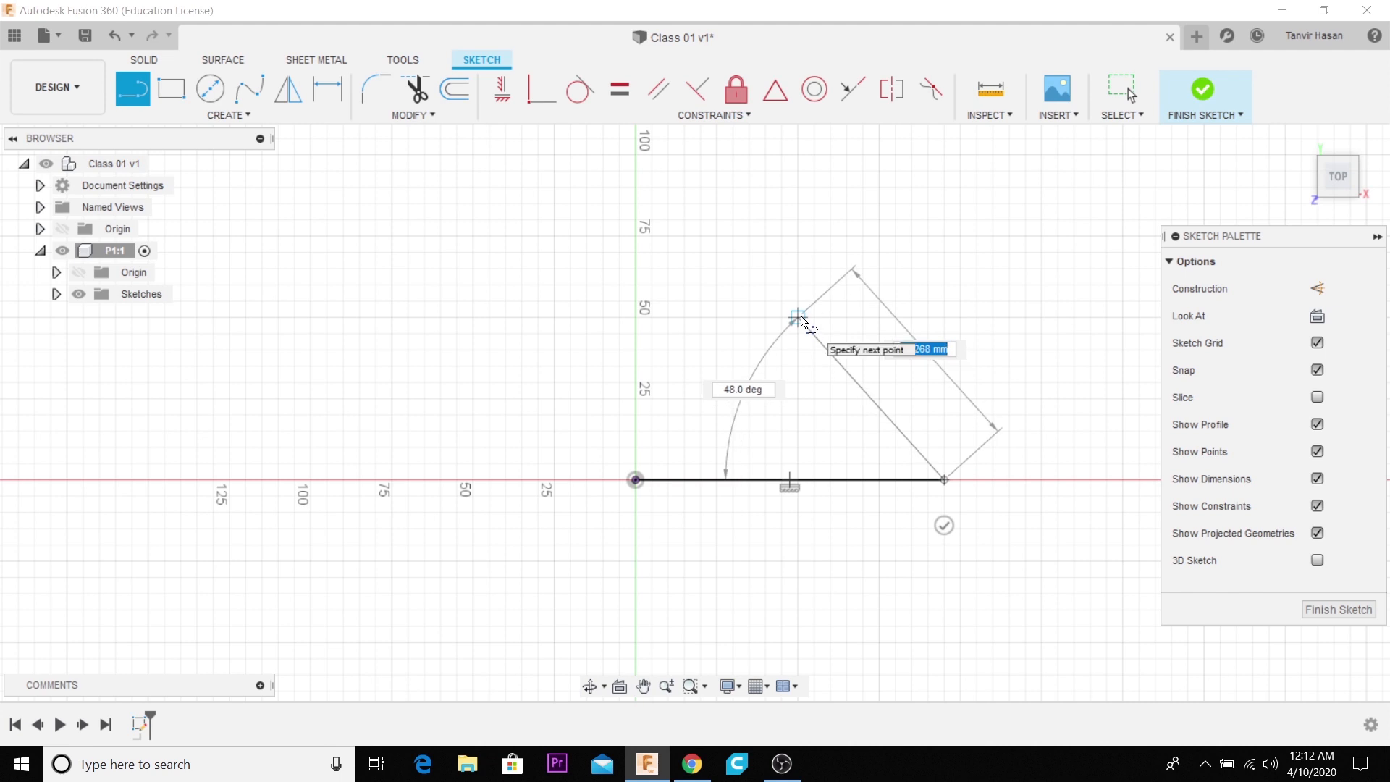
left_click(798, 319)
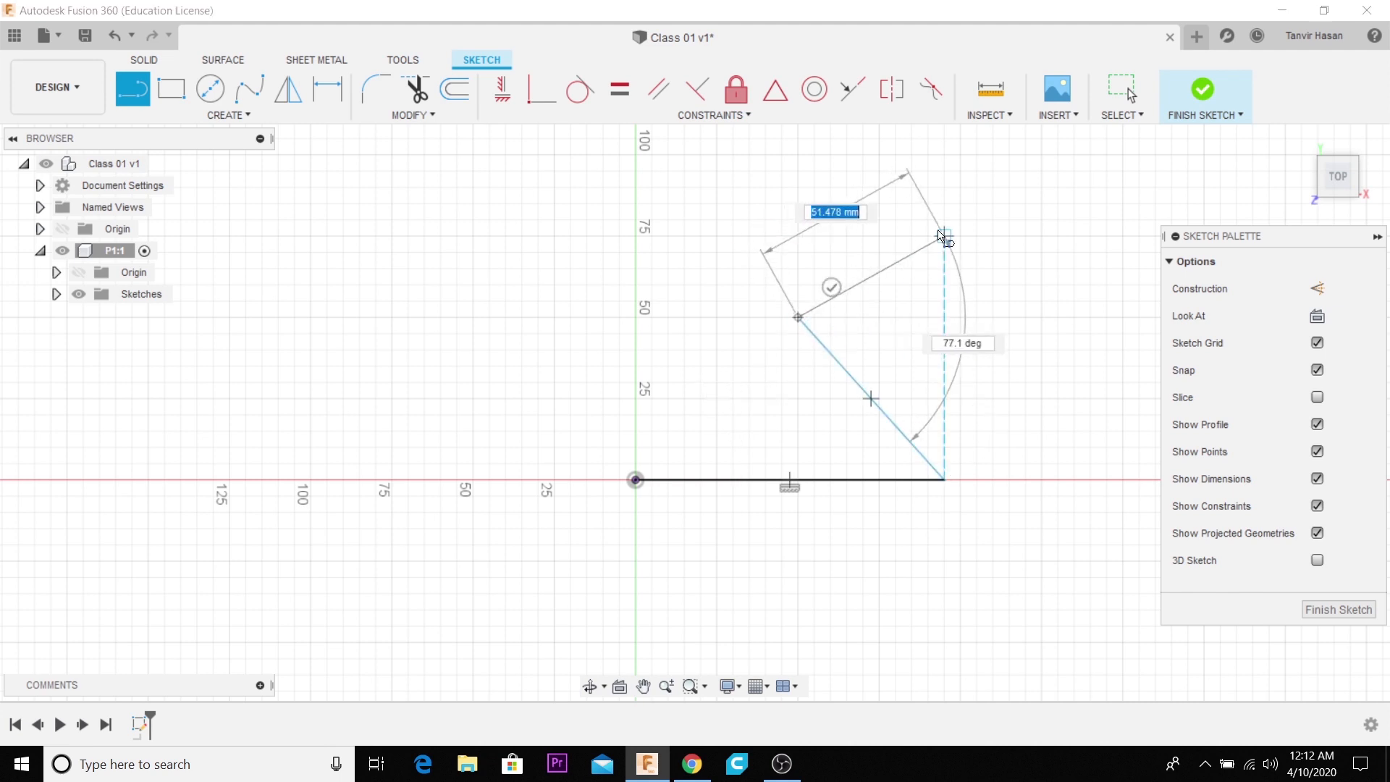
left_click(945, 236)
left_click(755, 176)
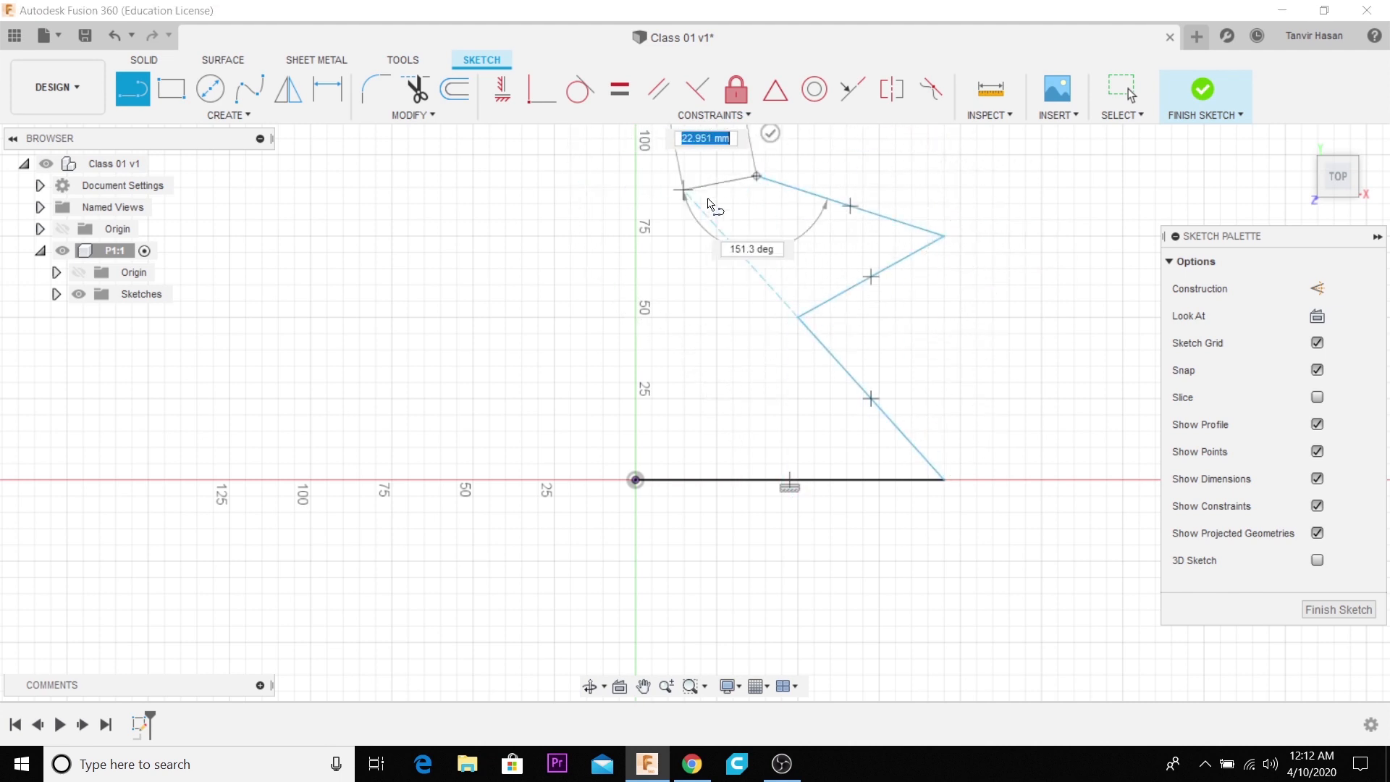
left_click(771, 133)
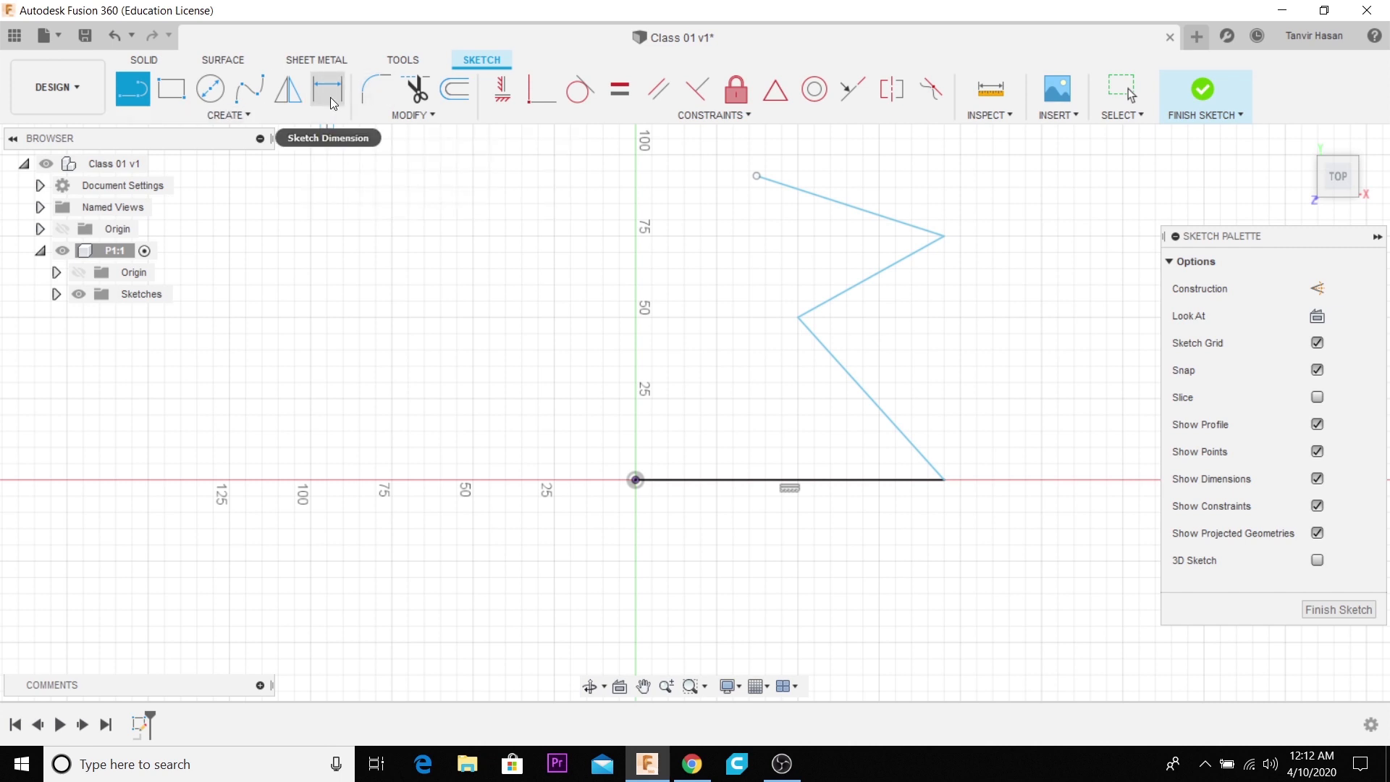
- Dimension the first slanted line, which starts at the end of the horizontal line, to 70 mm
left_click(232, 116)
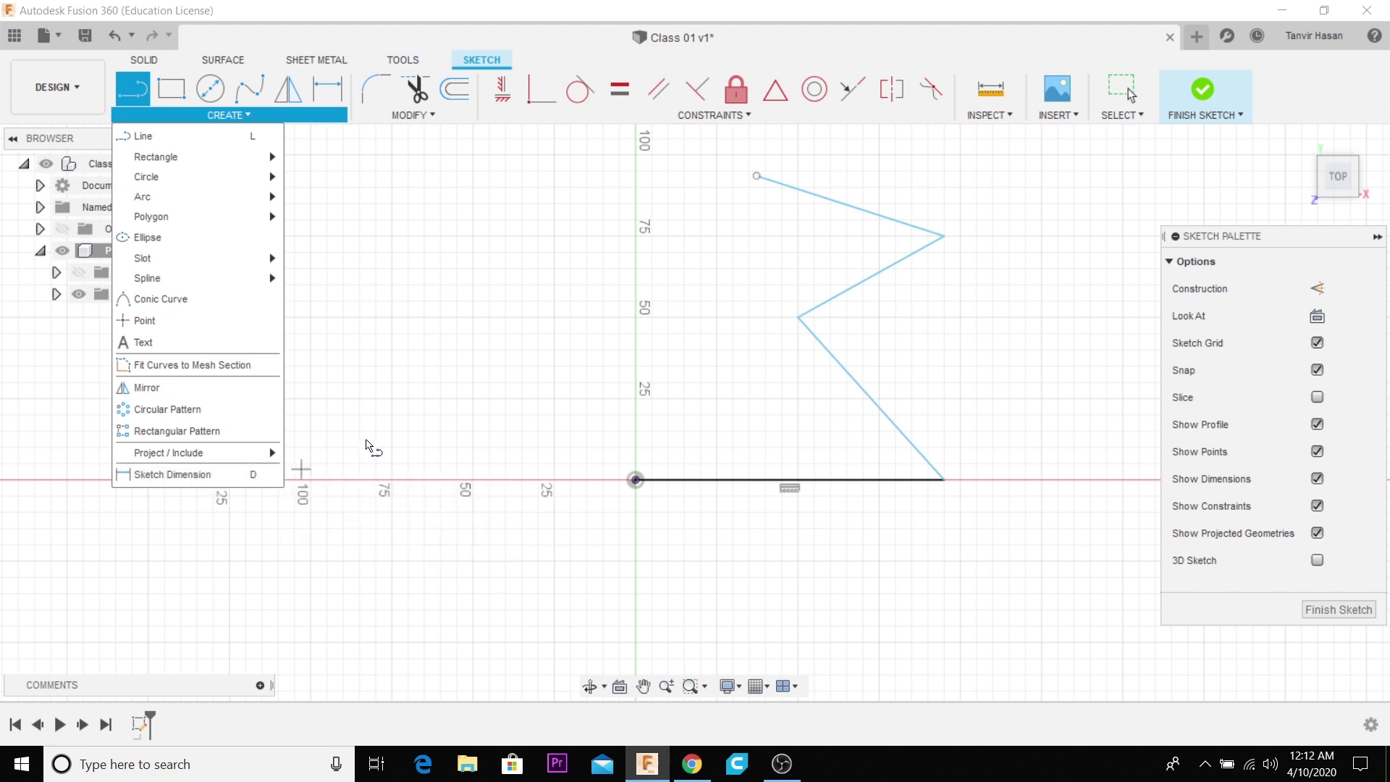
left_click(699, 251)
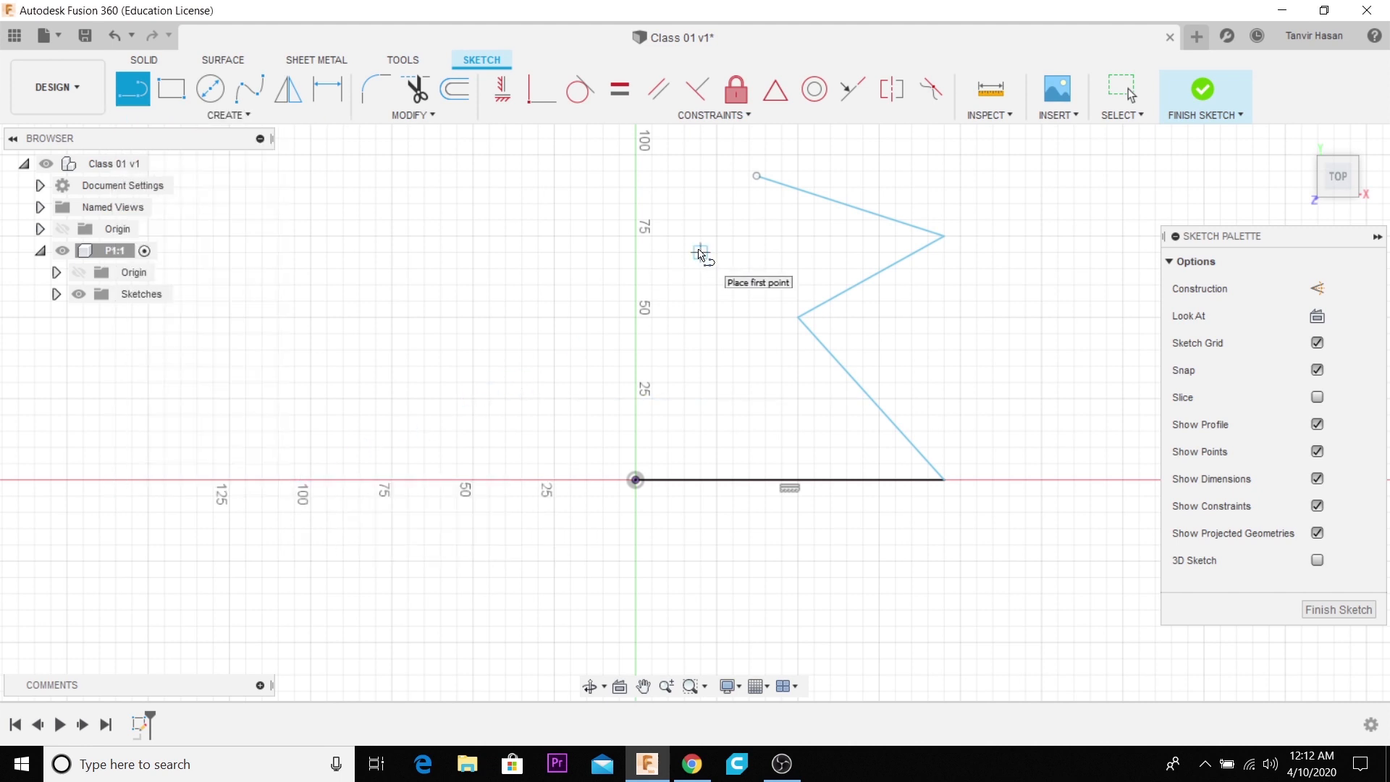
key("d")
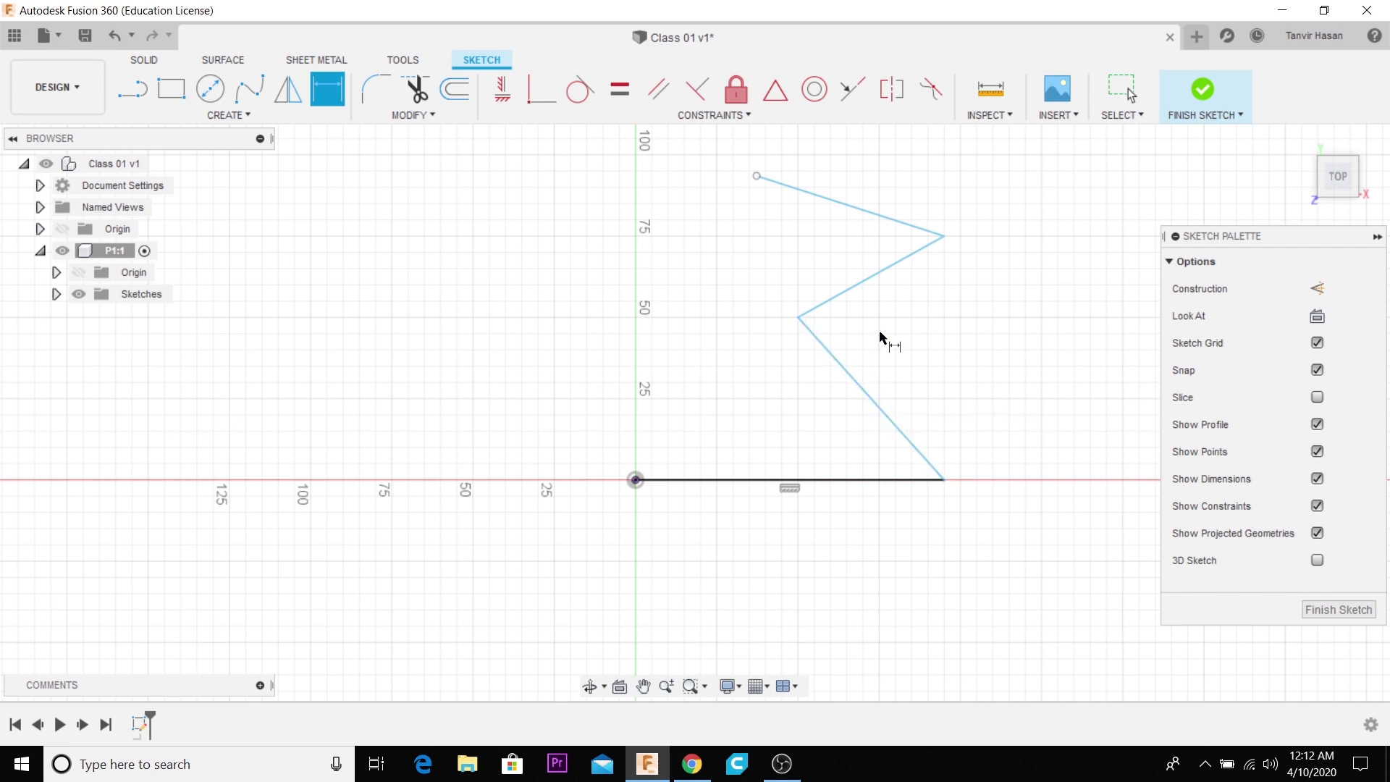
left_click(876, 410)
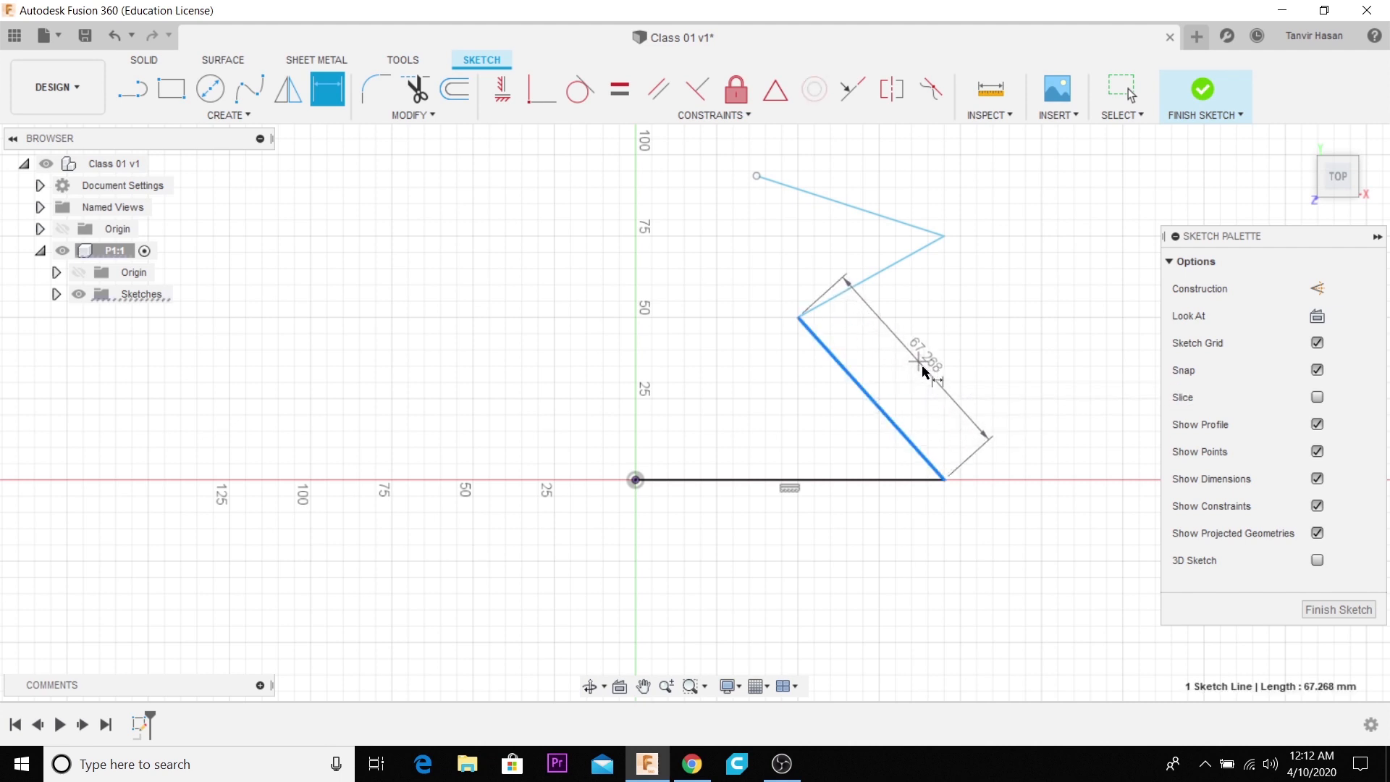
left_click(930, 378)
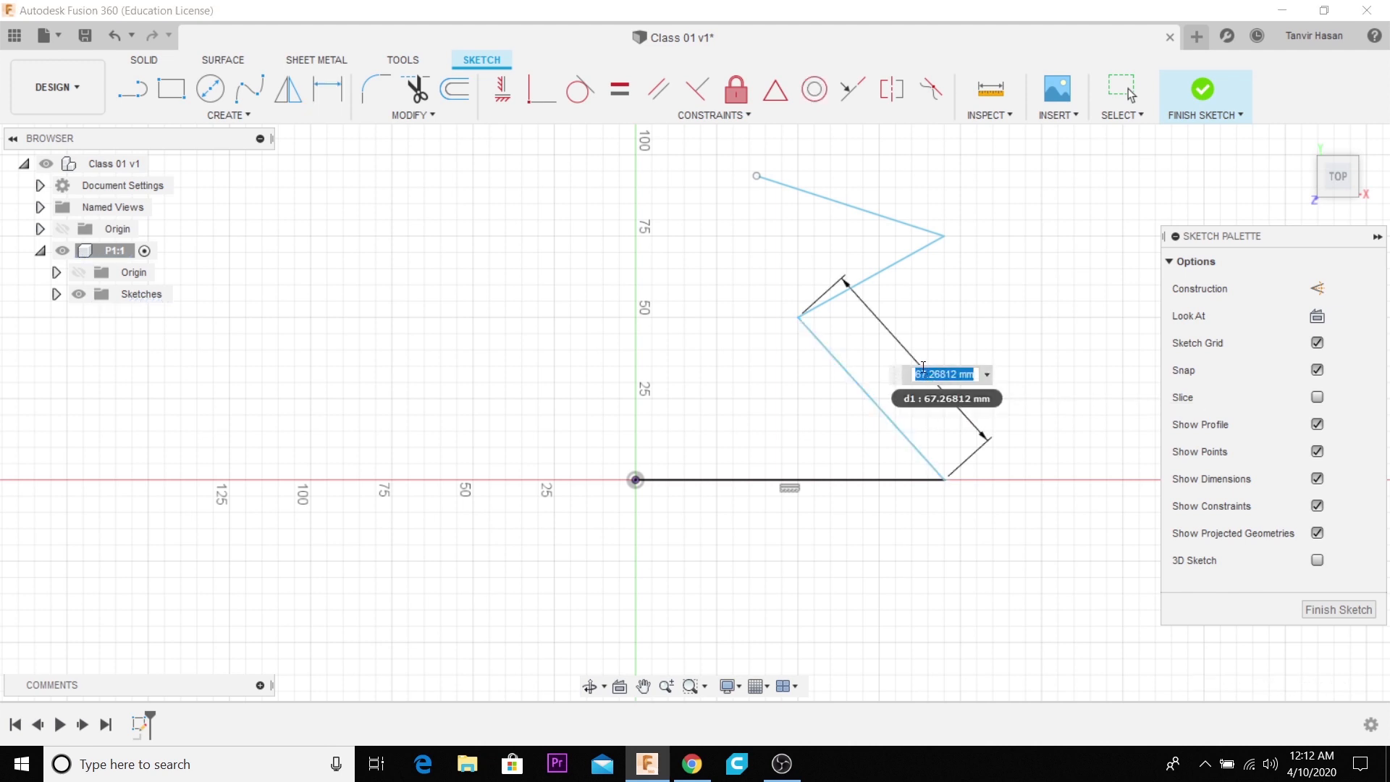
type("70")
key("Return")
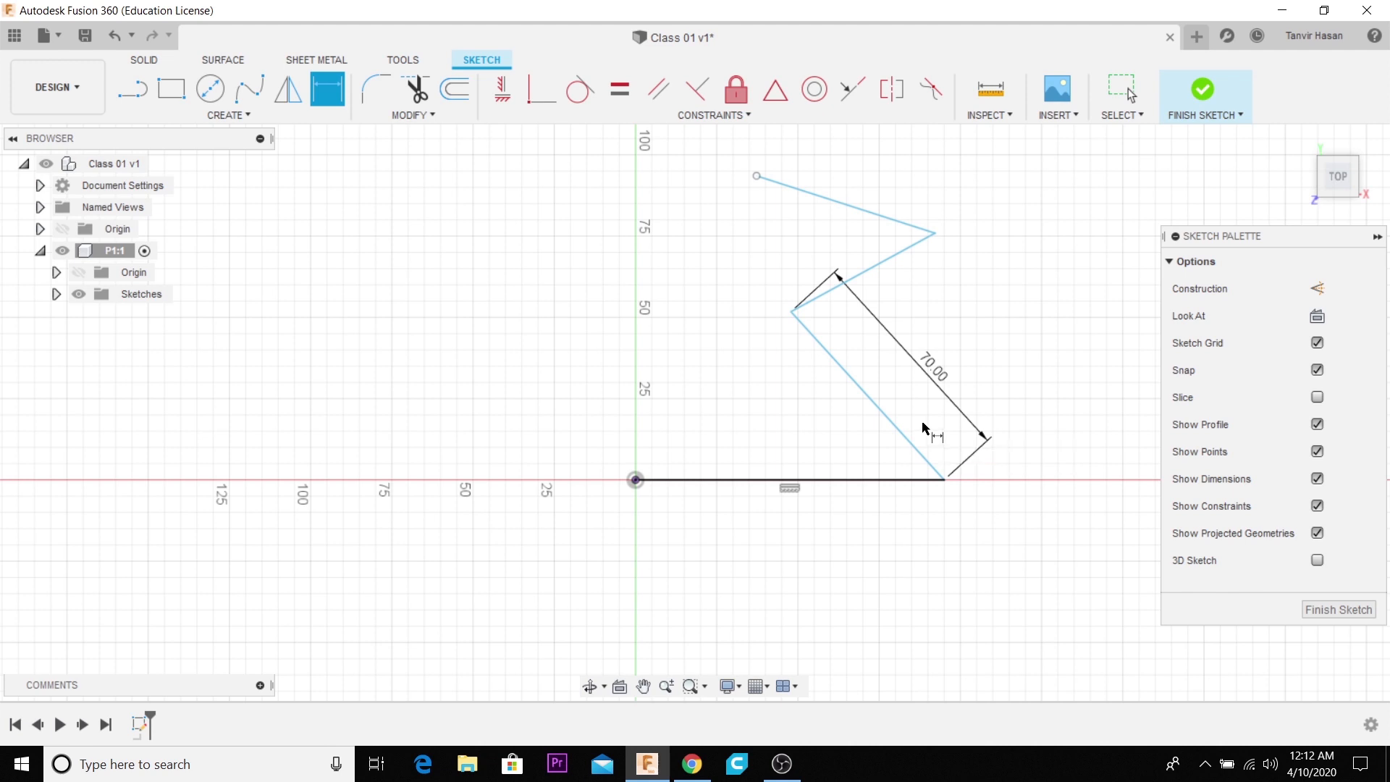
- Set the first slanted line's dimension to 10 in, and restore it to 70 mm
double_click(934, 370)
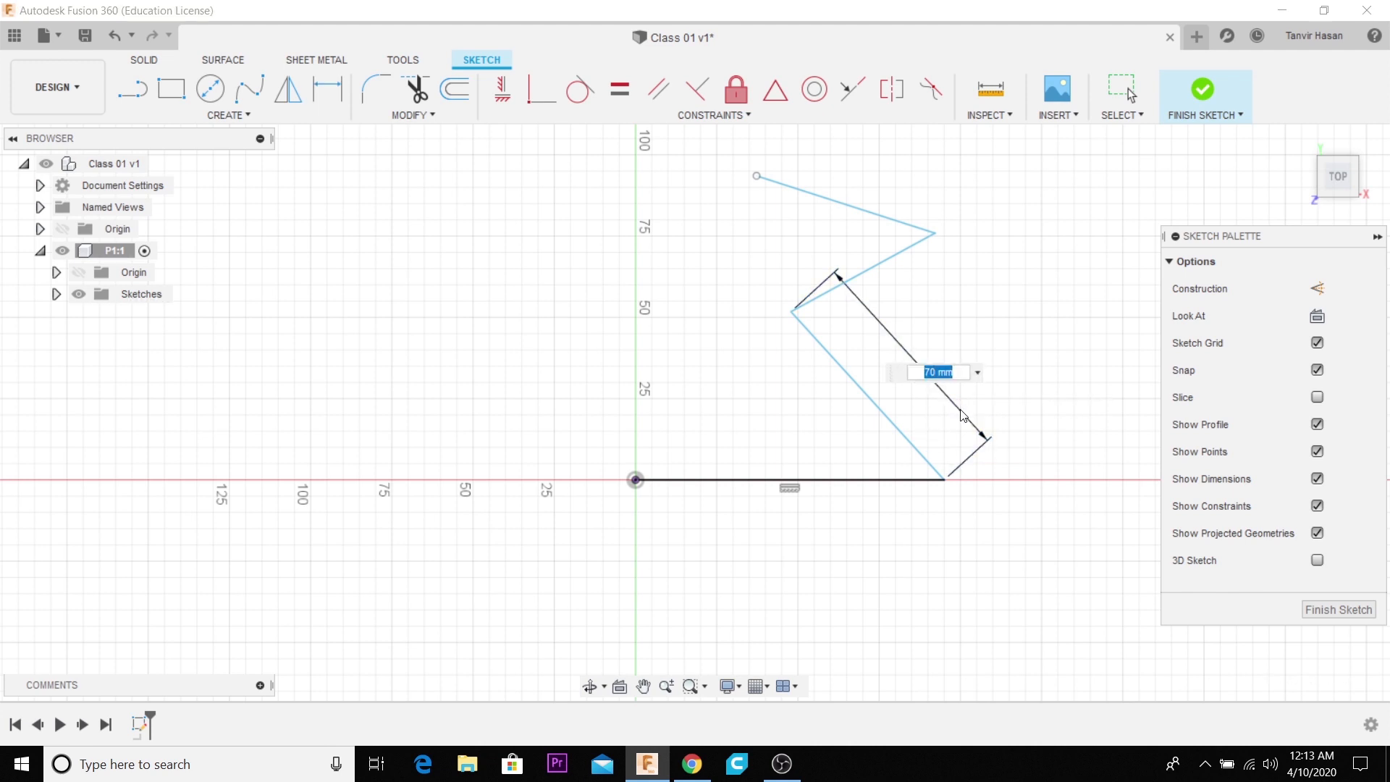
type("10in")
key("Return")
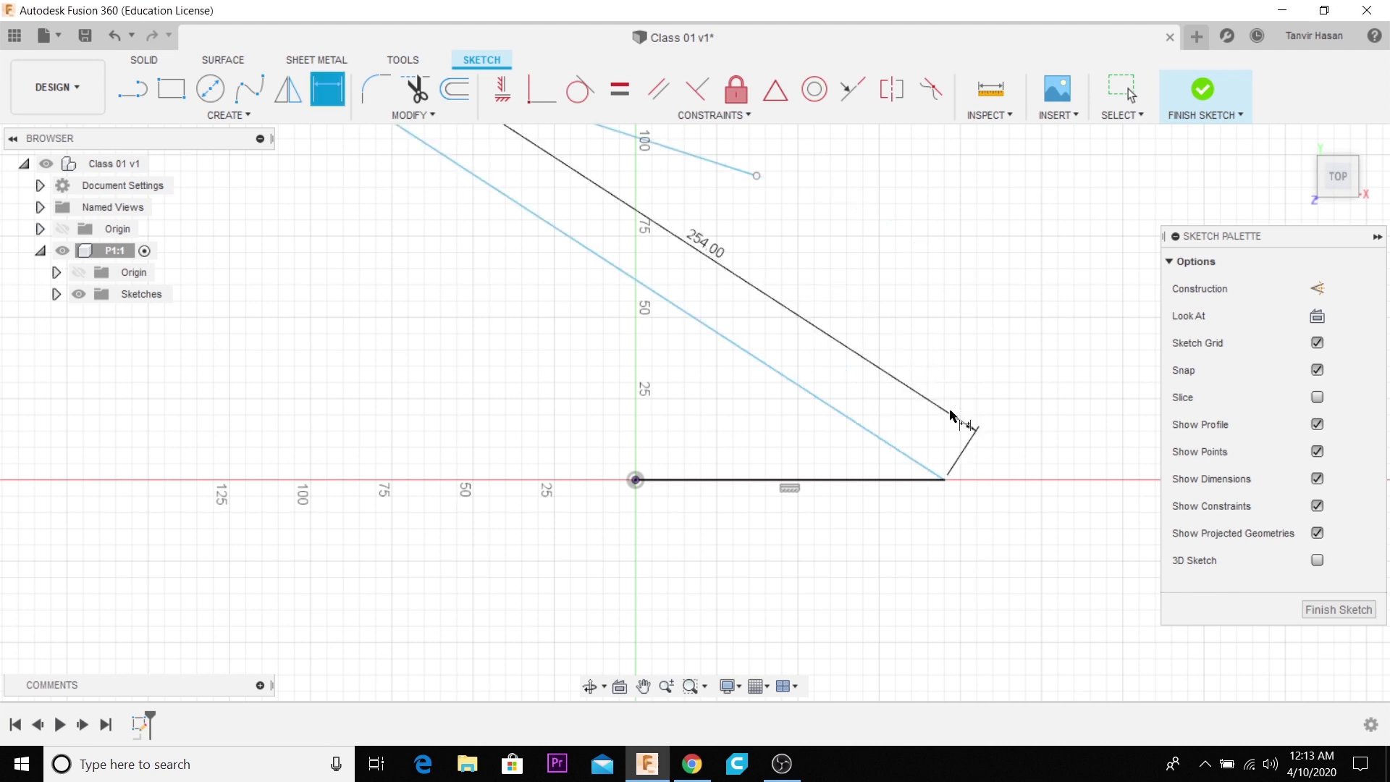
double_click(701, 252)
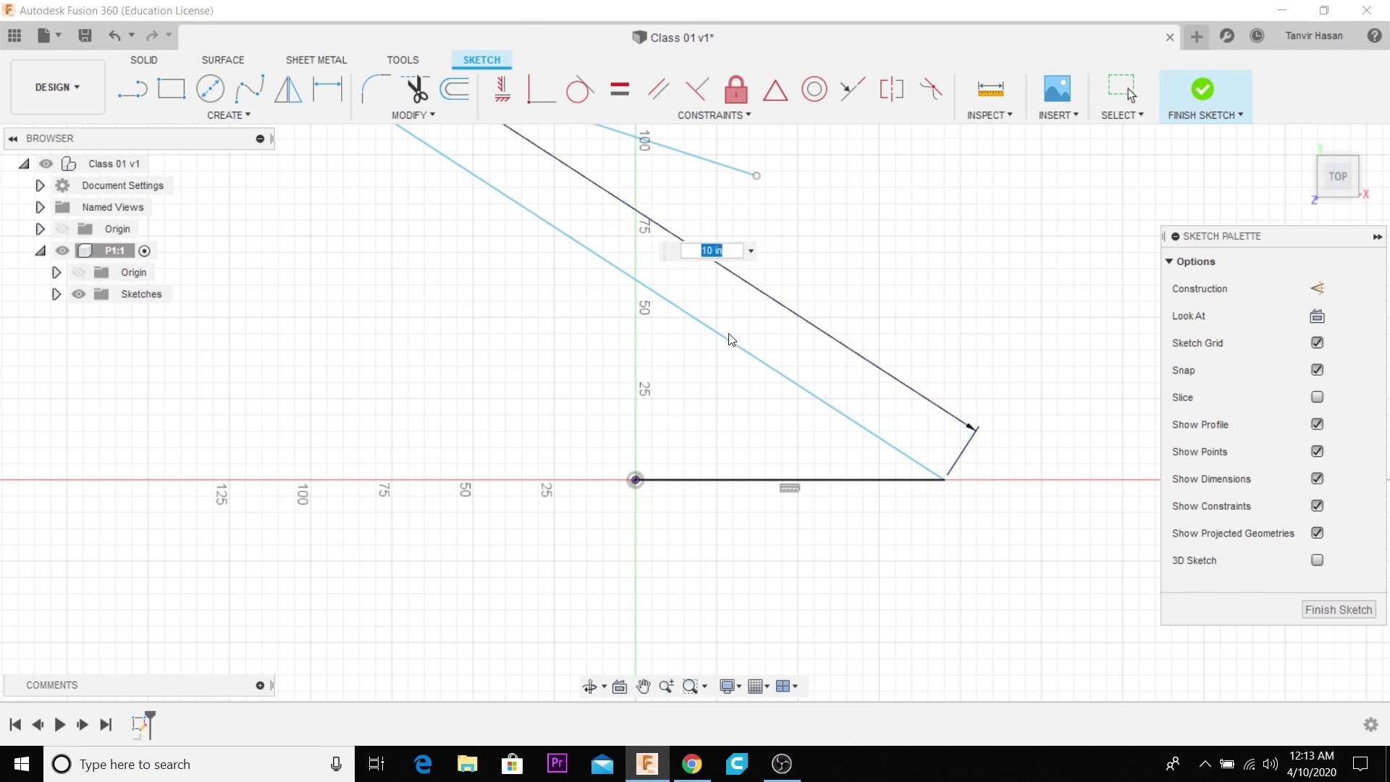
type("70")
key("Return")
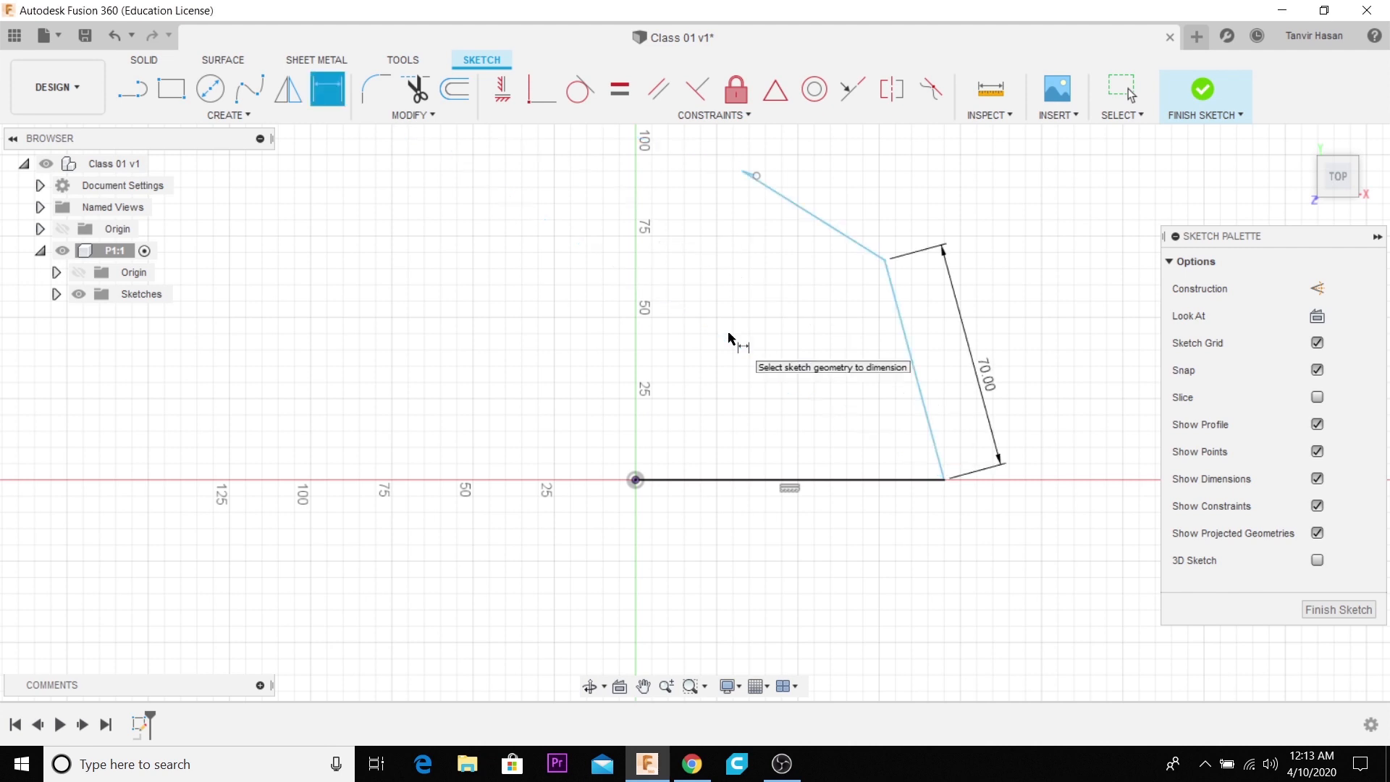
- Examine the sketched line chain and its length dimension both close up and from farther away
scroll(826, 464, "down", 2)
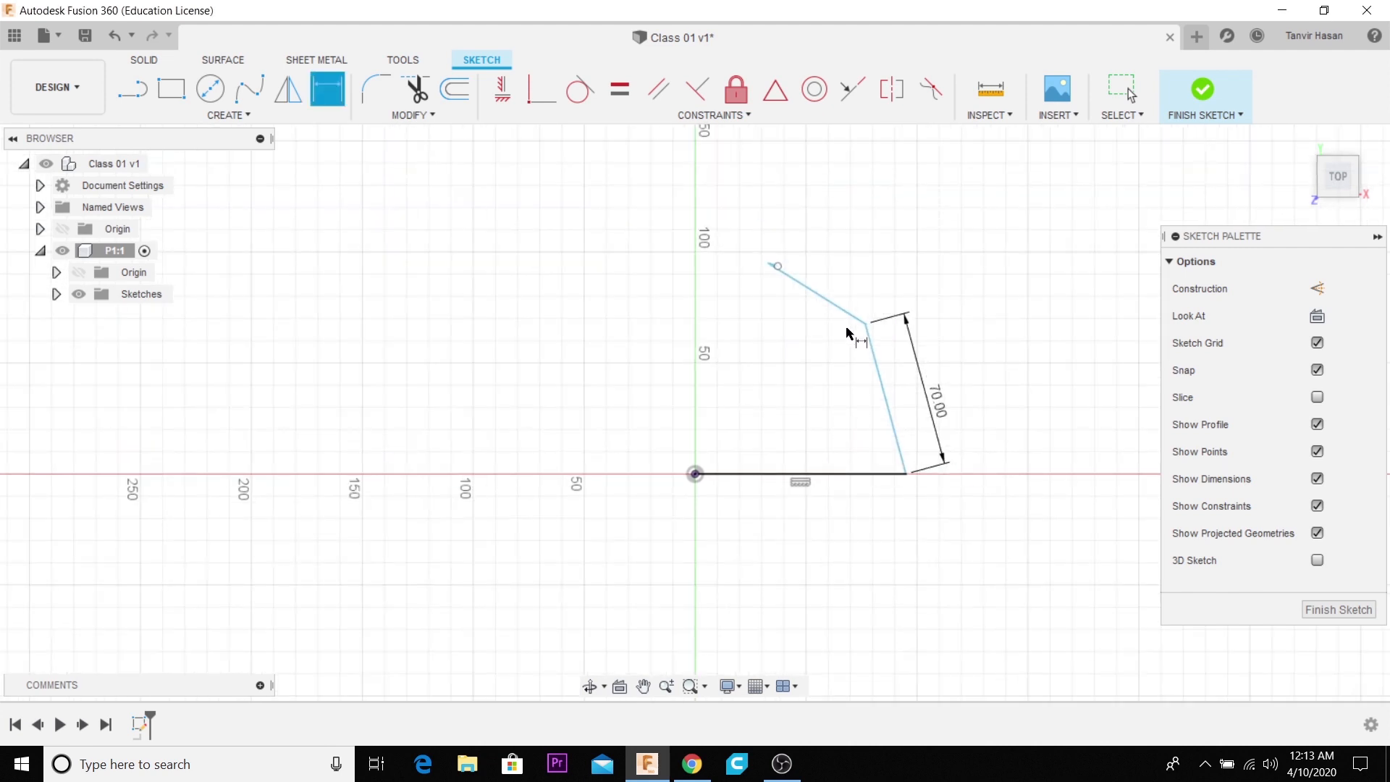
scroll(748, 320, "up", 5)
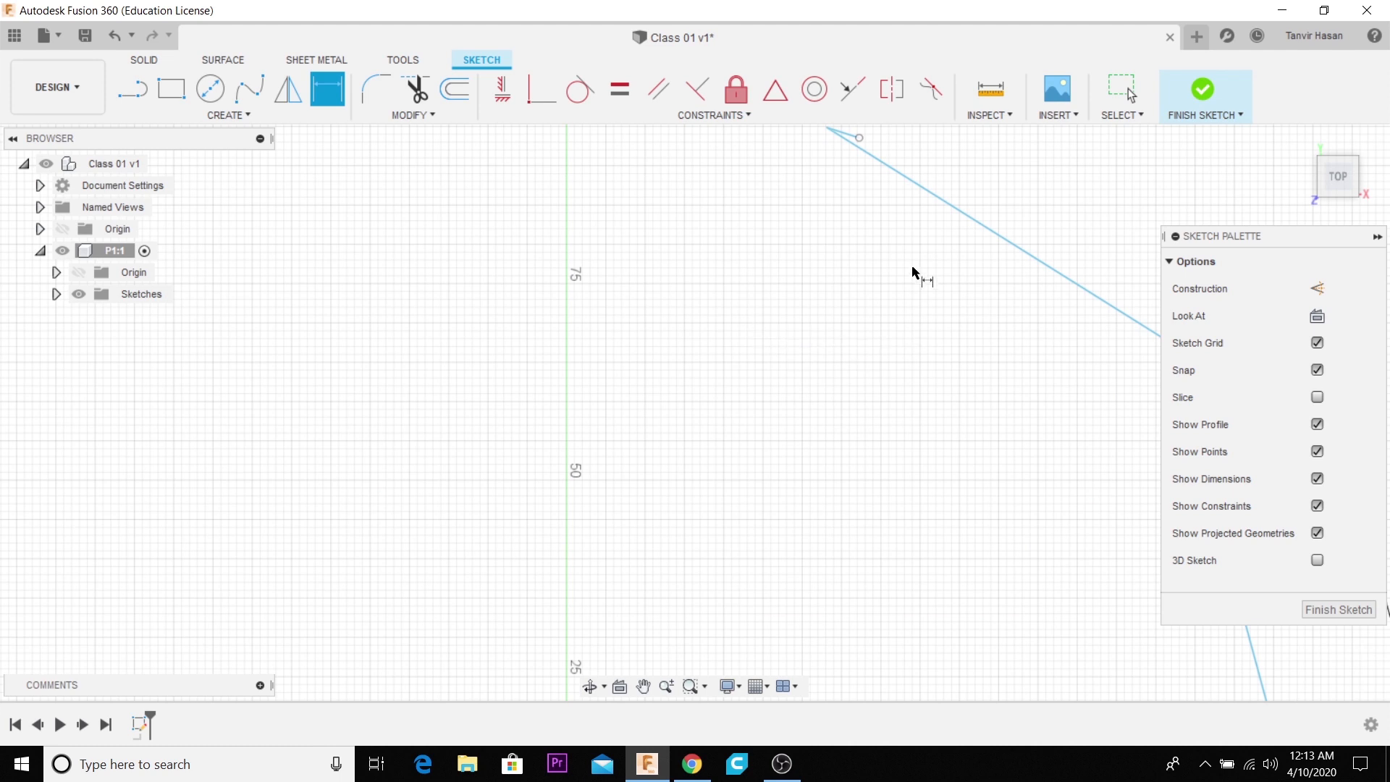
scroll(606, 323, "down", 4)
scroll(602, 322, "down", 1)
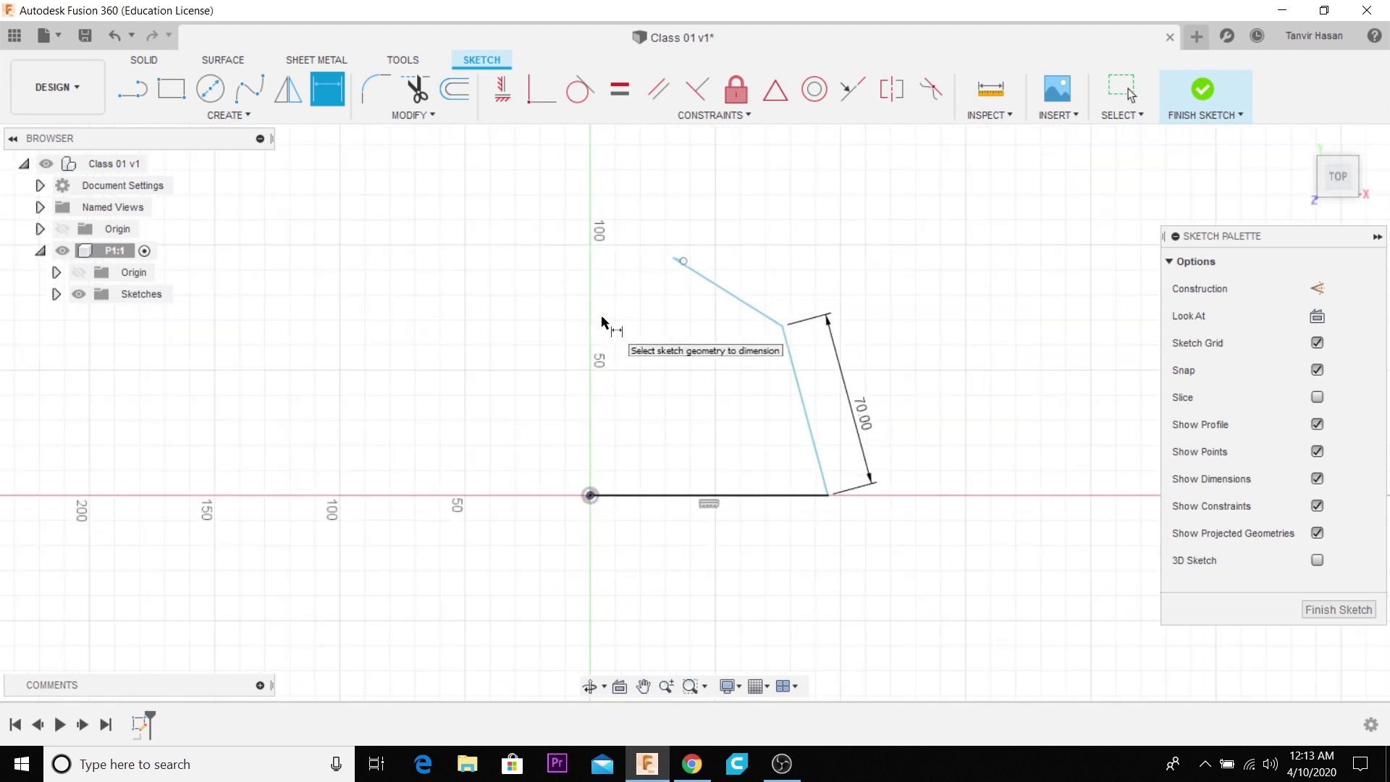
scroll(602, 322, "up", 3)
scroll(602, 322, "down", 3)
scroll(603, 320, "up", 2)
scroll(602, 320, "down", 2)
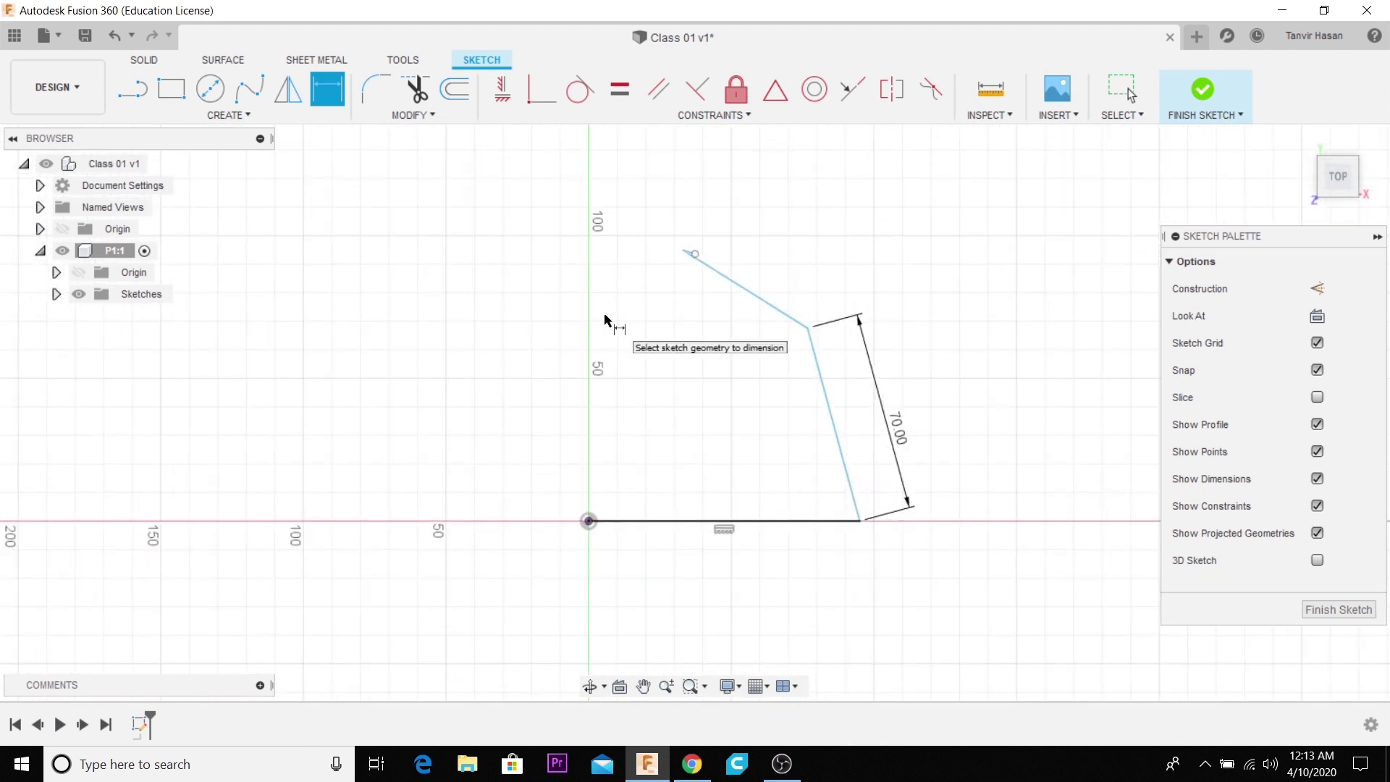
scroll(610, 321, "up", 3)
scroll(610, 322, "down", 3)
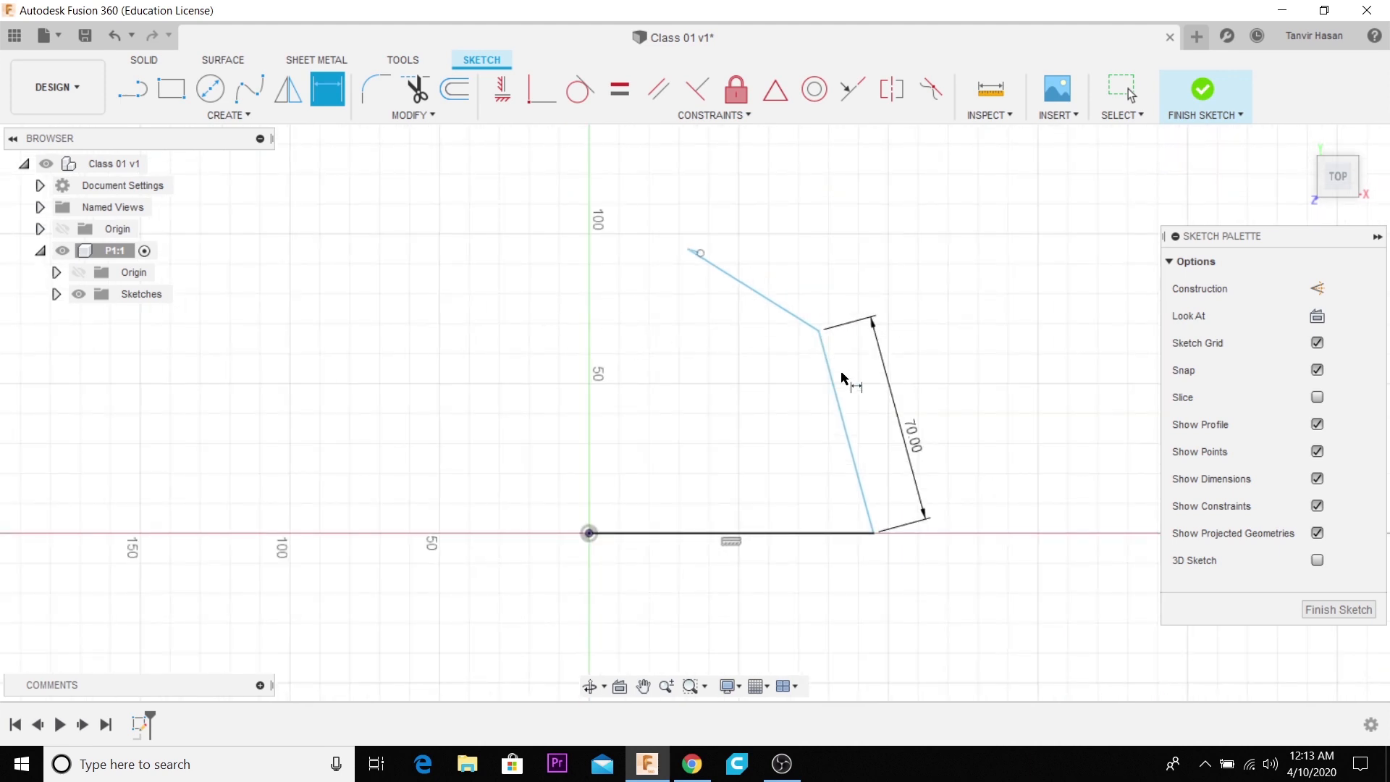
scroll(804, 367, "up", 2)
scroll(800, 364, "down", 2)
scroll(800, 360, "up", 2)
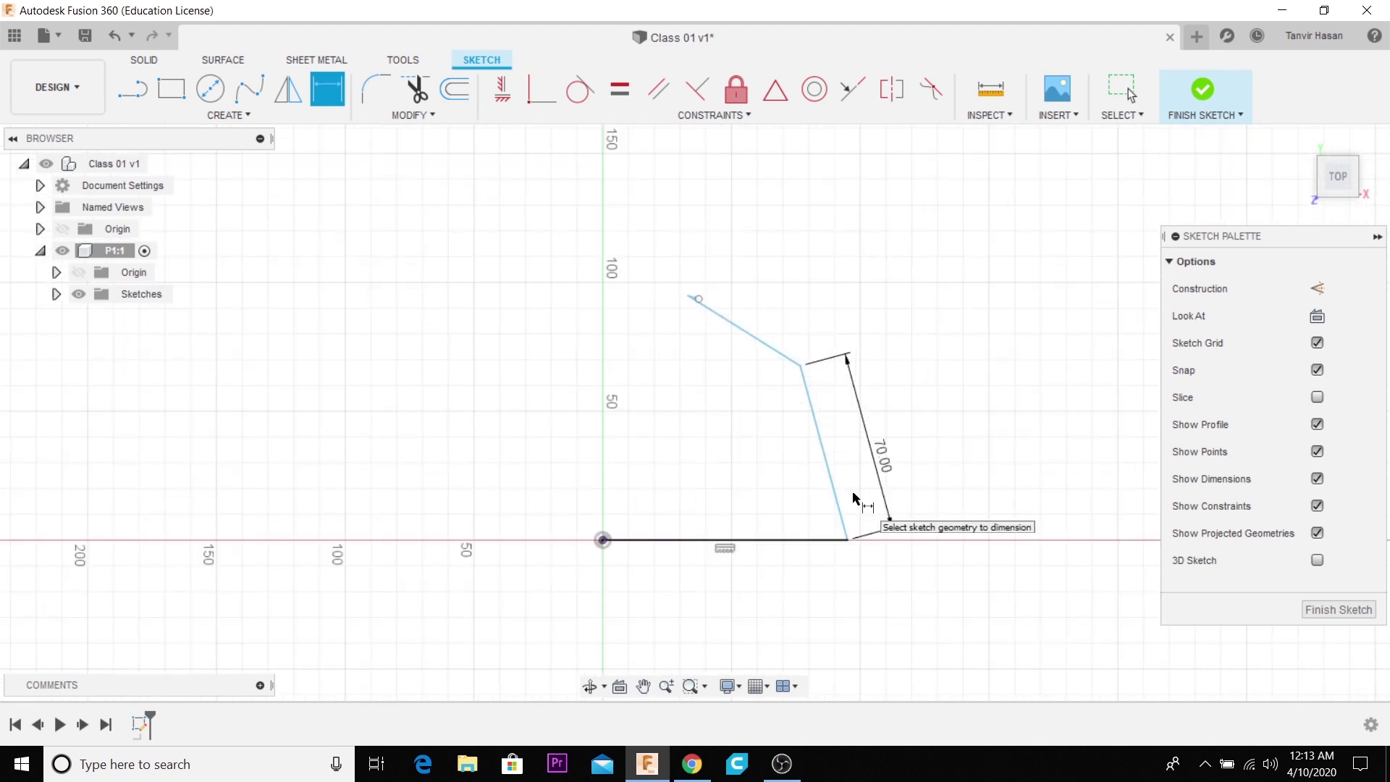
- Dimension the angle between the horizontal line and the first slanted line to 45 degrees
left_click(825, 440)
left_click(786, 541)
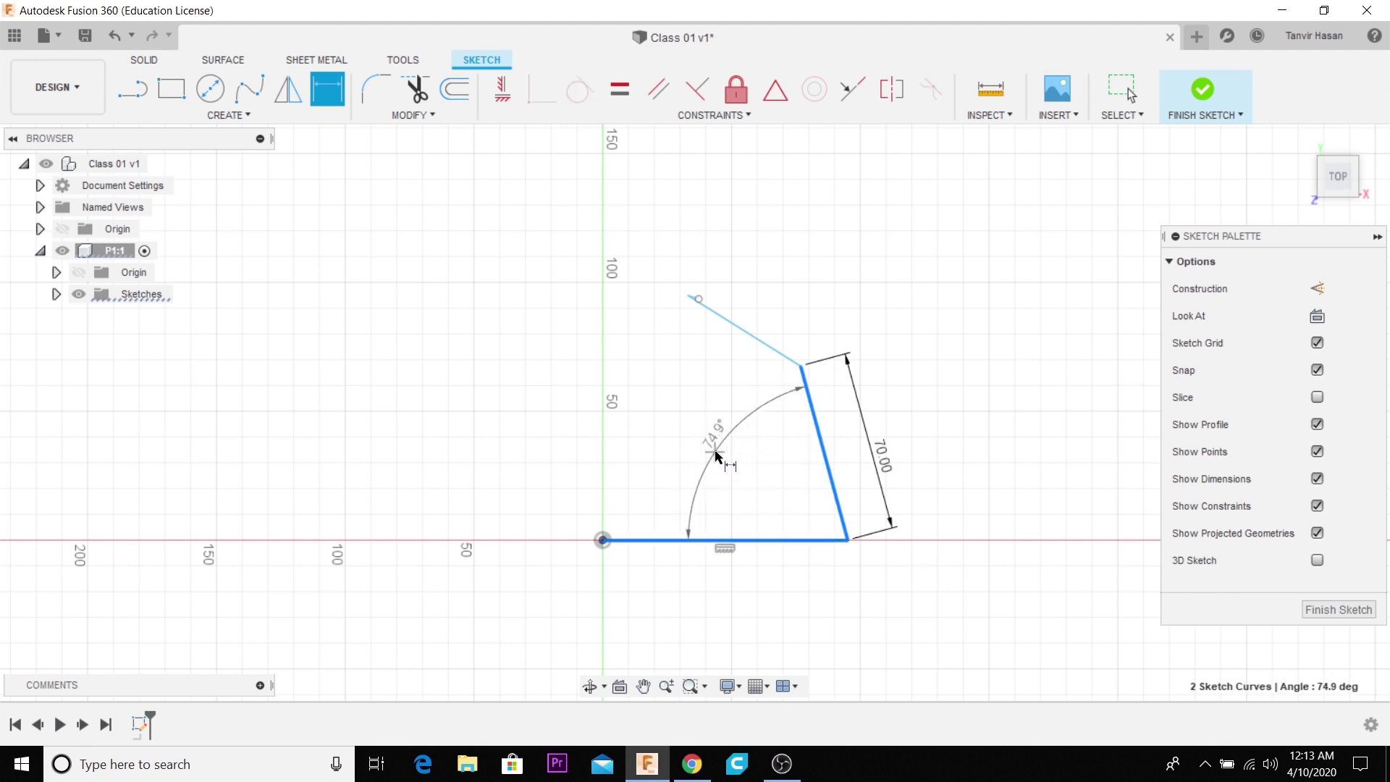
left_click(724, 464)
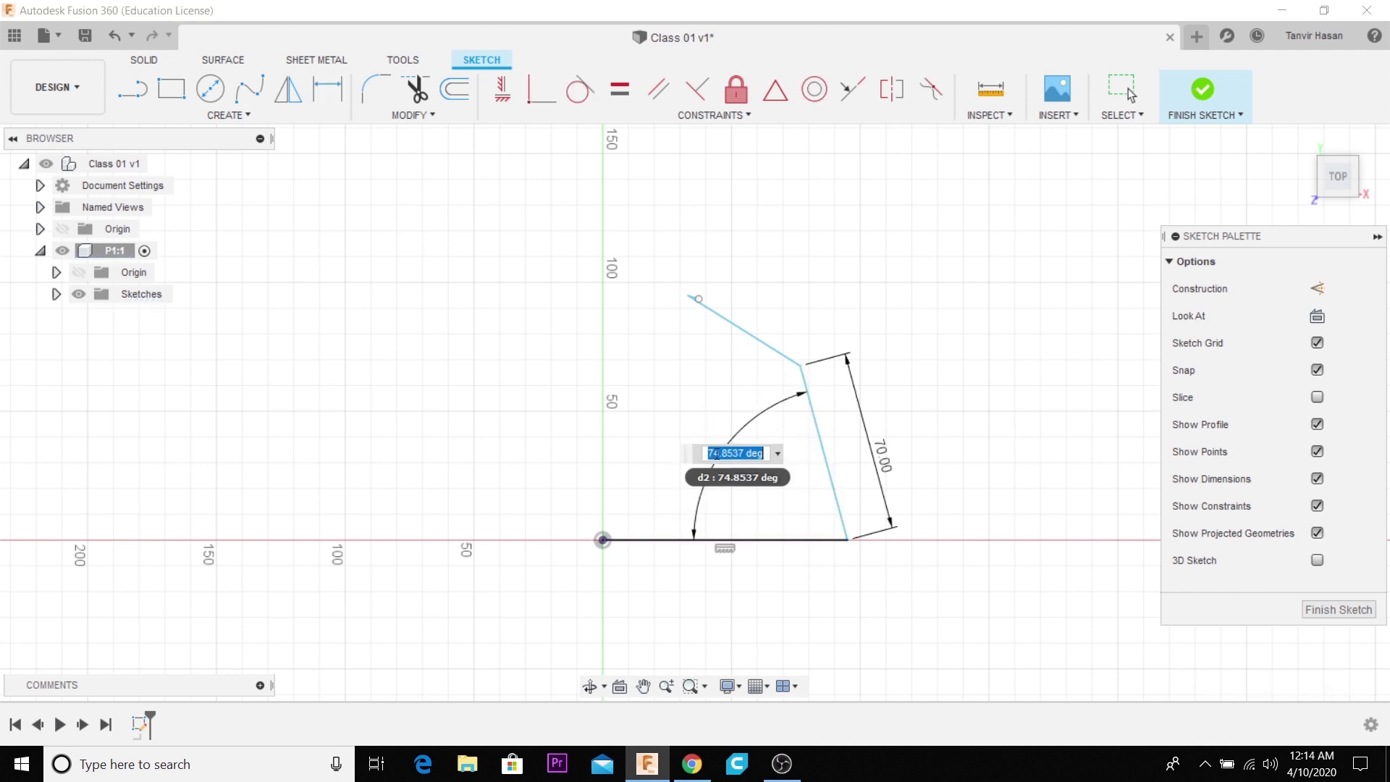
type("45")
key("Return")
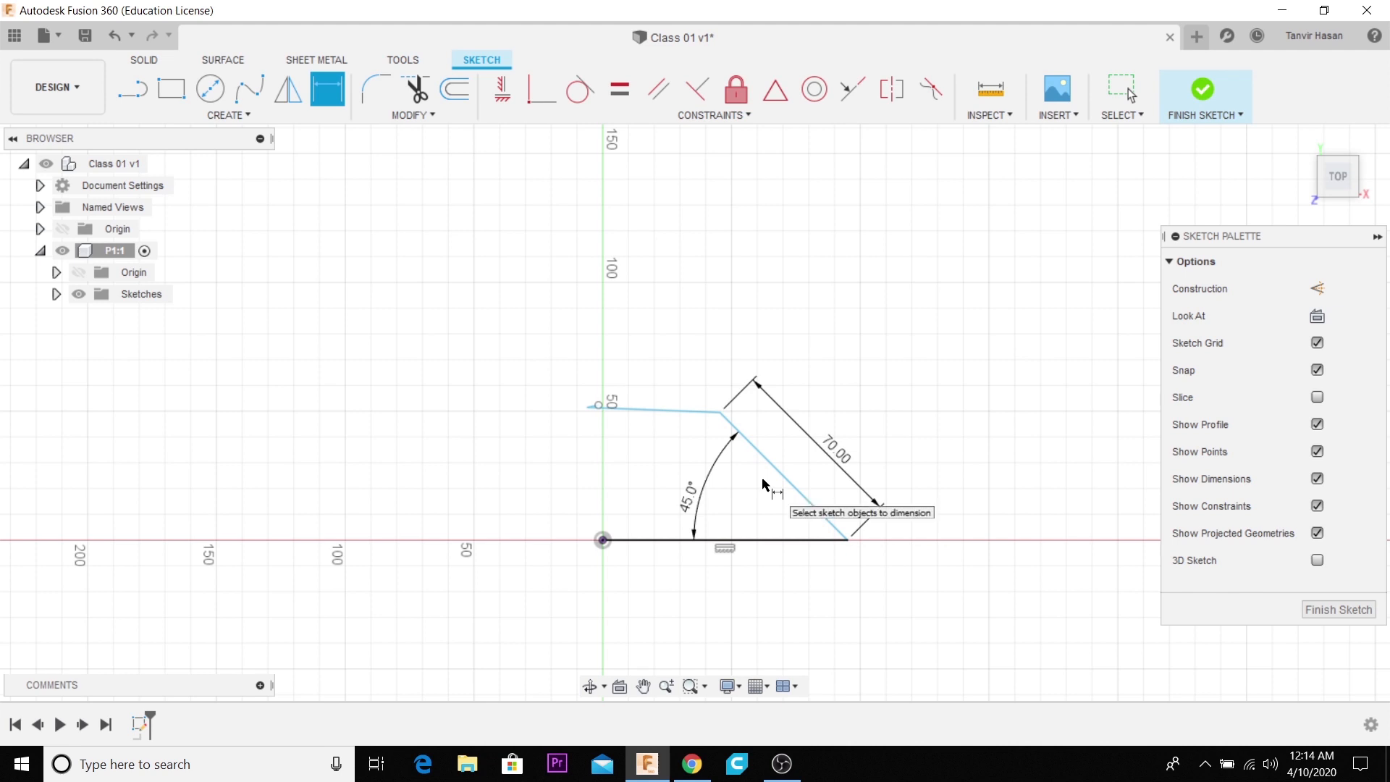
- Undo the angle and length dimensions and all the sketched lines until the sketch is empty
key("ctrl+z")
key("ctrl+z")
key("ctrl+z")
key("ctrl+z")
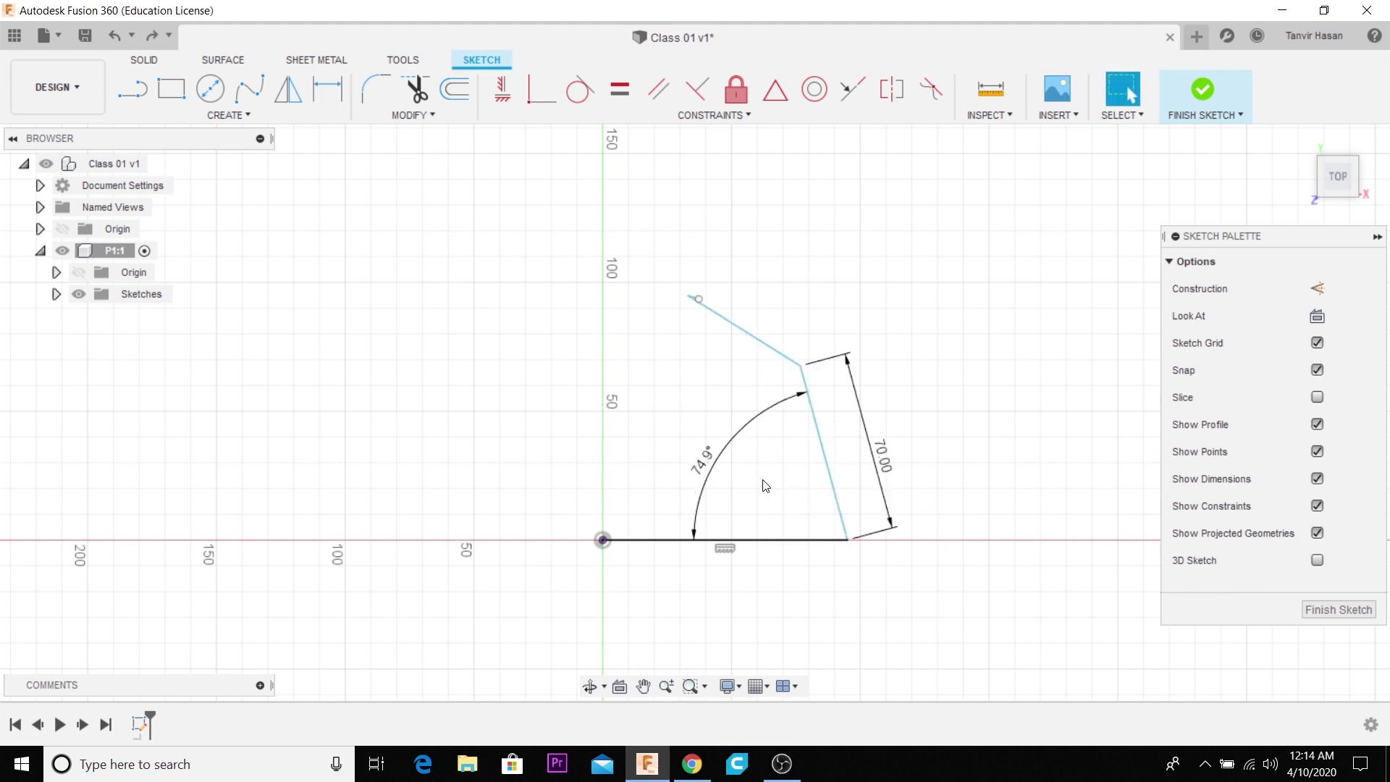
key("ctrl+z")
key("ctrl+z")
key("ctrl+z")
key("ctrl+z")
key("ctrl+z")
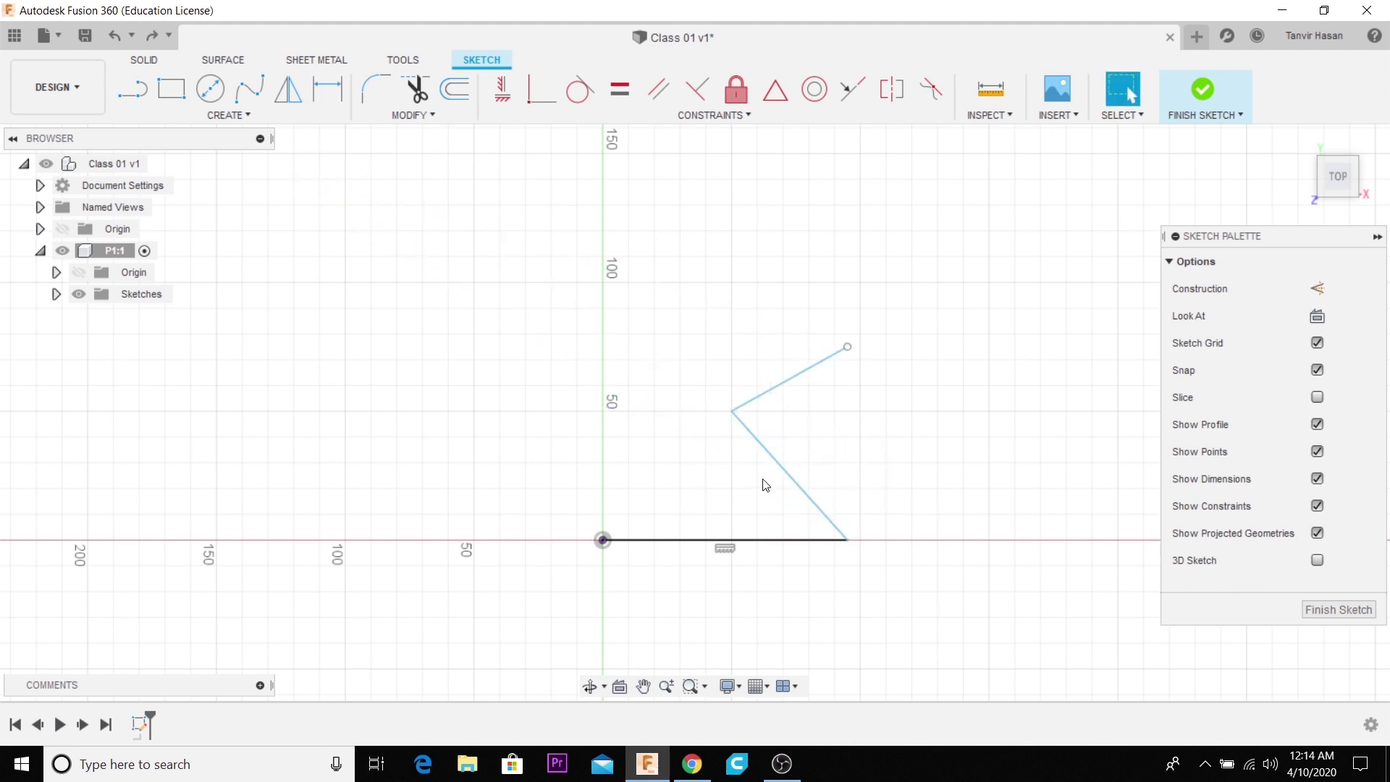
- Sketch a two-point rectangle from the origin, 50 mm wide and 30 mm high
left_click(174, 94)
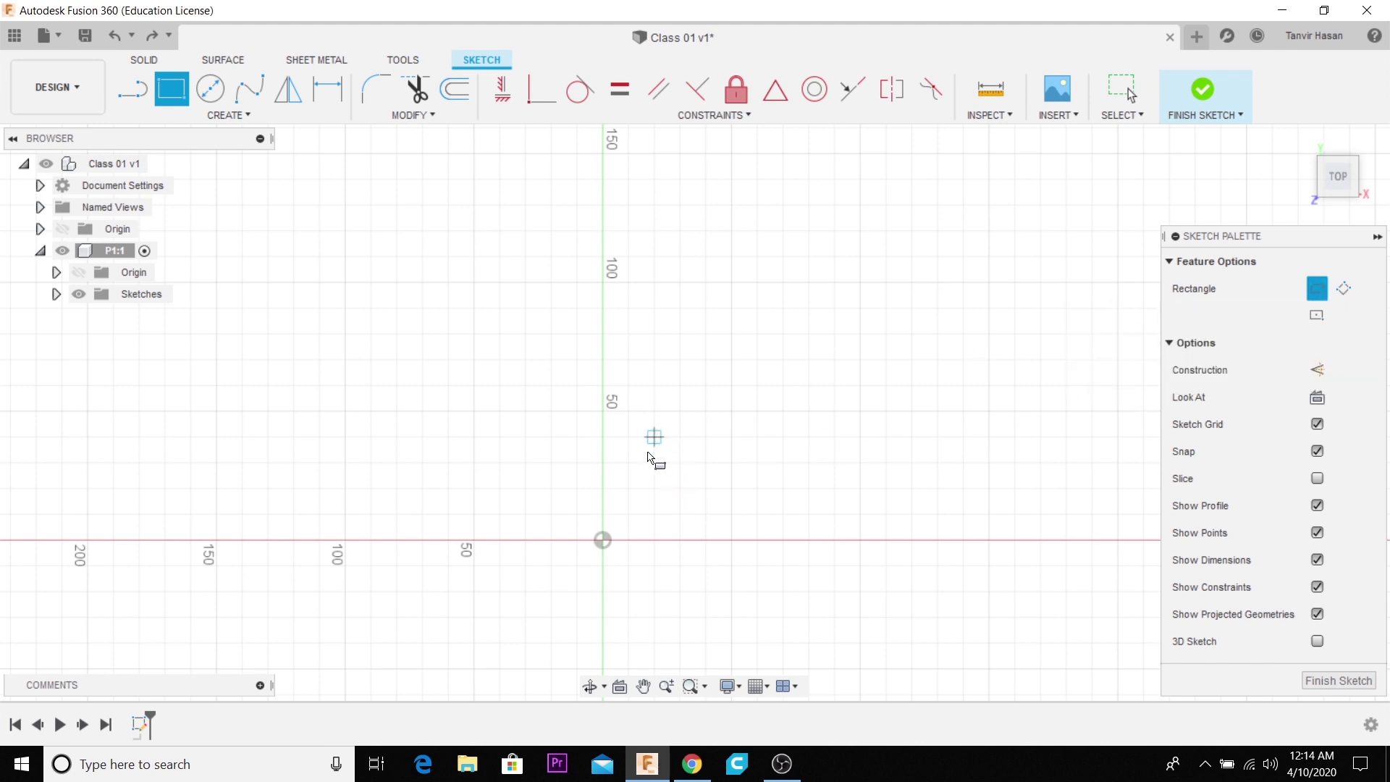
left_click(603, 541)
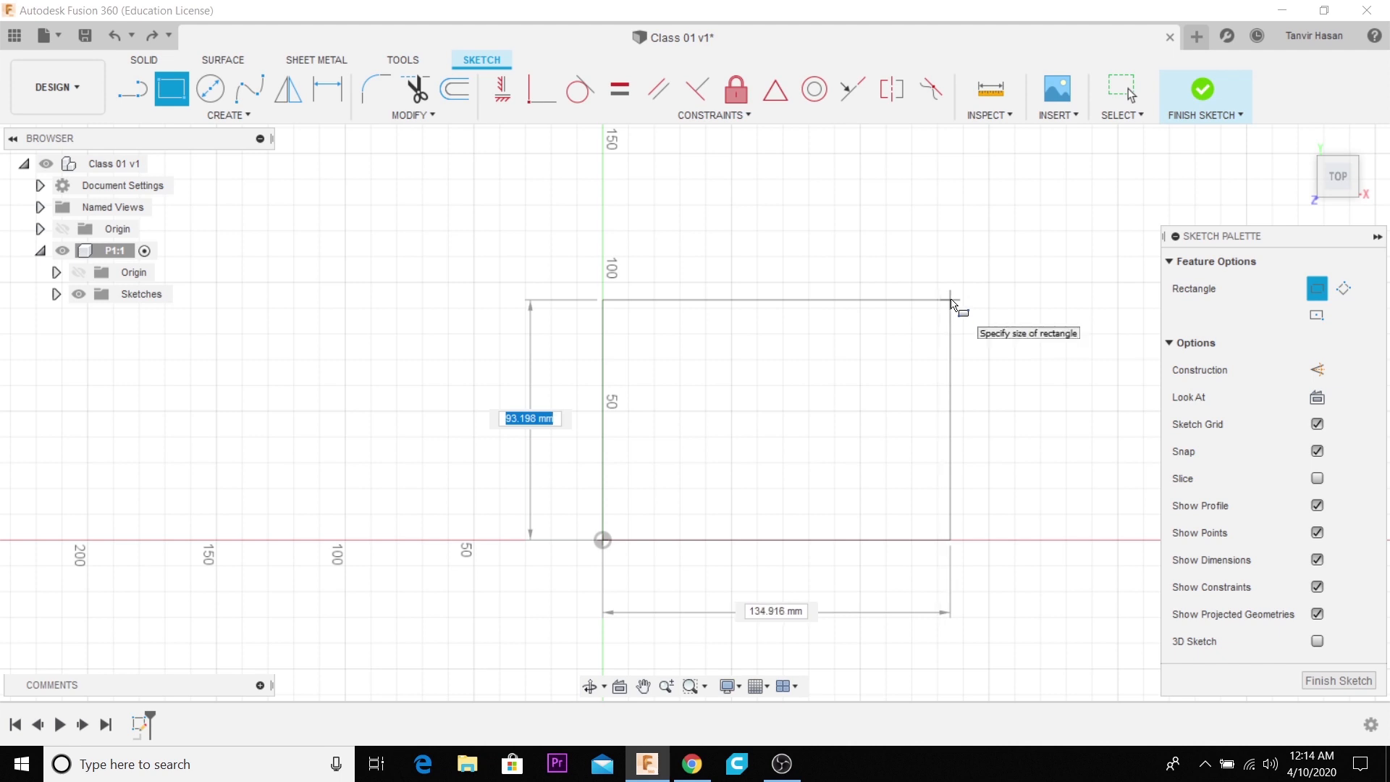
type("30")
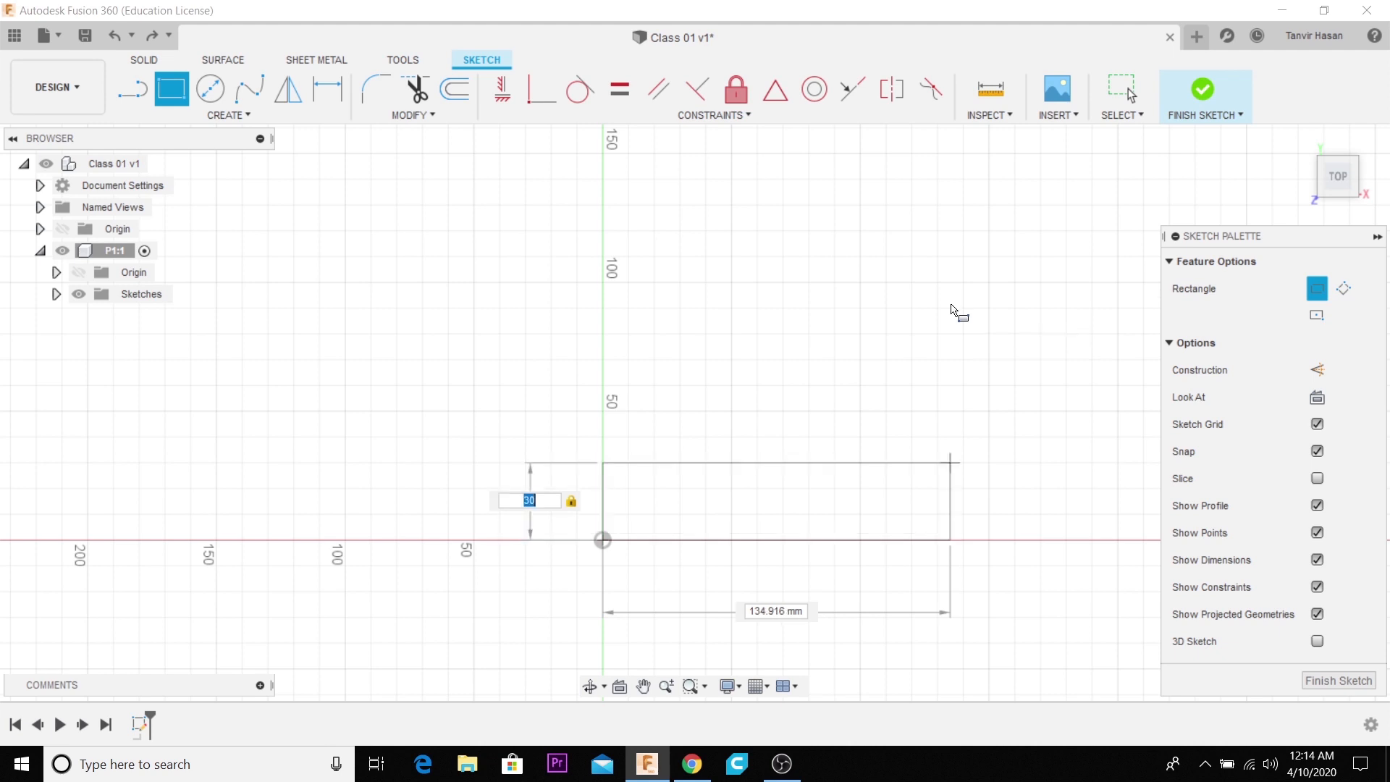
key("Tab")
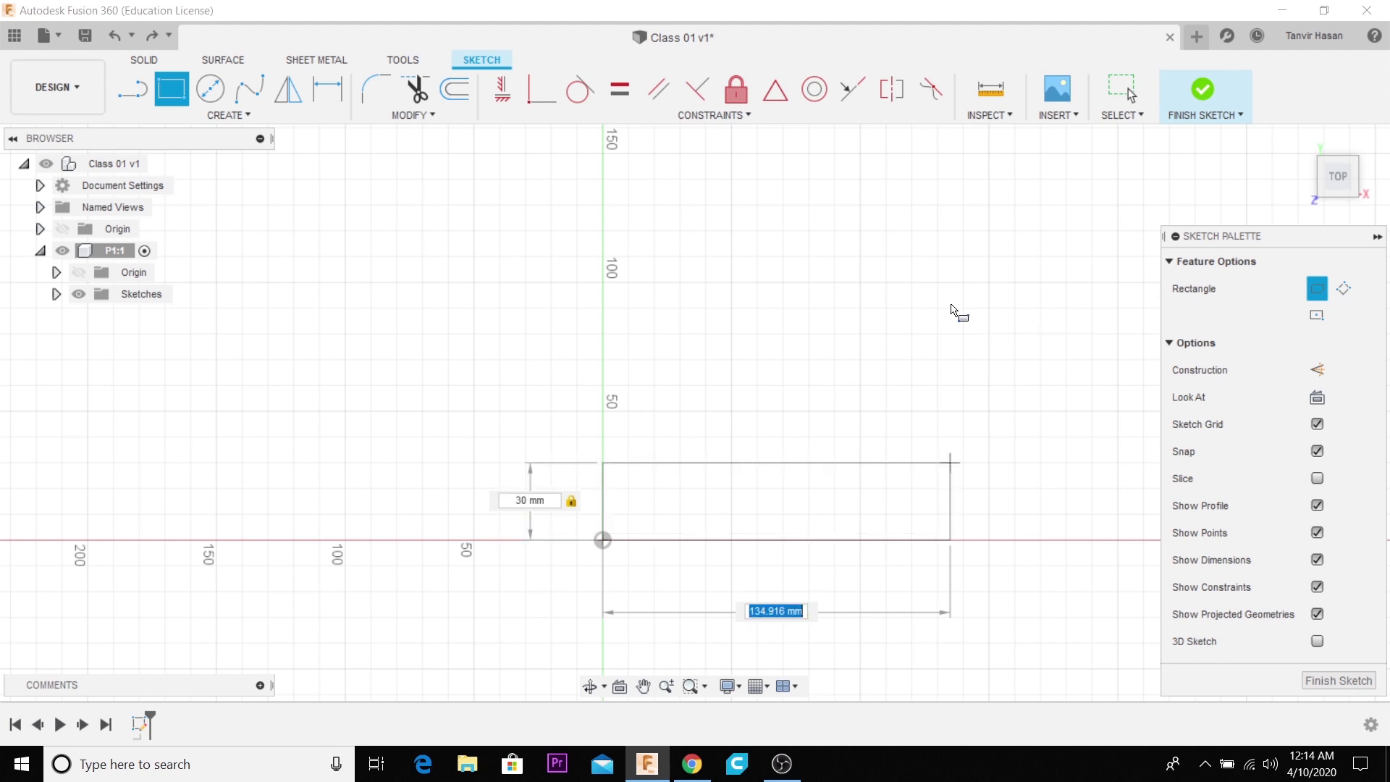
type("50")
key("Tab")
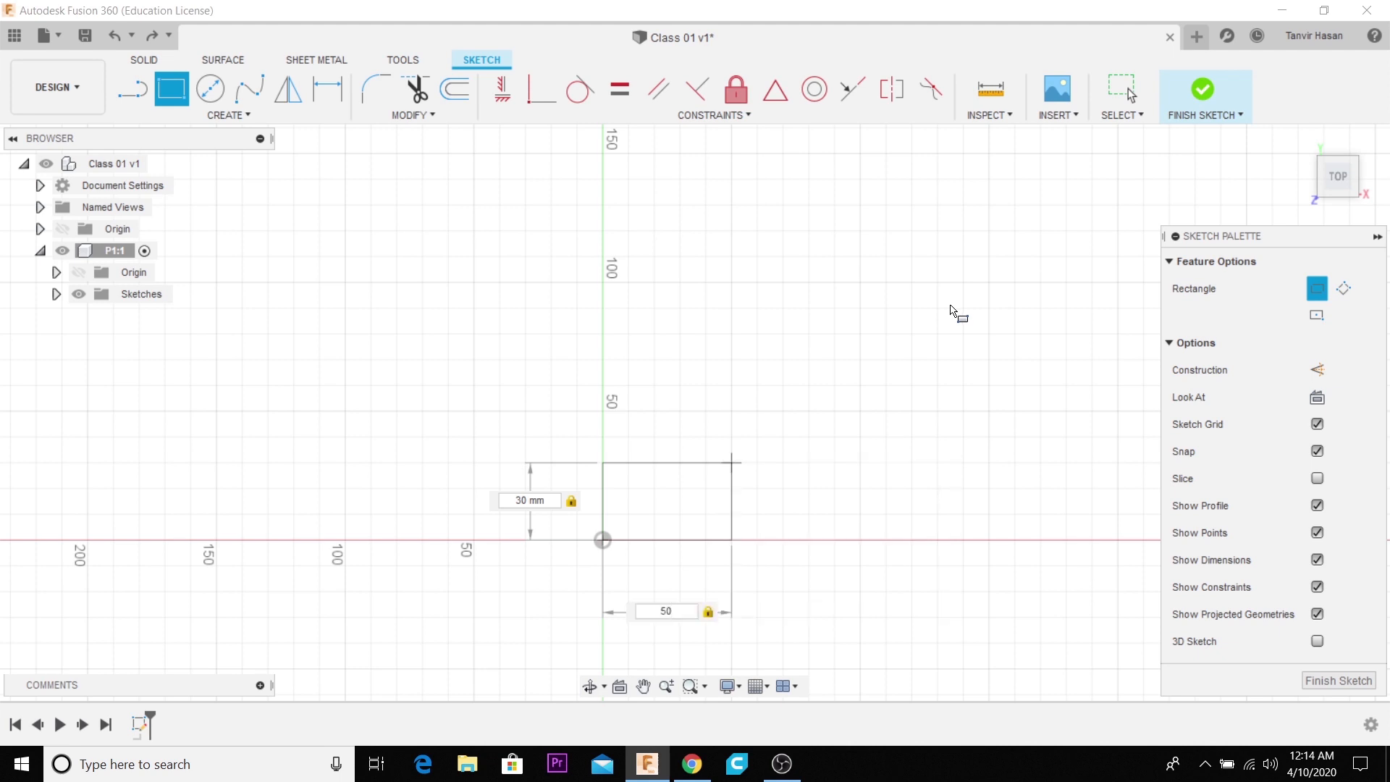
key("Return")
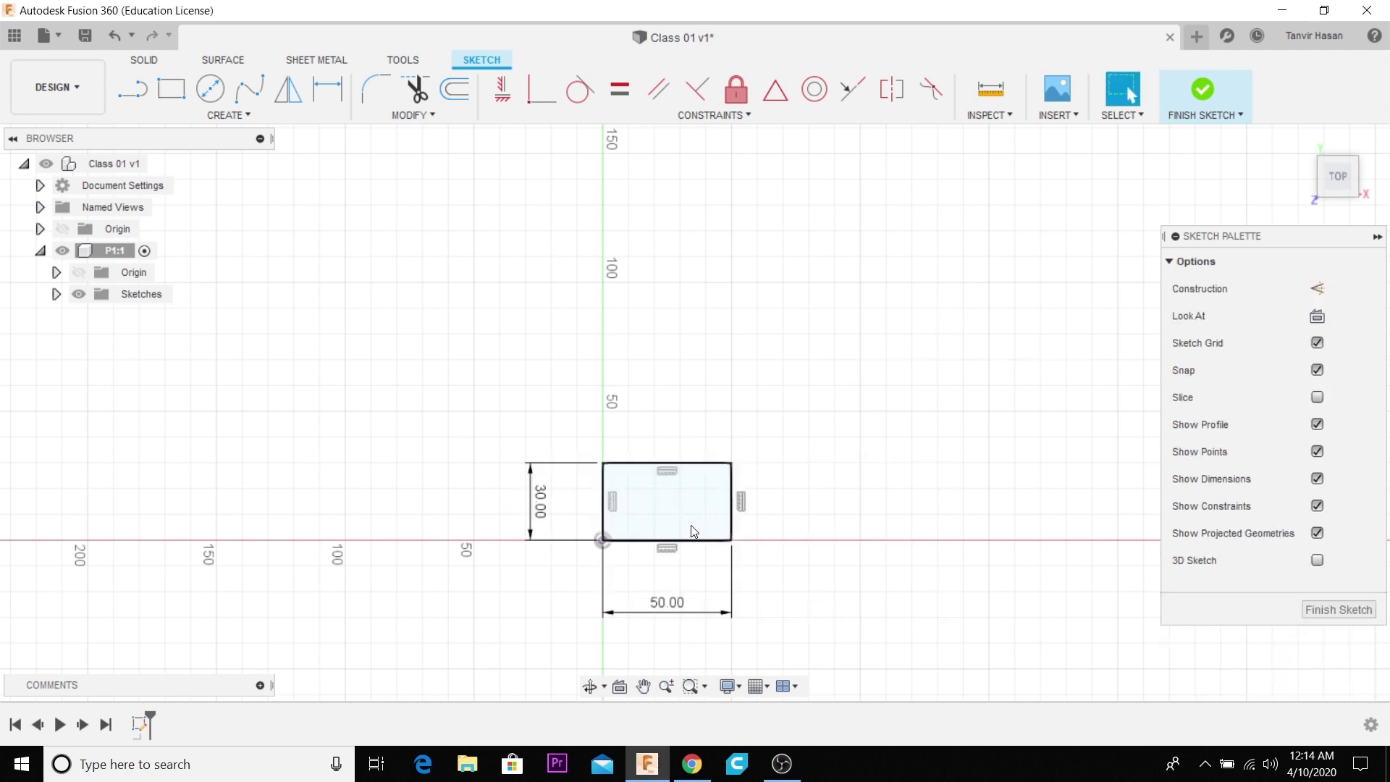
- Sketch a center rectangle about 65 by 43 mm, centred on the upper-right corner of the 50 by 30 mm rectangle
scroll(688, 543, "up", 3)
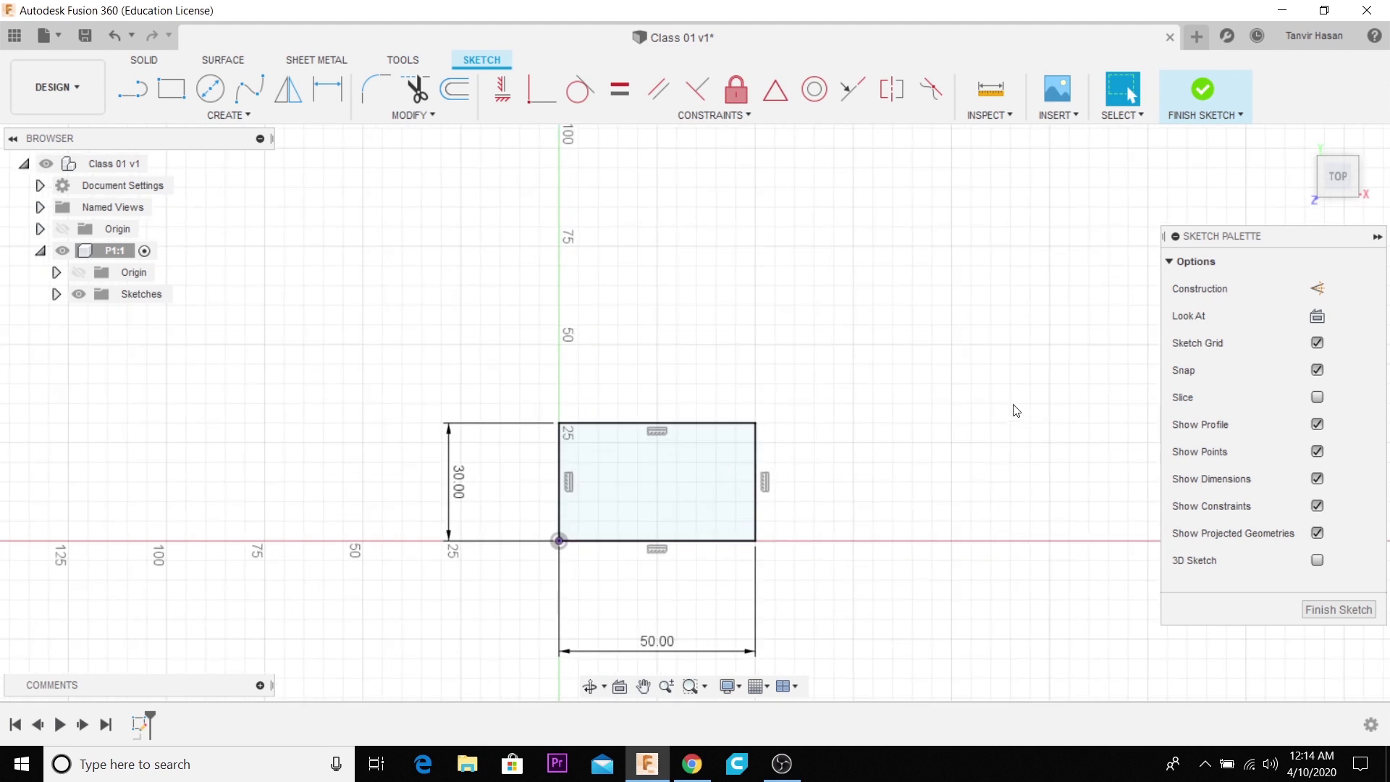
key("r")
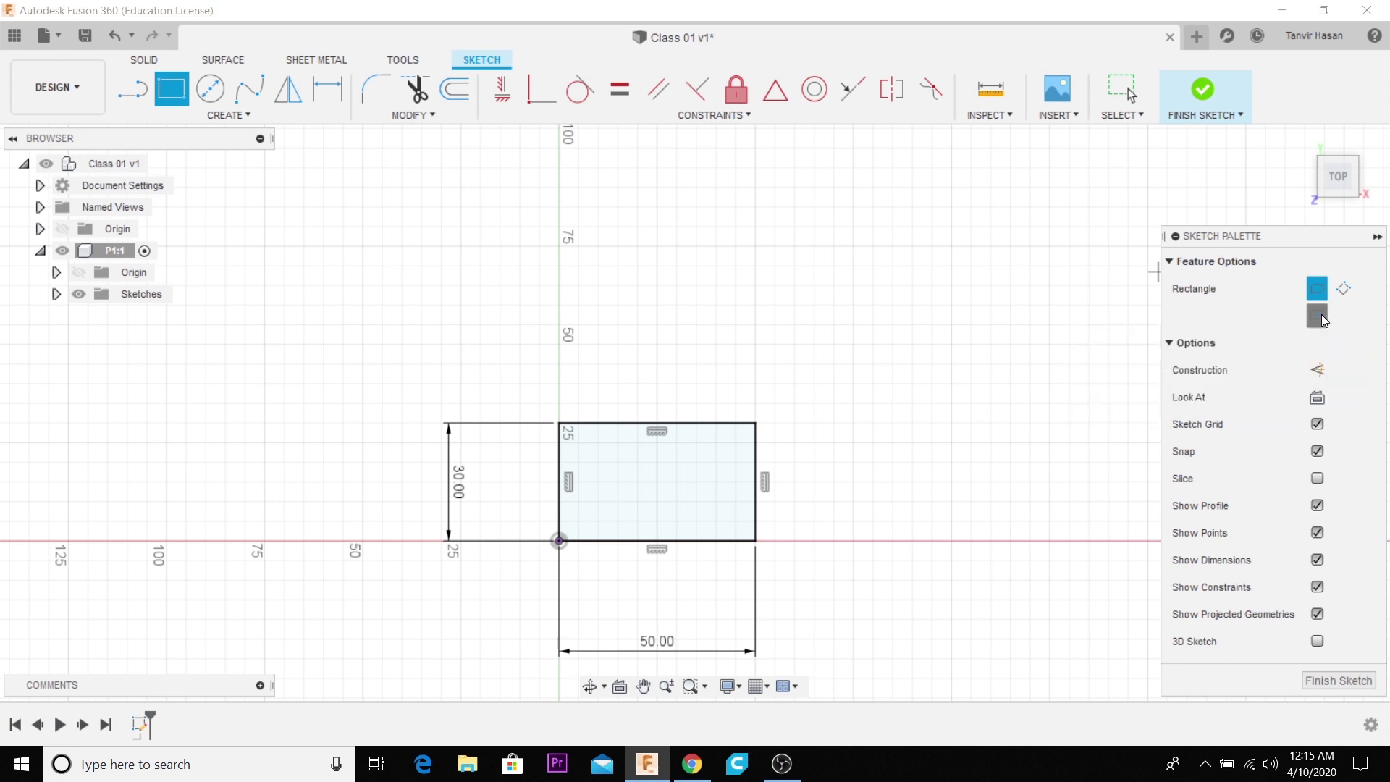
left_click(1322, 315)
scroll(313, 362, "down", 2)
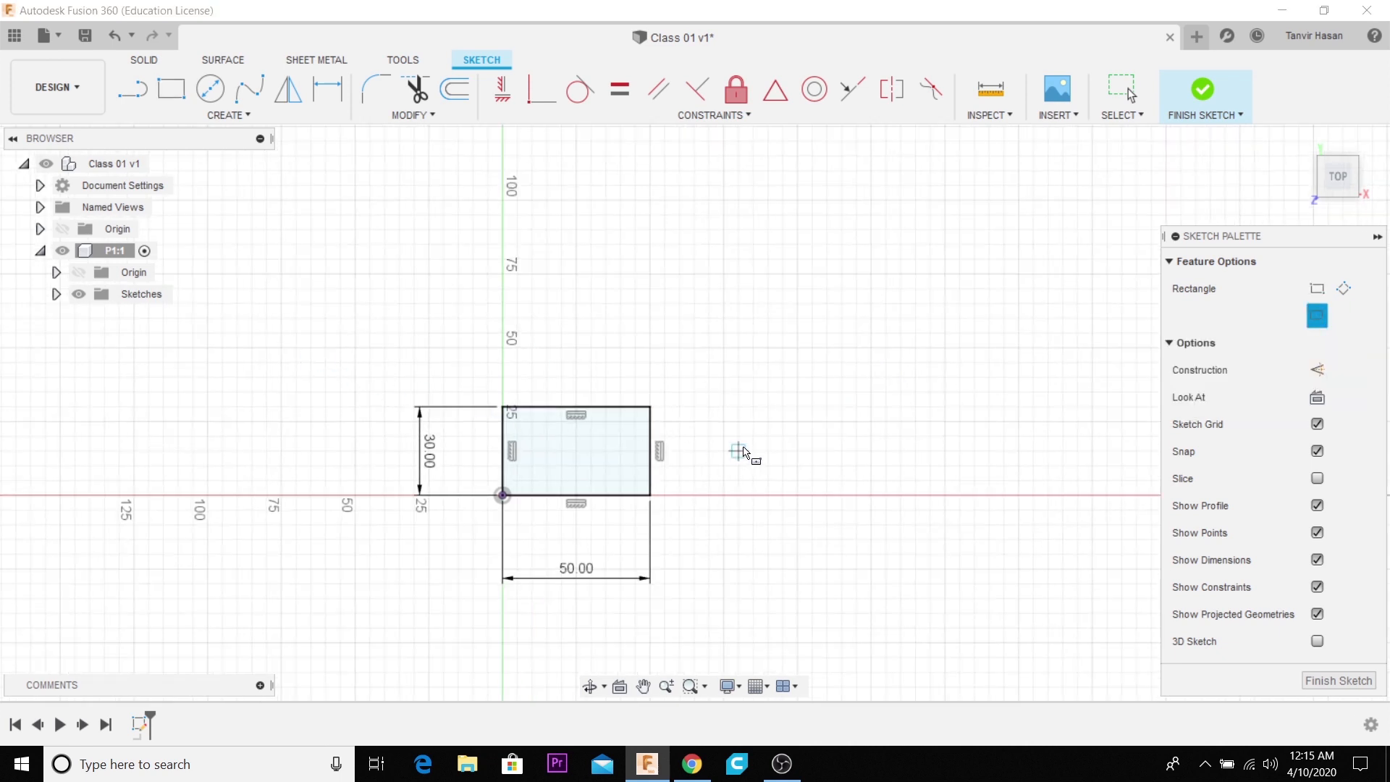
scroll(717, 445, "up", 2)
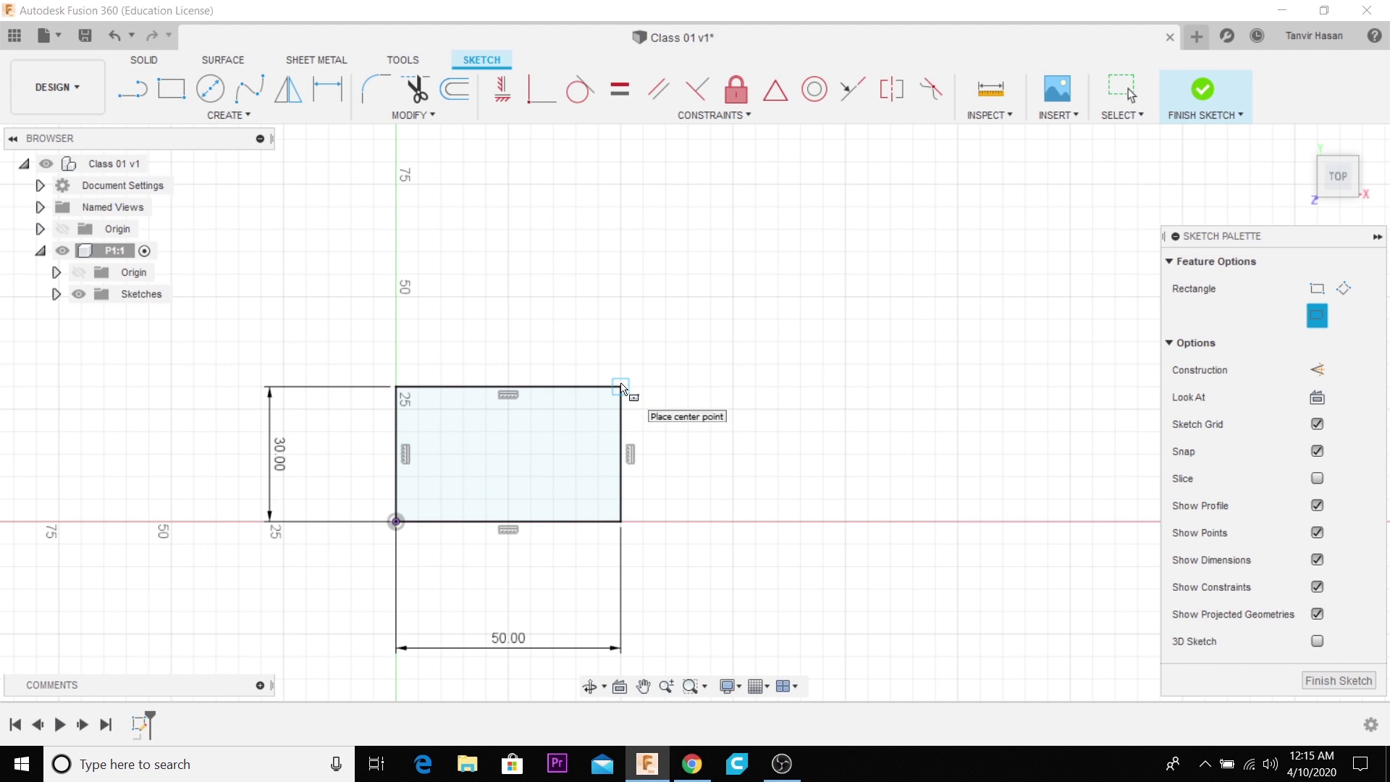
left_click(620, 387)
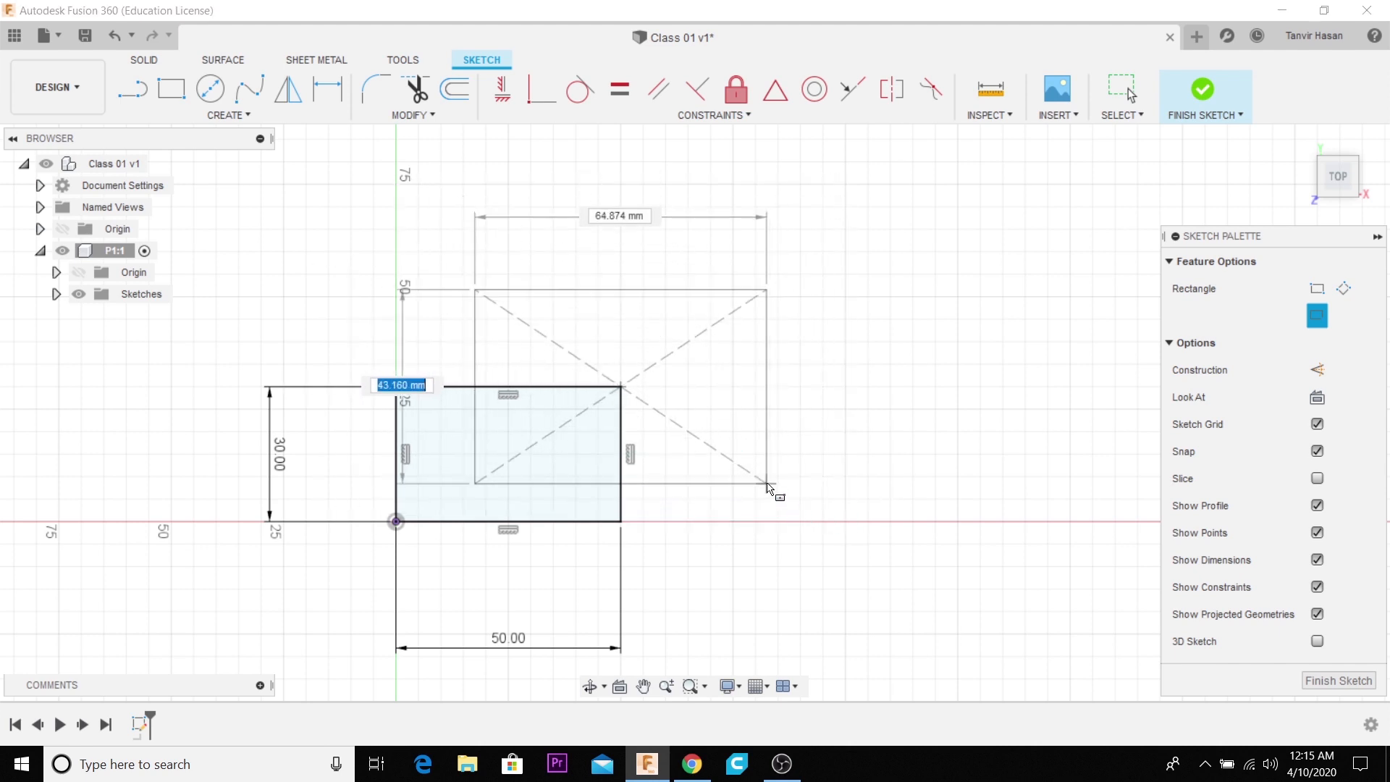
left_click(767, 484)
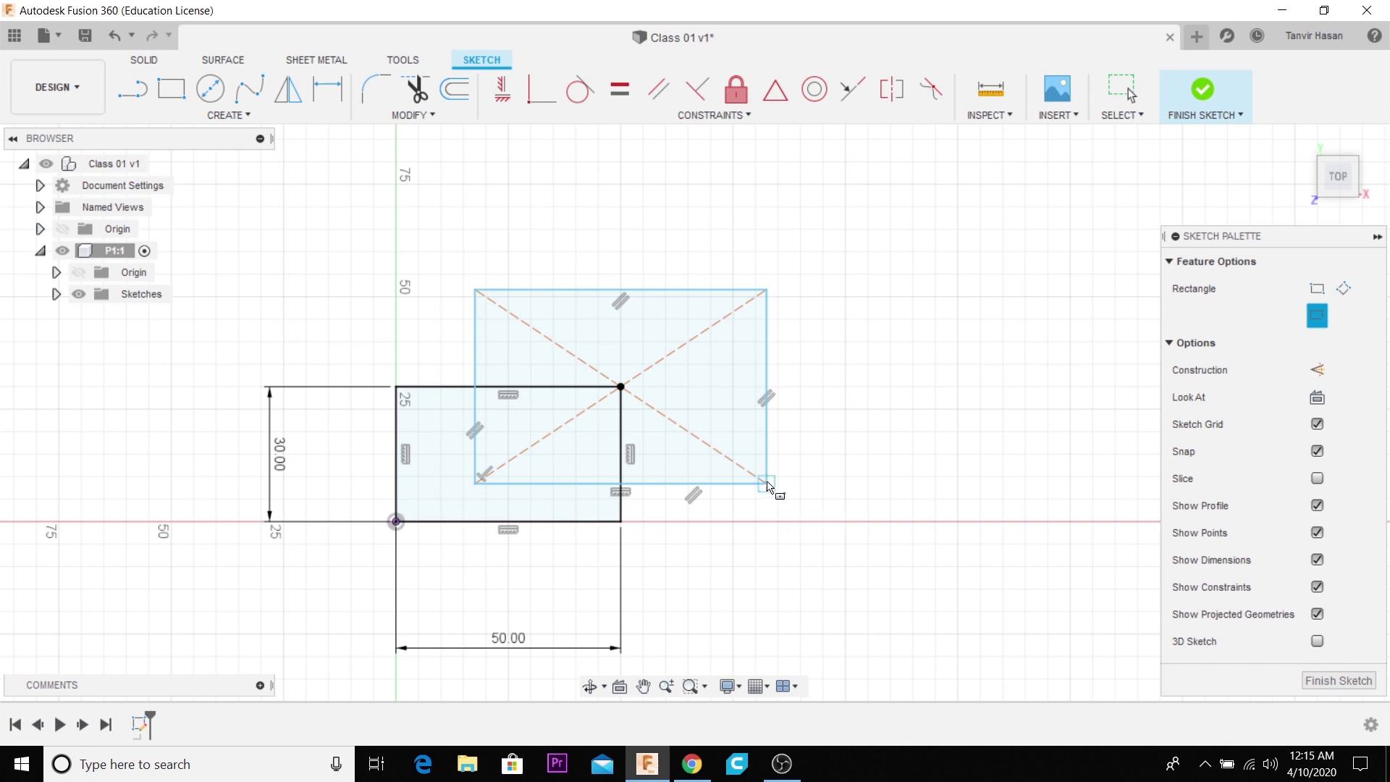
- Sketch a 3-point rectangle about 58 by 43 mm, extending right from the upper-right corner of the center rectangle
left_click(1346, 290)
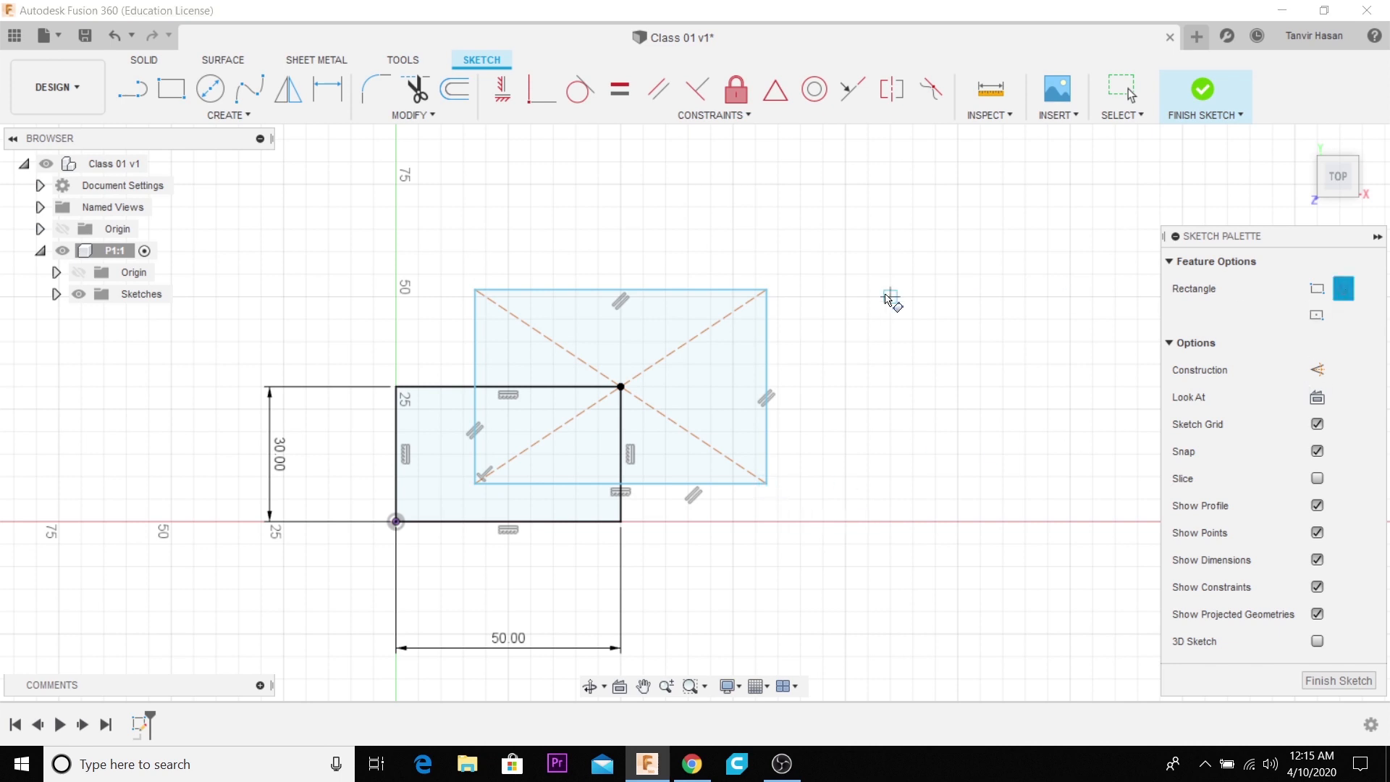
left_click(766, 289)
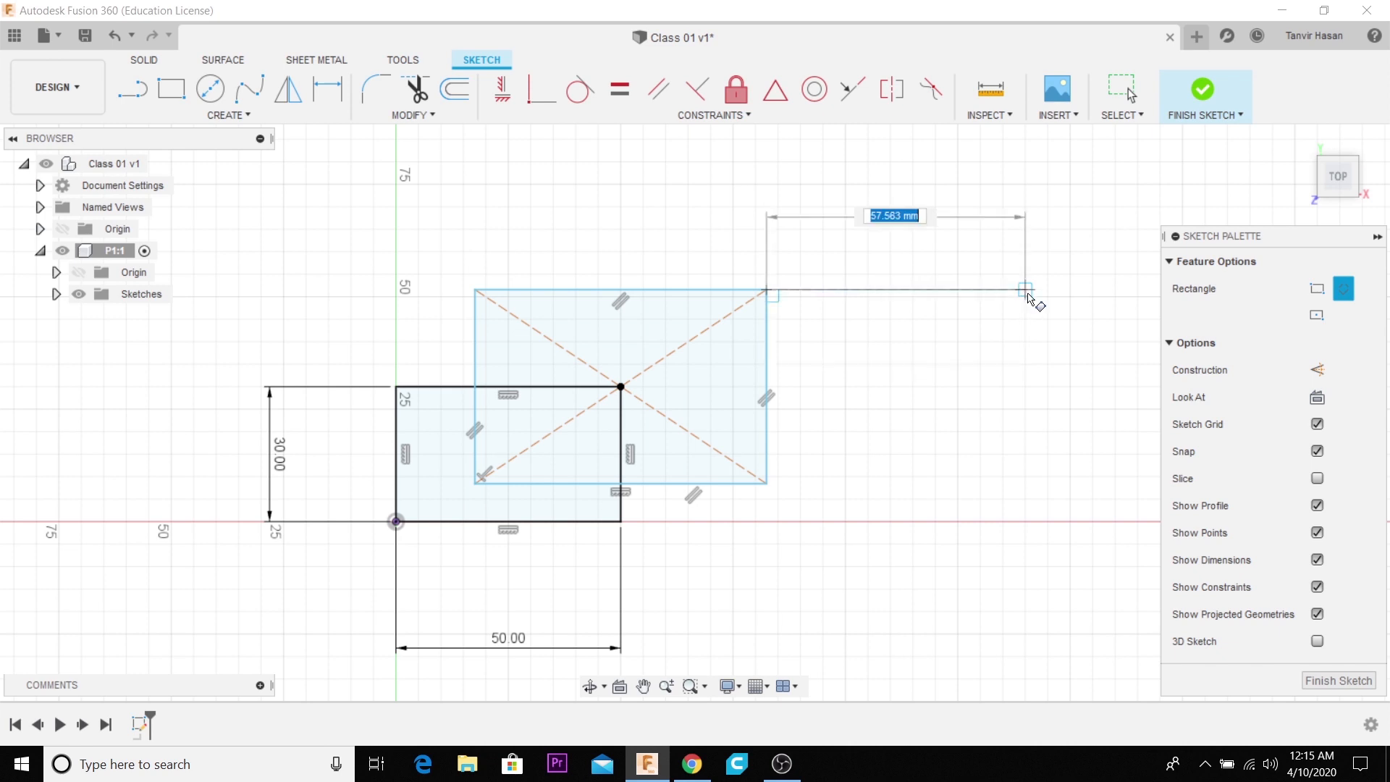
left_click(1027, 291)
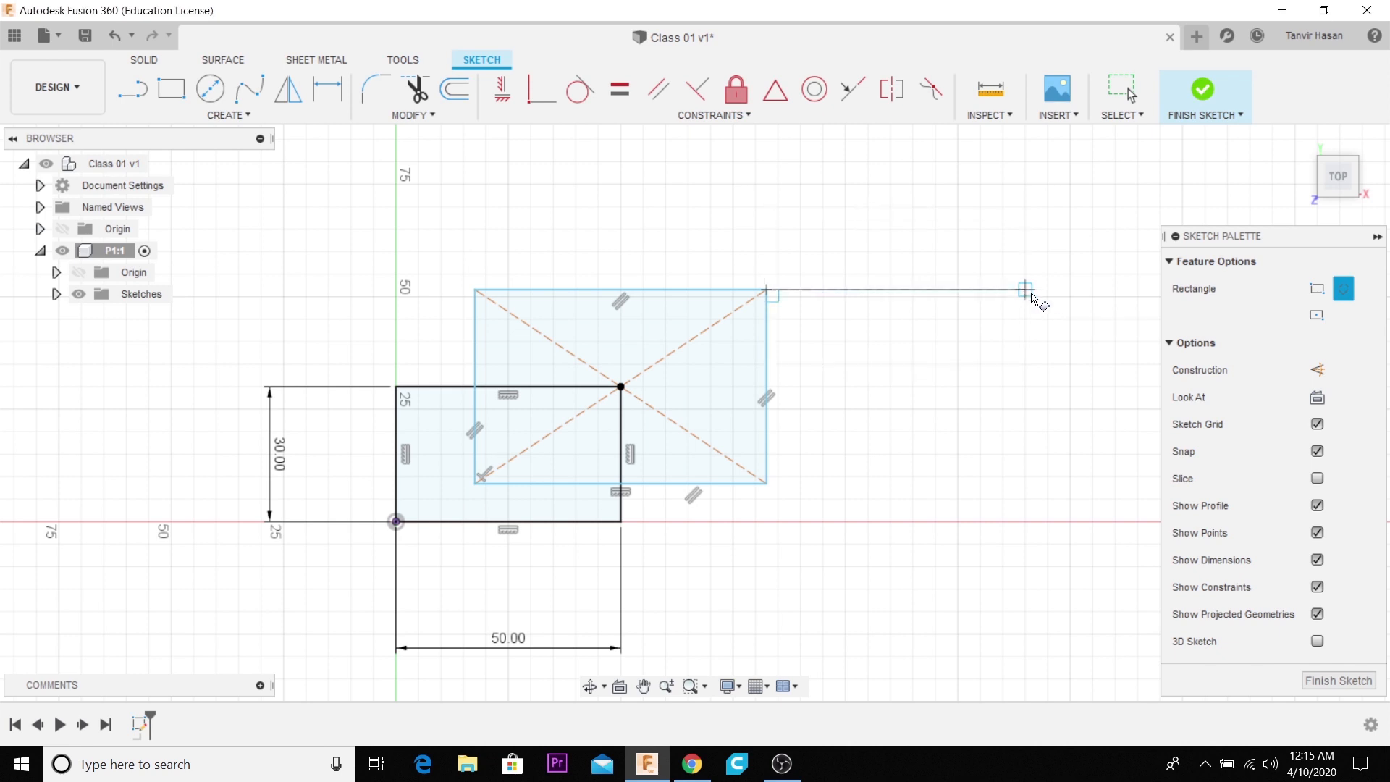
left_click(1084, 481)
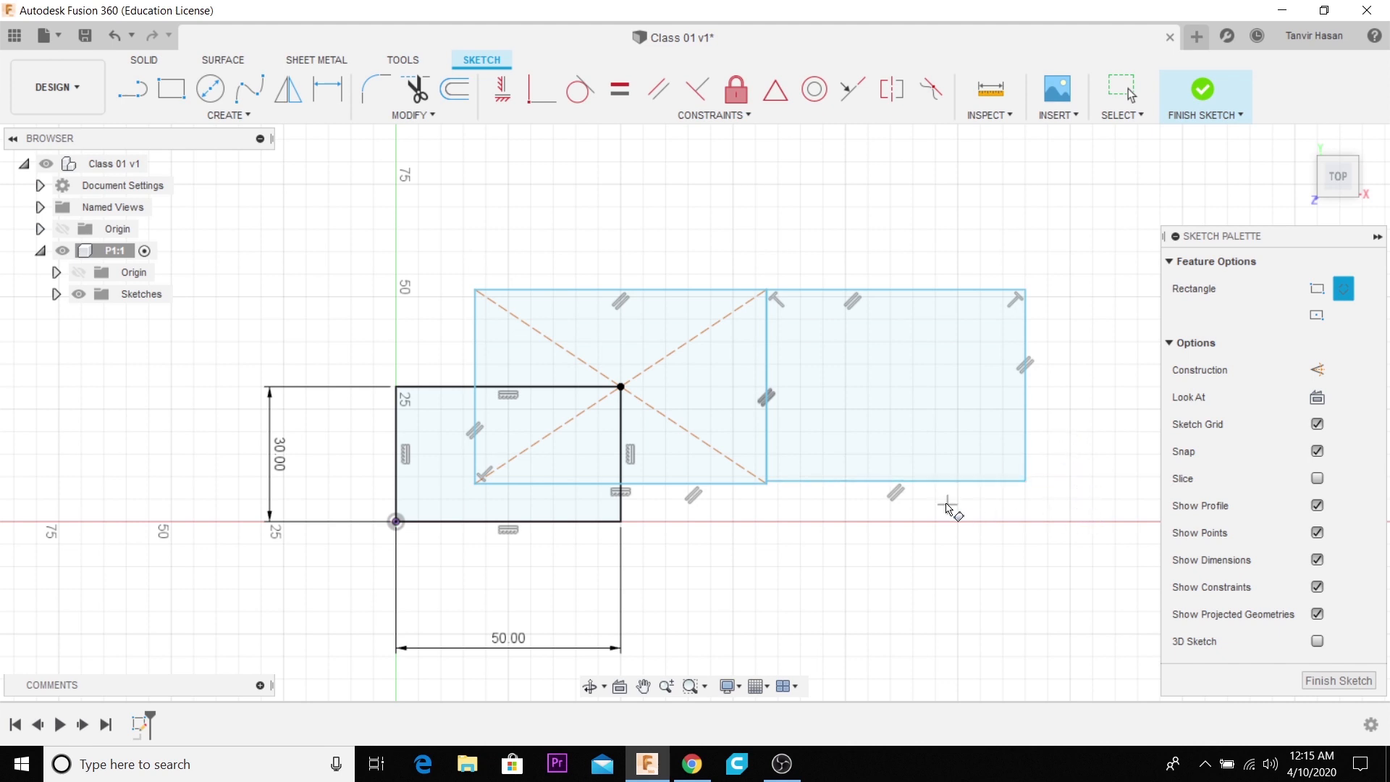
- Sketch a center diameter circle of 100 mm centred on the upper-left corner of the center rectangle
scroll(984, 509, "down", 4)
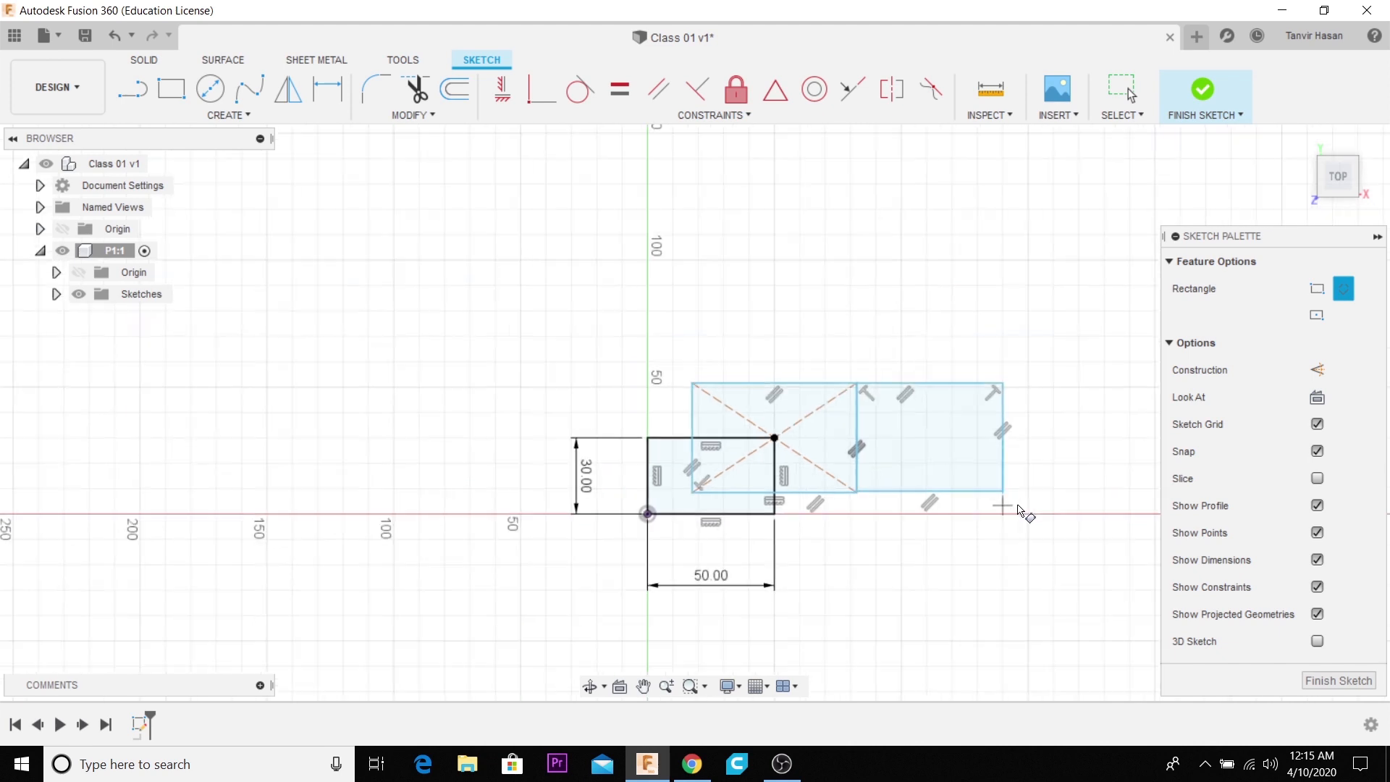
left_click(211, 89)
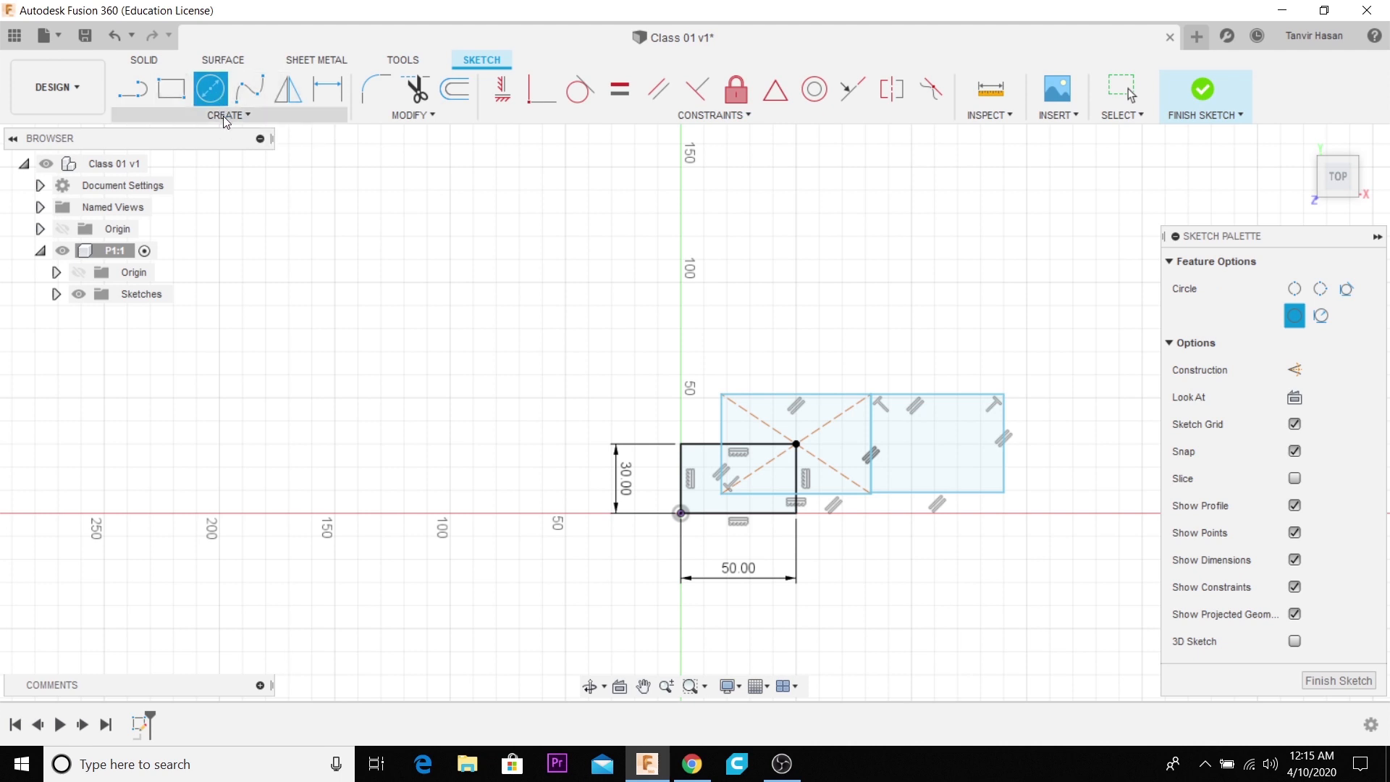
left_click(223, 115)
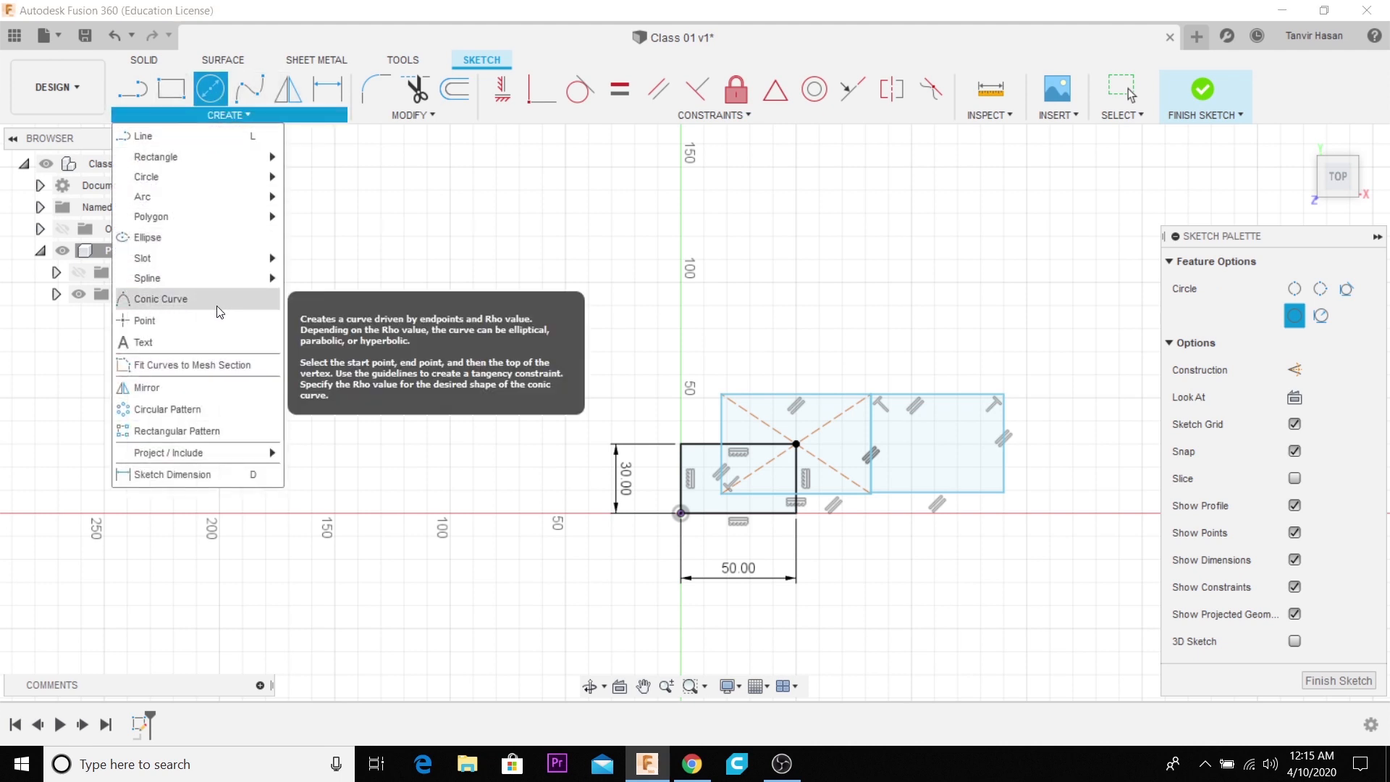
mouse_move(223, 278)
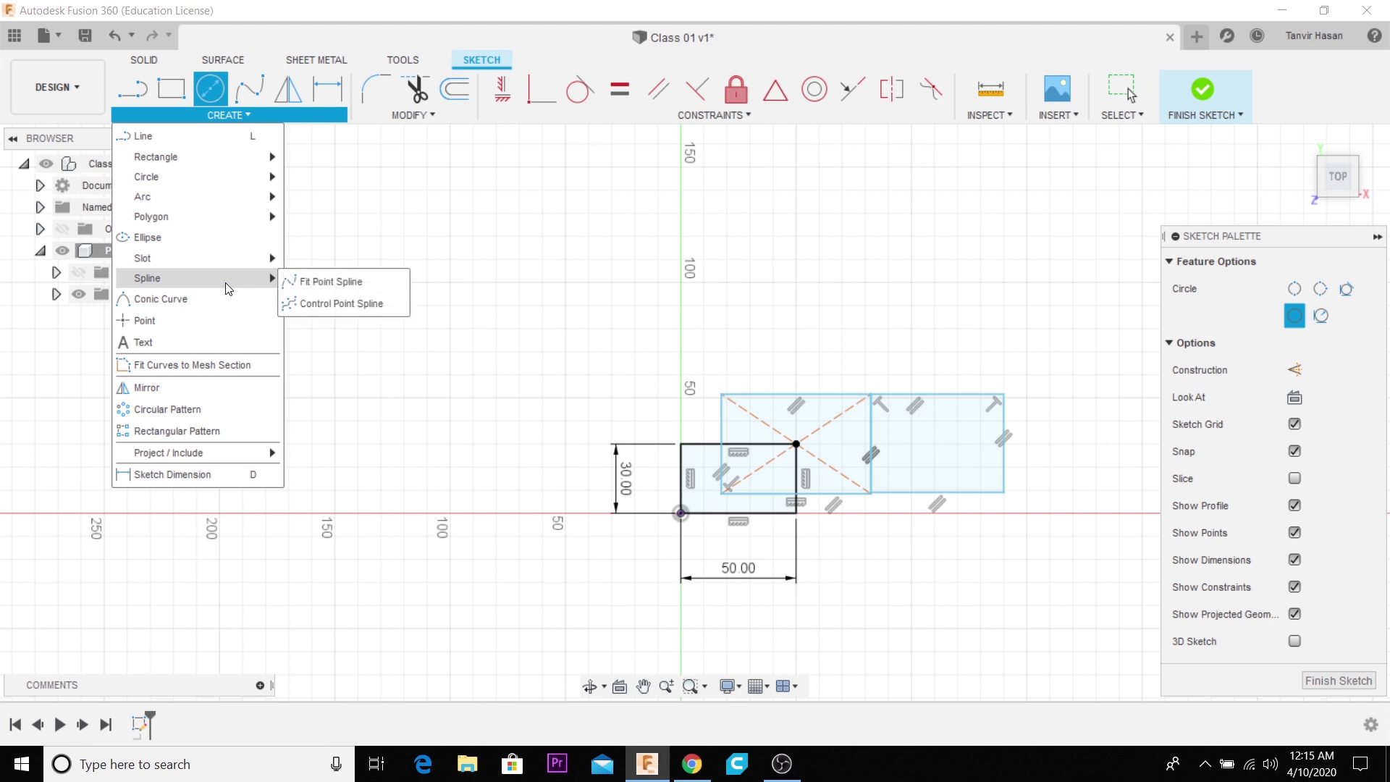
mouse_move(414, 115)
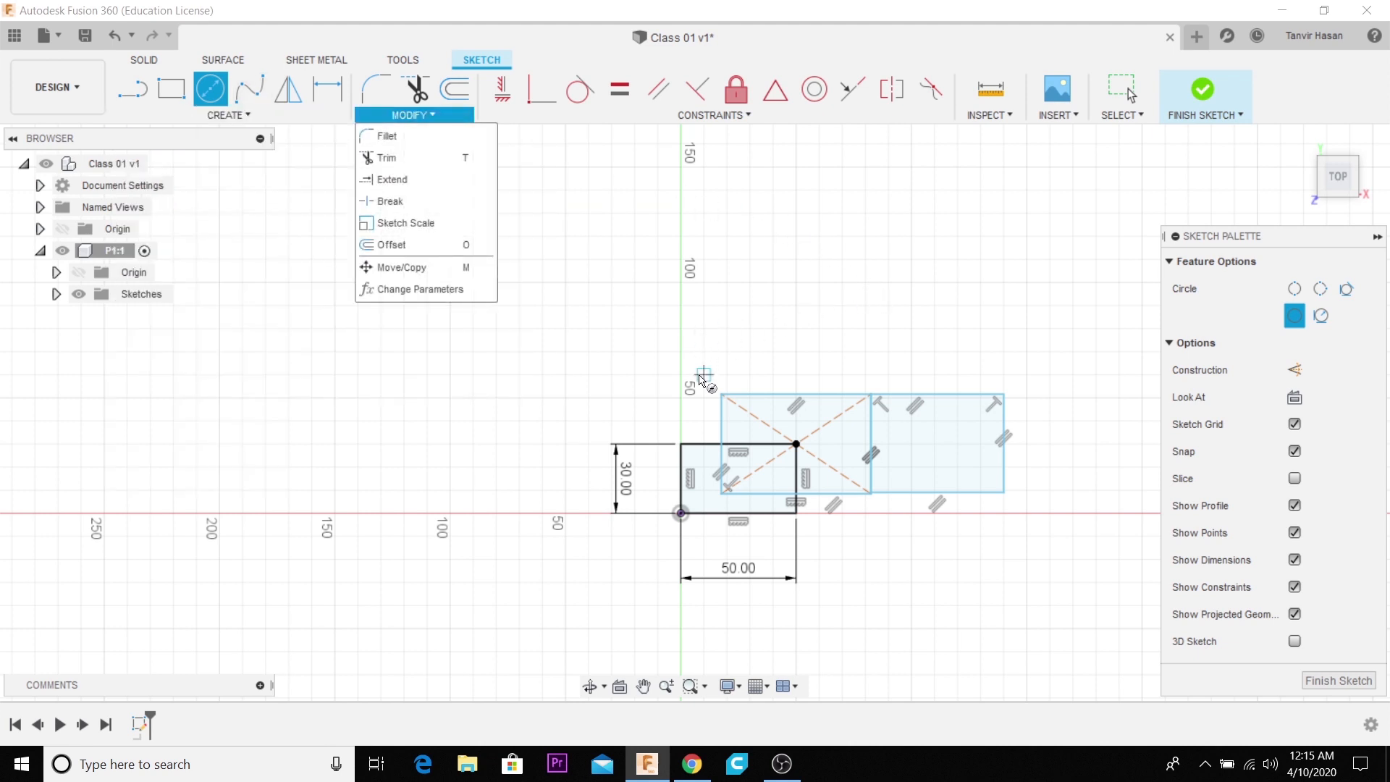
scroll(701, 378, "up", 5)
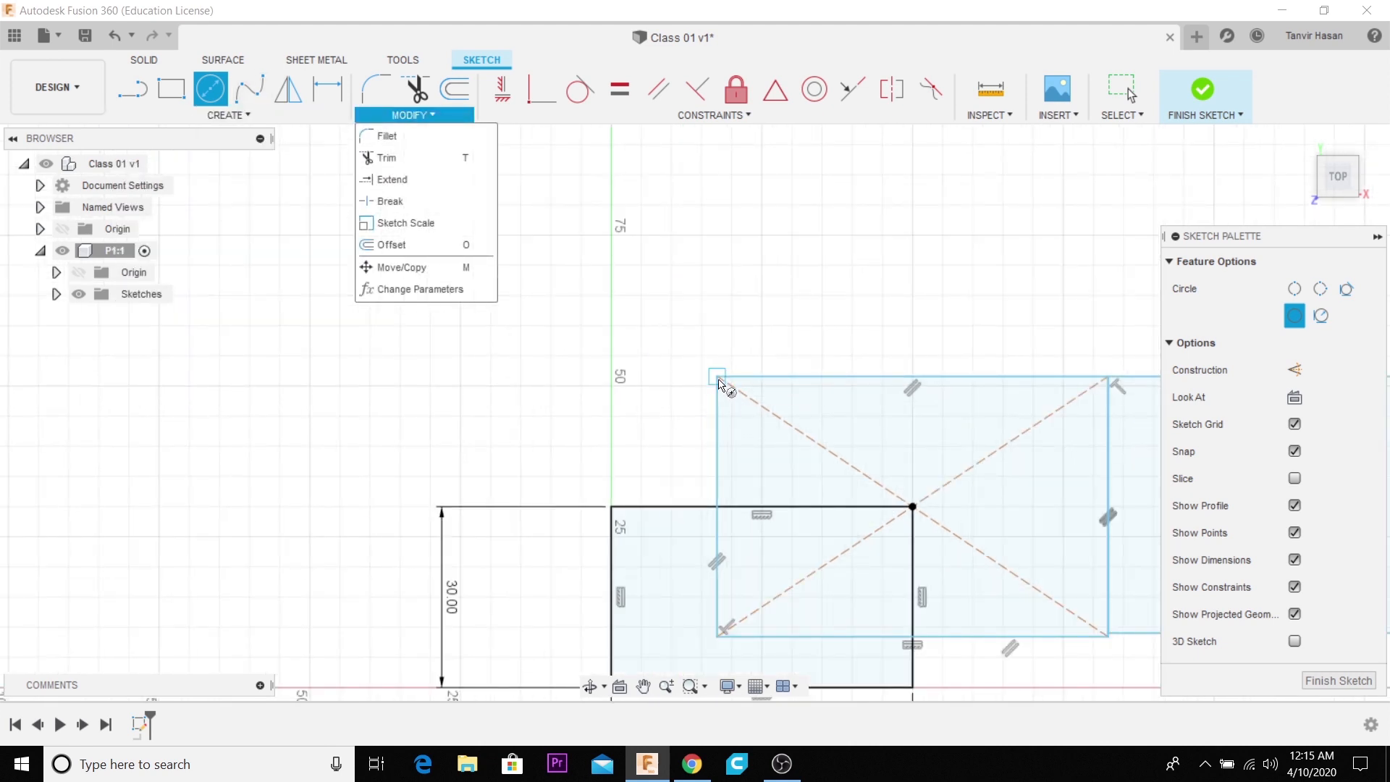
left_click(716, 377)
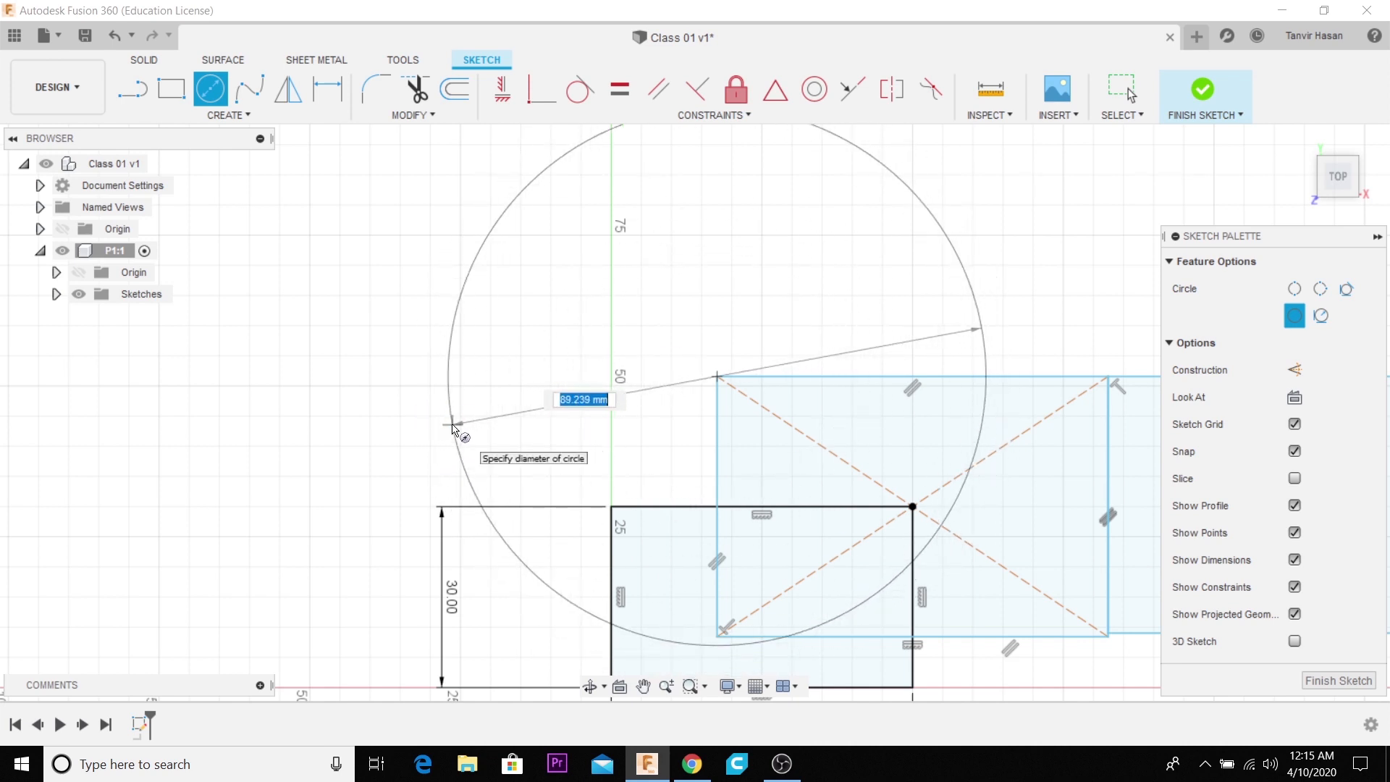
type("0")
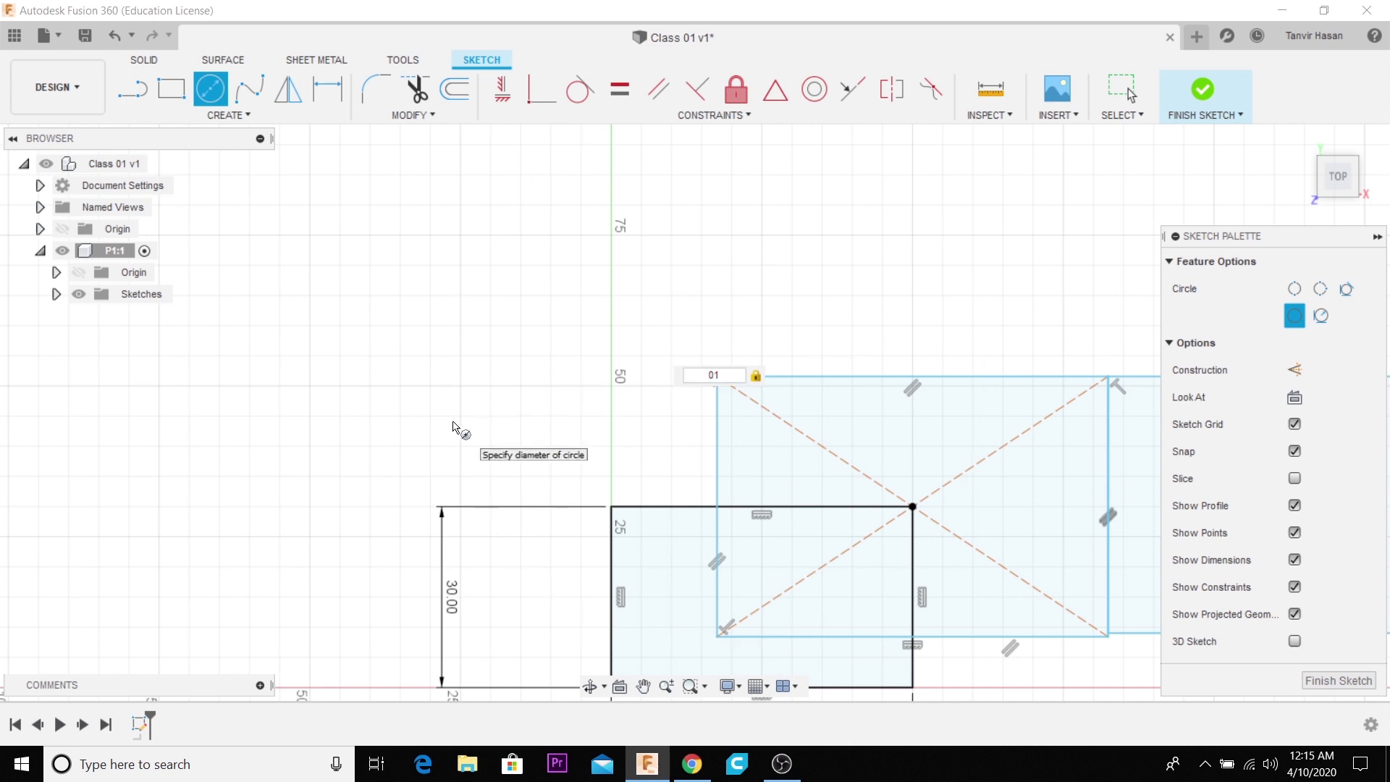
type("100")
key("Return")
key("Escape")
scroll(598, 423, "down", 2)
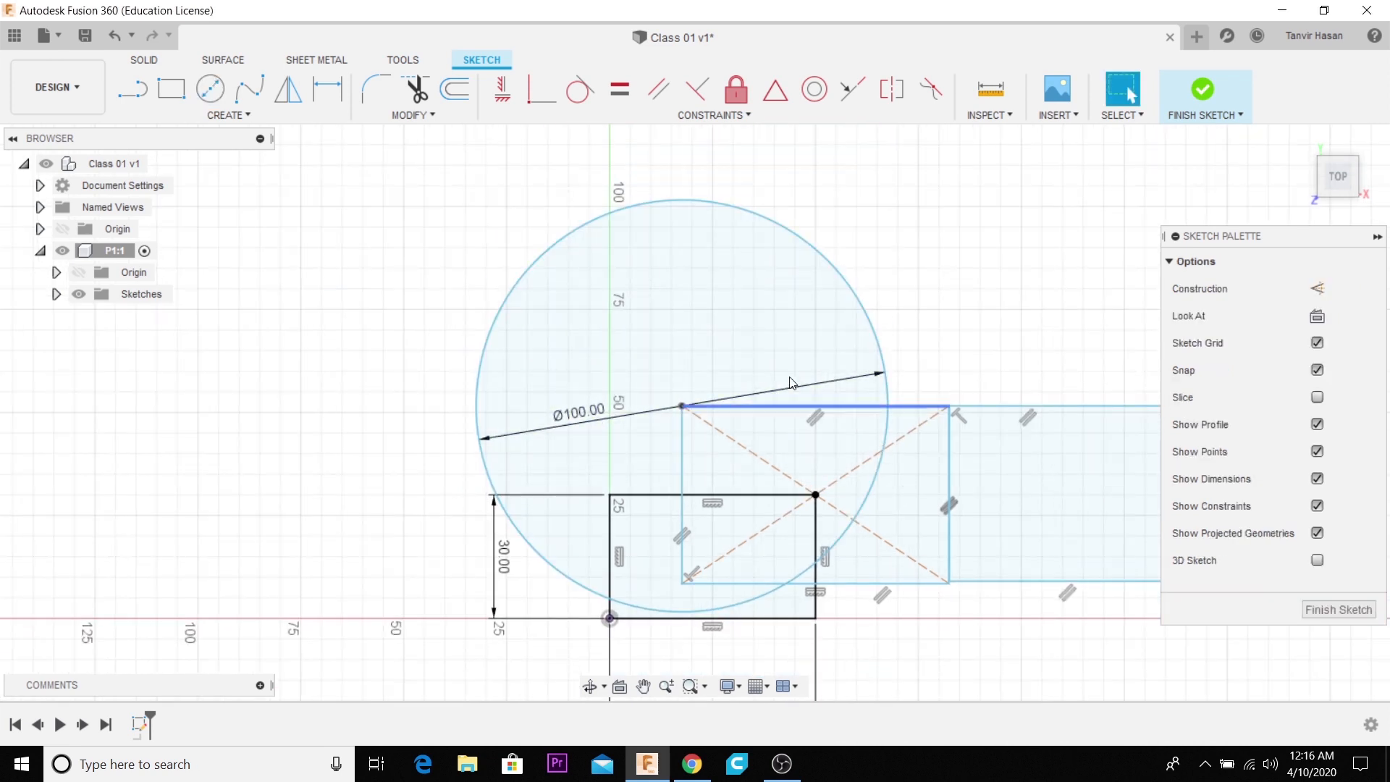
- Sketch a smaller concentric circle about 47 mm in diameter inside the 100 mm circle
left_click(226, 86)
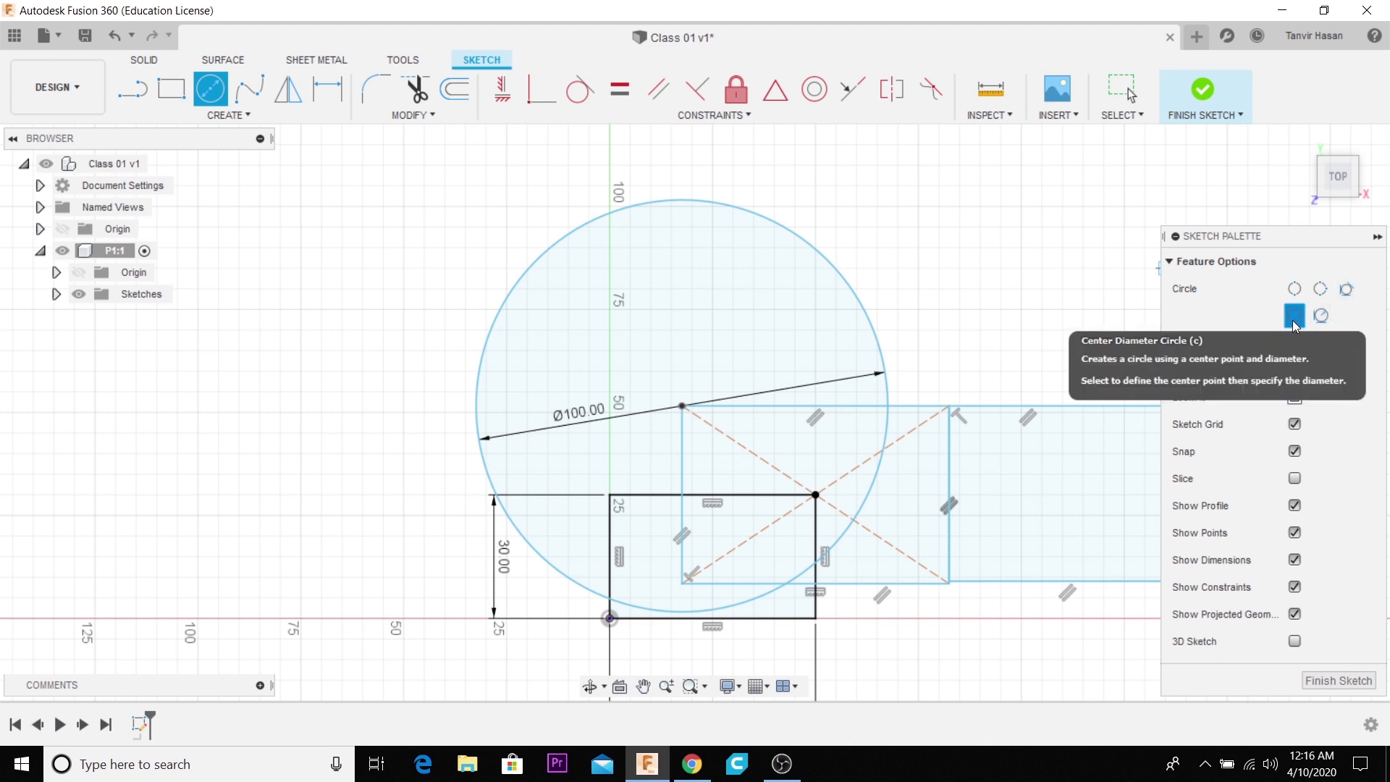
scroll(474, 330, "down", 2)
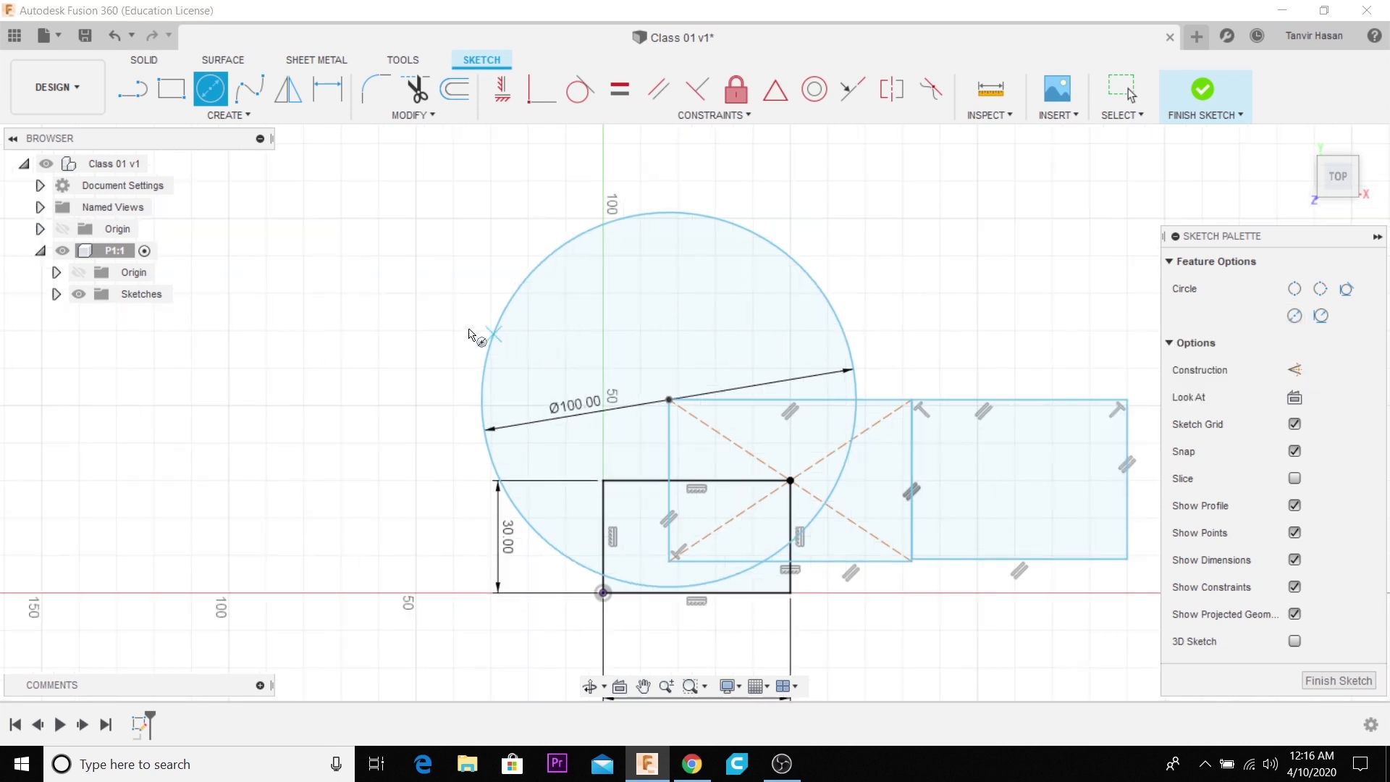
scroll(453, 373, "up", 2)
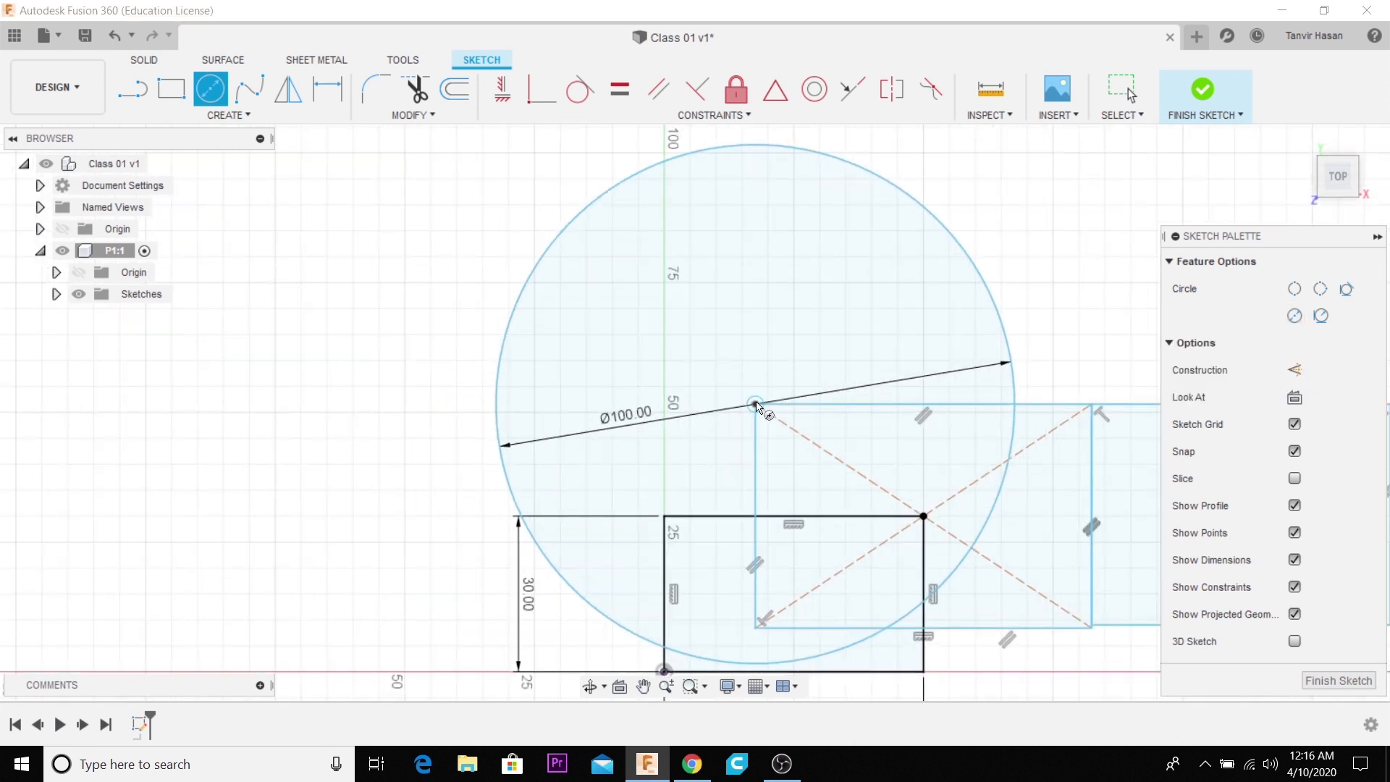
left_click(755, 404)
left_click(793, 290)
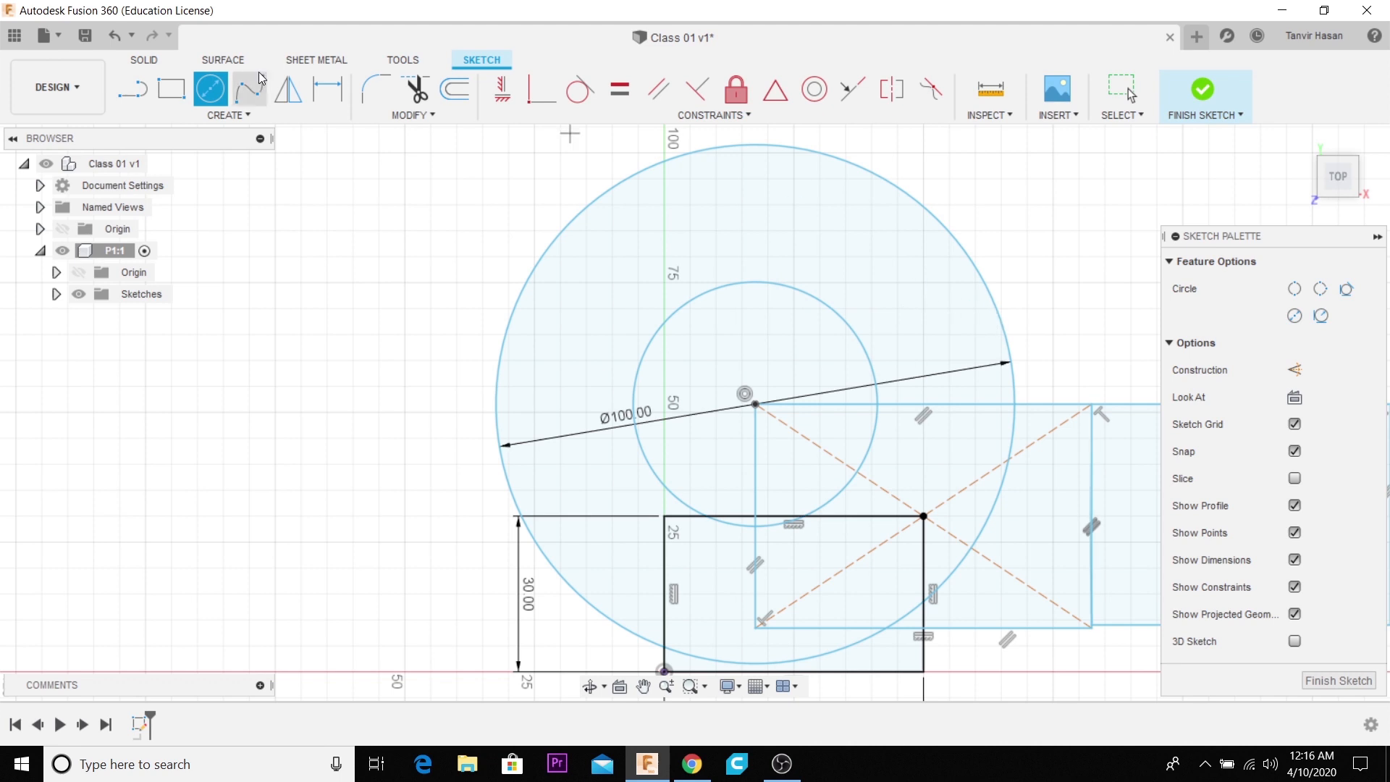
- Dimension the inner concentric circle's diameter at 50 mm
left_click(337, 90)
left_click(670, 323)
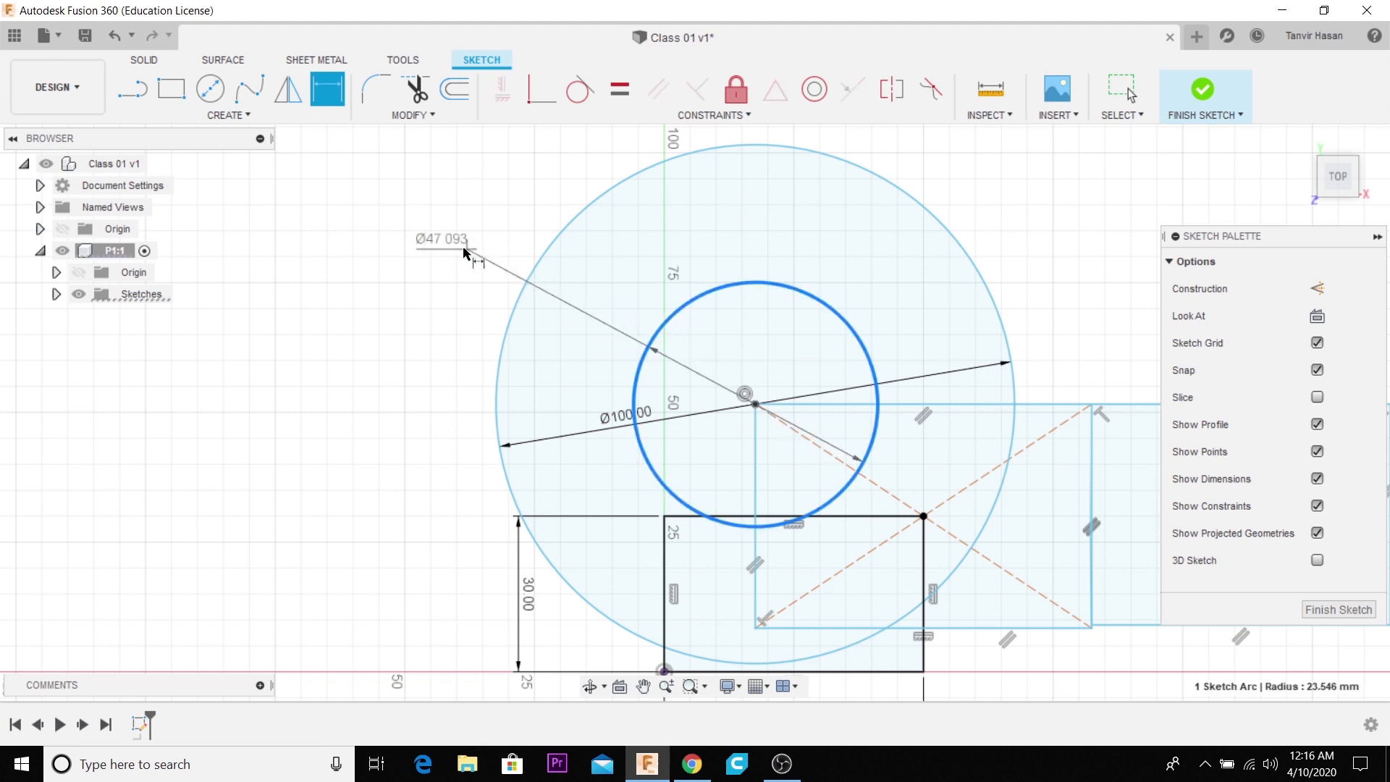
left_click(463, 250)
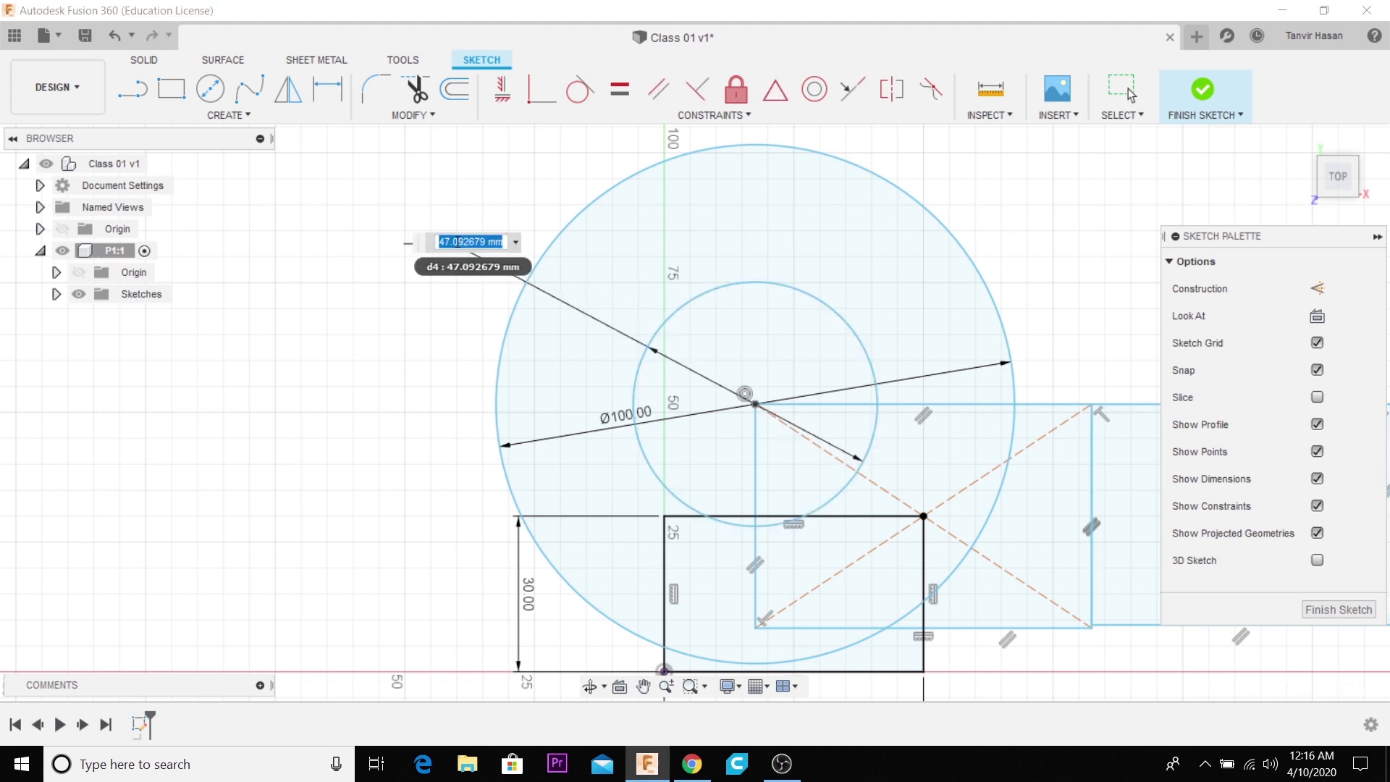
type("50")
key("Return")
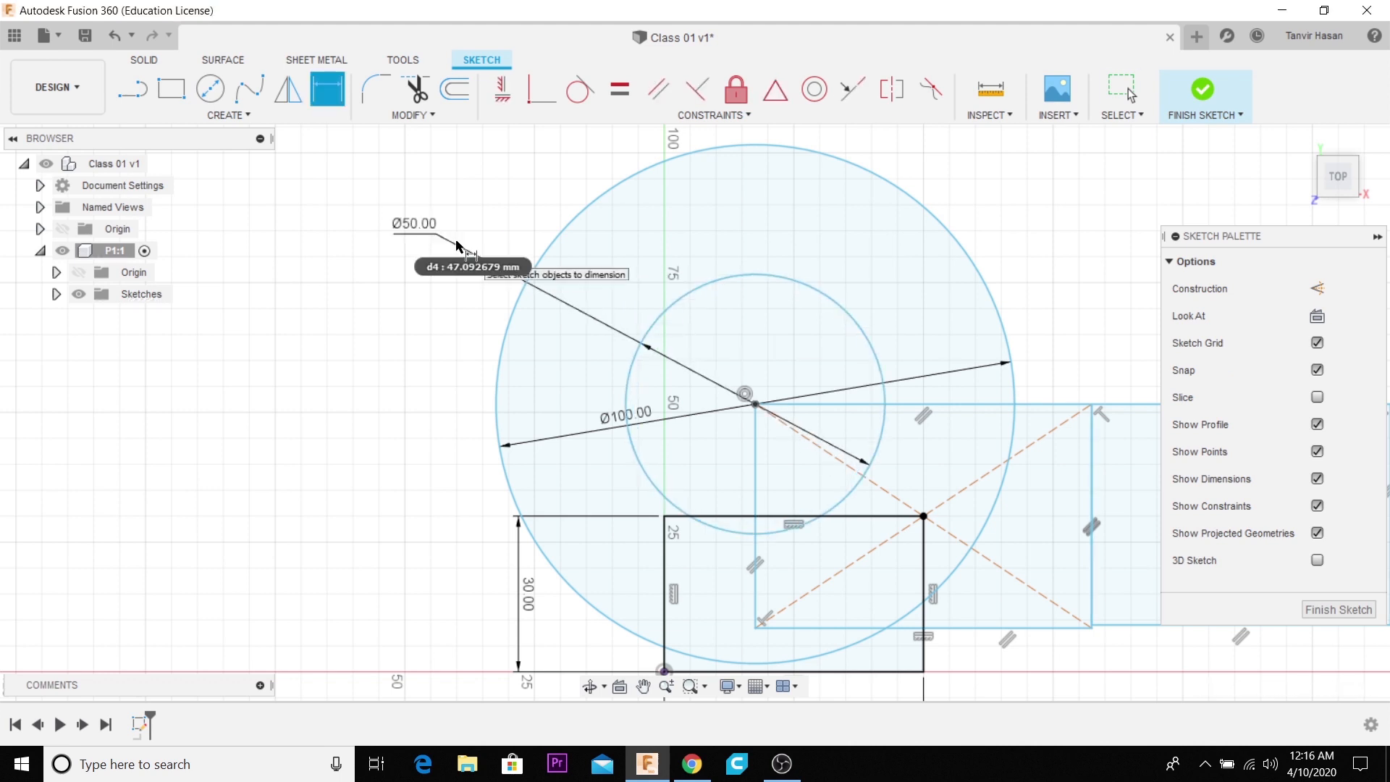
scroll(699, 398, "down", 3)
scroll(786, 286, "down", 2)
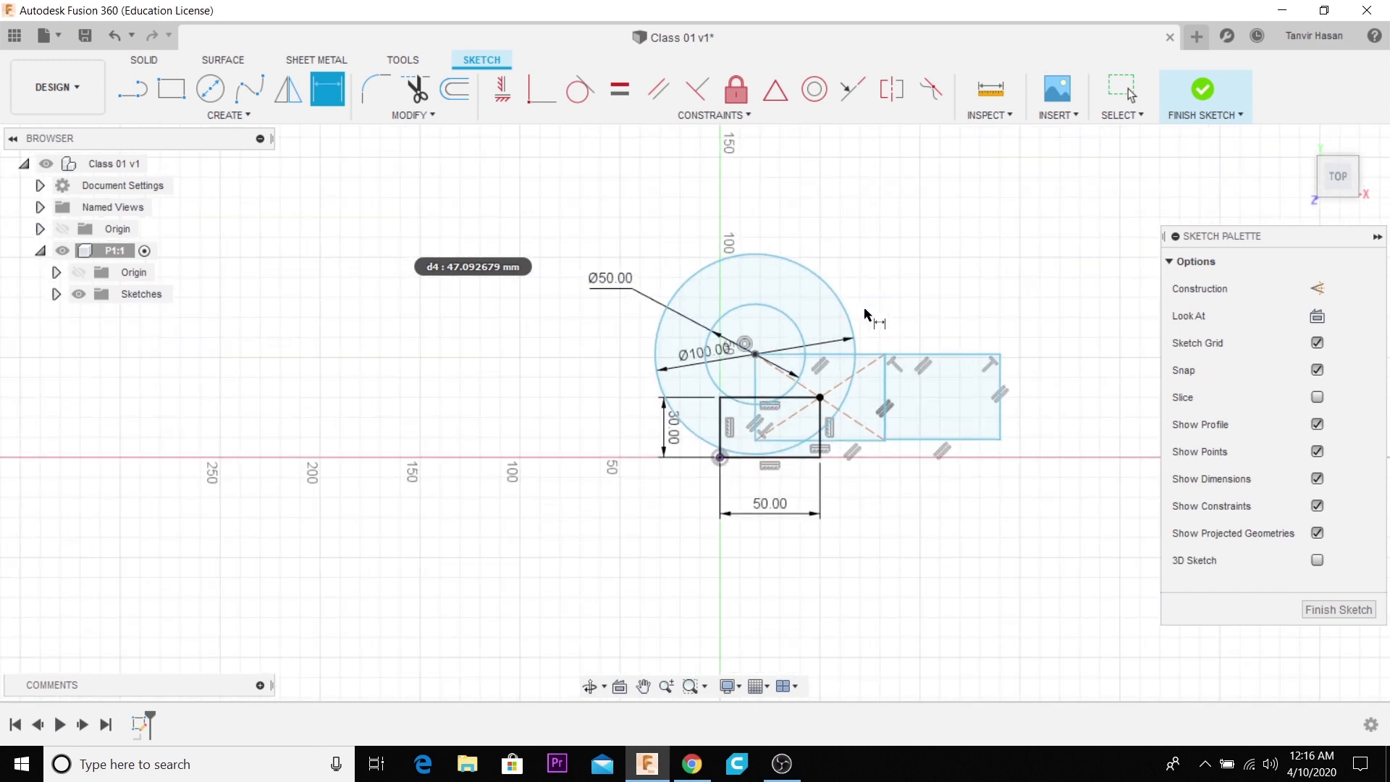
- Sketch a 3-point arc well to the left of the circles, bulging right, with its endpoints vertically aligned about 70 mm apart
scroll(818, 411, "up", 4)
scroll(343, 340, "down", 4)
scroll(897, 490, "down", 5)
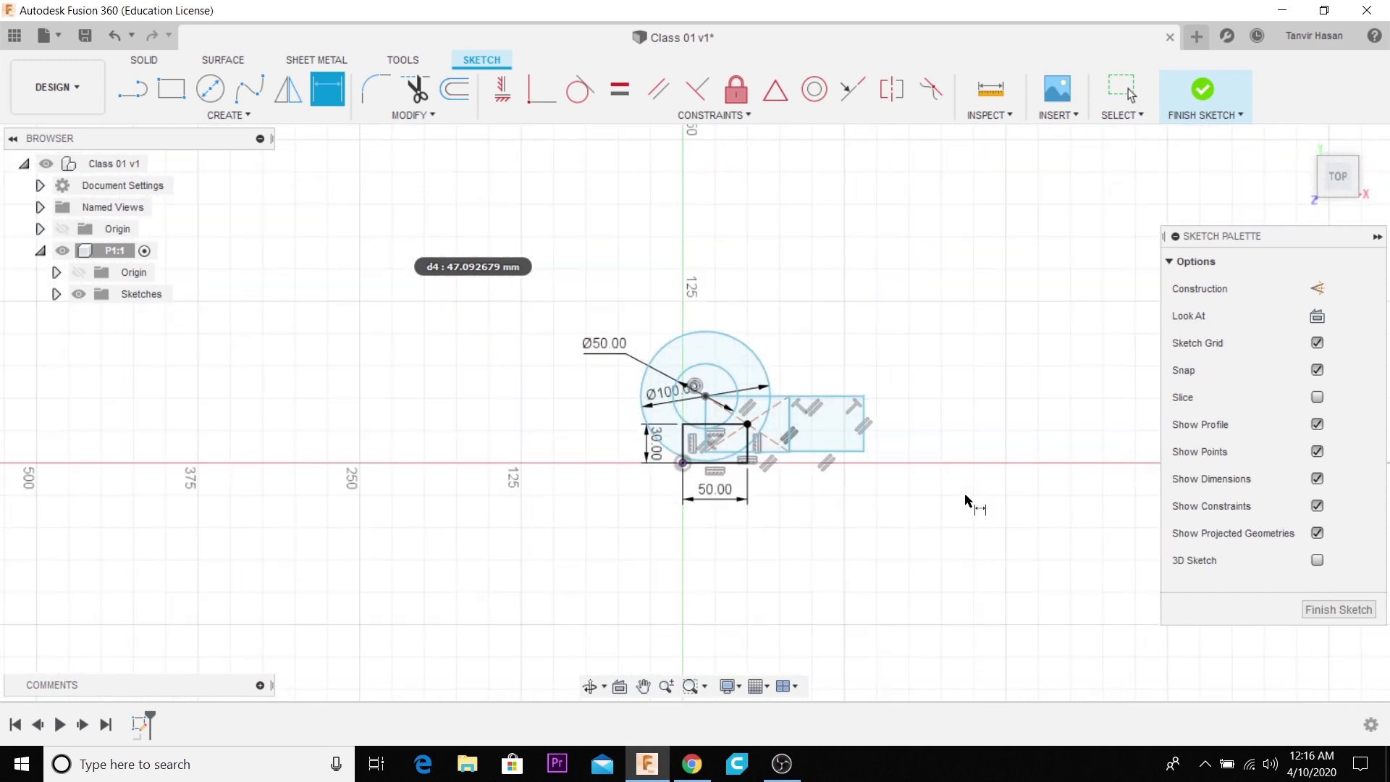
scroll(331, 420, "up", 1)
scroll(330, 424, "up", 2)
left_click(232, 114)
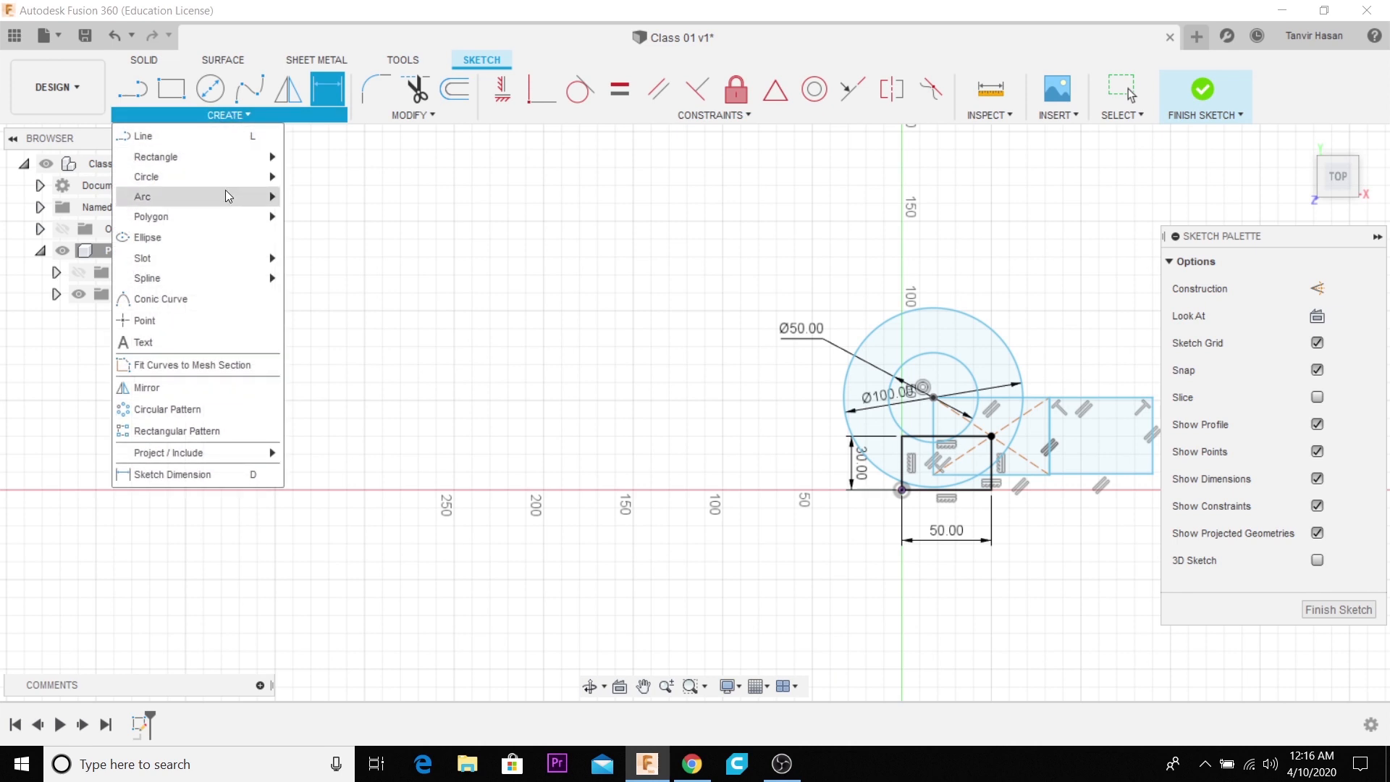
mouse_move(232, 195)
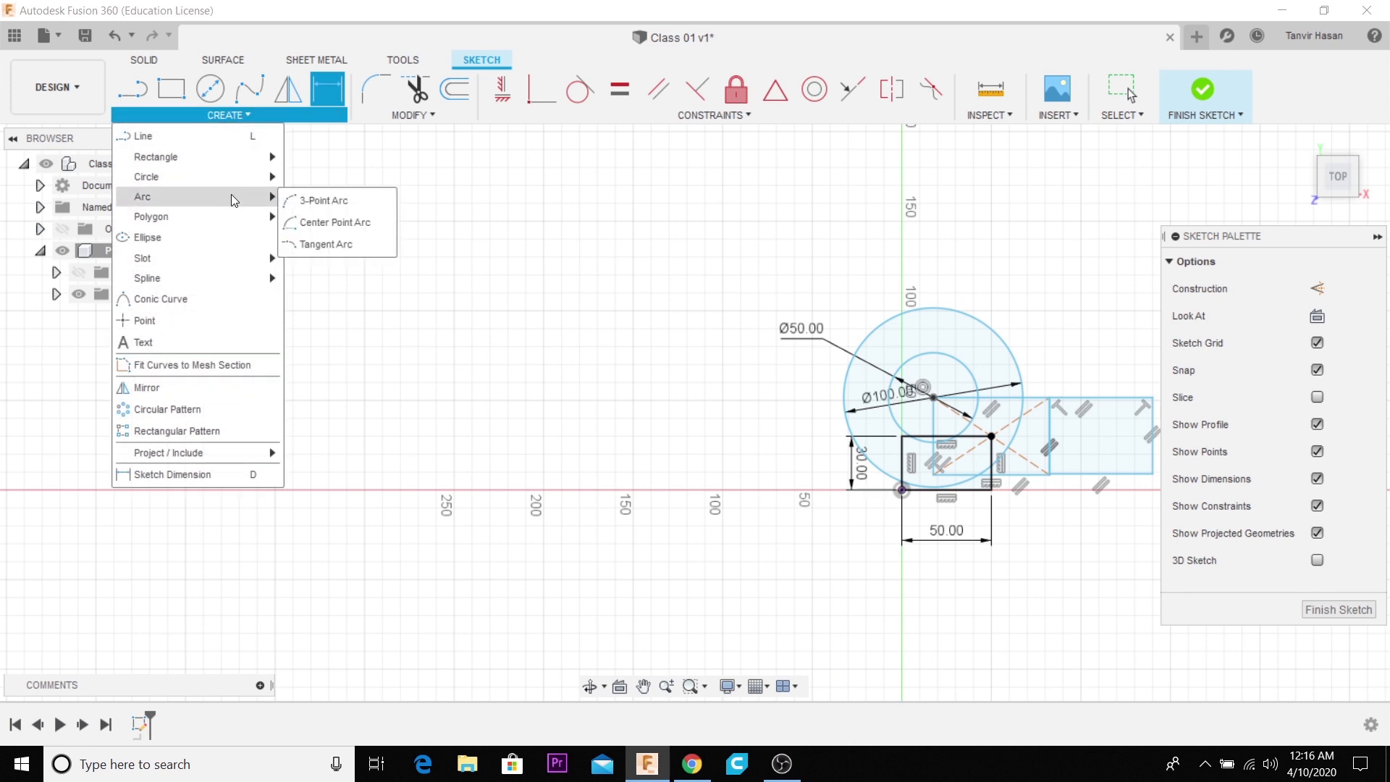
left_click(296, 207)
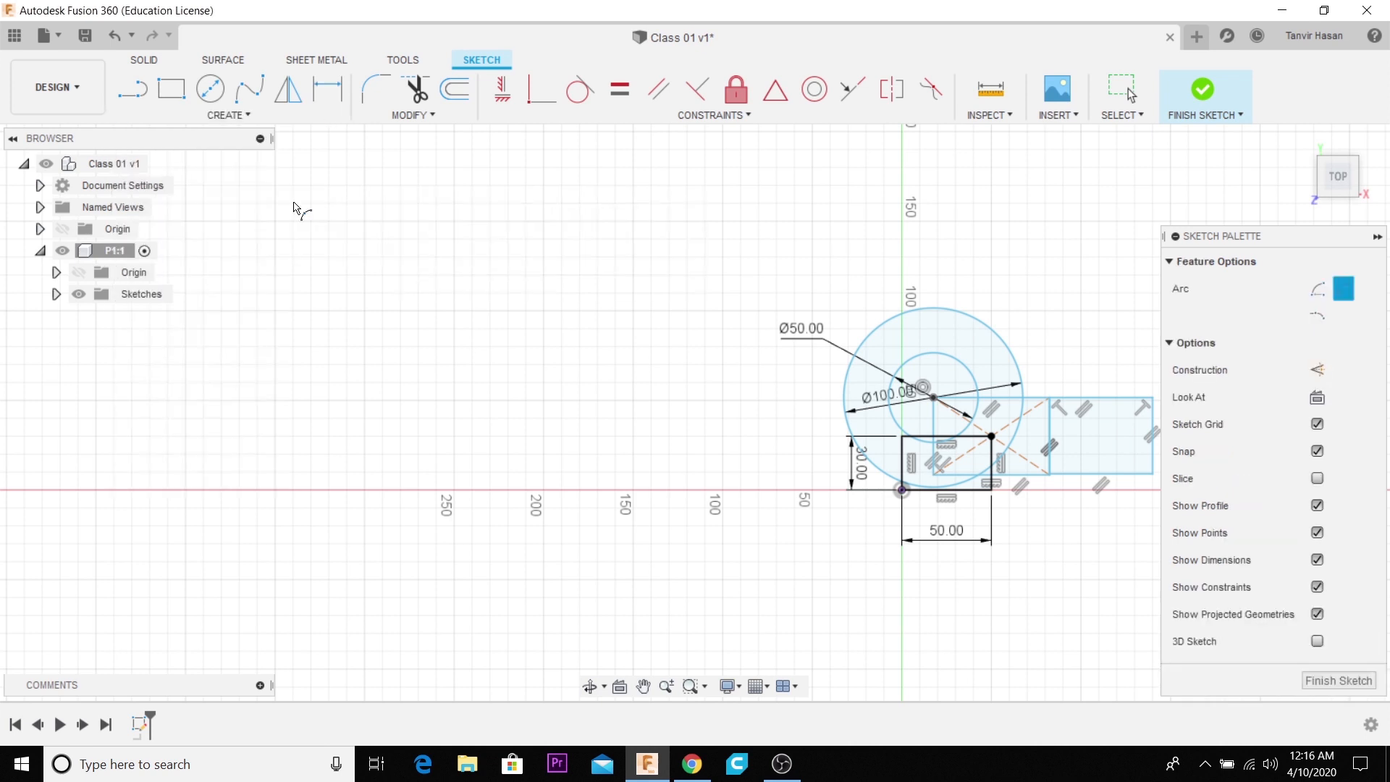
left_click(525, 436)
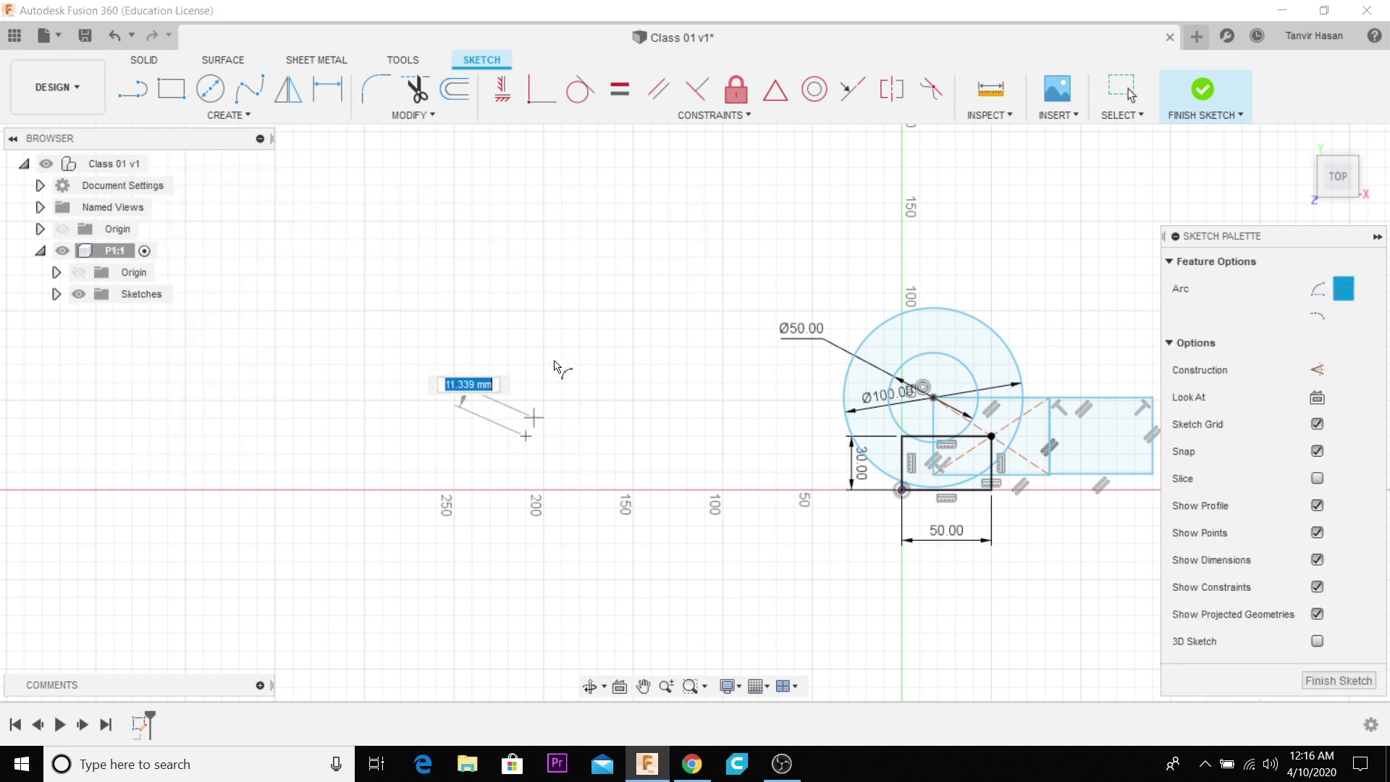
left_click(526, 310)
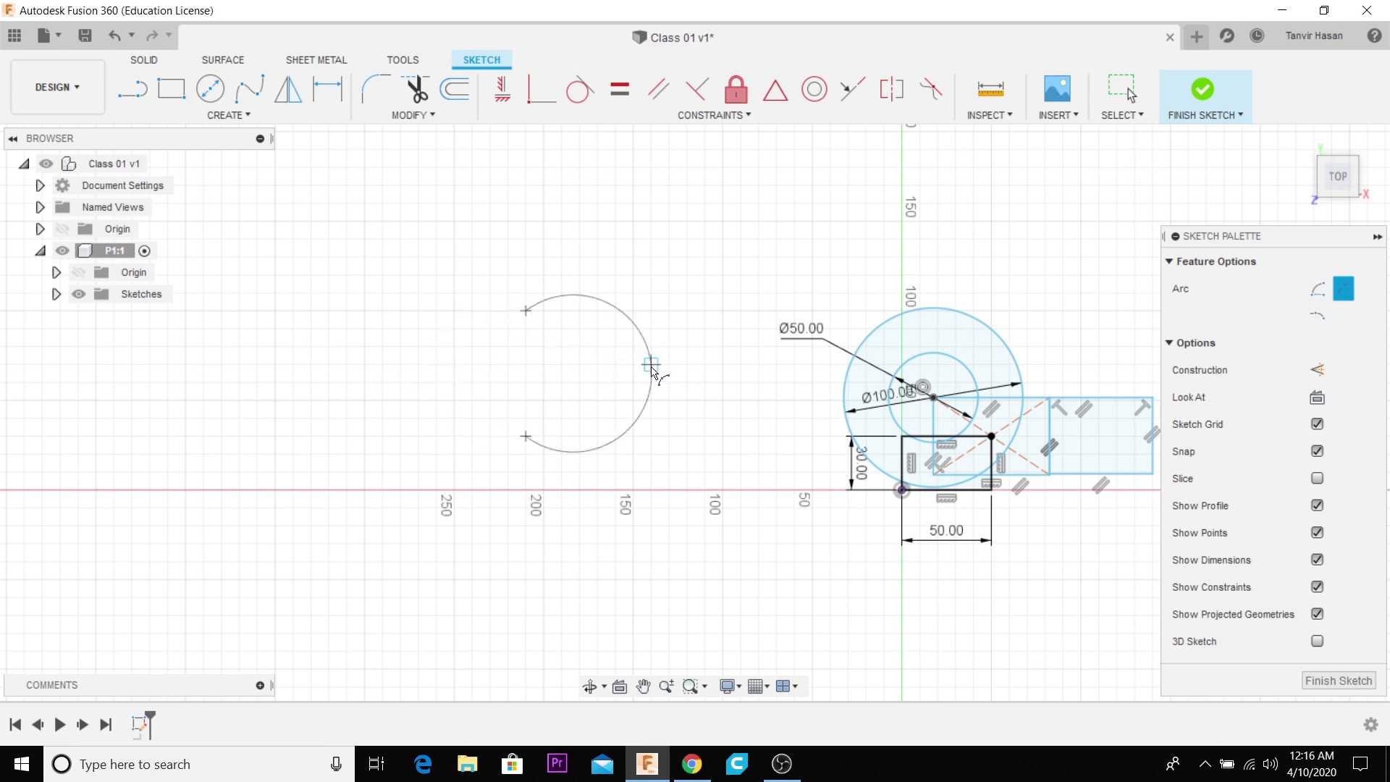
left_click(635, 369)
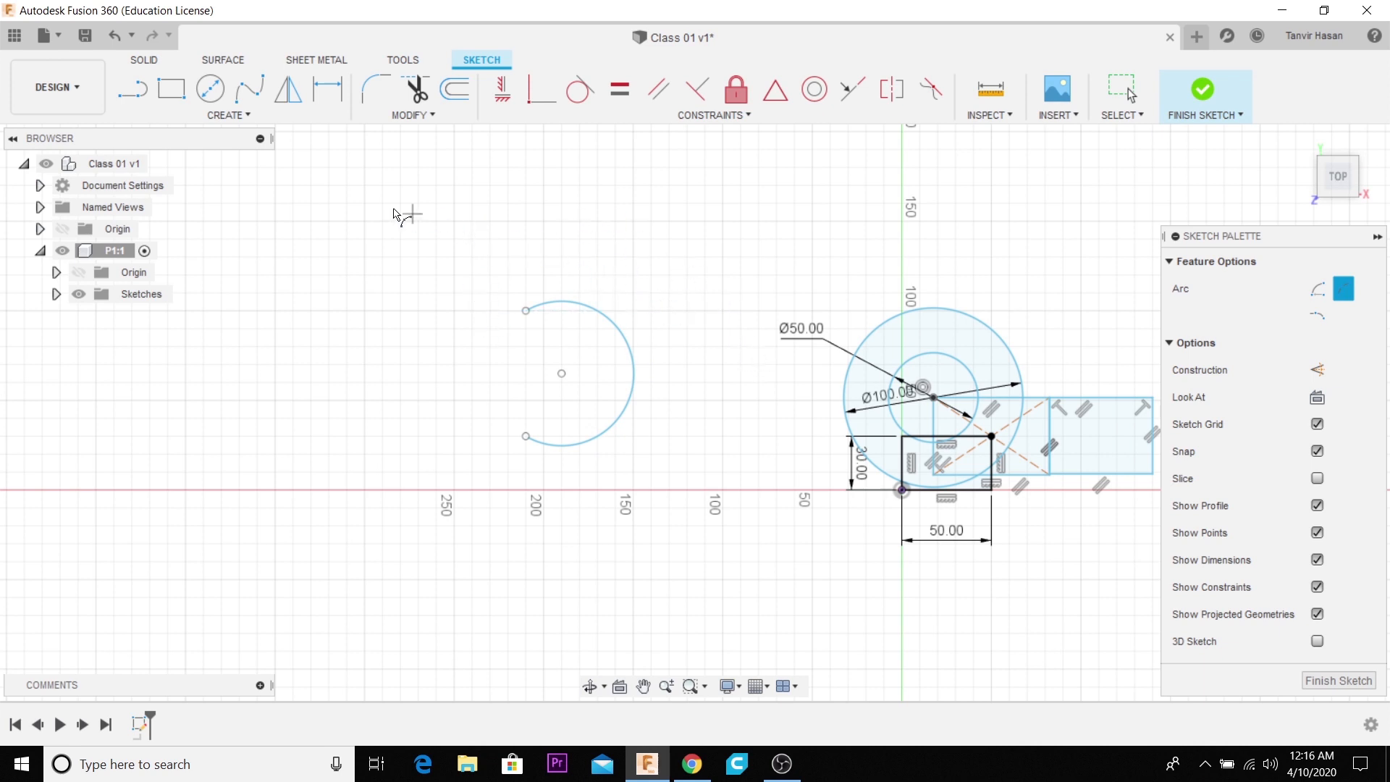
- Sketch a center point arc with a radius of 60 mm to the left of the 3-point arc, sweeping clockwise from its upper end
left_click(1320, 294)
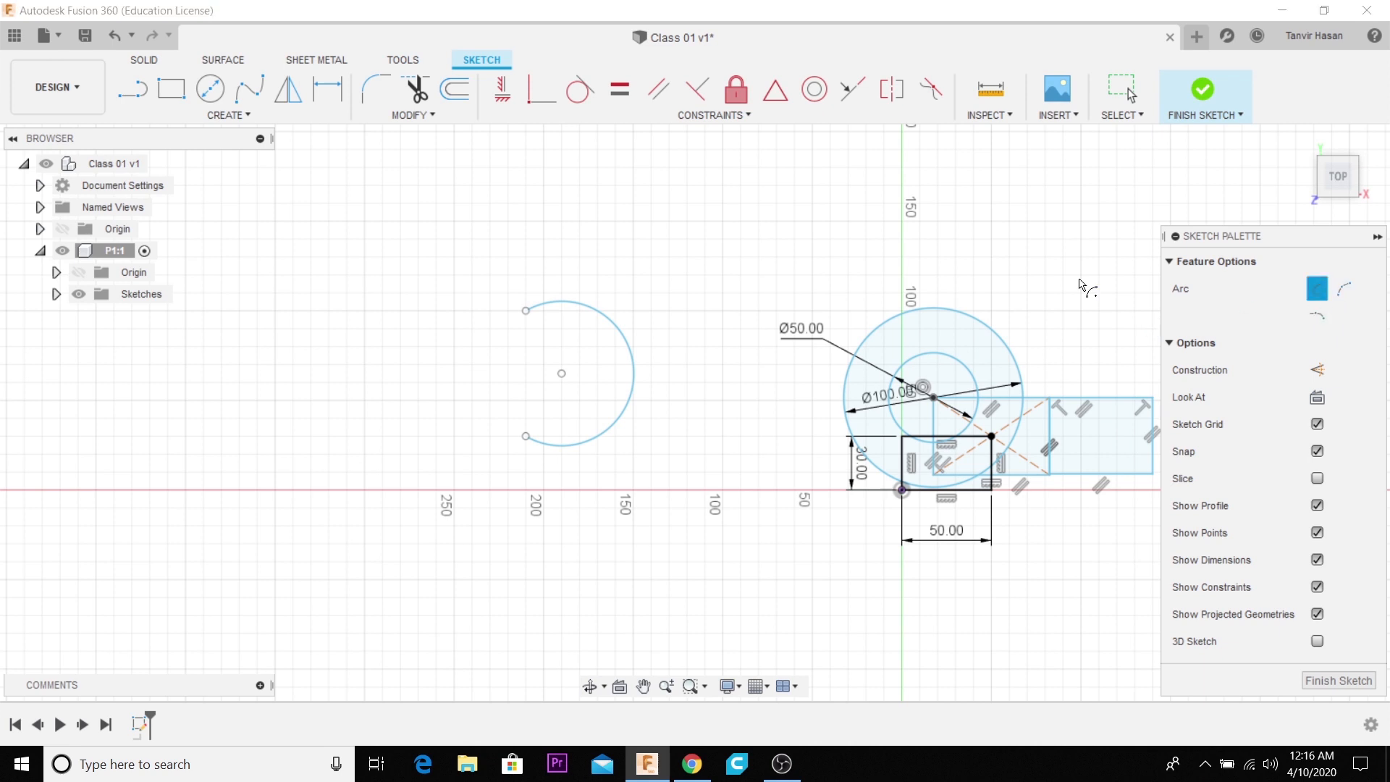
left_click(364, 346)
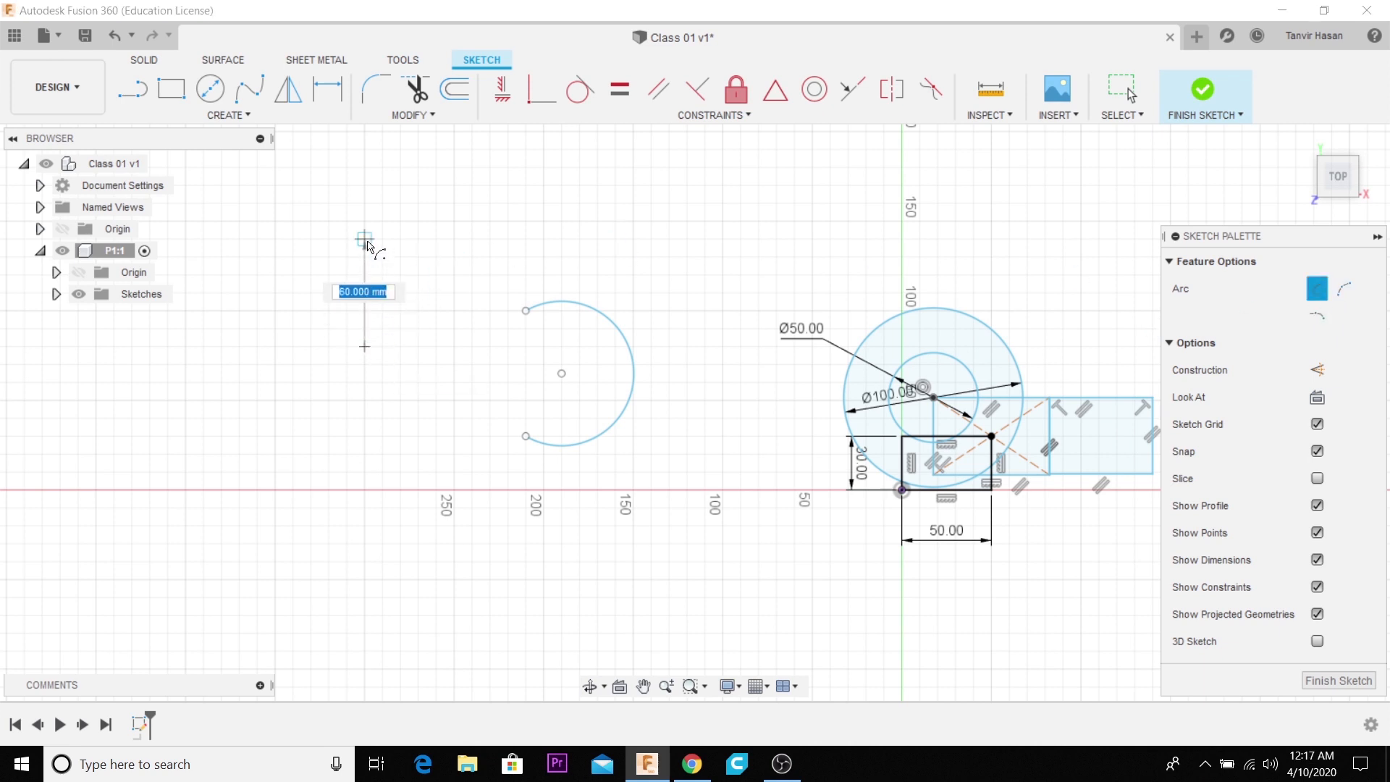
left_click(364, 239)
left_click(420, 438)
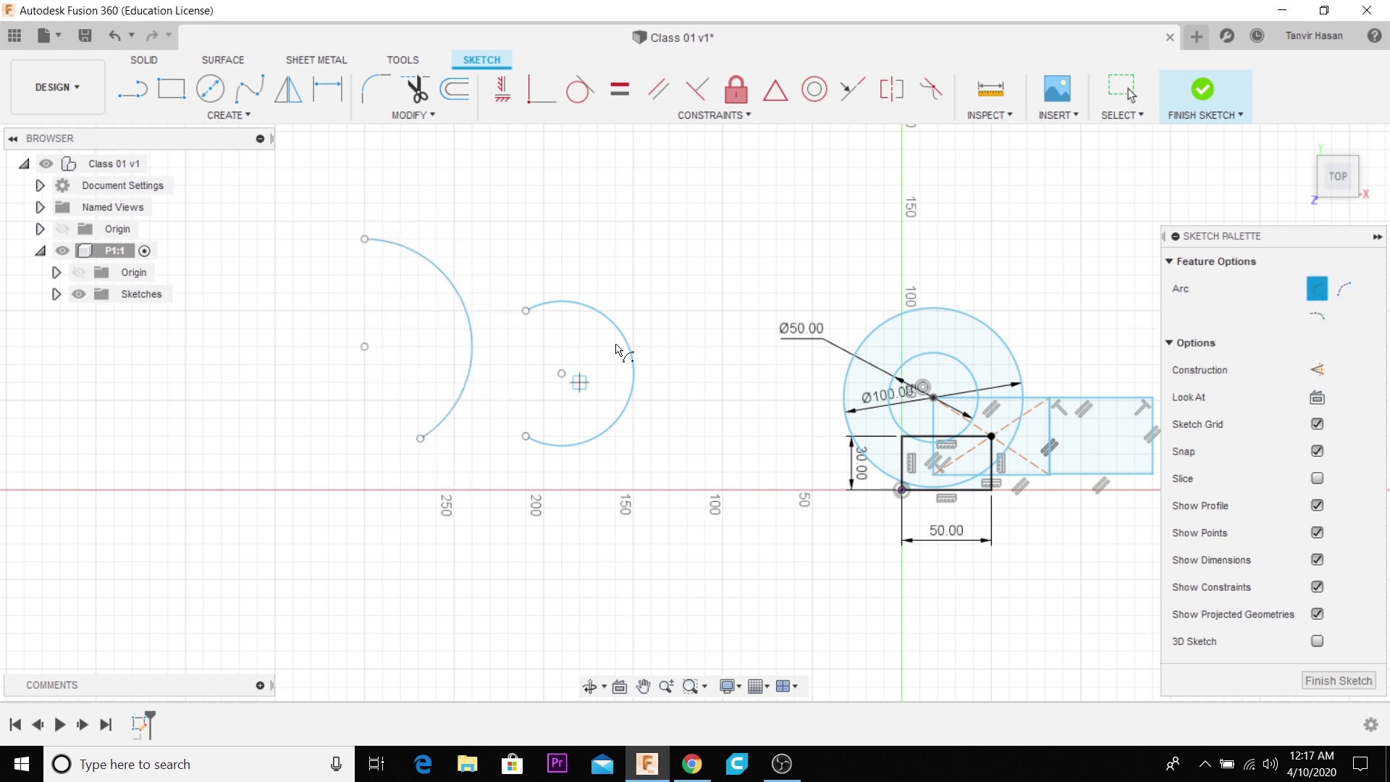
- Begin a circumscribed polygon centred above the two arcs and set its radius to 89 mm
left_click(230, 114)
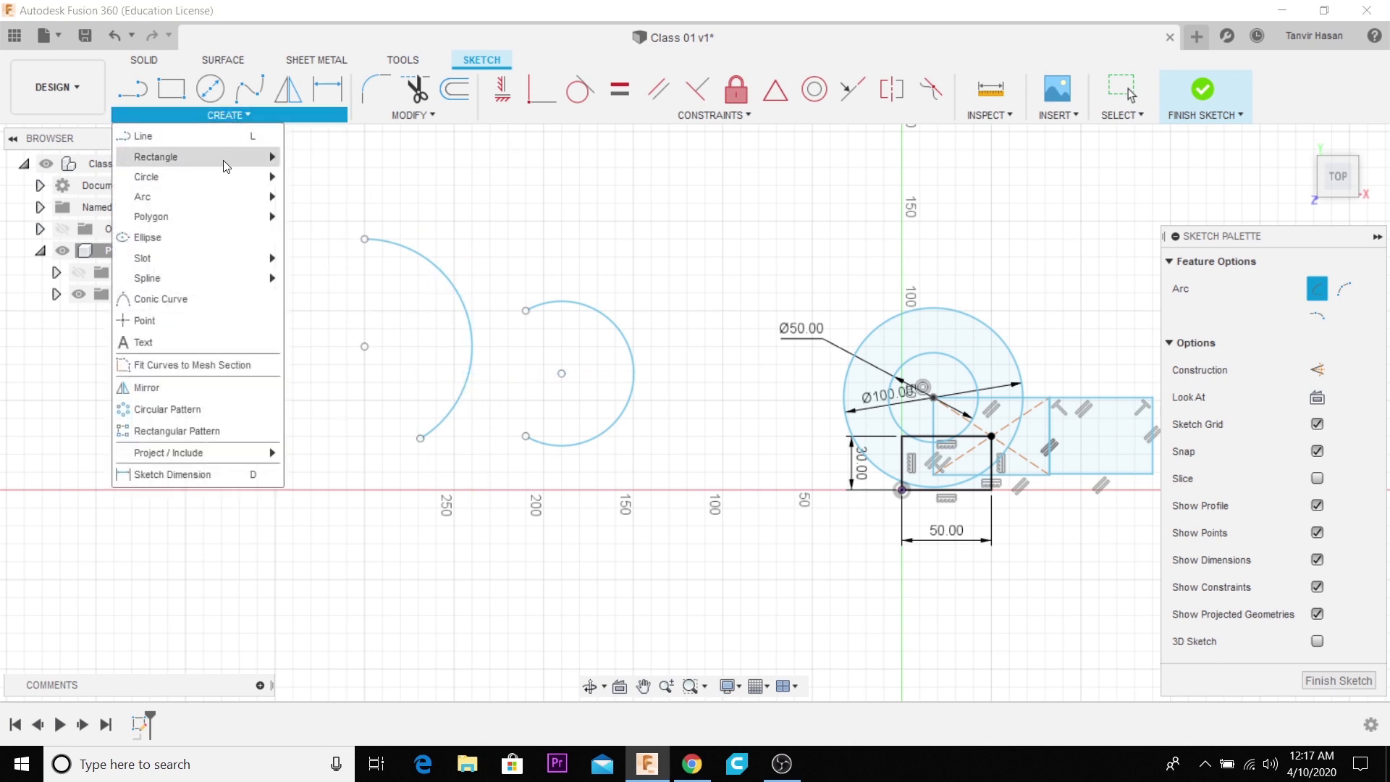
mouse_move(220, 197)
mouse_move(220, 212)
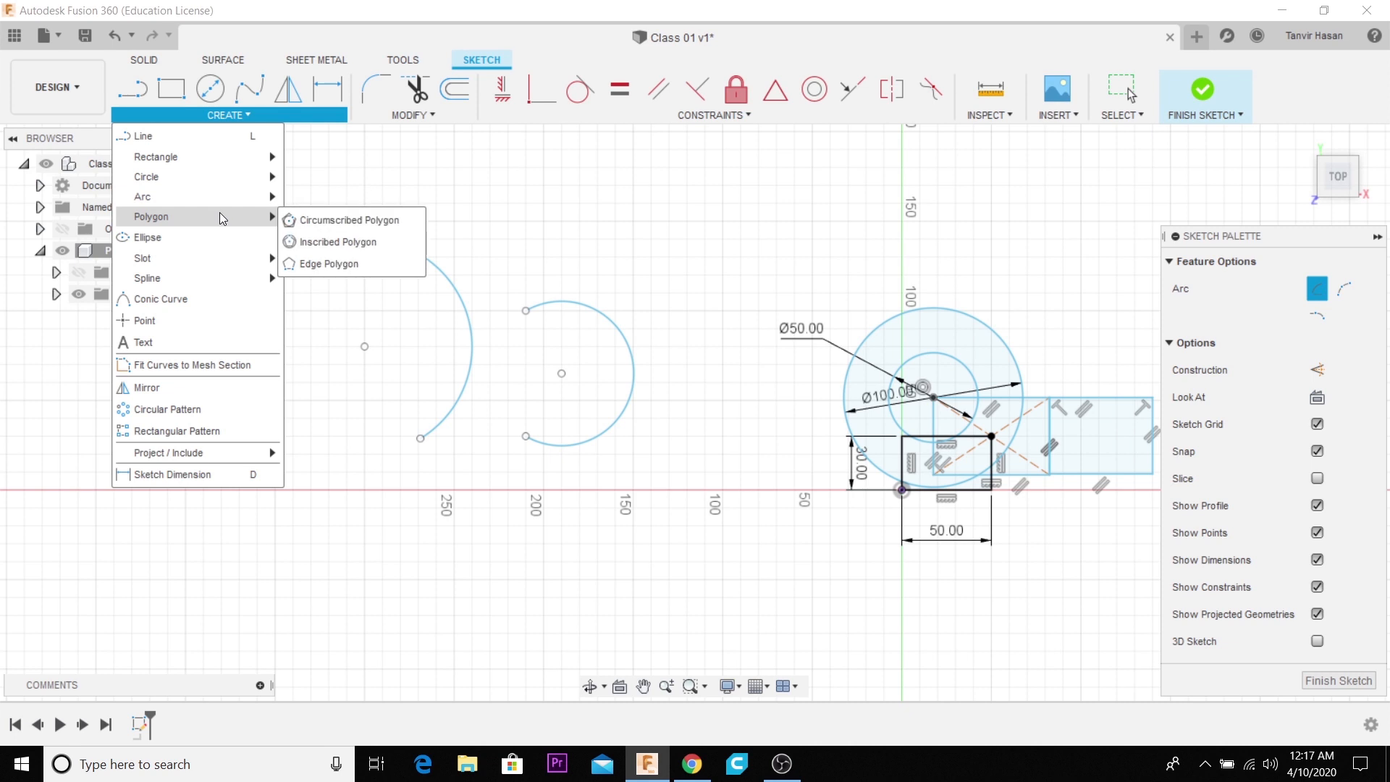
left_click(309, 221)
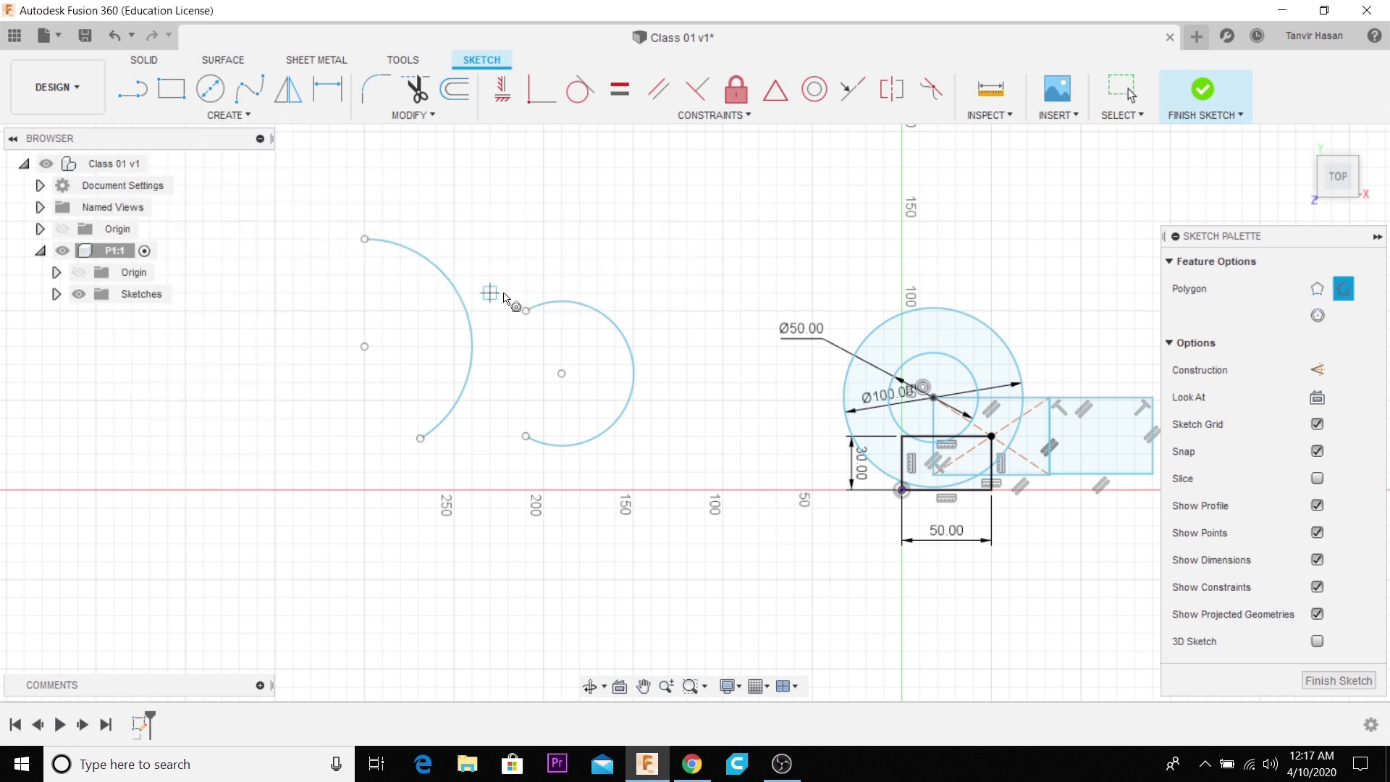
scroll(667, 258, "down", 2)
left_click(592, 225)
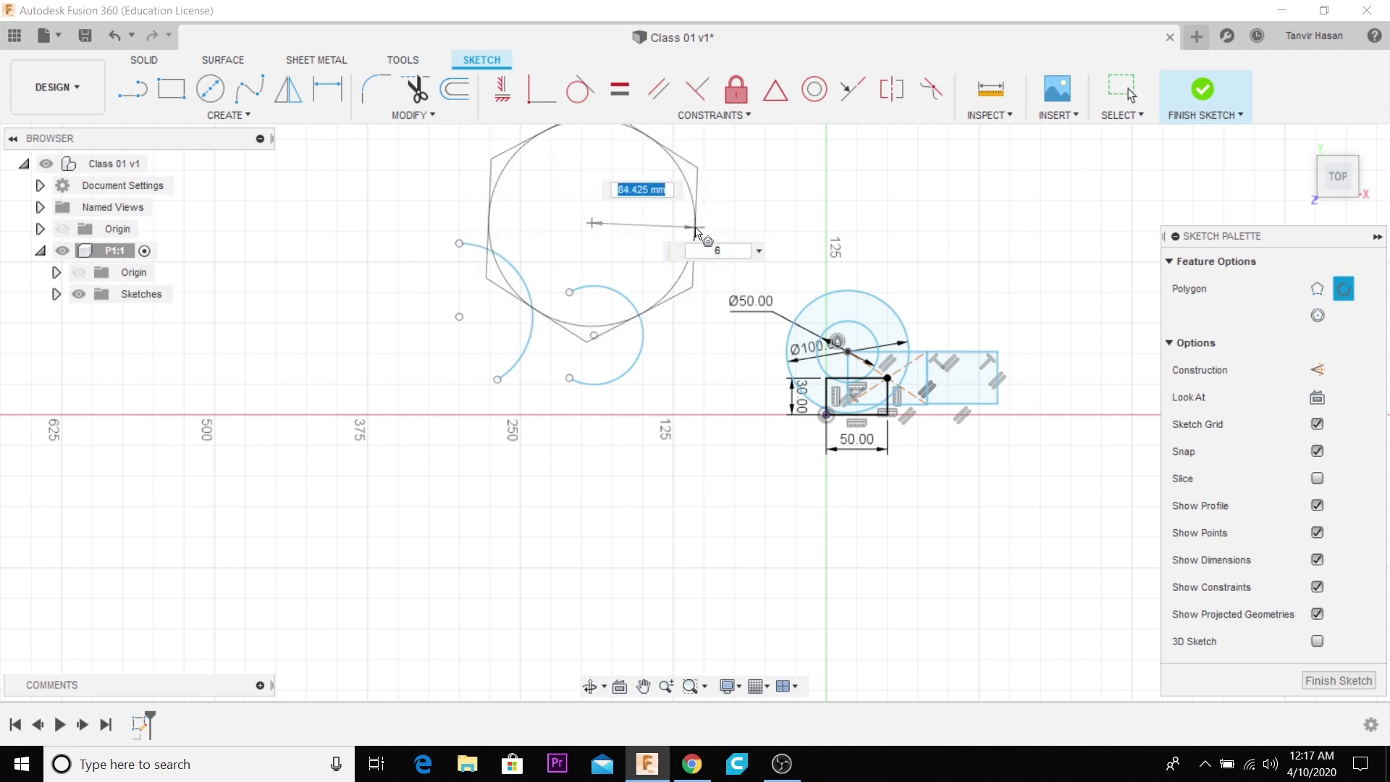
scroll(701, 248, "down", 2)
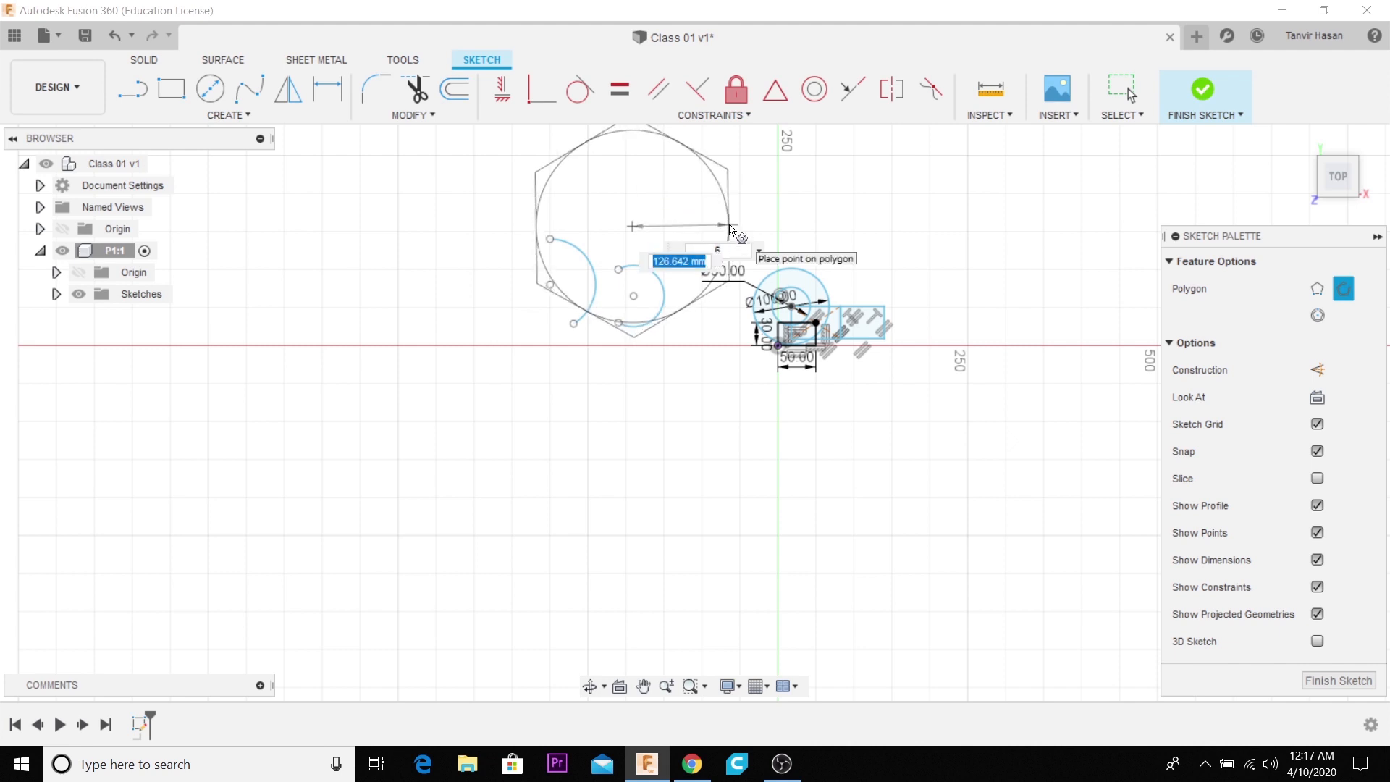
key("Tab")
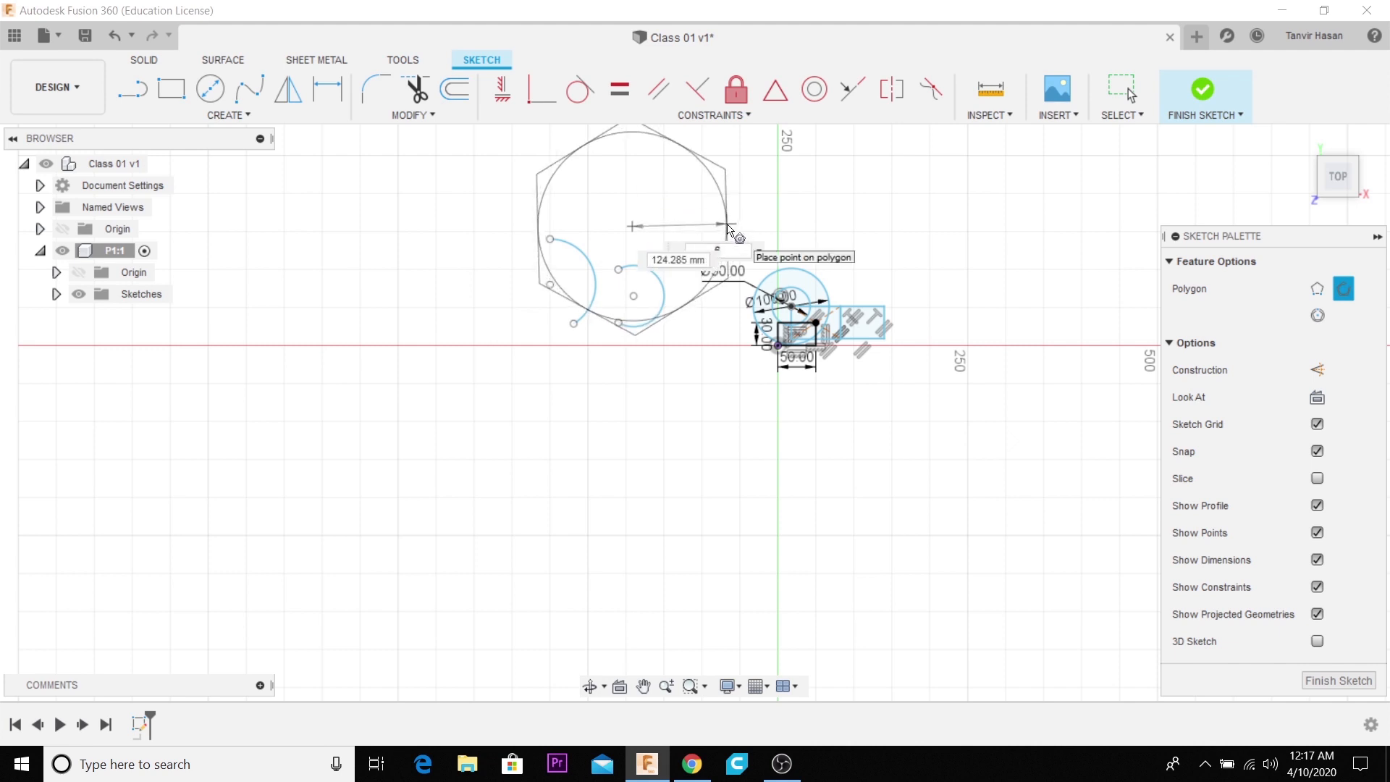
key("BackSpace")
key("BackSpace")
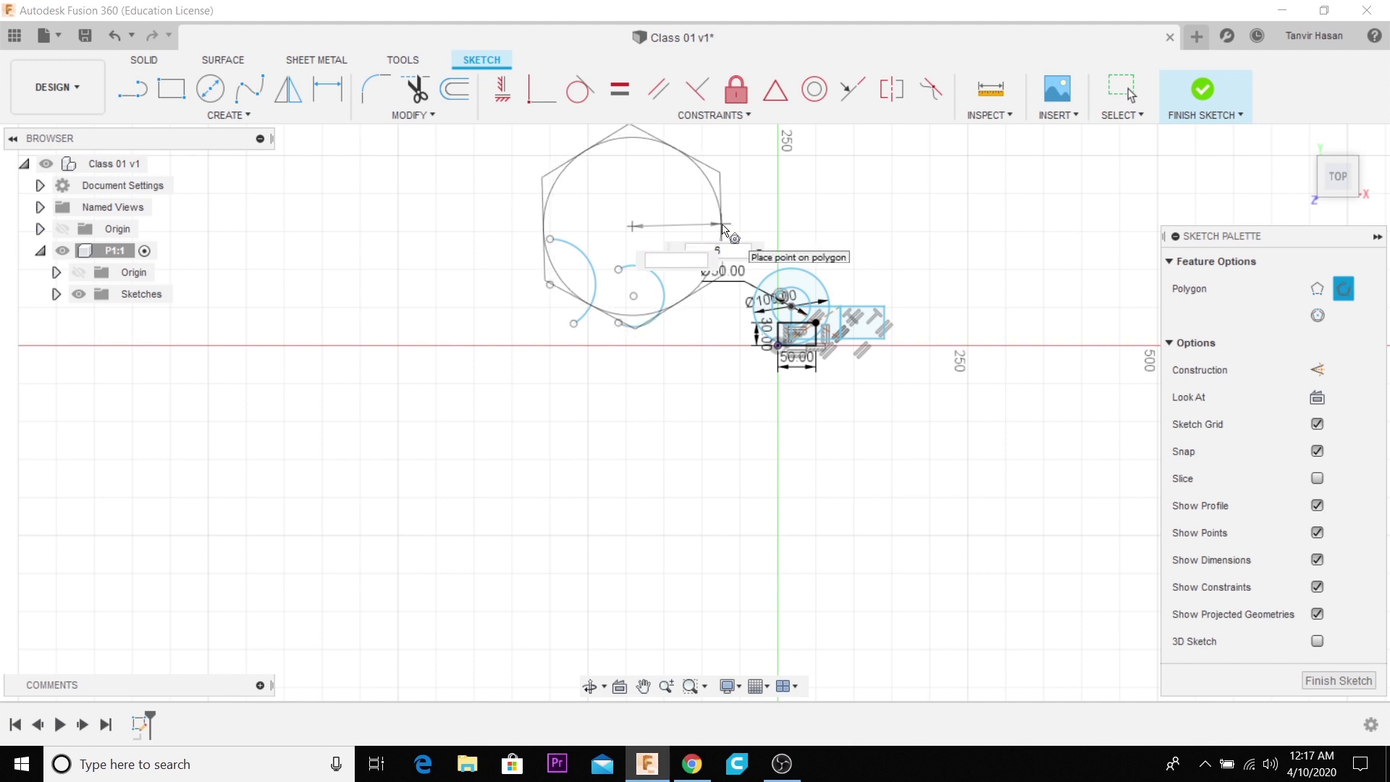
type("89")
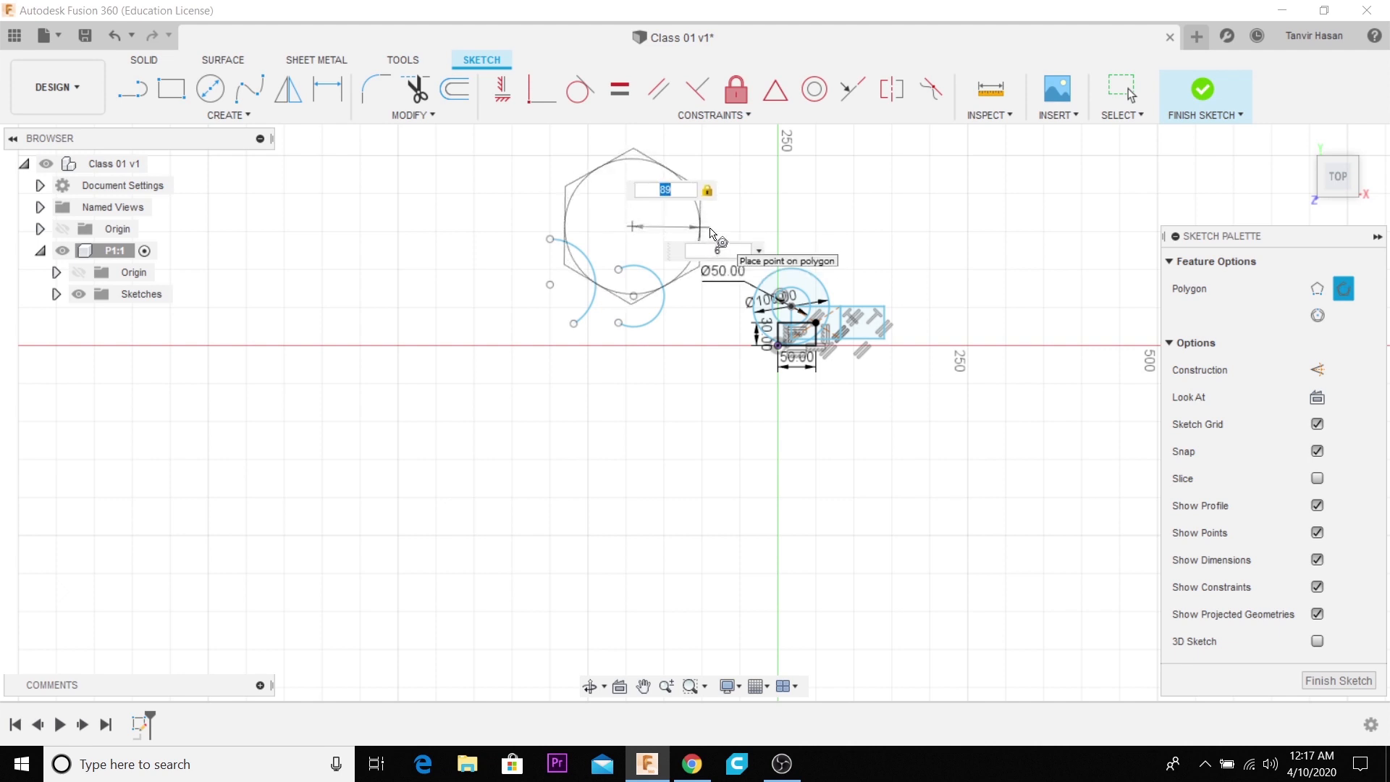
key("Tab")
- Set the circumscribed polygon's number of sides to 5 and place it above the arcs
type("8")
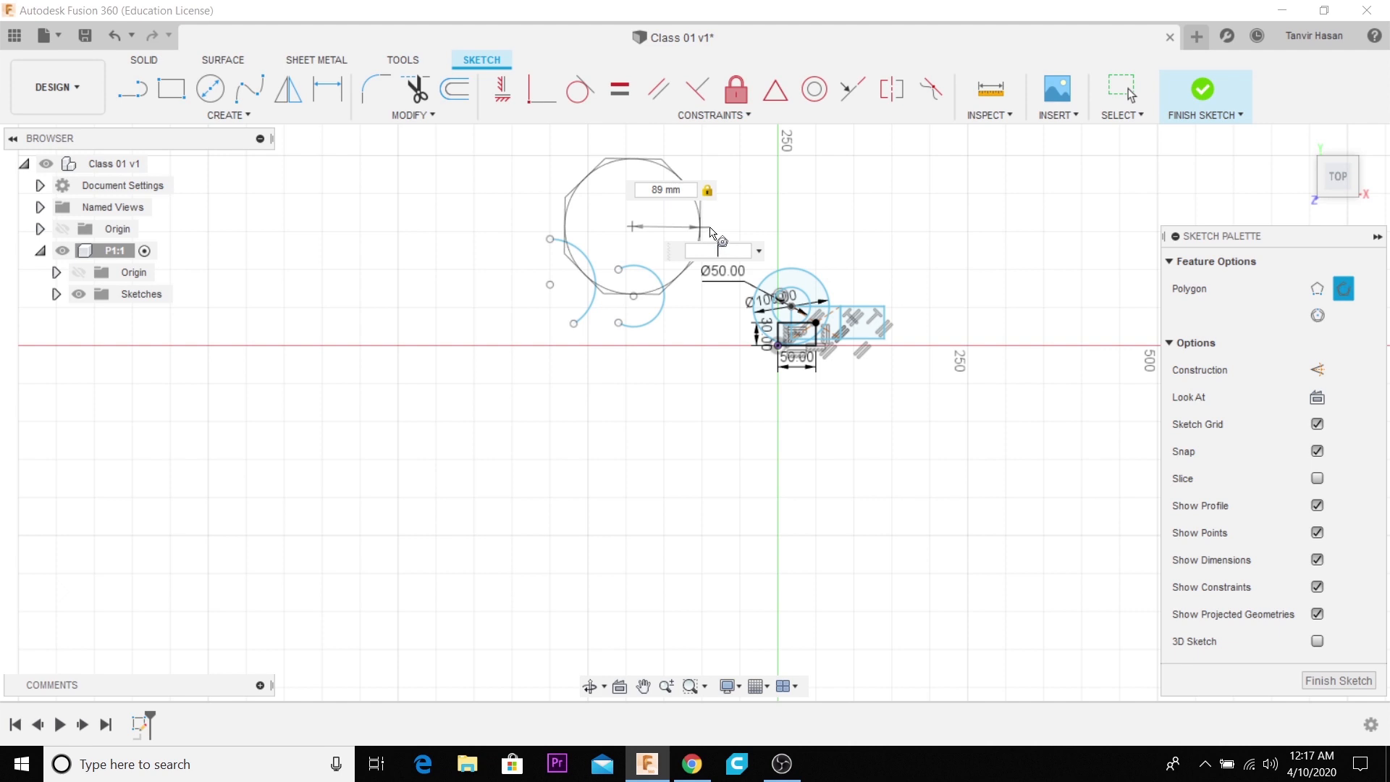
type("6")
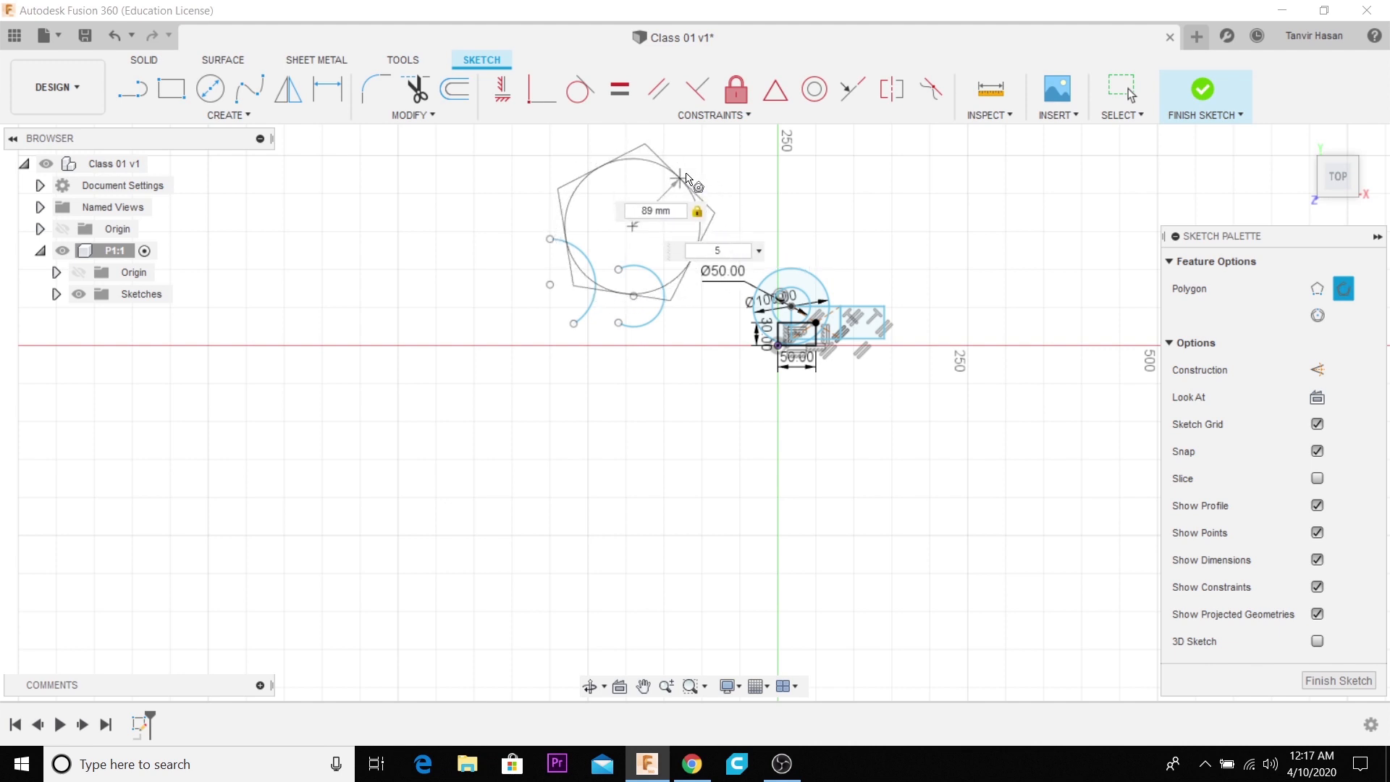
left_click(709, 191)
scroll(779, 345, "down", 2)
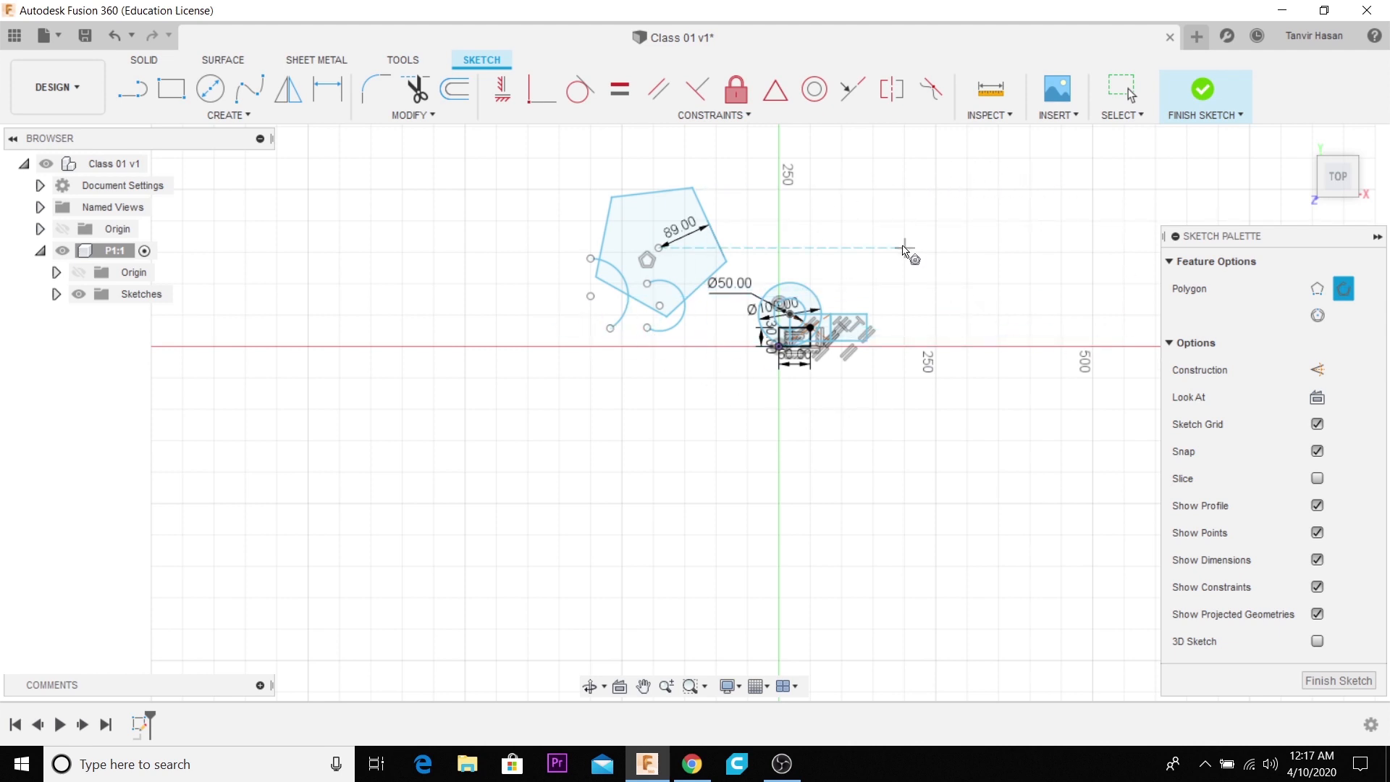
- Sketch a horizontal ellipse about 452 mm wide below the horizontal axis, to the lower left of the polygon and arcs
scroll(735, 308, "up", 2)
scroll(955, 320, "up", 5)
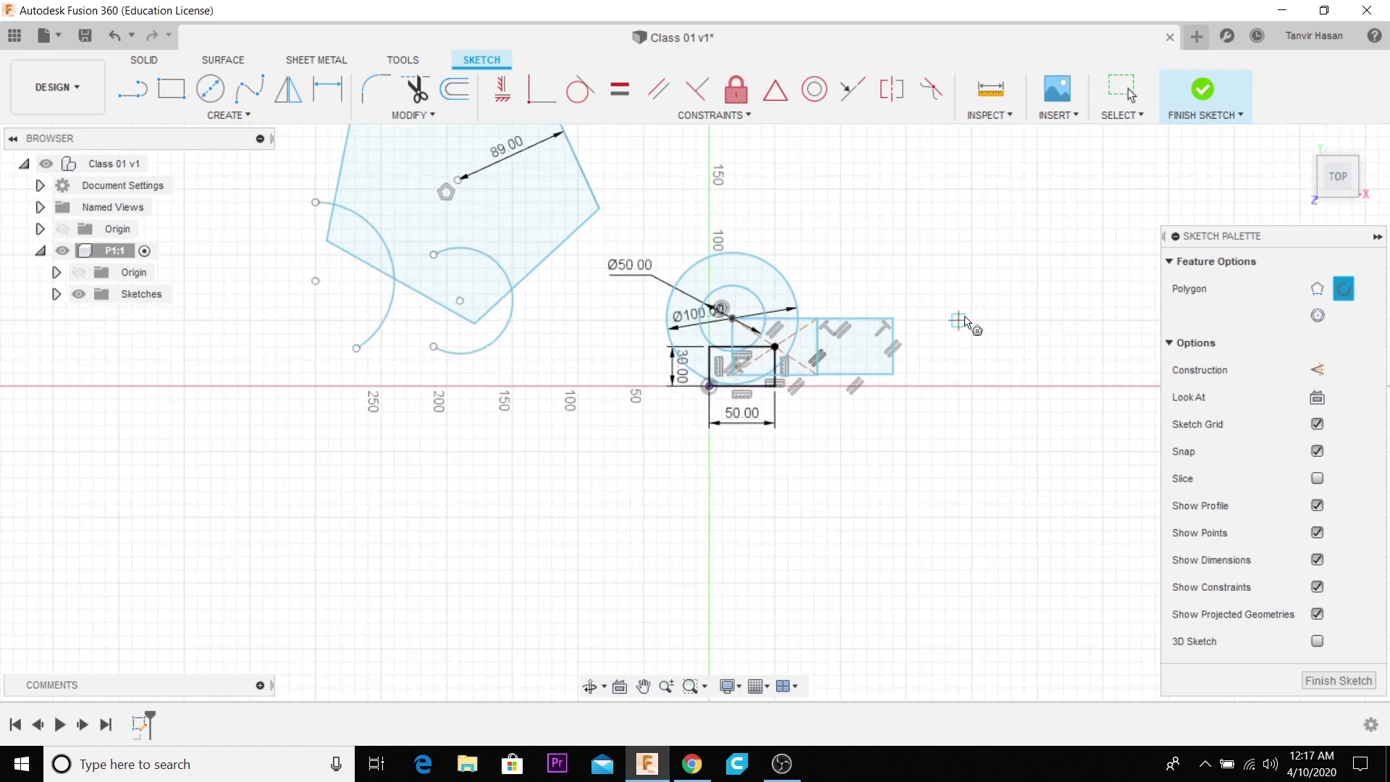
scroll(926, 324, "down", 8)
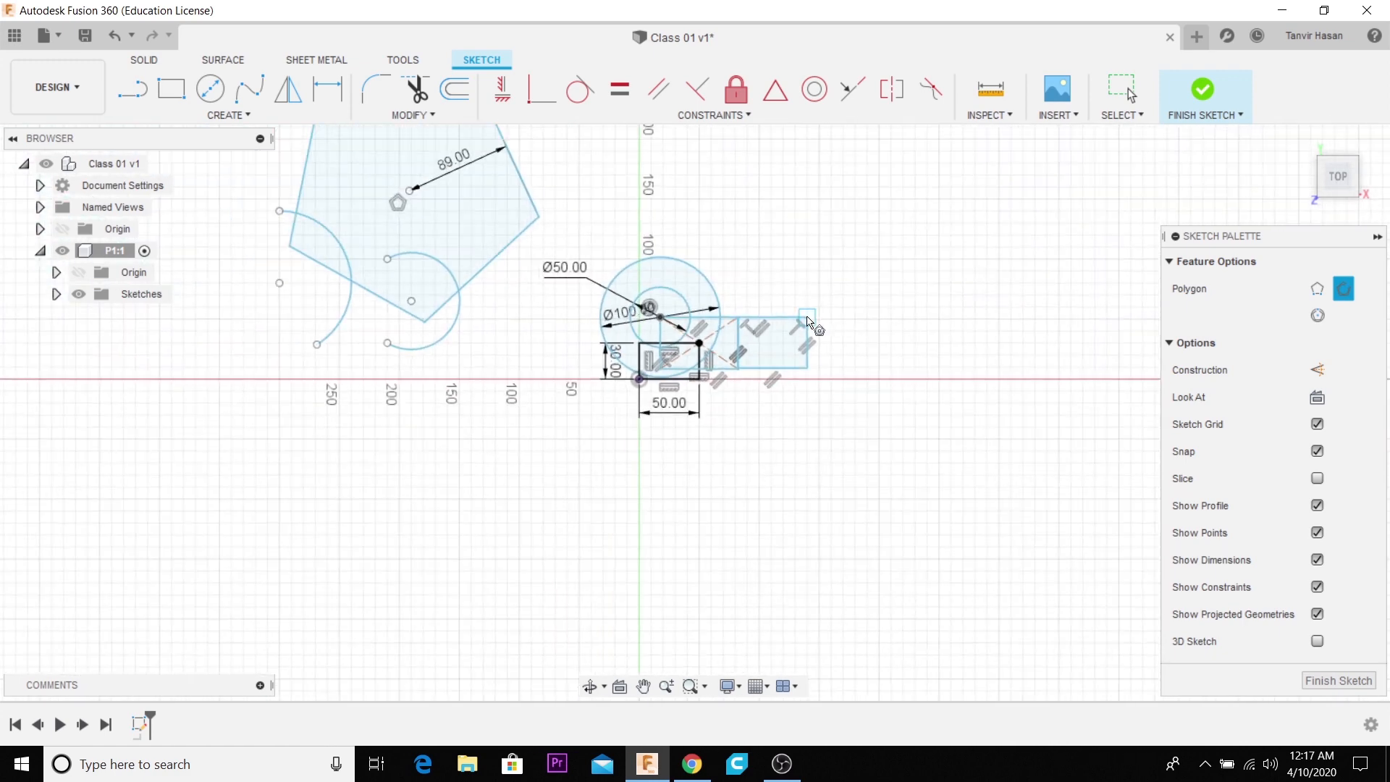
scroll(711, 447, "down", 4)
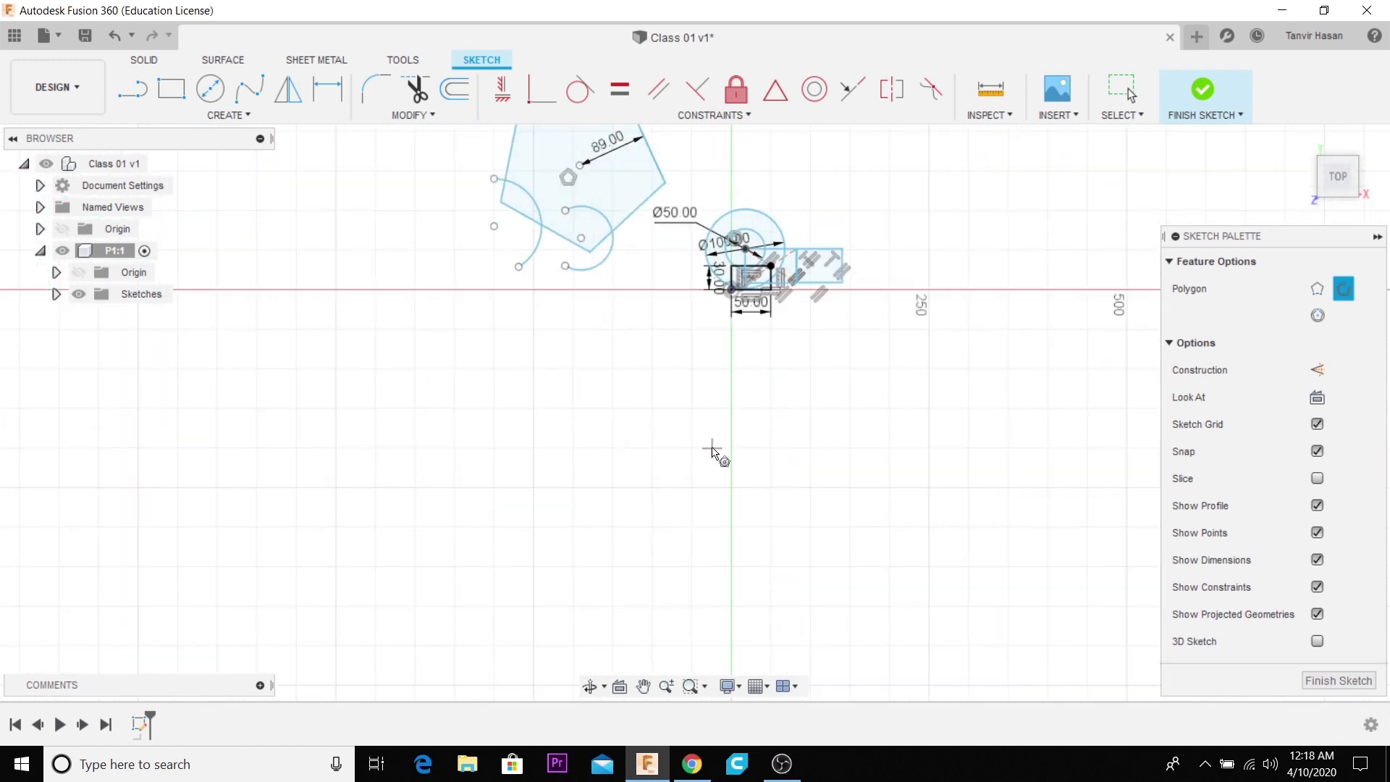
left_click(249, 116)
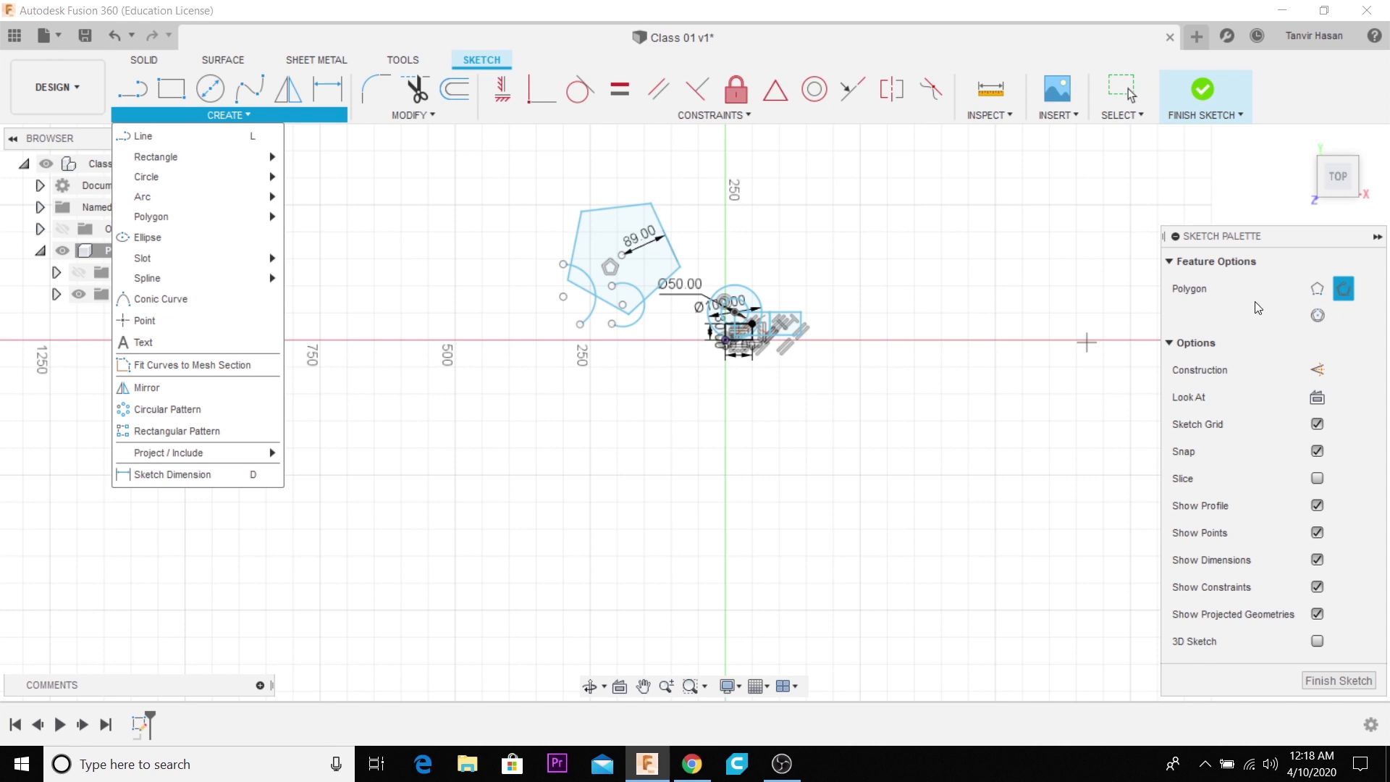
left_click(233, 240)
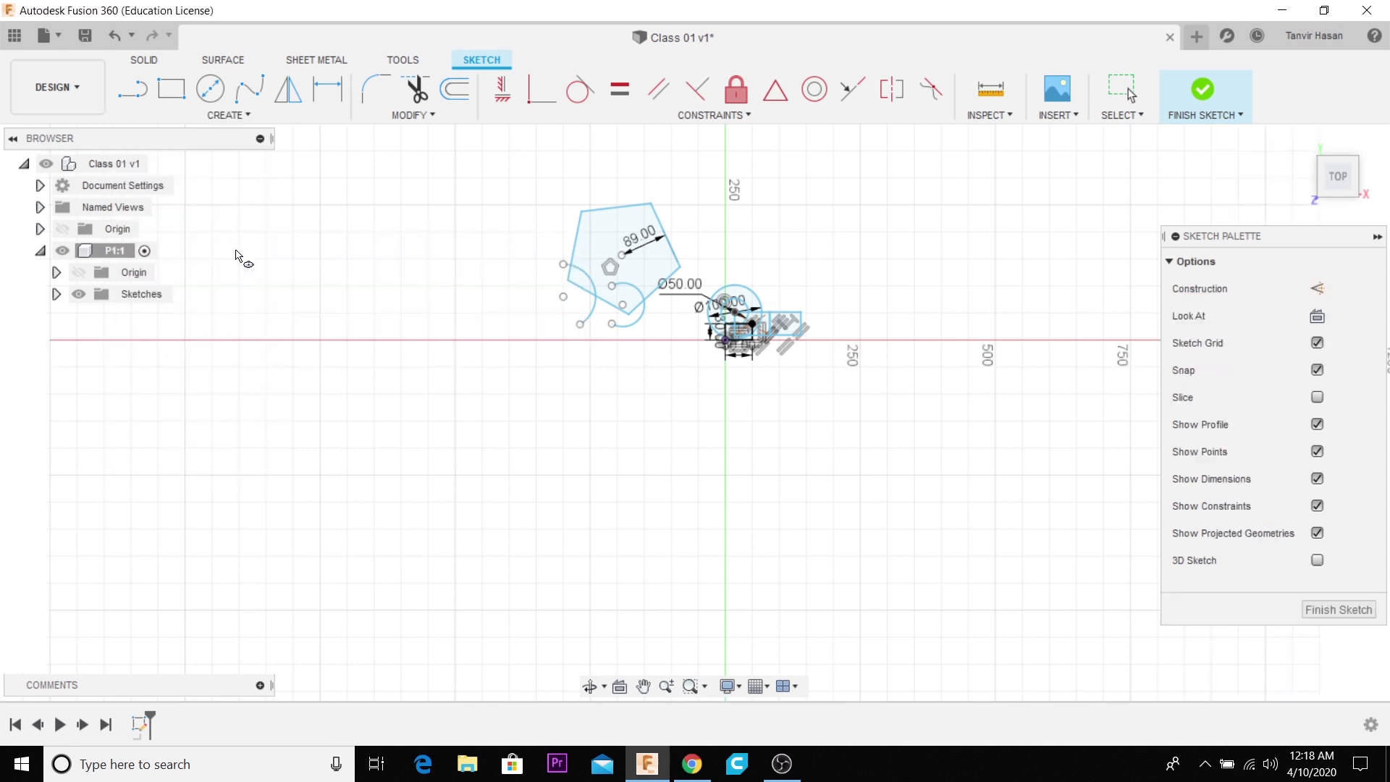
left_click(421, 433)
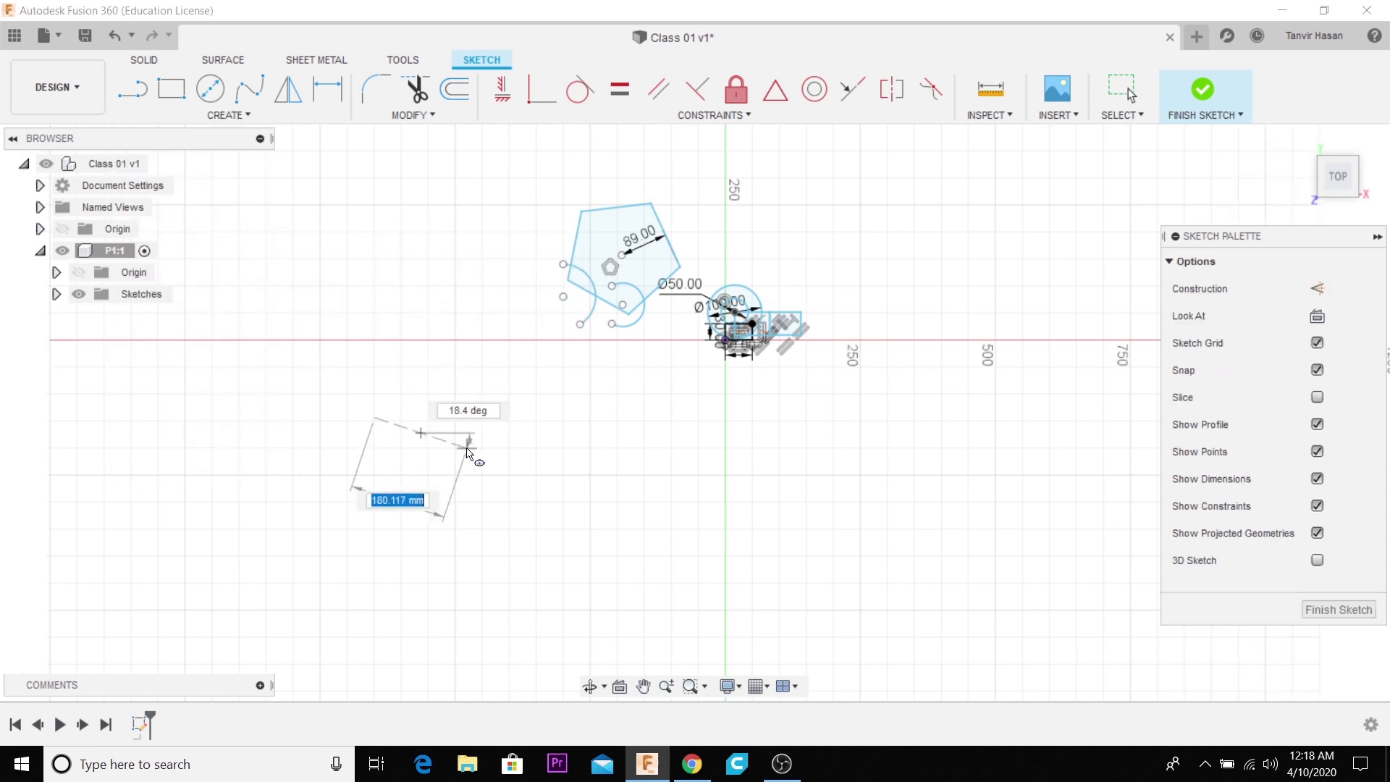
left_click(543, 434)
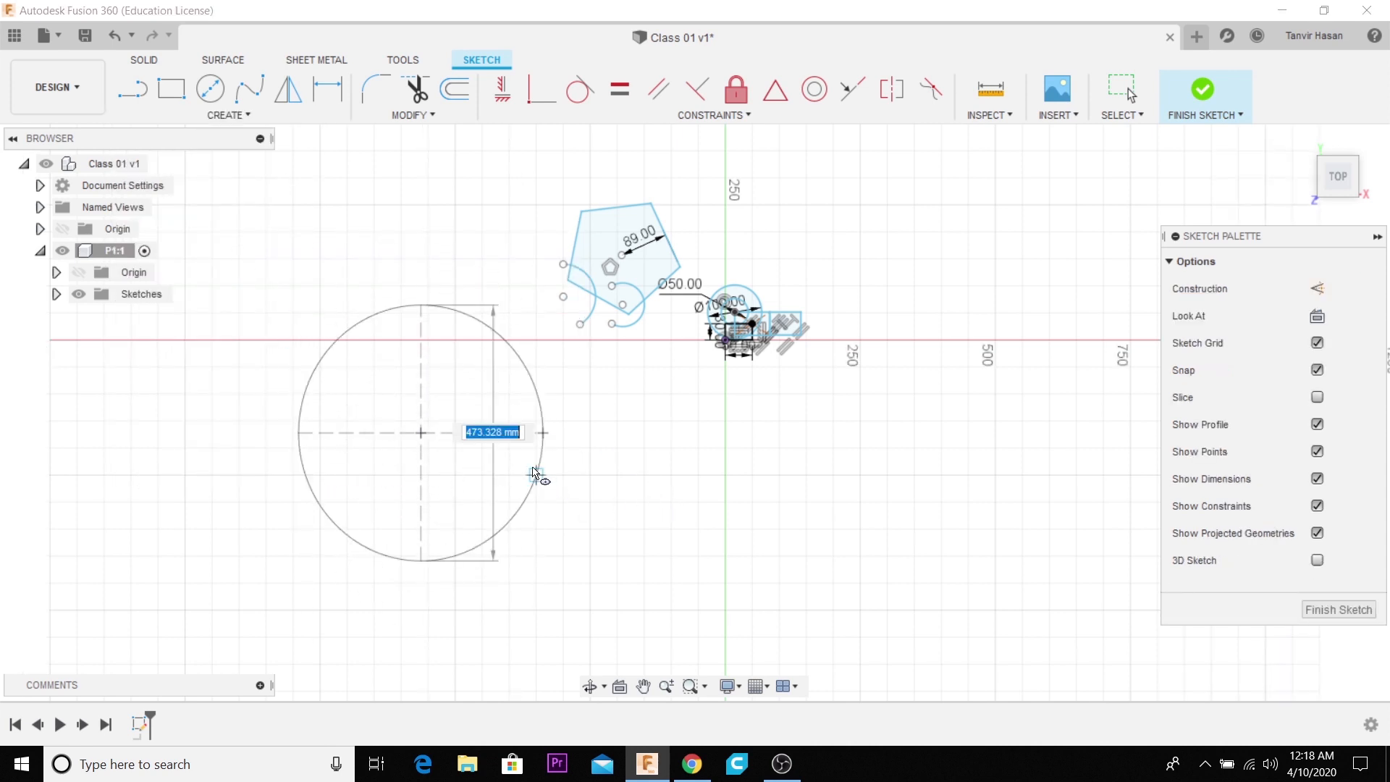
left_click(534, 467)
- Sketch an eight-point fit point spline below the rectangles, waving to the right and curling back into a loop at its end
left_click(245, 116)
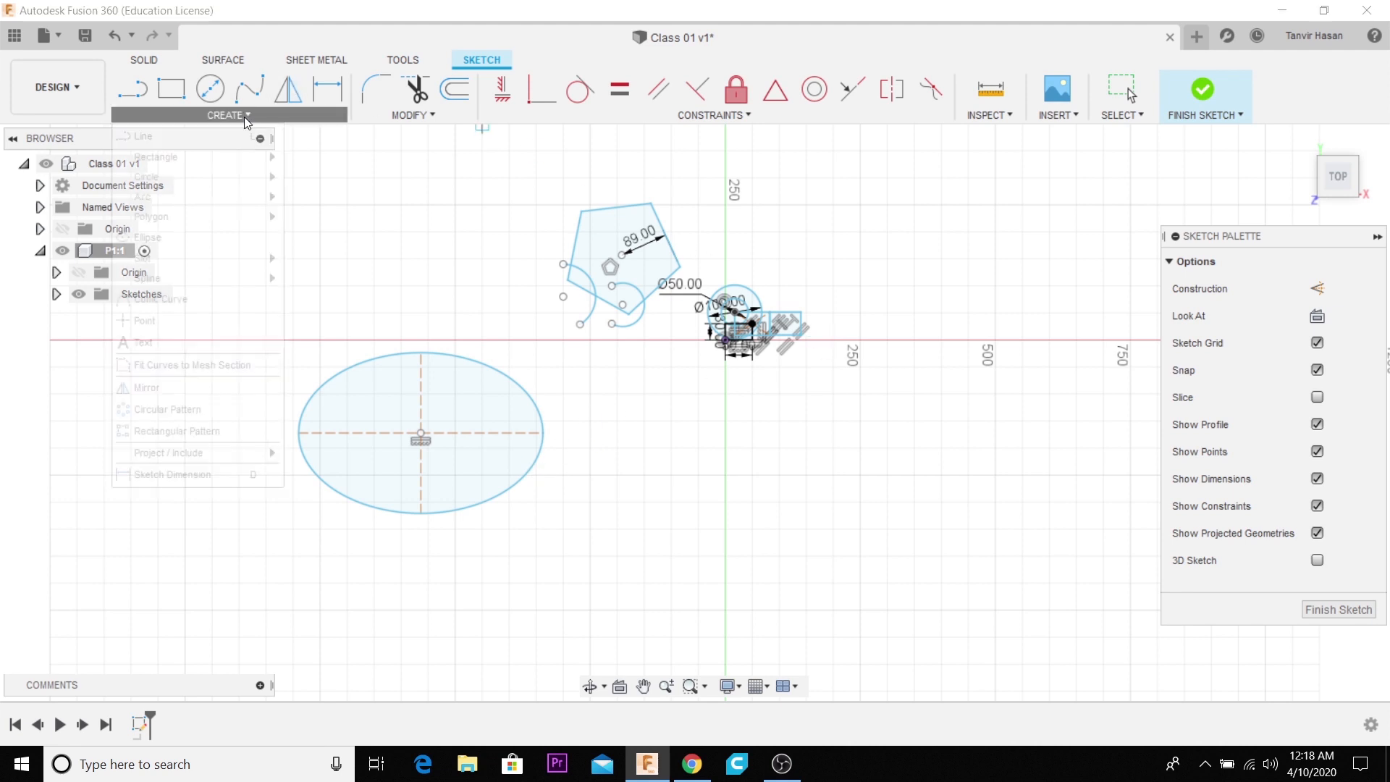
mouse_move(227, 258)
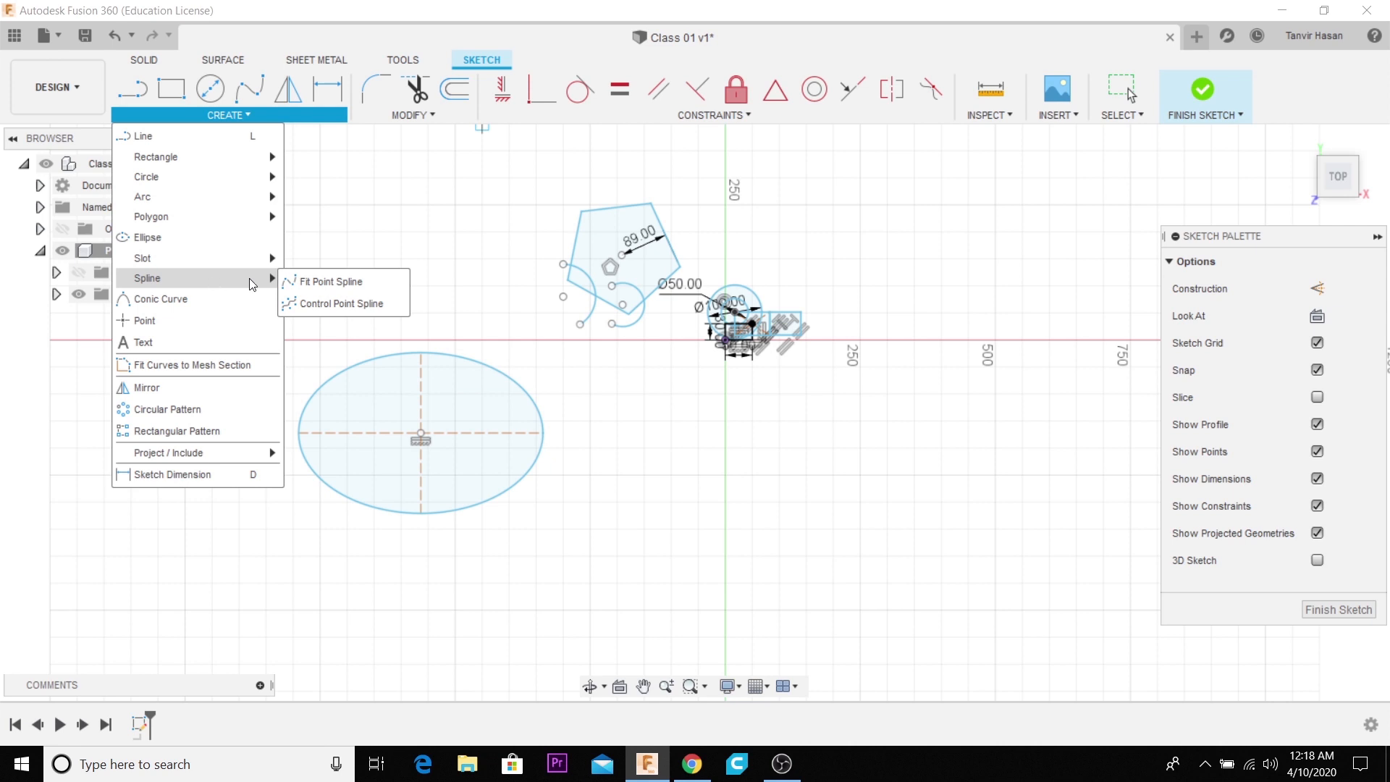
left_click(336, 281)
scroll(373, 284, "down", 2)
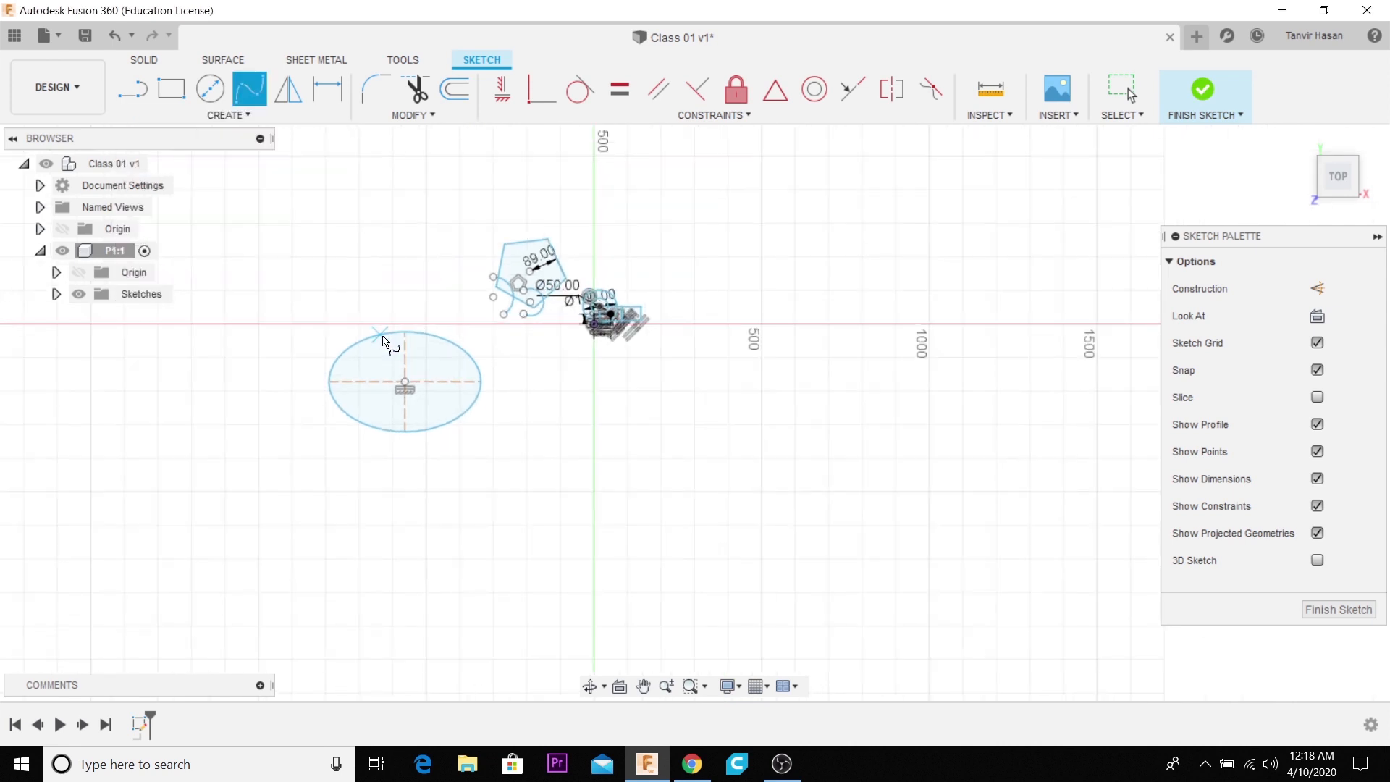
scroll(608, 410, "up", 5)
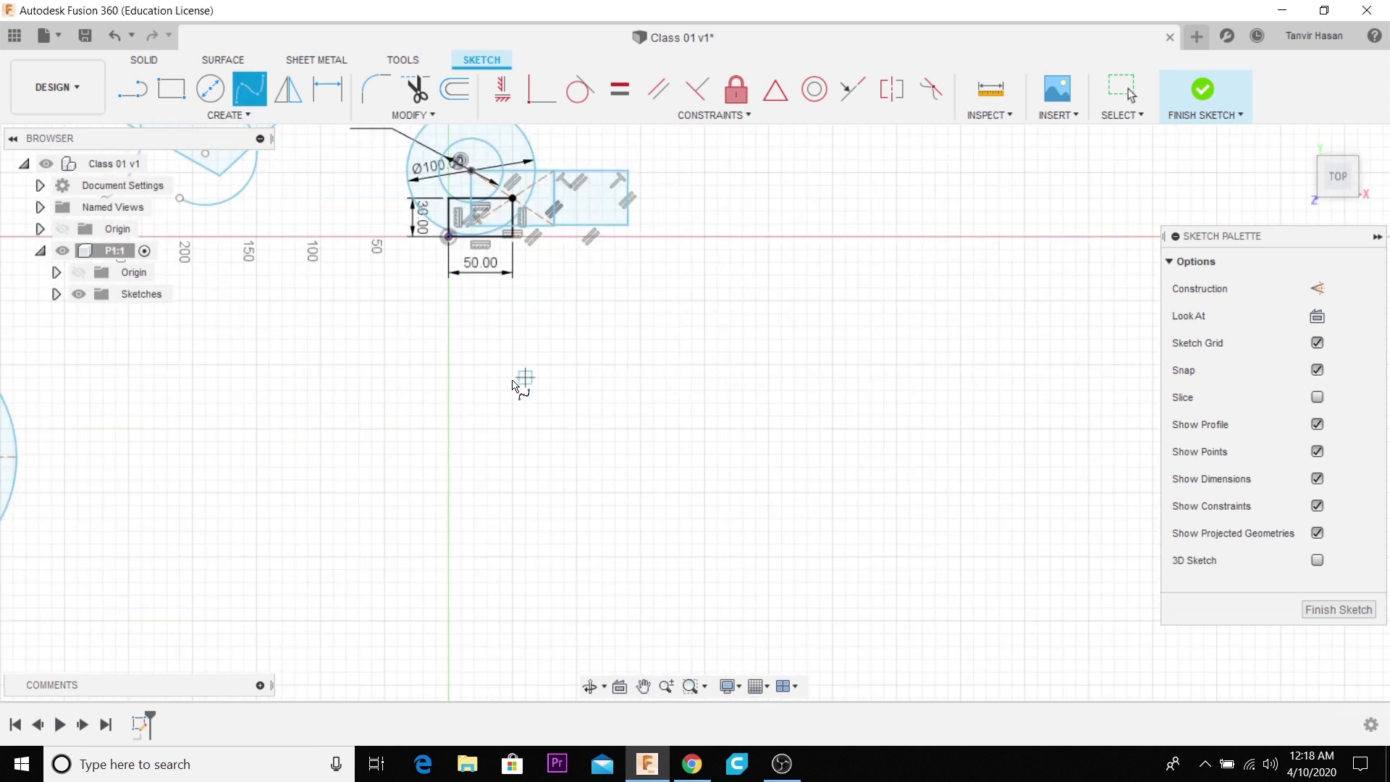
left_click(402, 355)
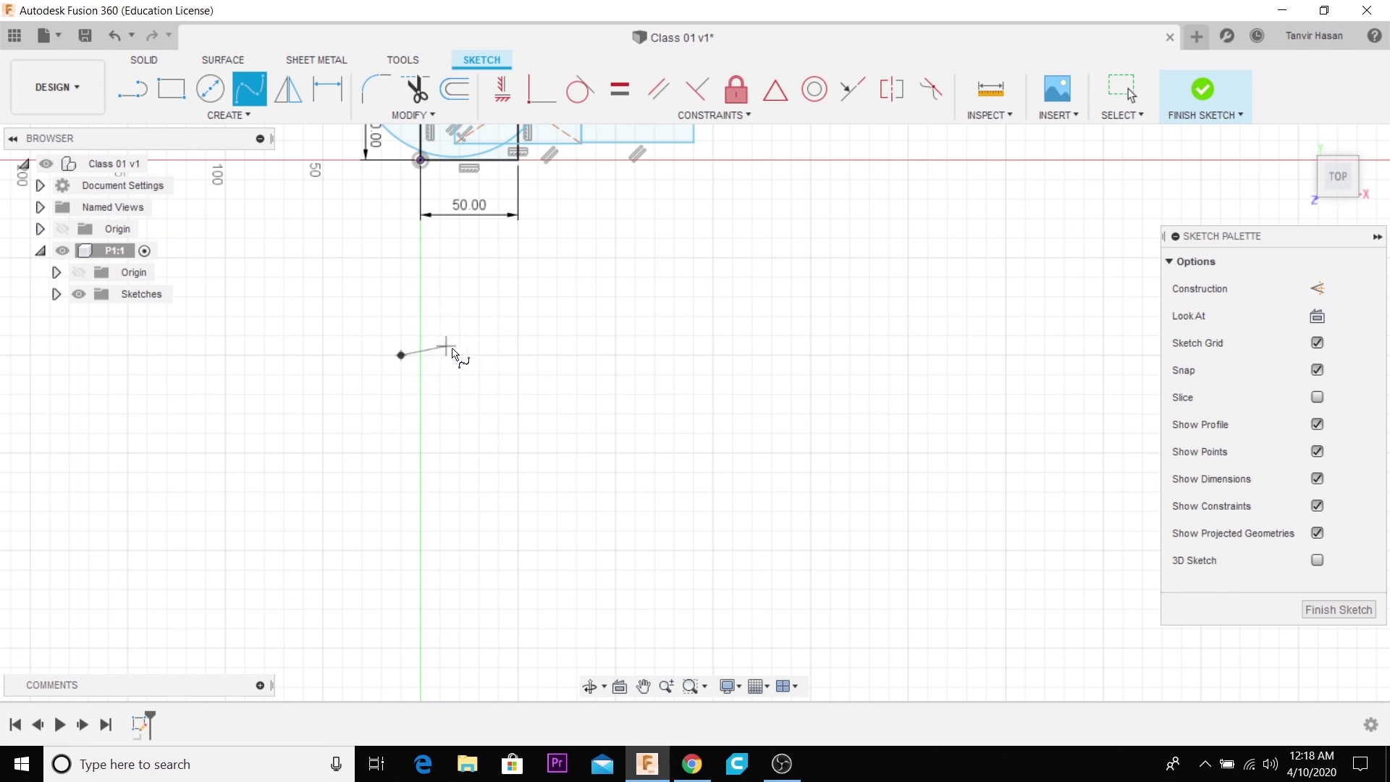
left_click(640, 356)
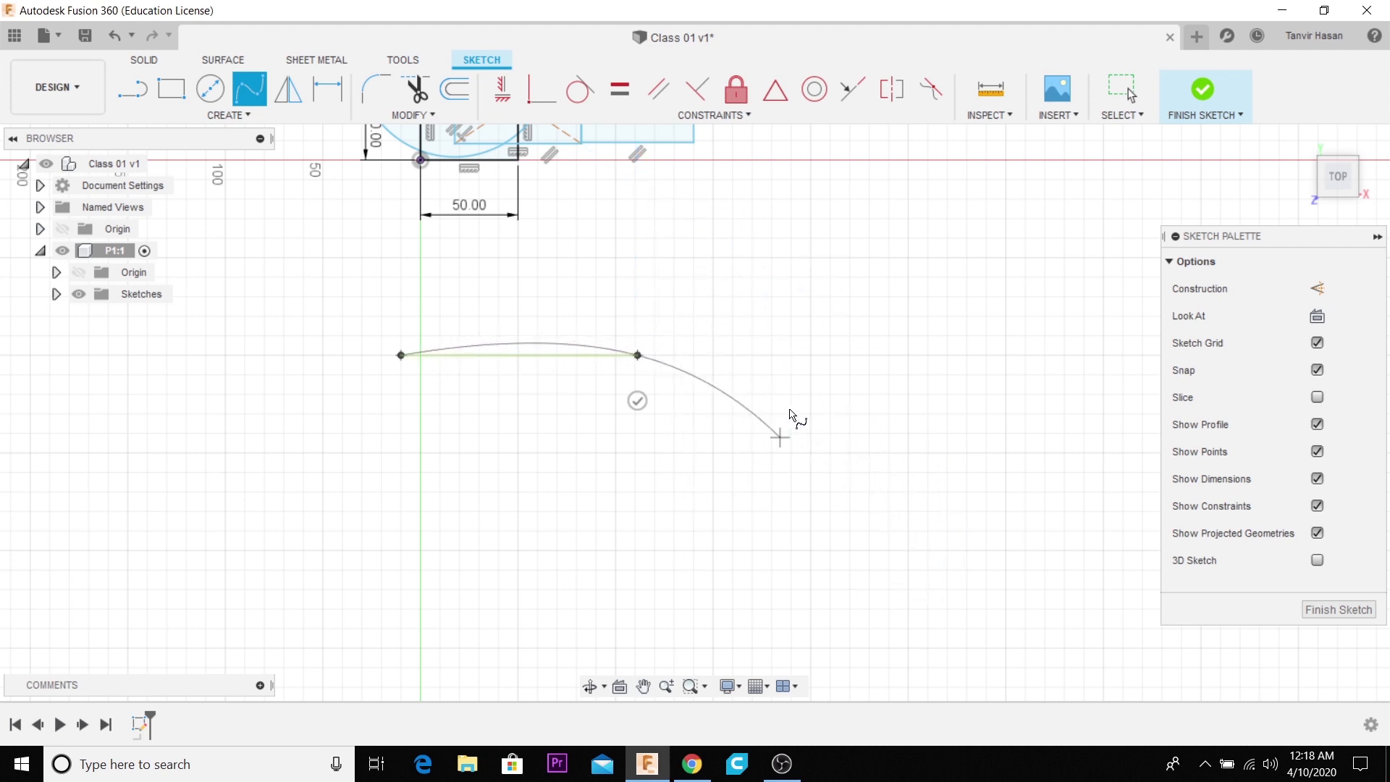
left_click(713, 413)
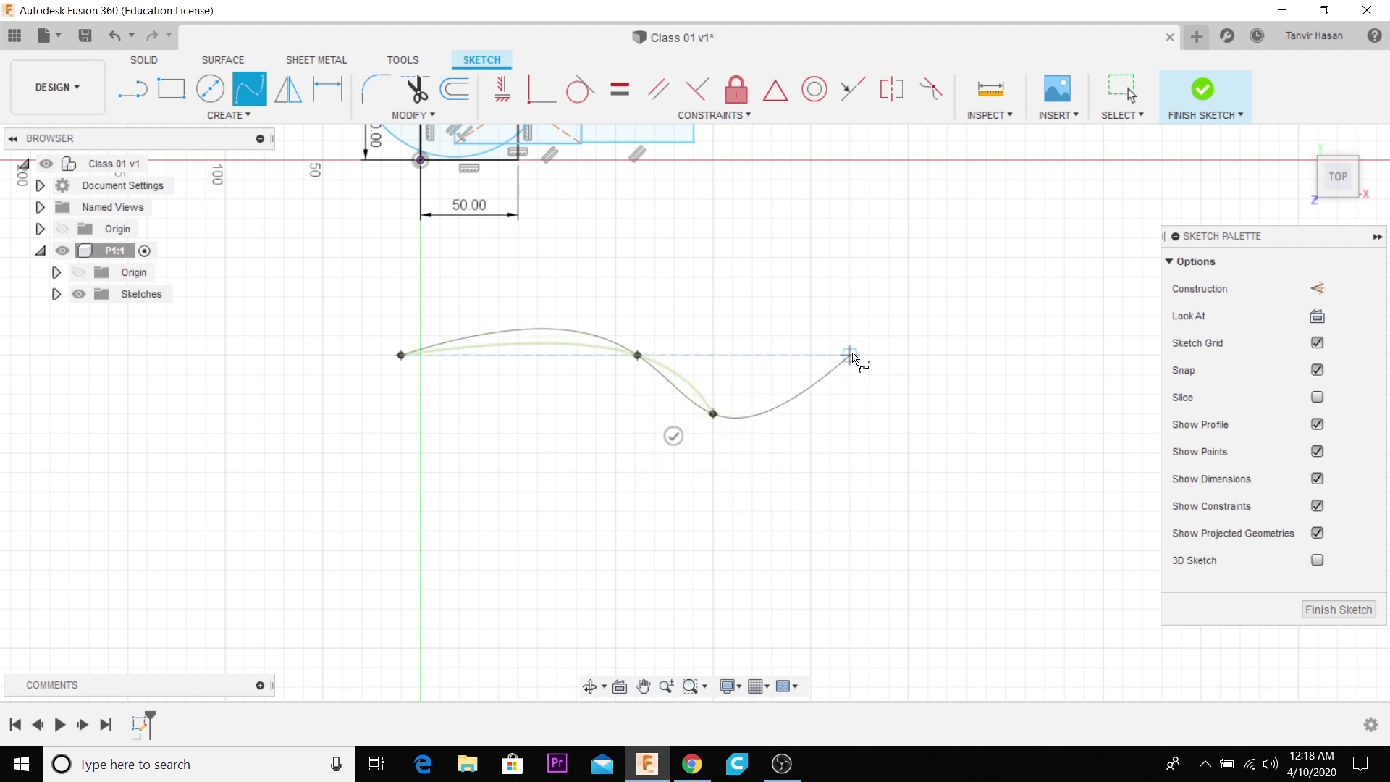
left_click(869, 316)
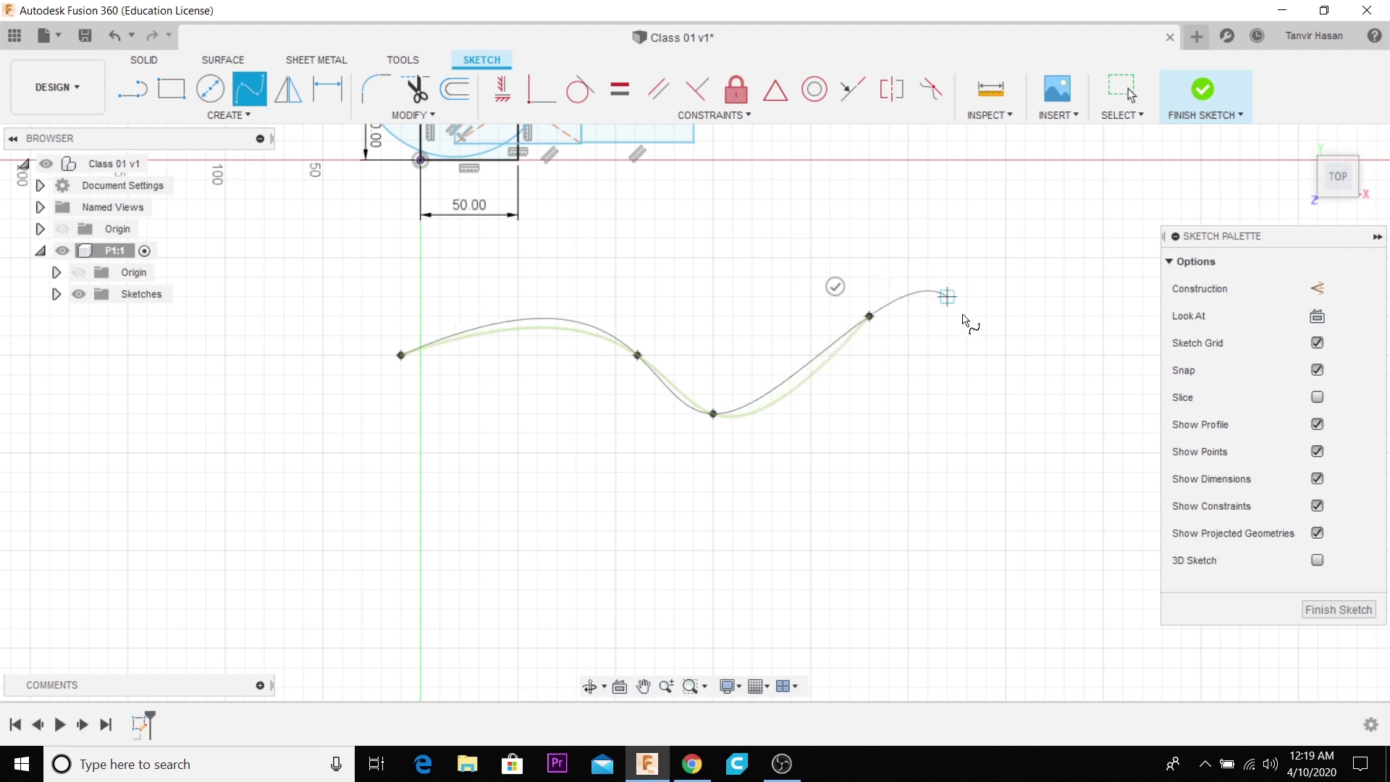
left_click(986, 296)
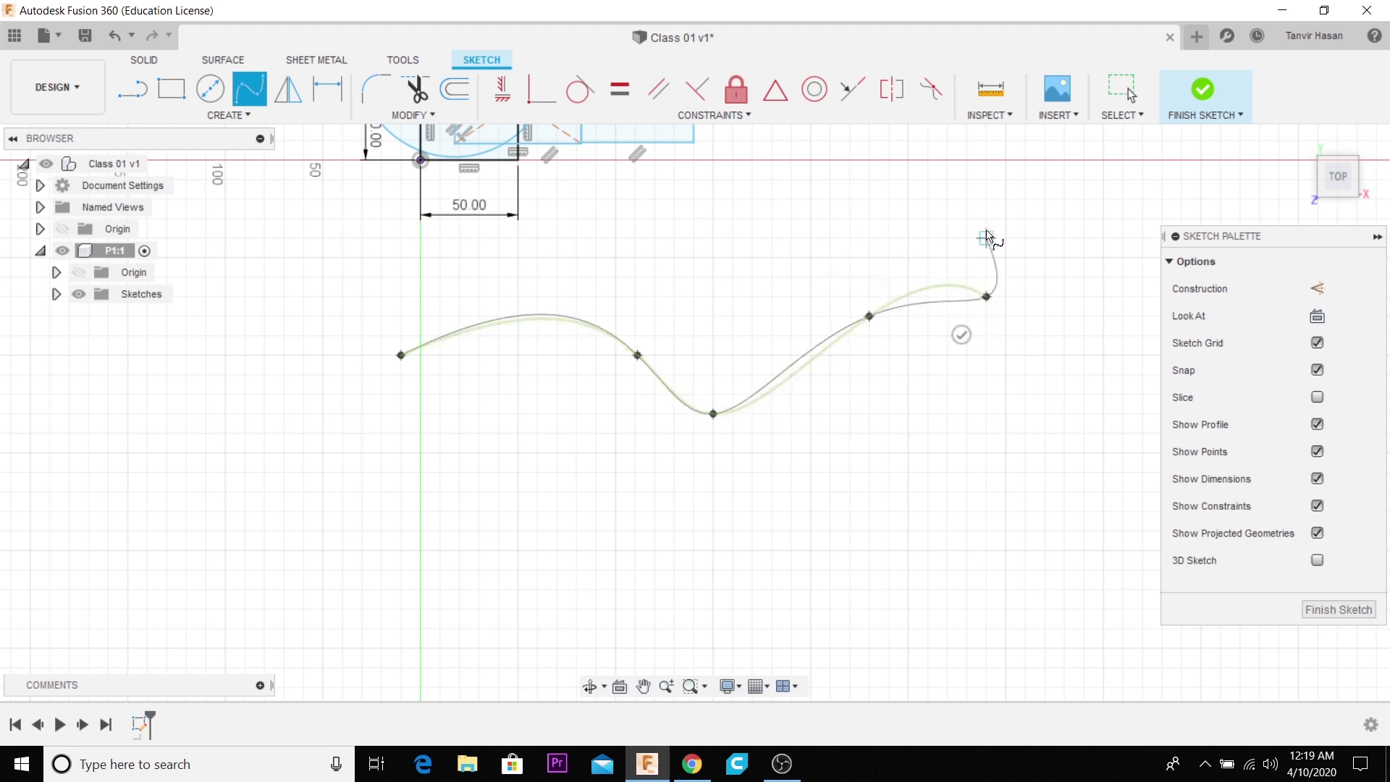
left_click(895, 227)
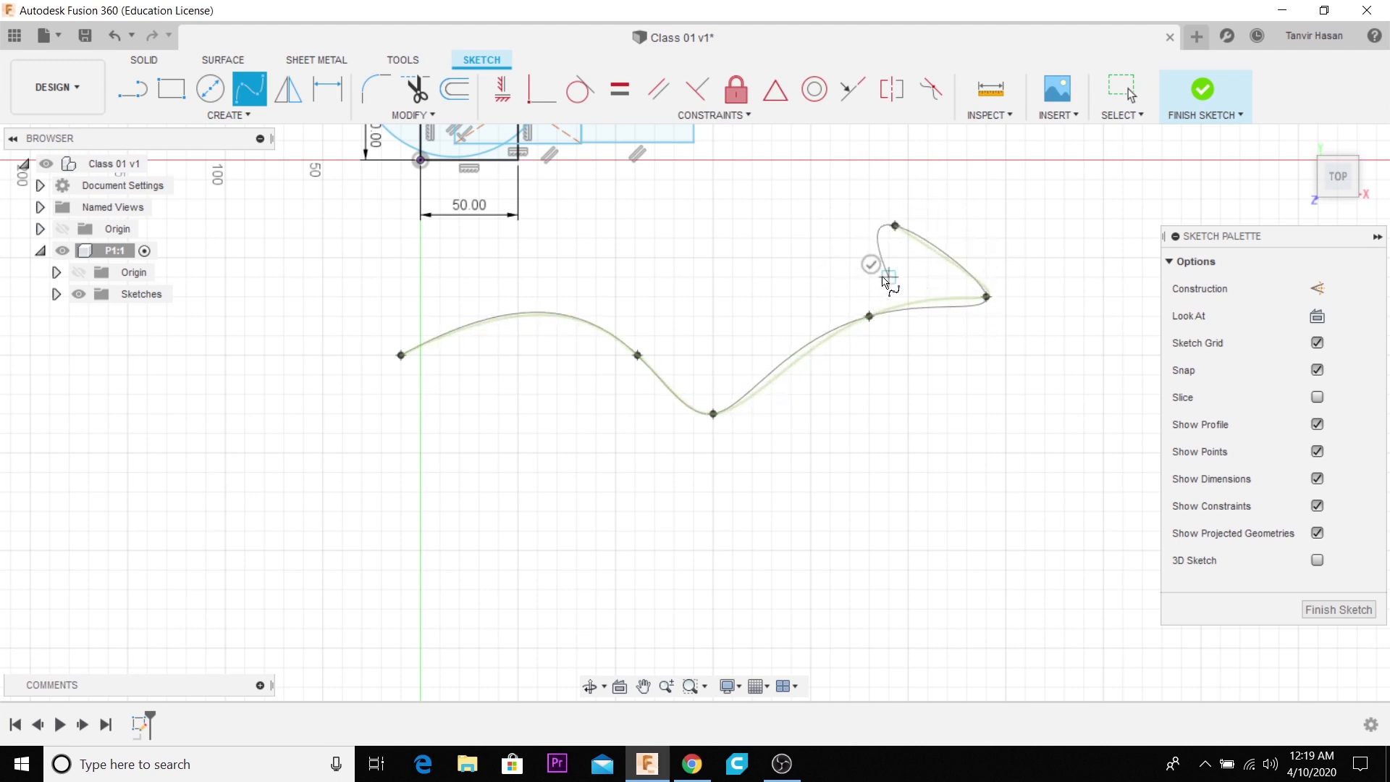
left_click(820, 276)
left_click(928, 277)
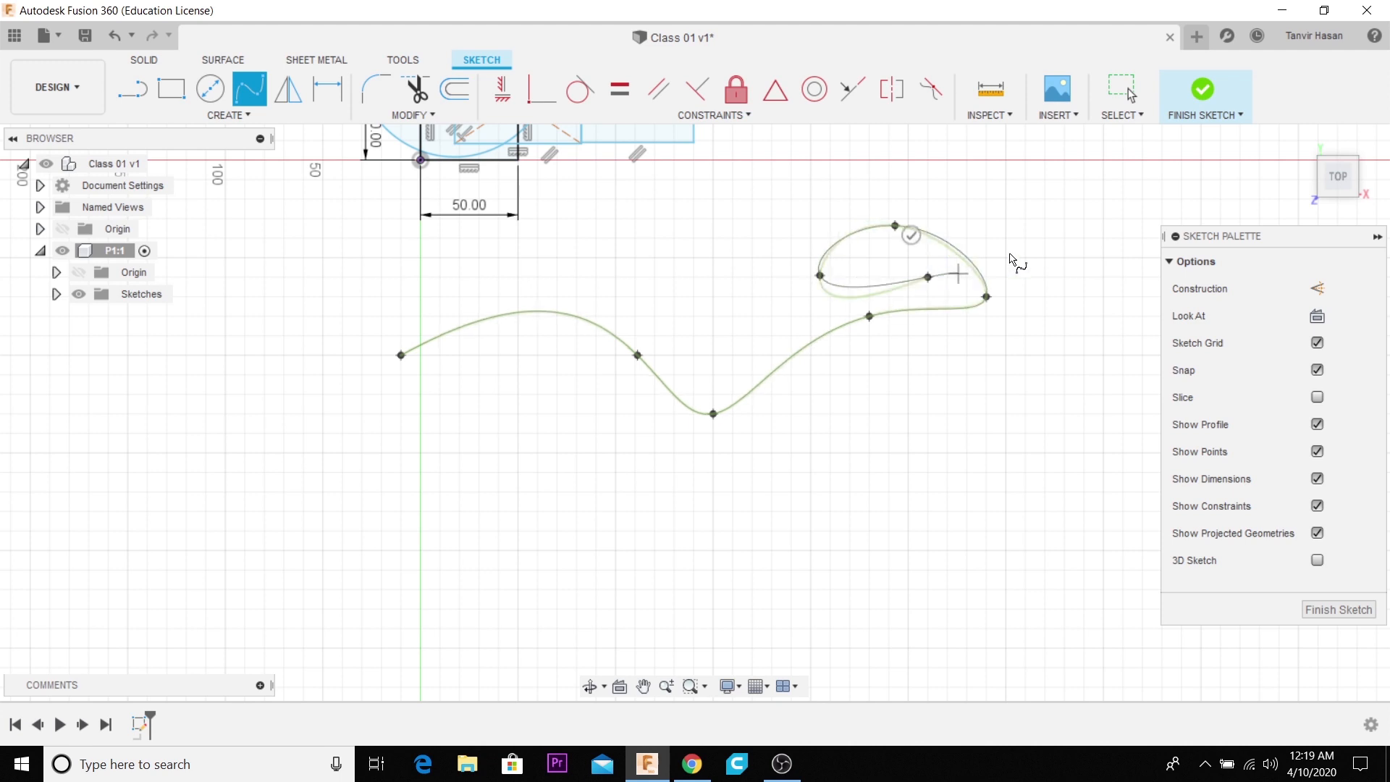
left_click(911, 236)
- Delete all the practice geometry from the sketch, including the ellipse, pentagon, arcs, circles, rectangles and spline
scroll(753, 402, "down", 6)
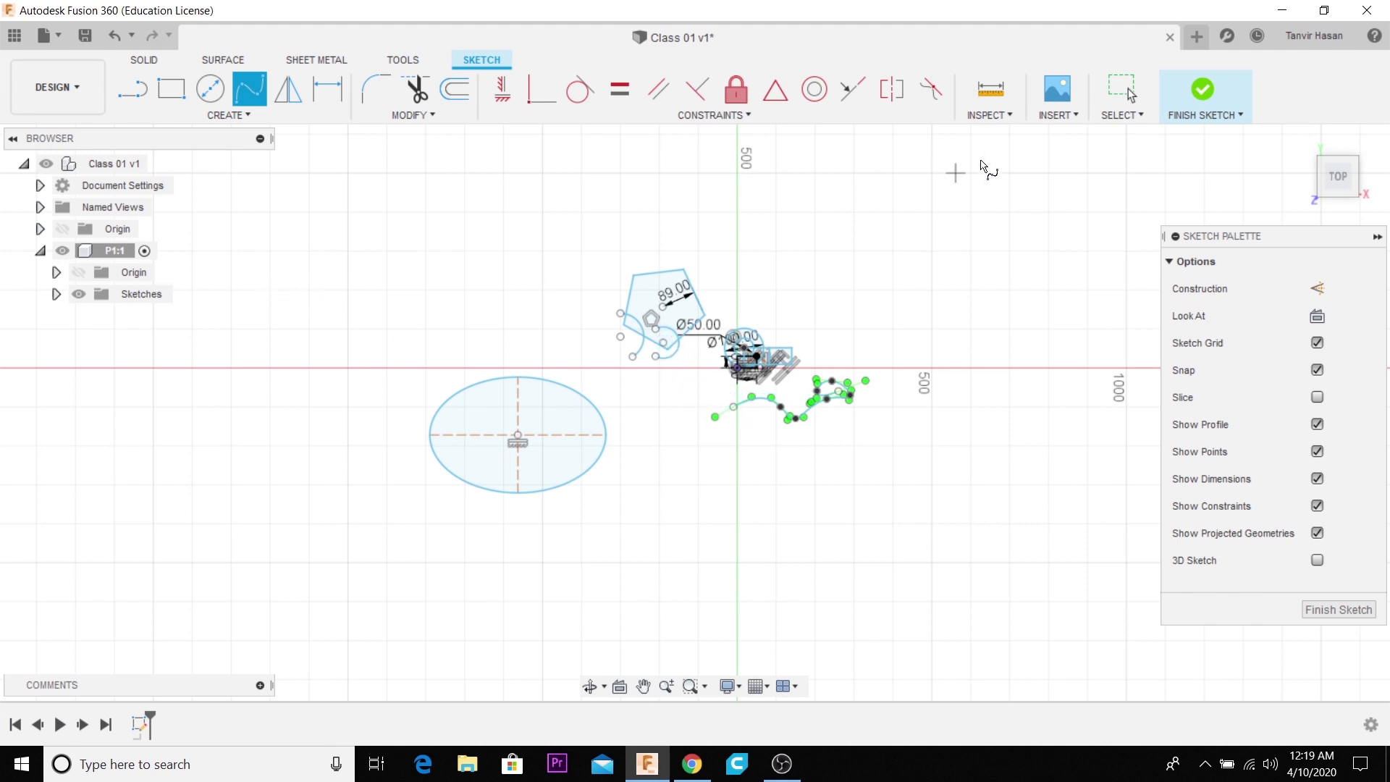
left_click(1115, 93)
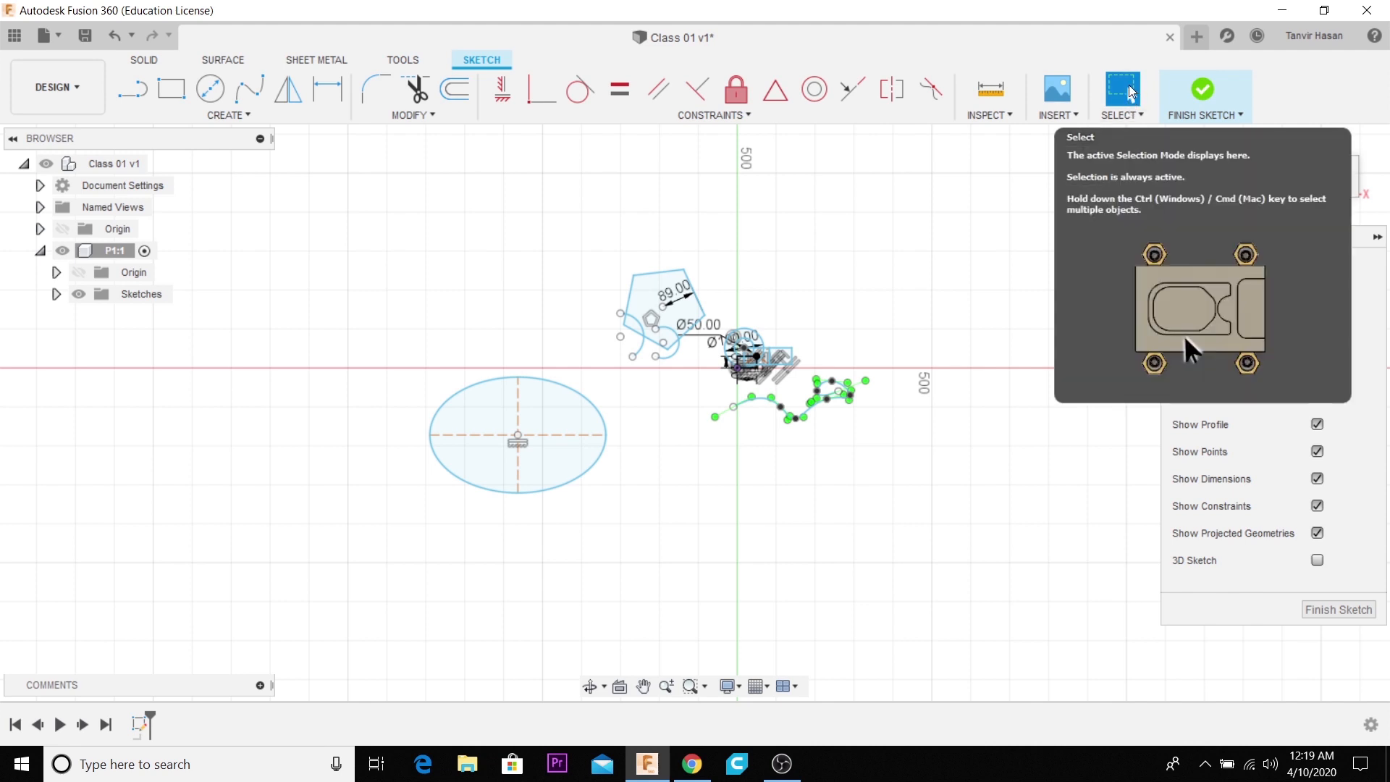
left_click_drag(358, 248, 978, 588)
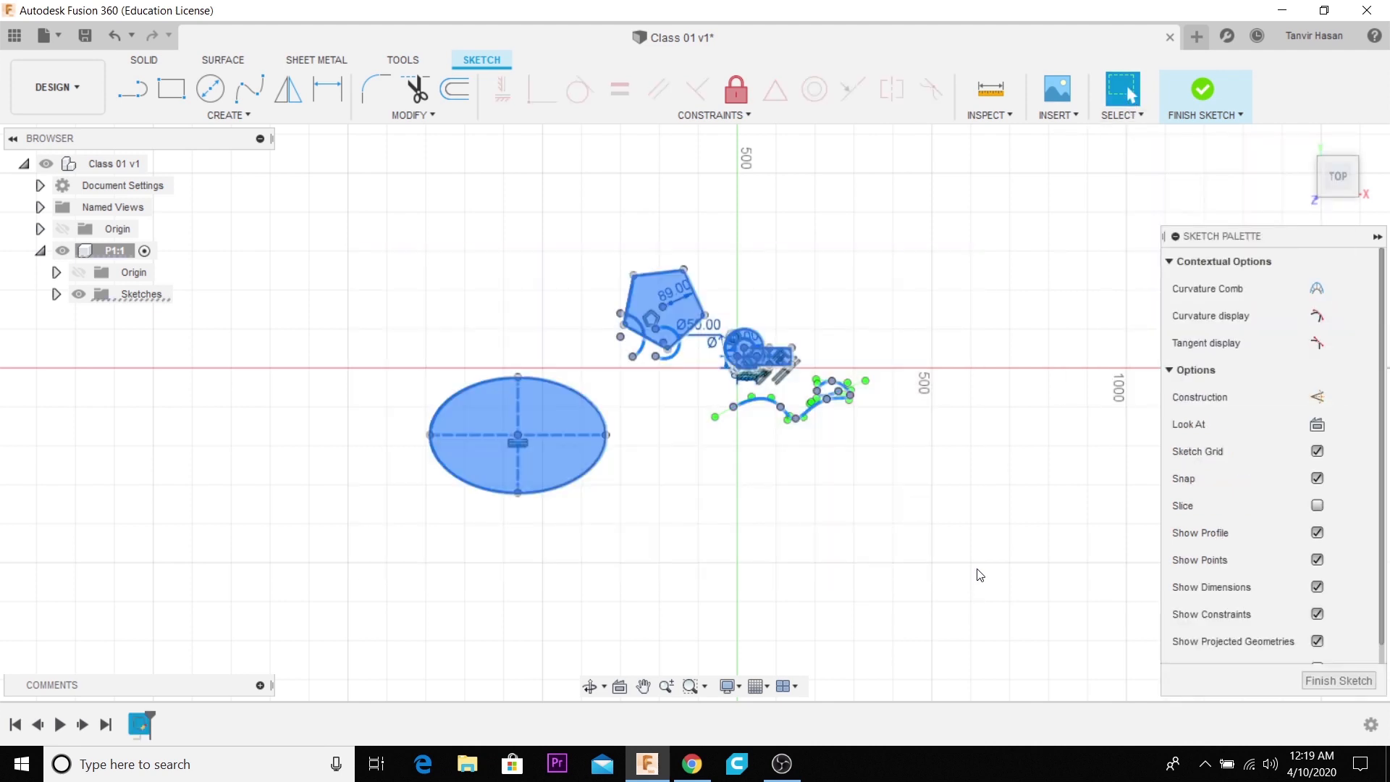
key("Delete")
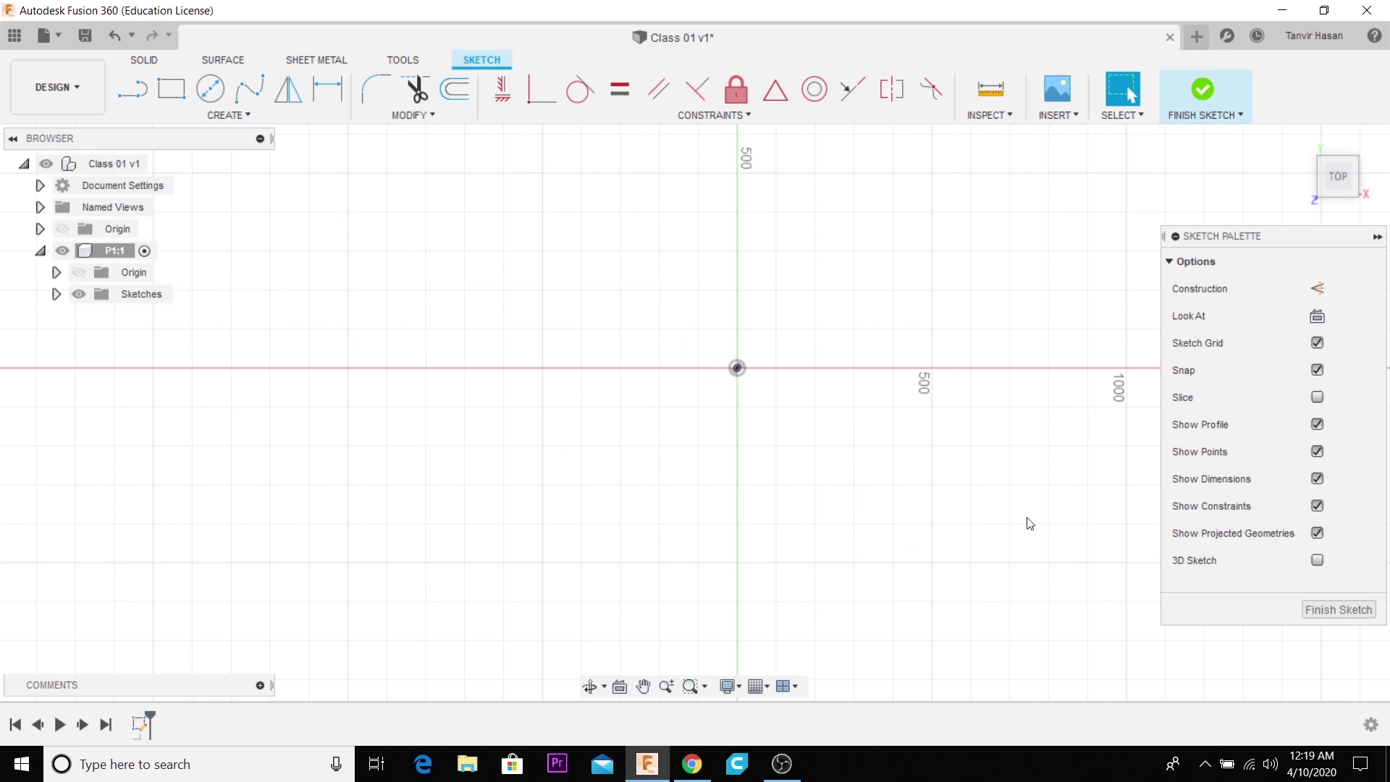
- Sketch a center rectangle on the origin, 300 mm wide and 200 mm high
scroll(601, 409, "up", 6)
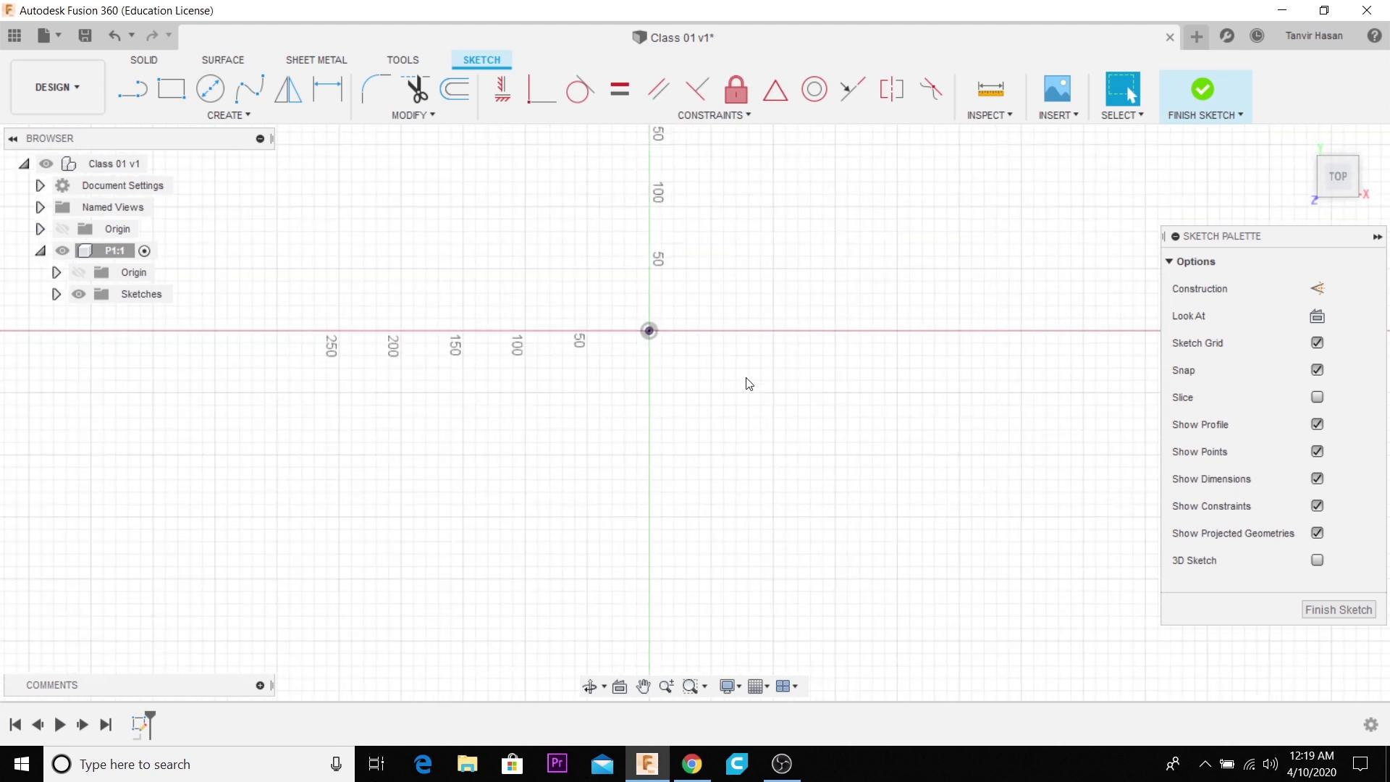
left_click(174, 97)
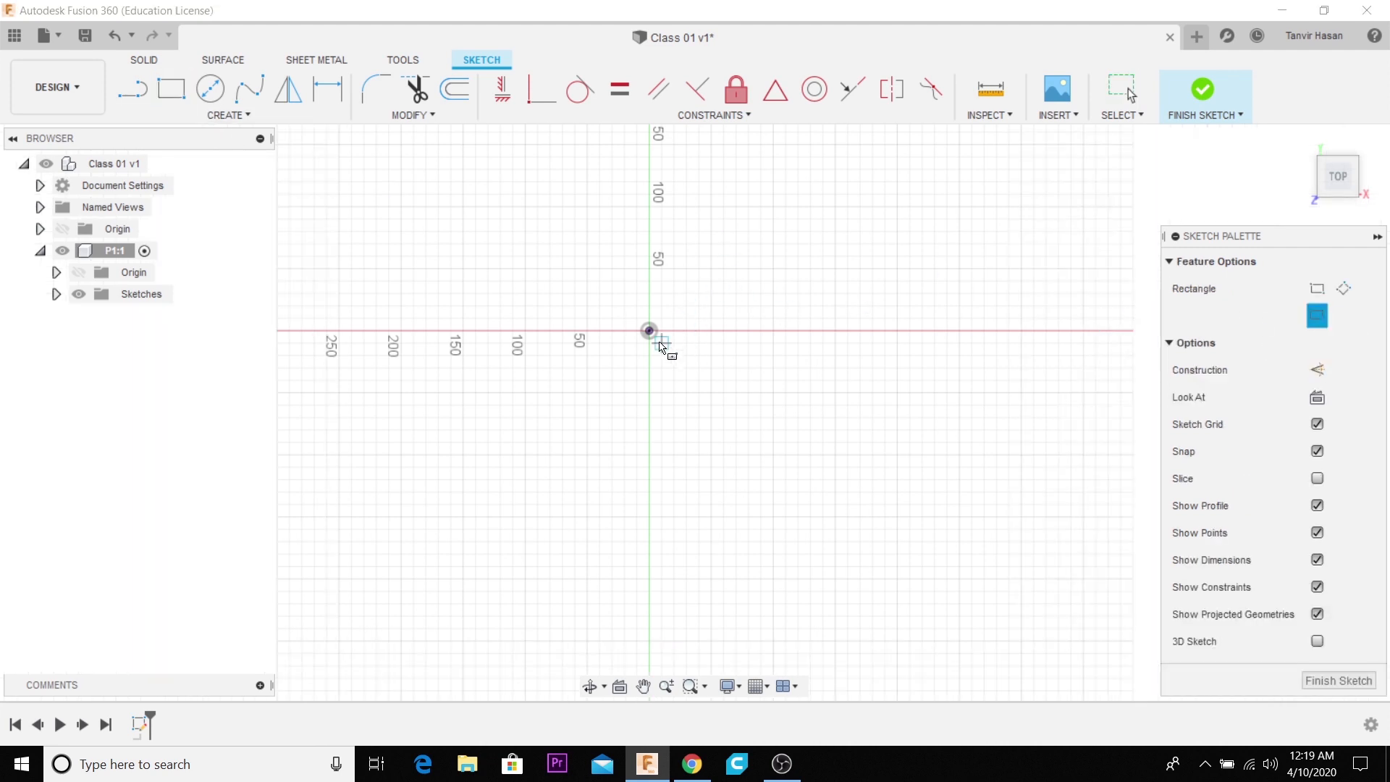
scroll(652, 341, "up", 3)
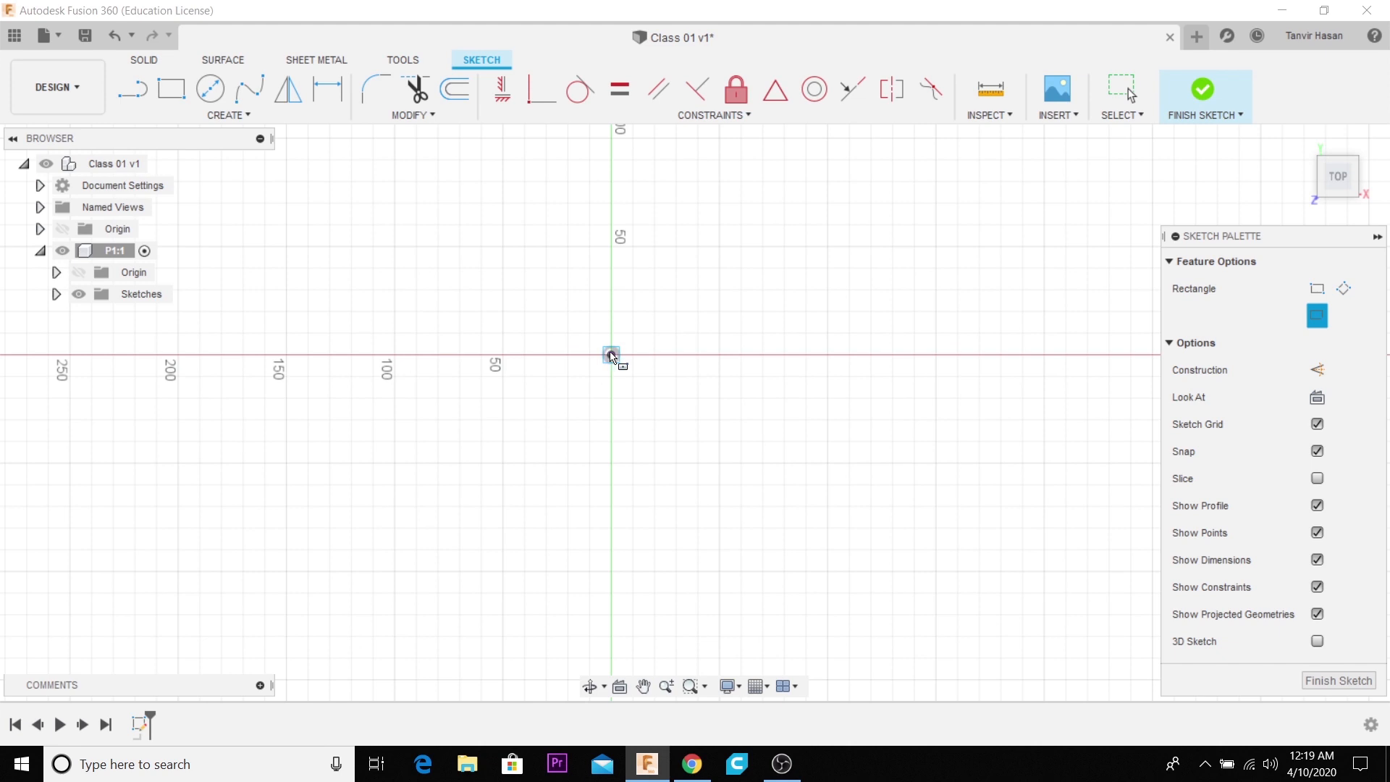
left_click(610, 354)
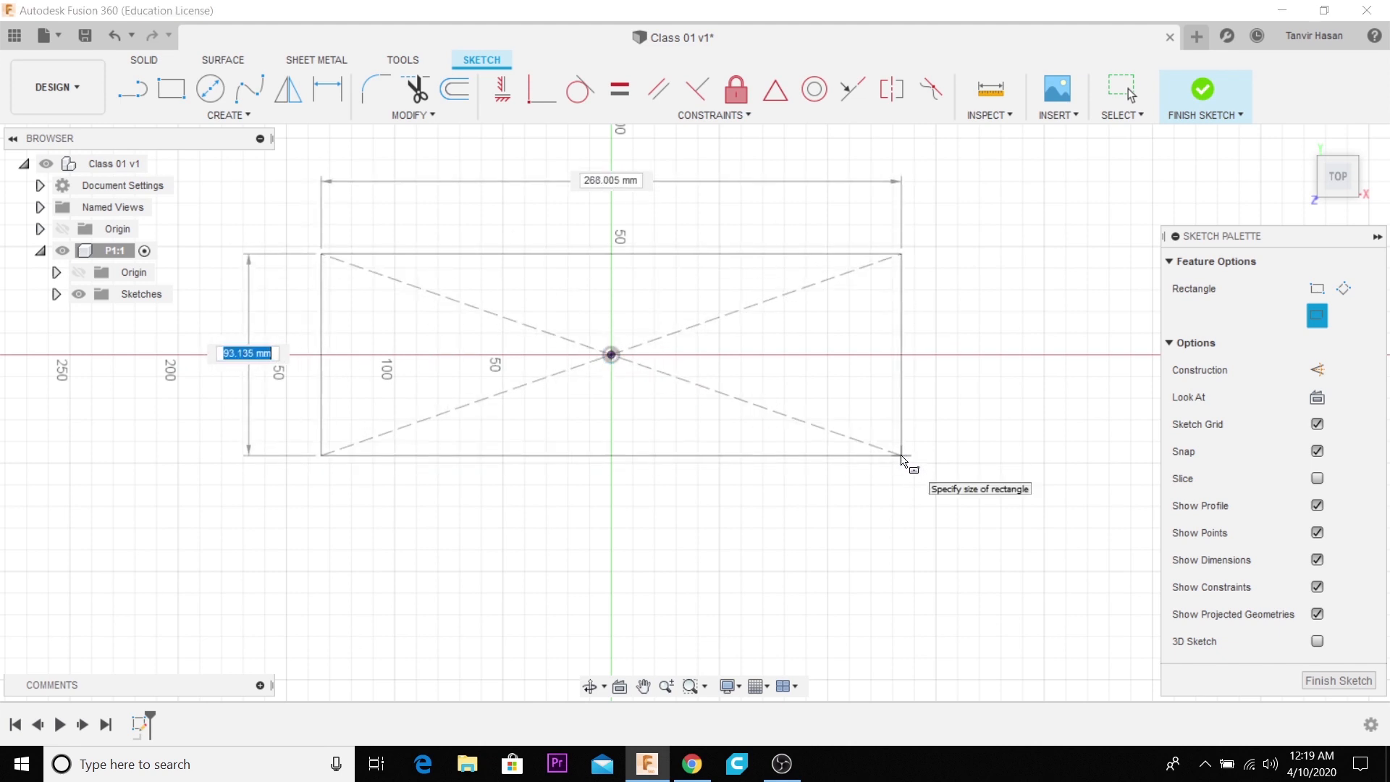
type("00")
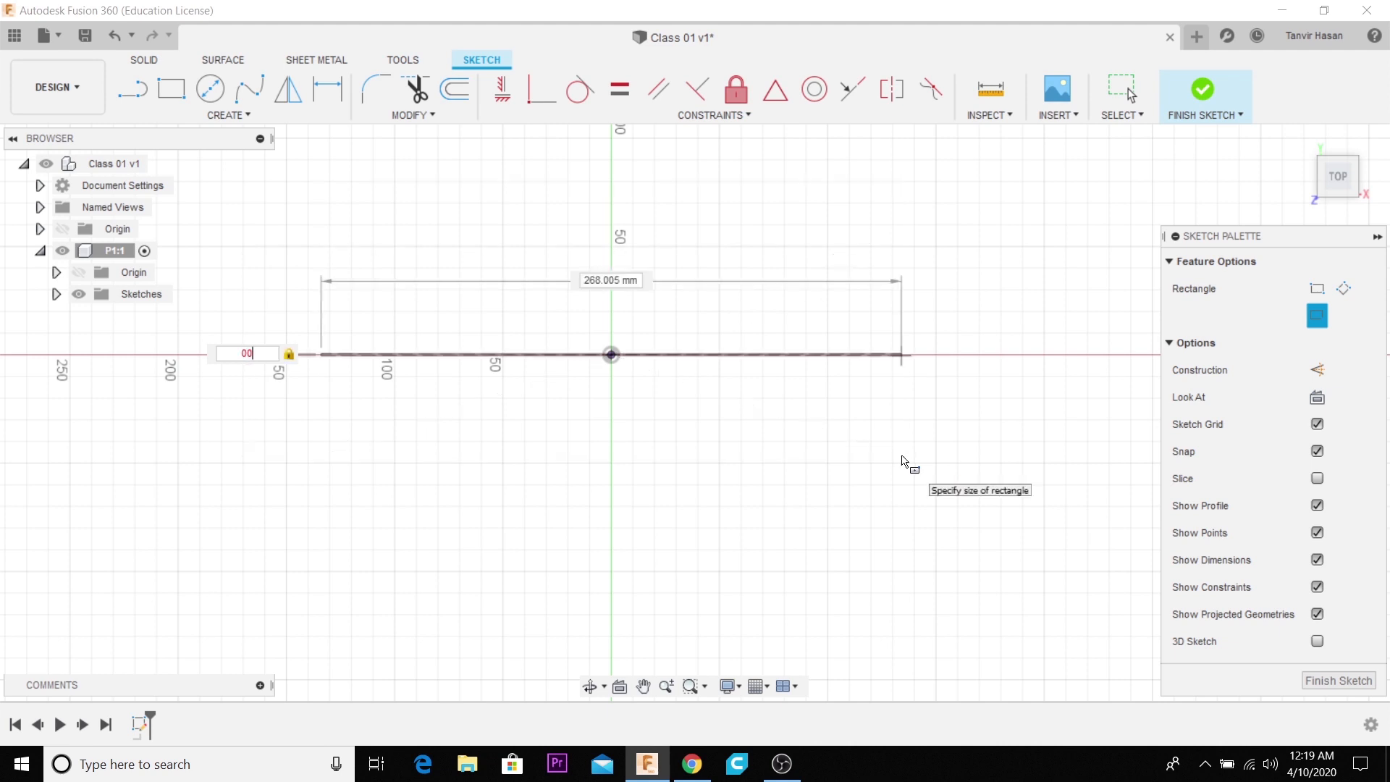
key("BackSpace")
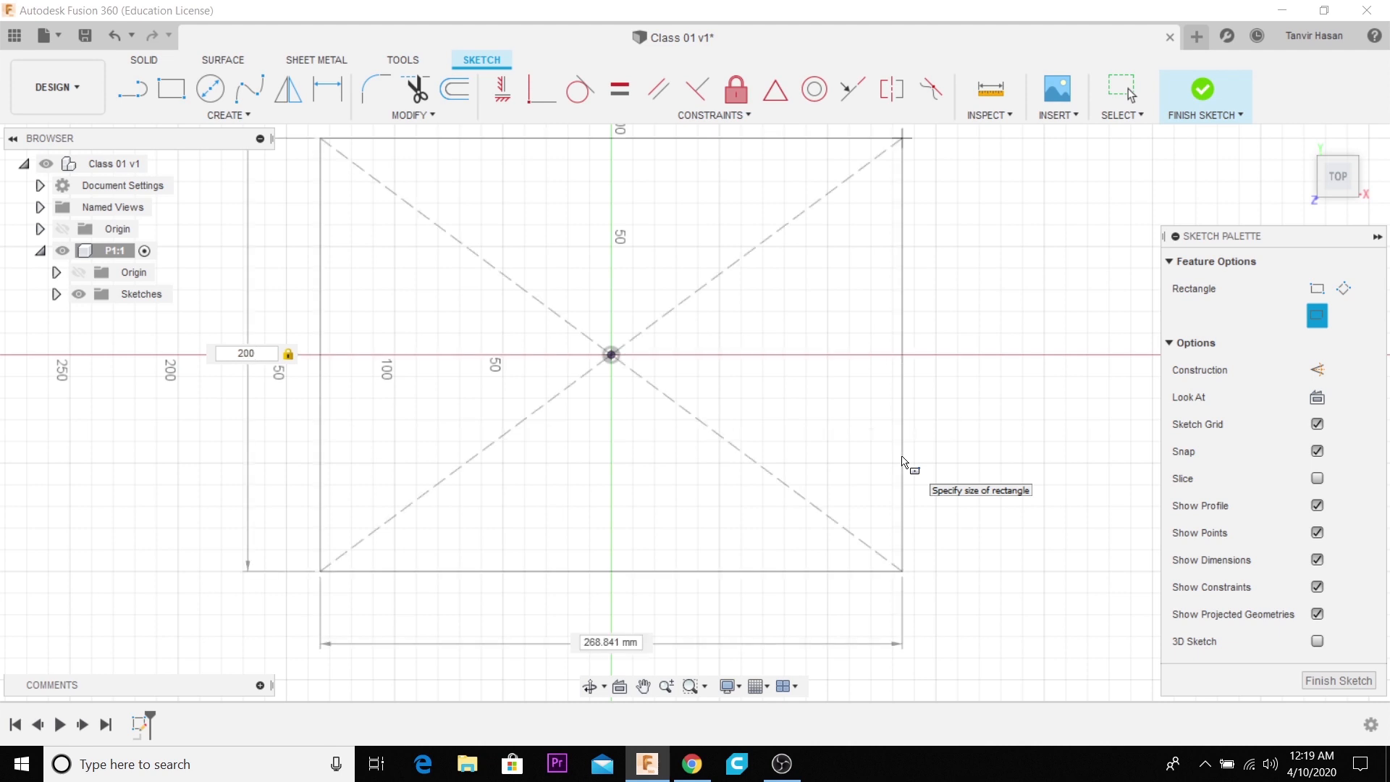
key("Tab")
type("3")
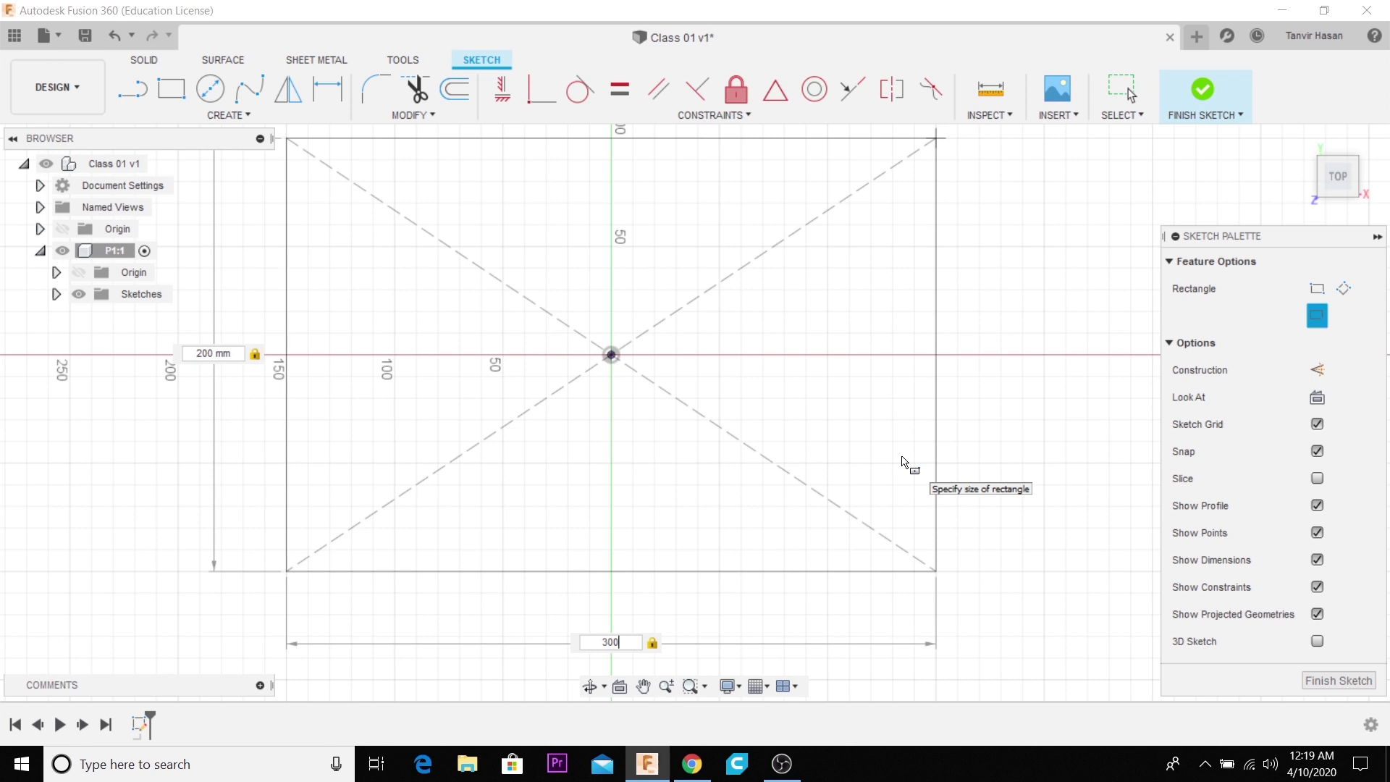
key("Return")
- Sketch 2-point rectangles inside the large rectangle's upper corners, about 20 x 50 mm at the right and about 20 x 60 mm at the left
scroll(754, 533, "down", 3)
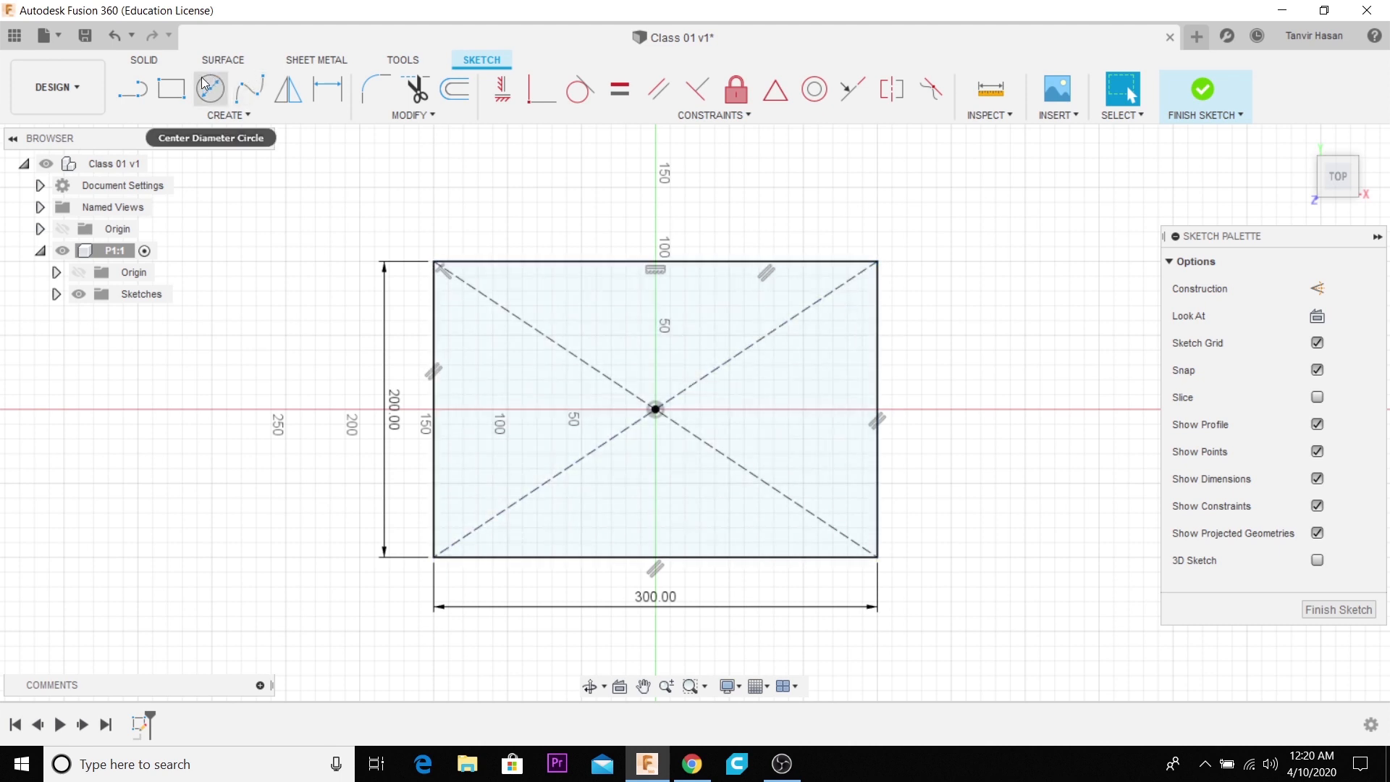
key("r")
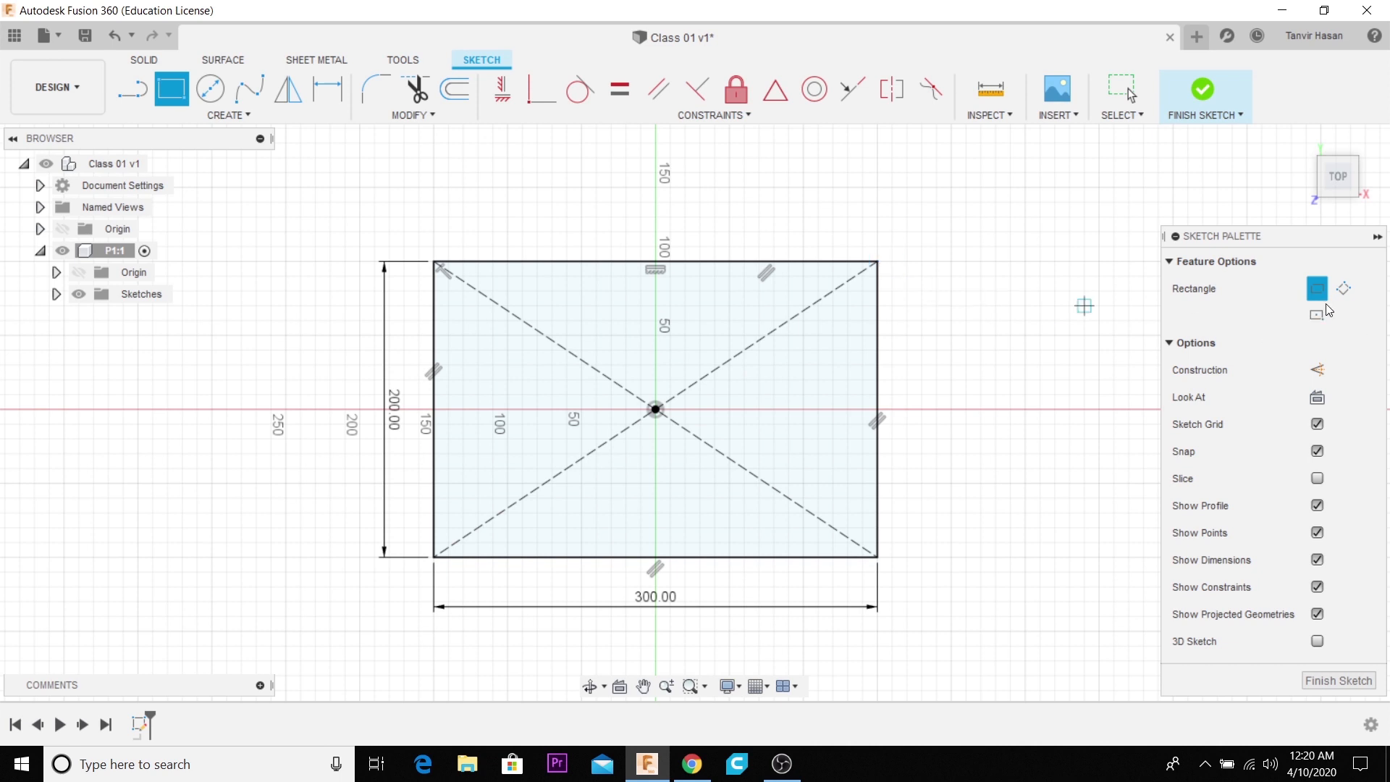
left_click(878, 262)
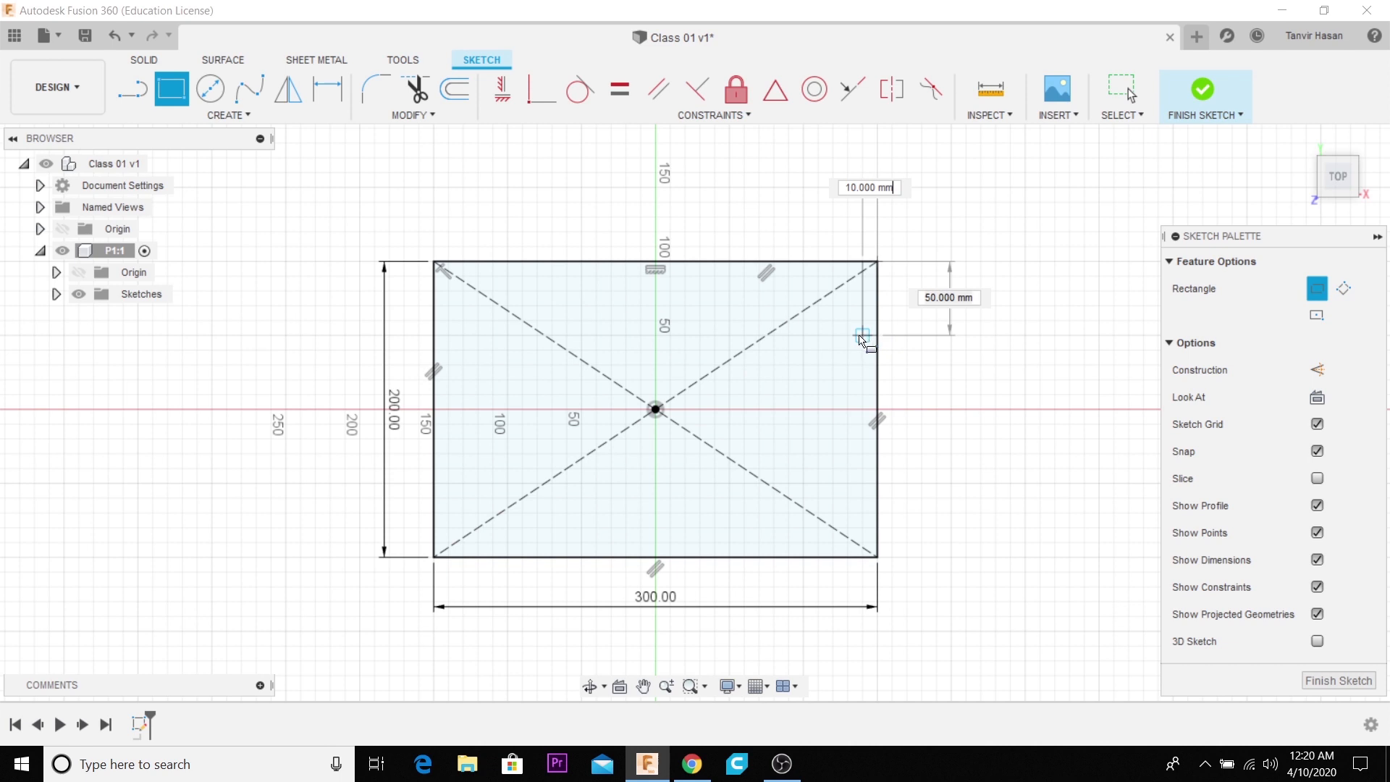
left_click(849, 335)
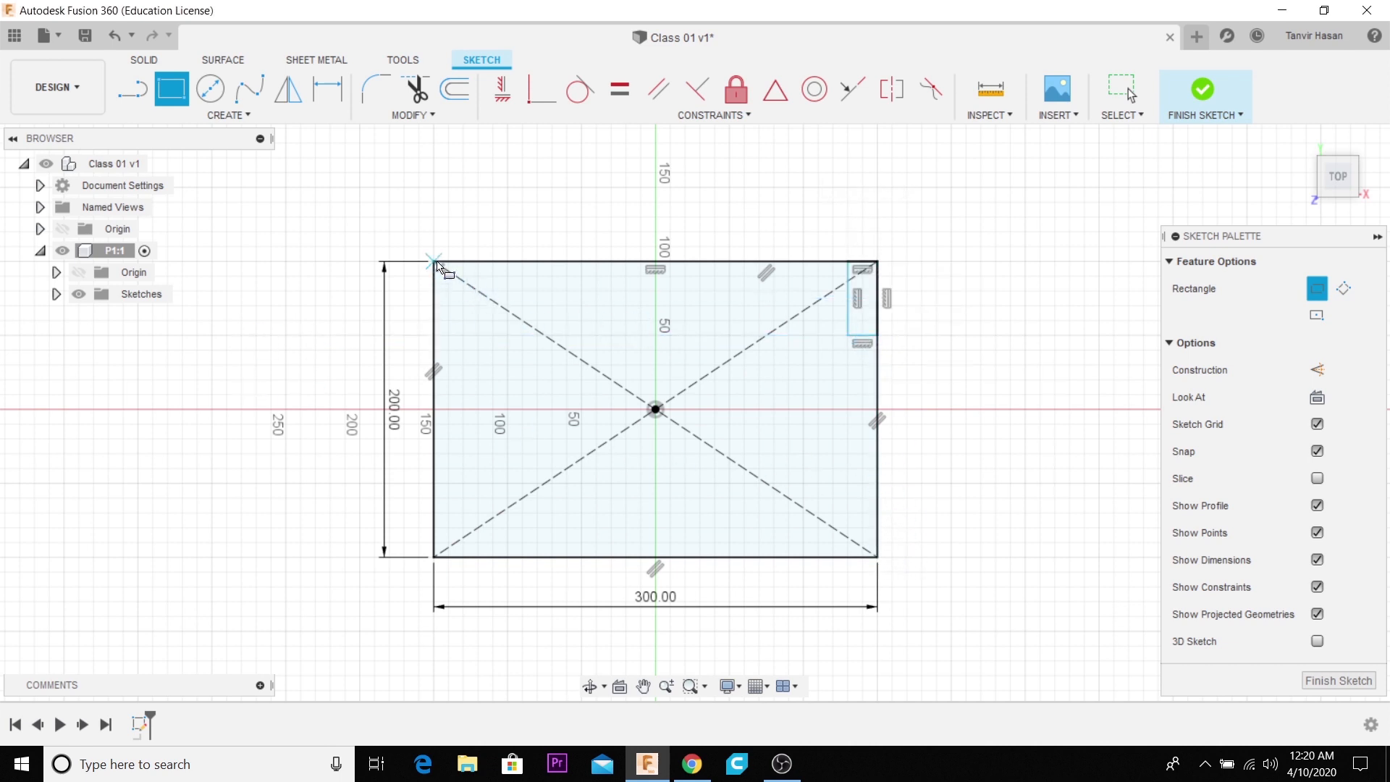
left_click(436, 263)
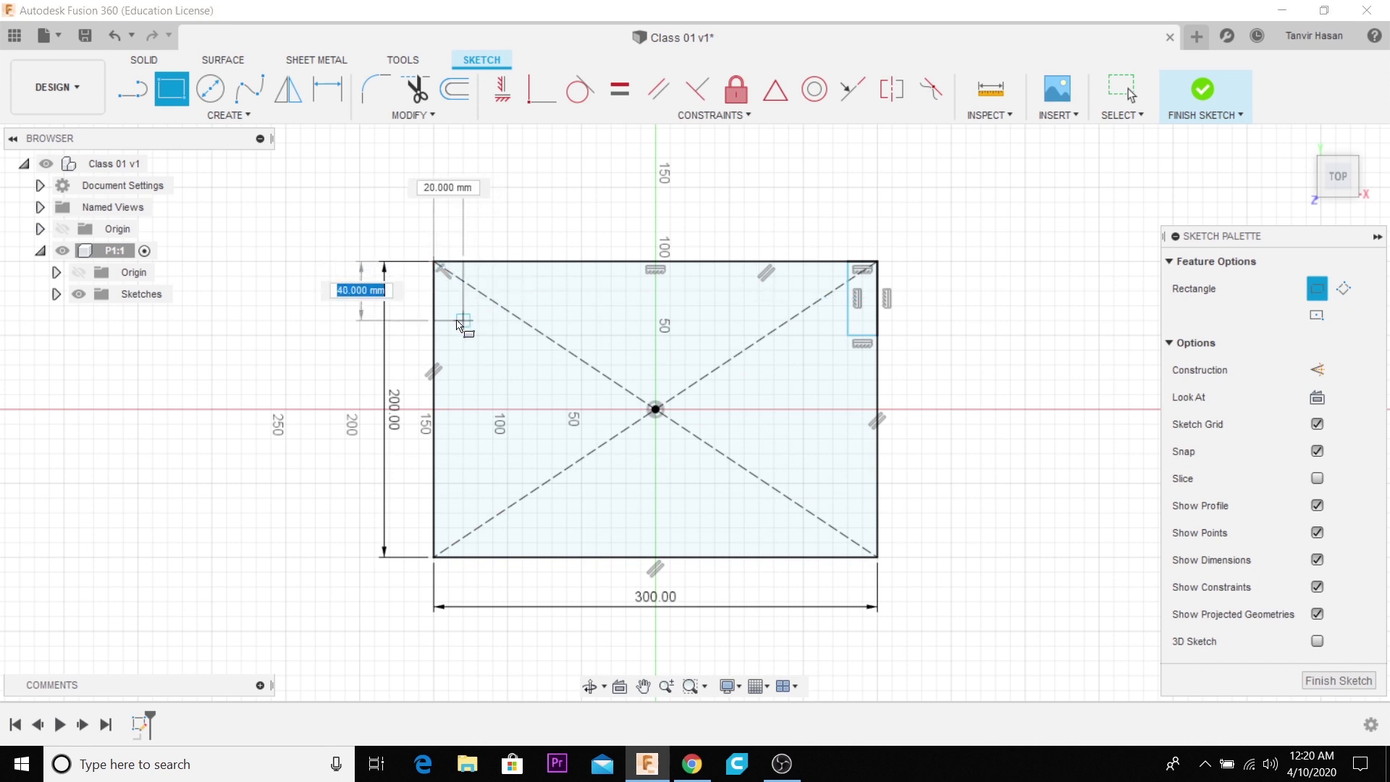
key("Return")
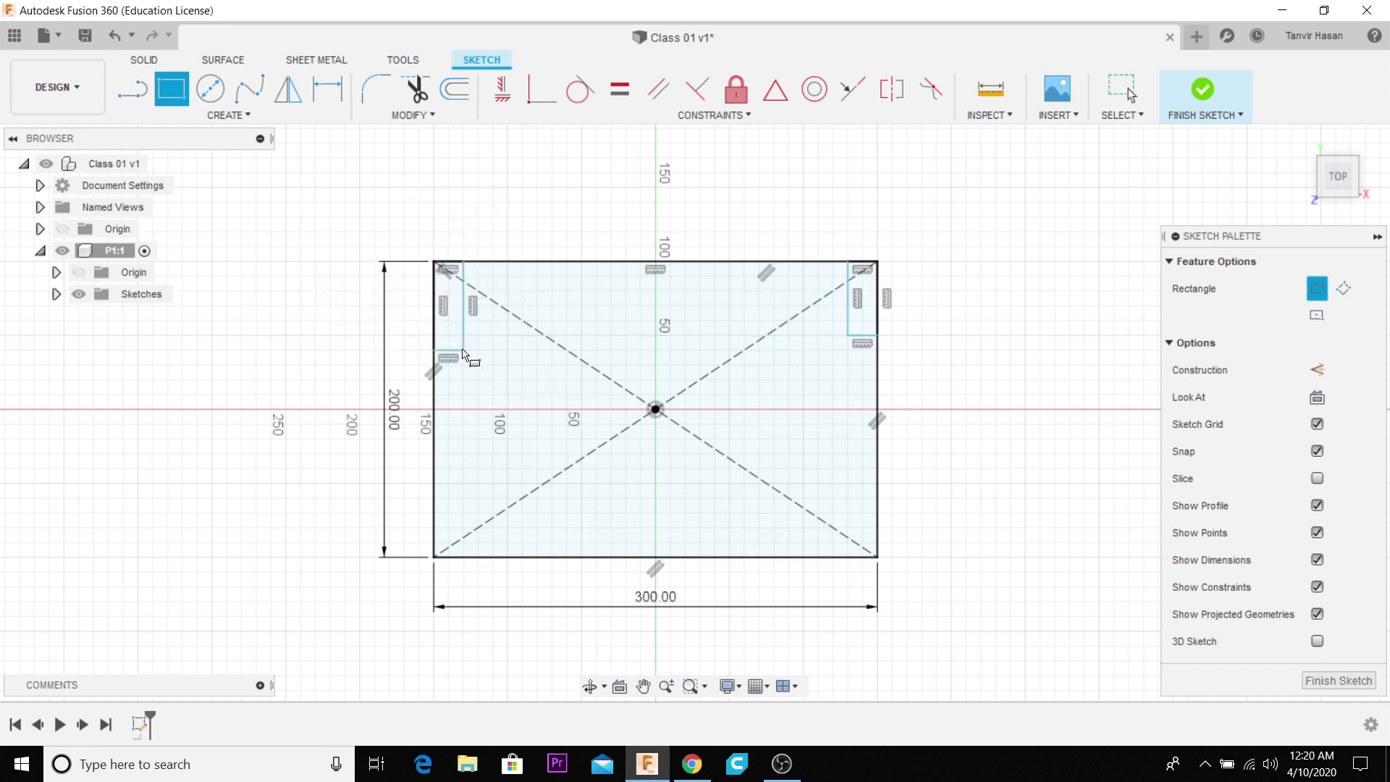
- Dimension the height of the upper-left corner rectangle and set it to 50 mm
left_click(327, 90)
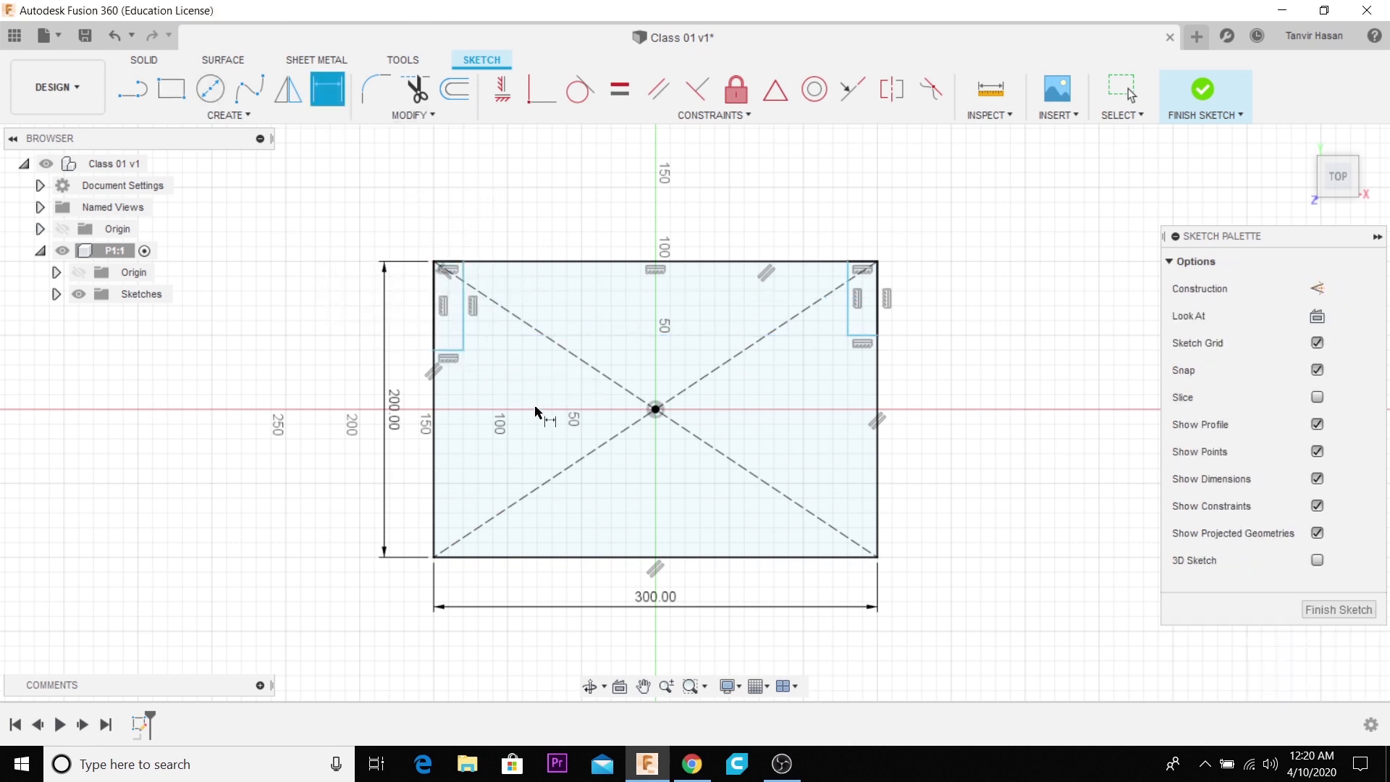
scroll(470, 336, "up", 3)
left_click(464, 333)
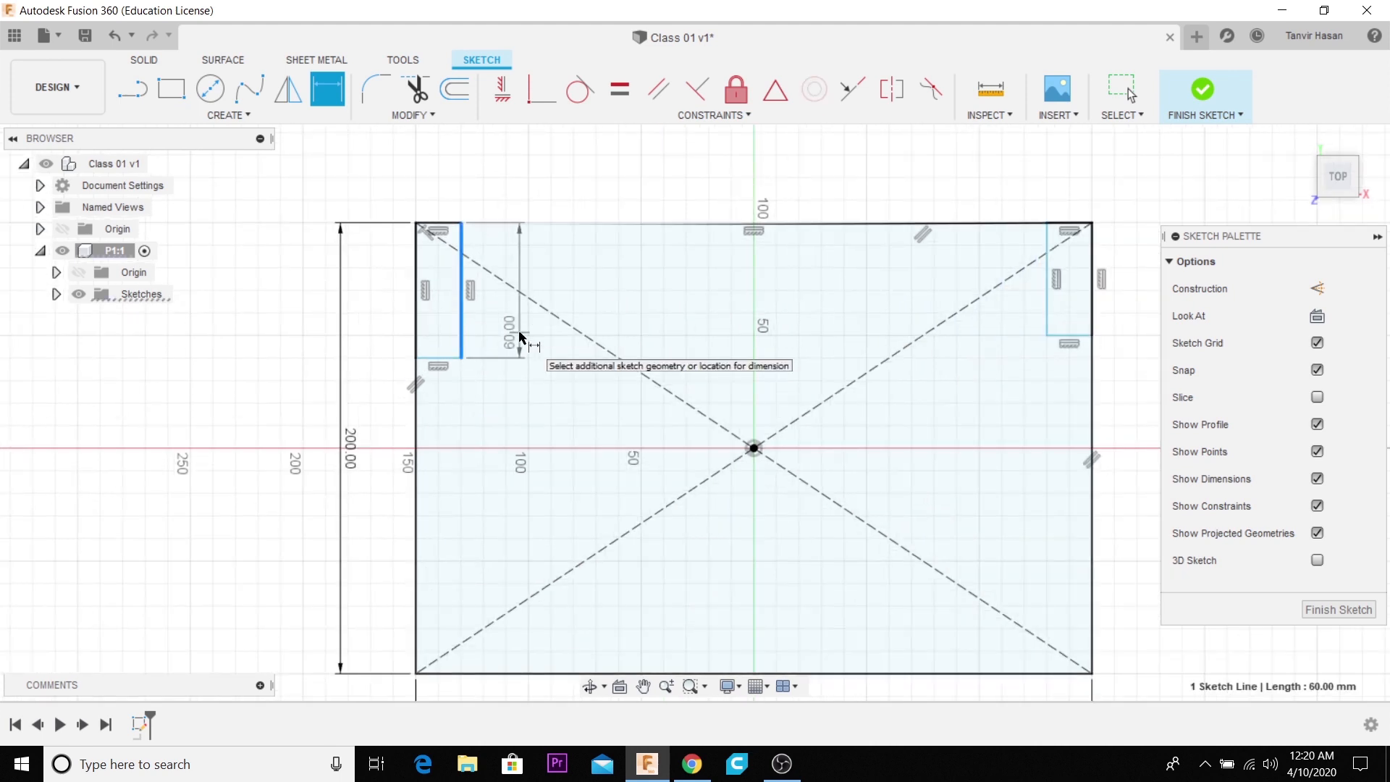
left_click(521, 337)
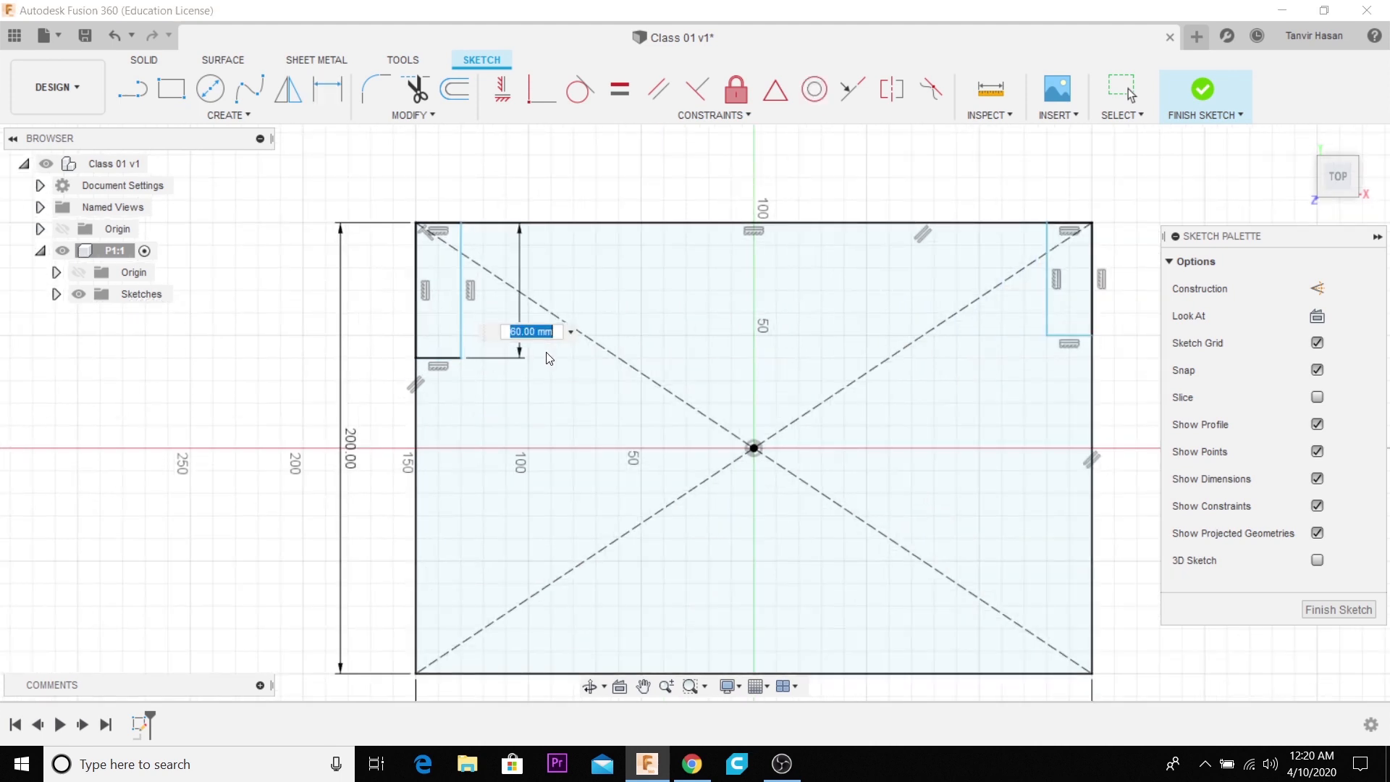
type("50")
key("Return")
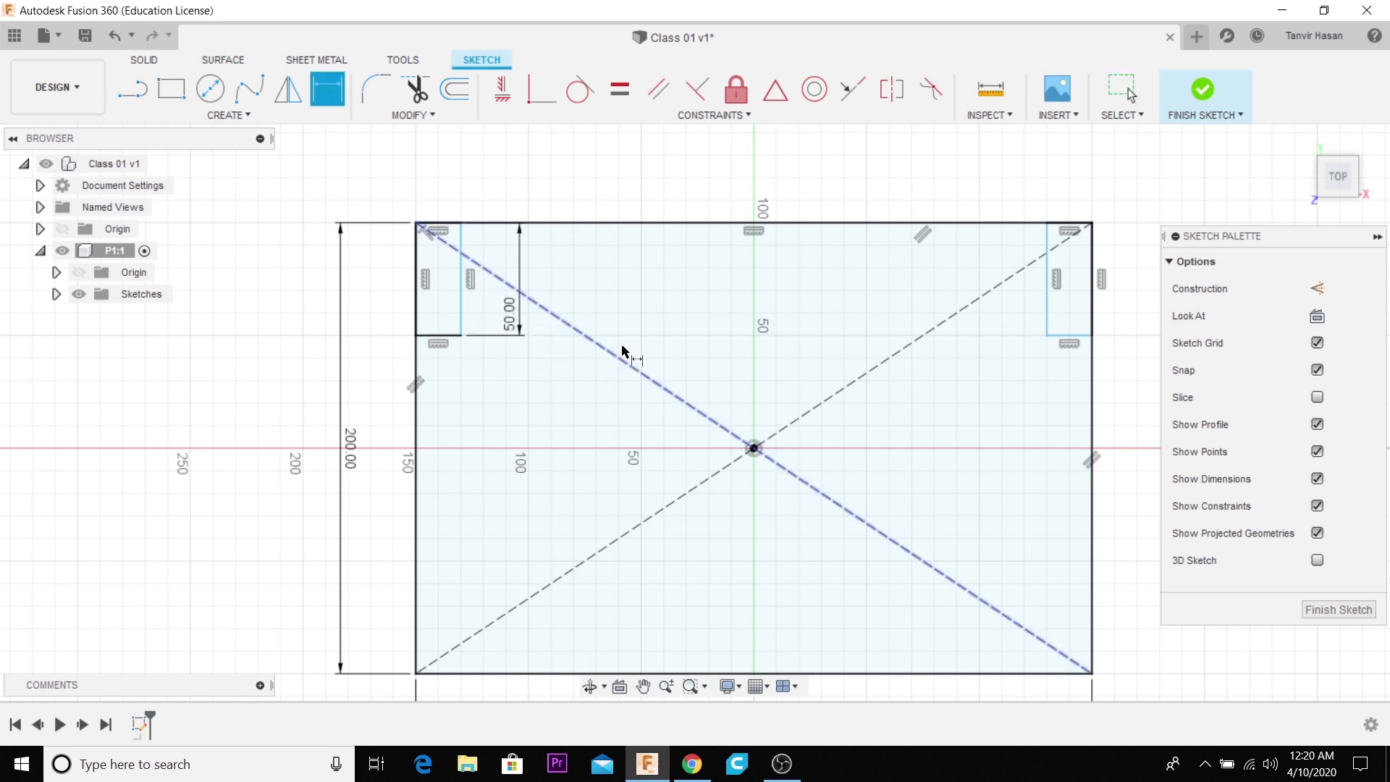
- Dimension the height of the upper-right corner rectangle and set it to 50 mm
left_click(1048, 300)
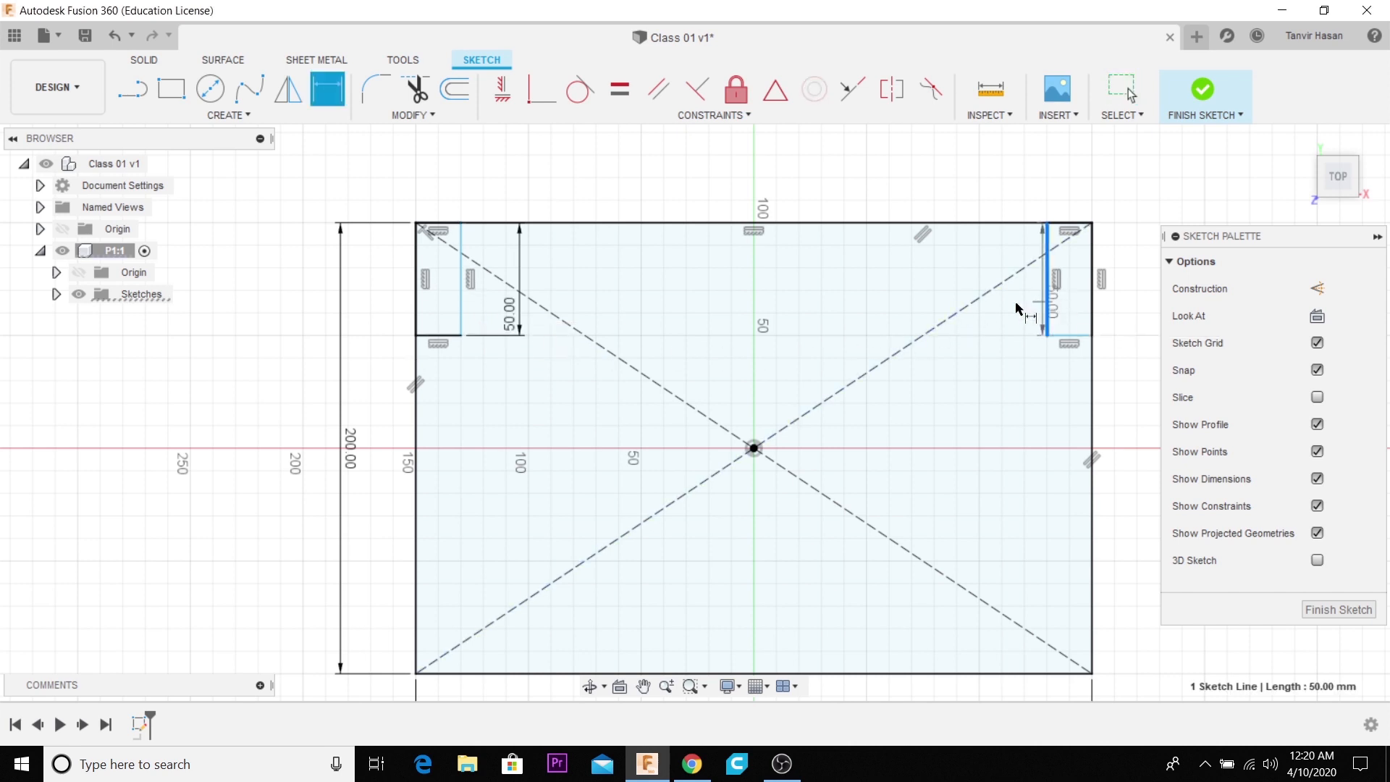
left_click(945, 305)
type("50")
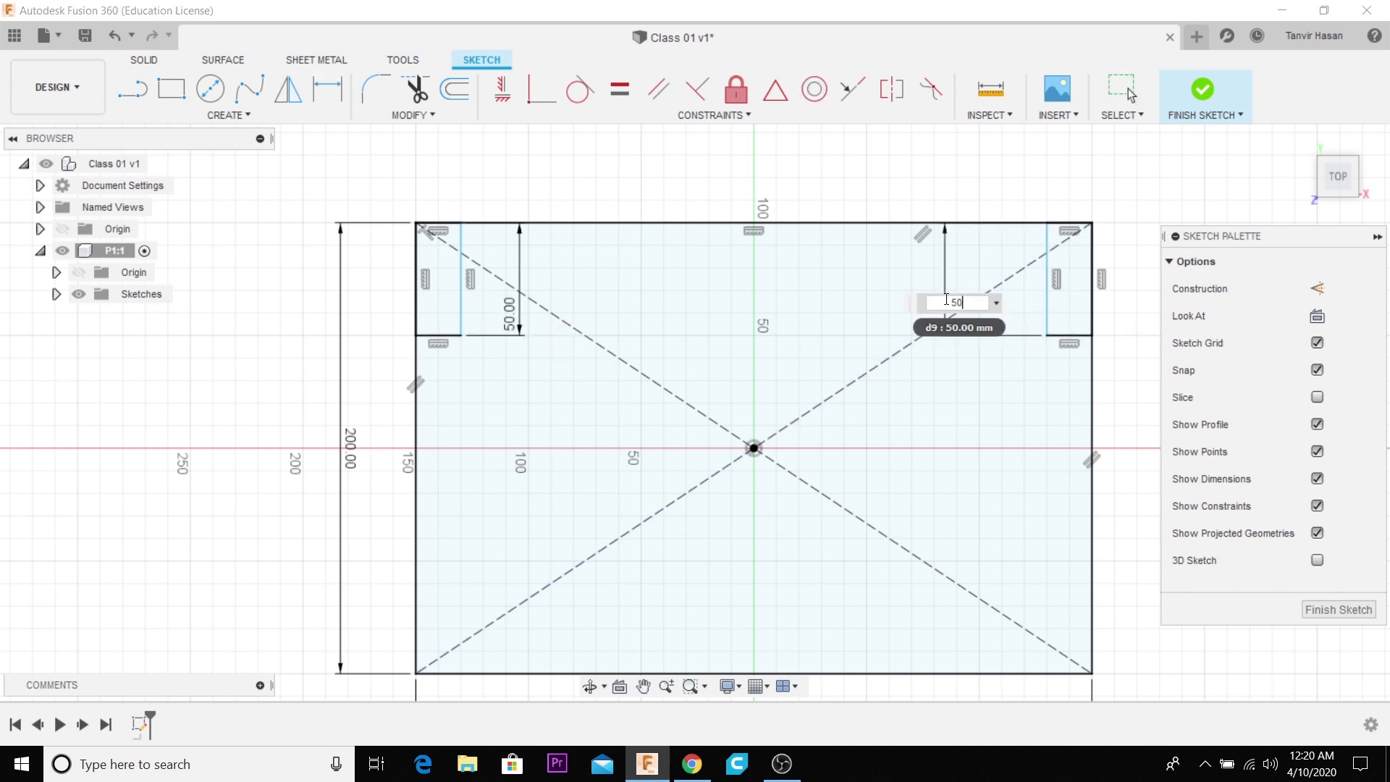
key("Return")
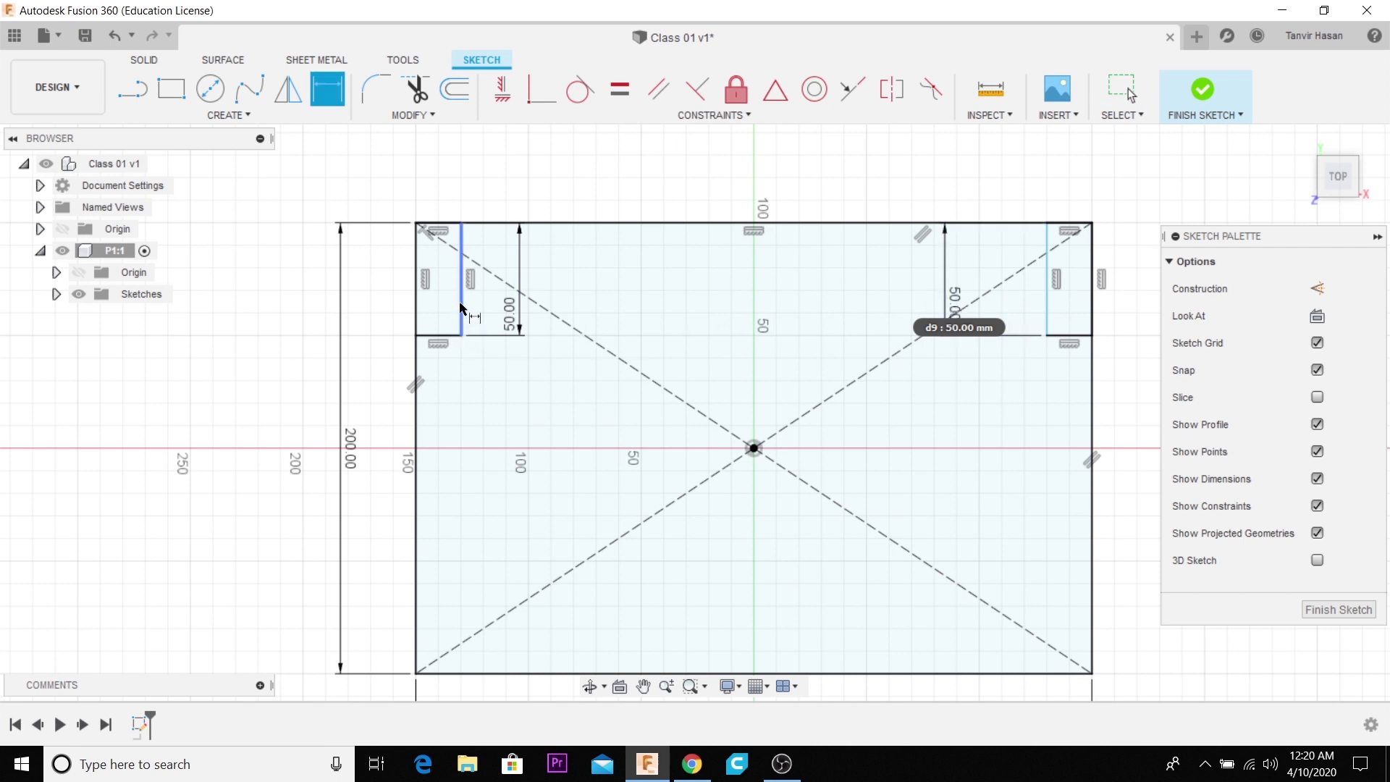
- Dimension the width of the upper-left corner rectangle and set it to 30 mm
left_click(448, 336)
left_click(485, 423)
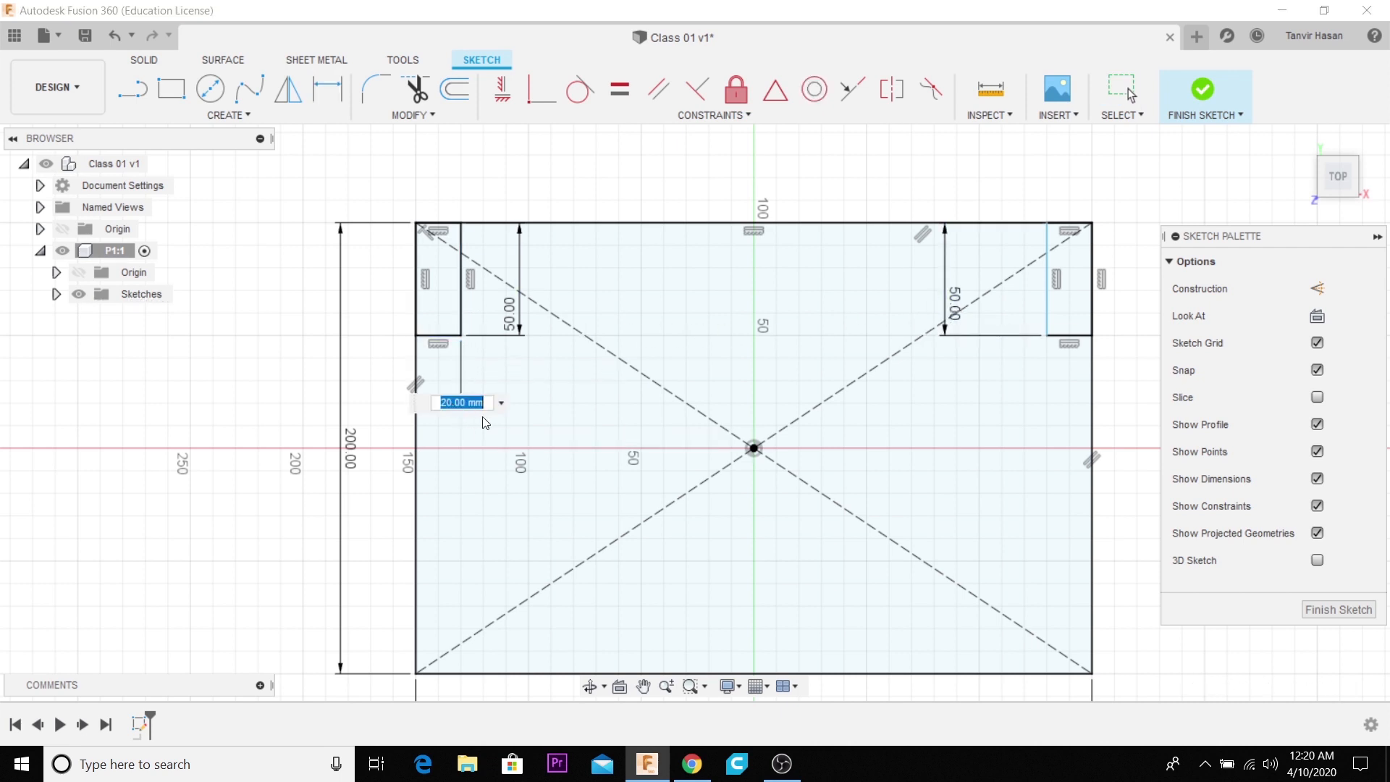
type("30")
key("Return")
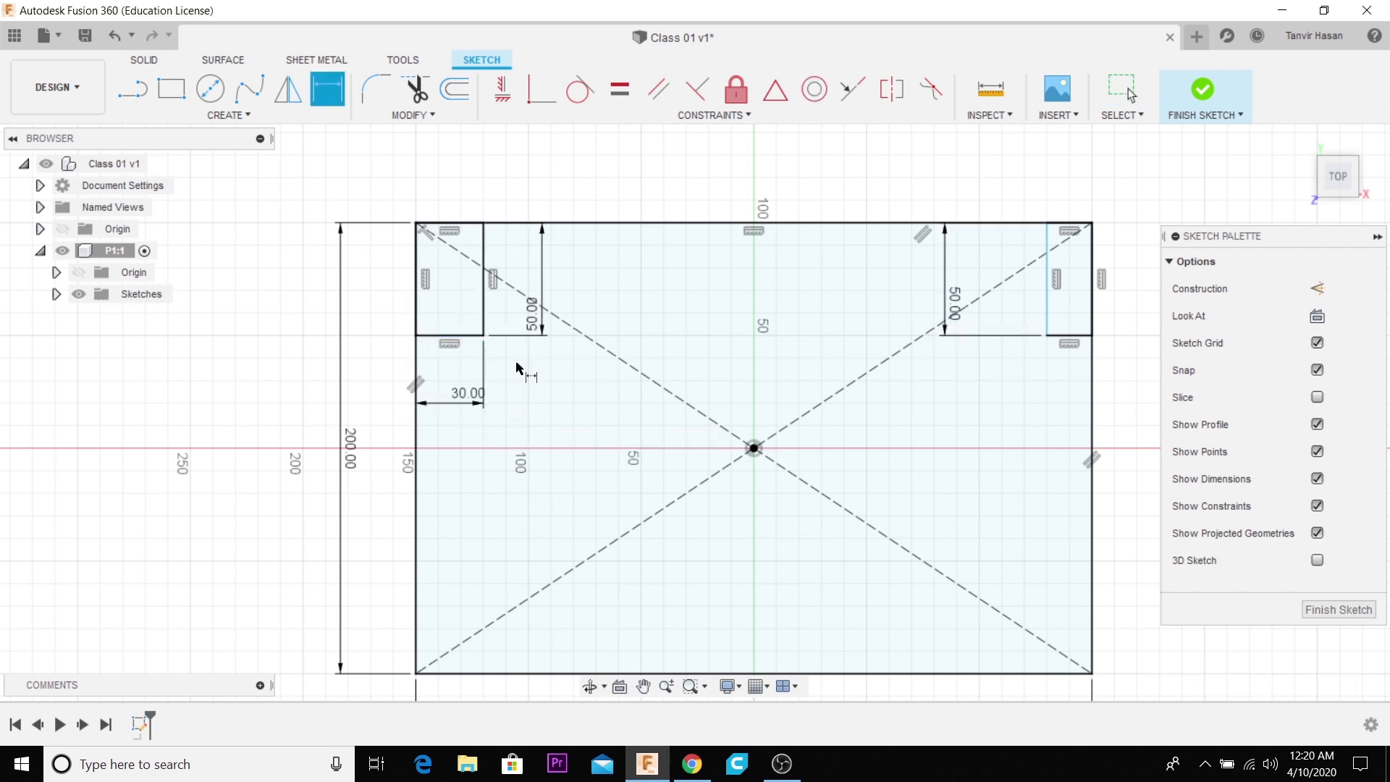
- Dimension the width of the upper-right corner rectangle and set it to 30 mm
left_click(1064, 336)
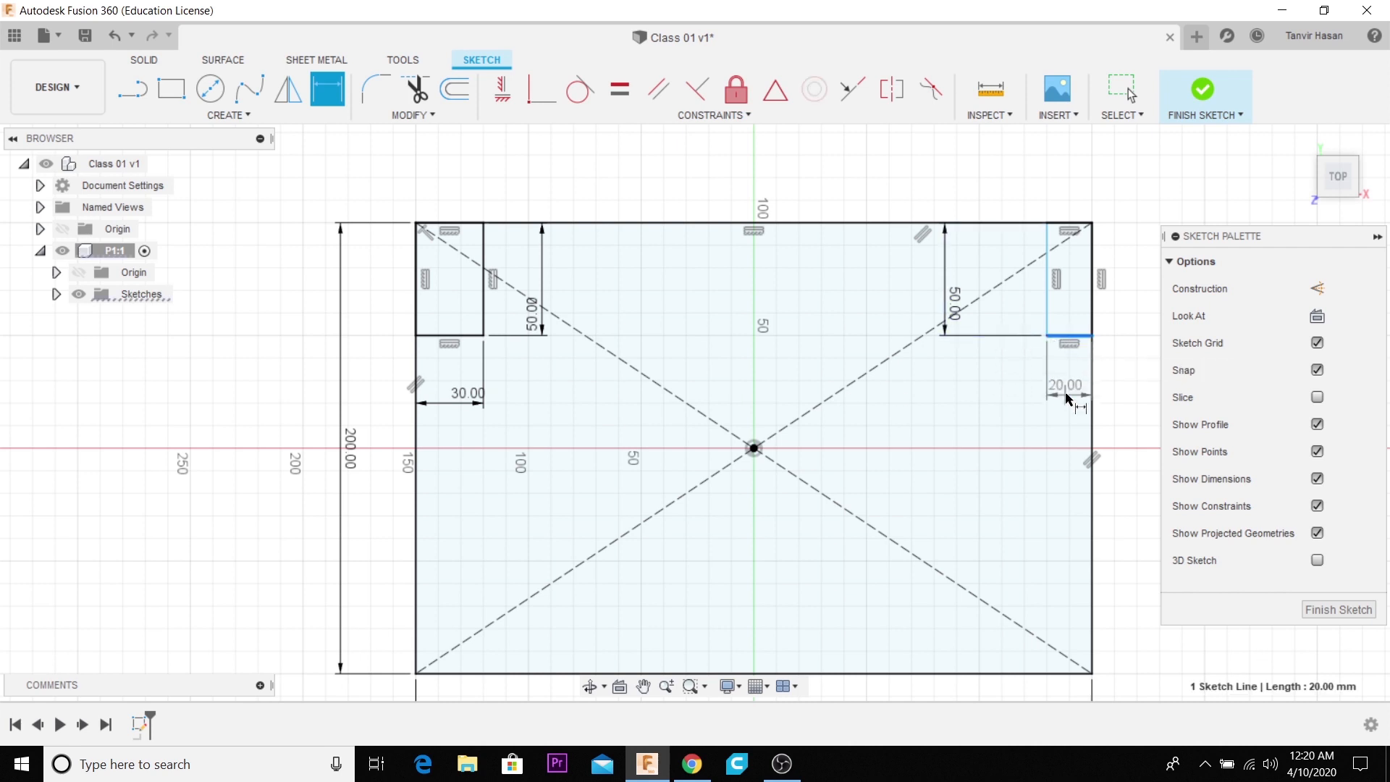
left_click(1067, 399)
type("3")
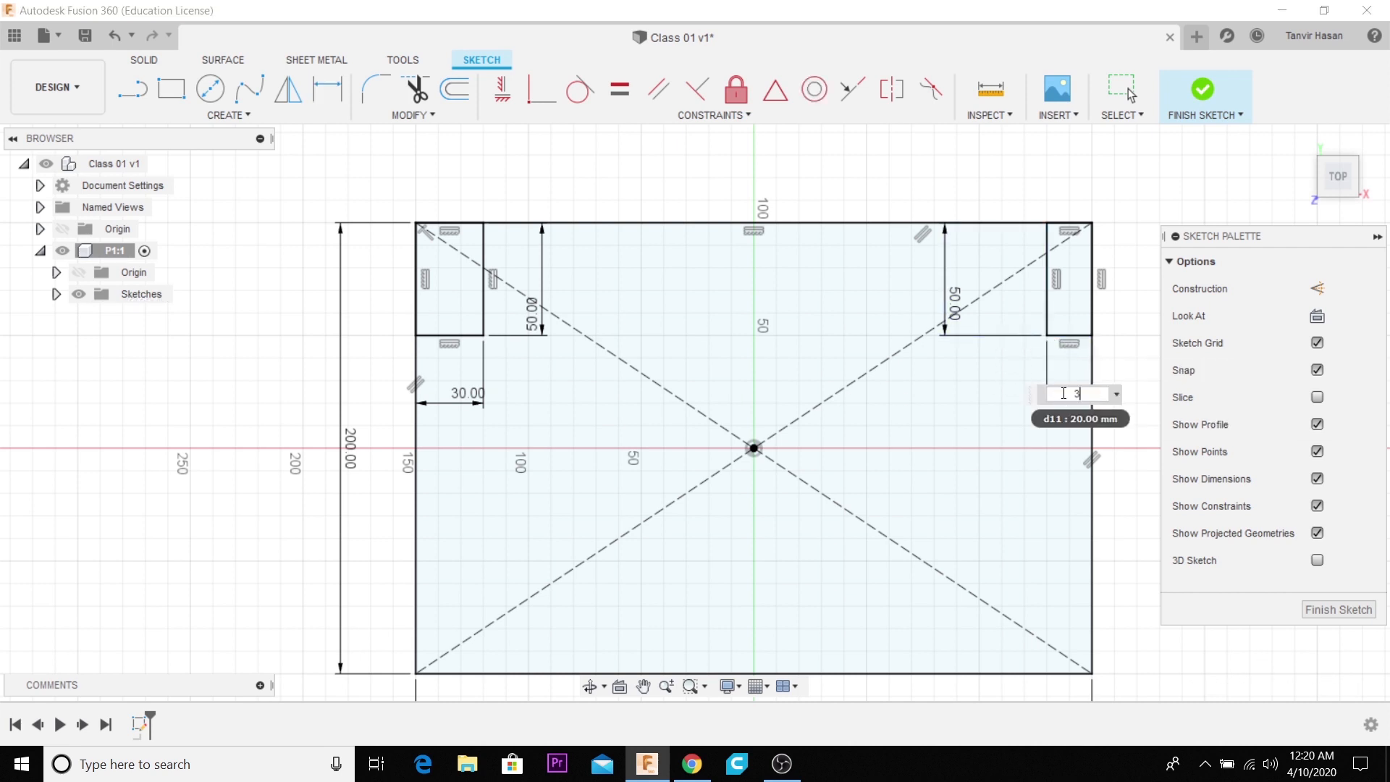
type("0")
key("Return")
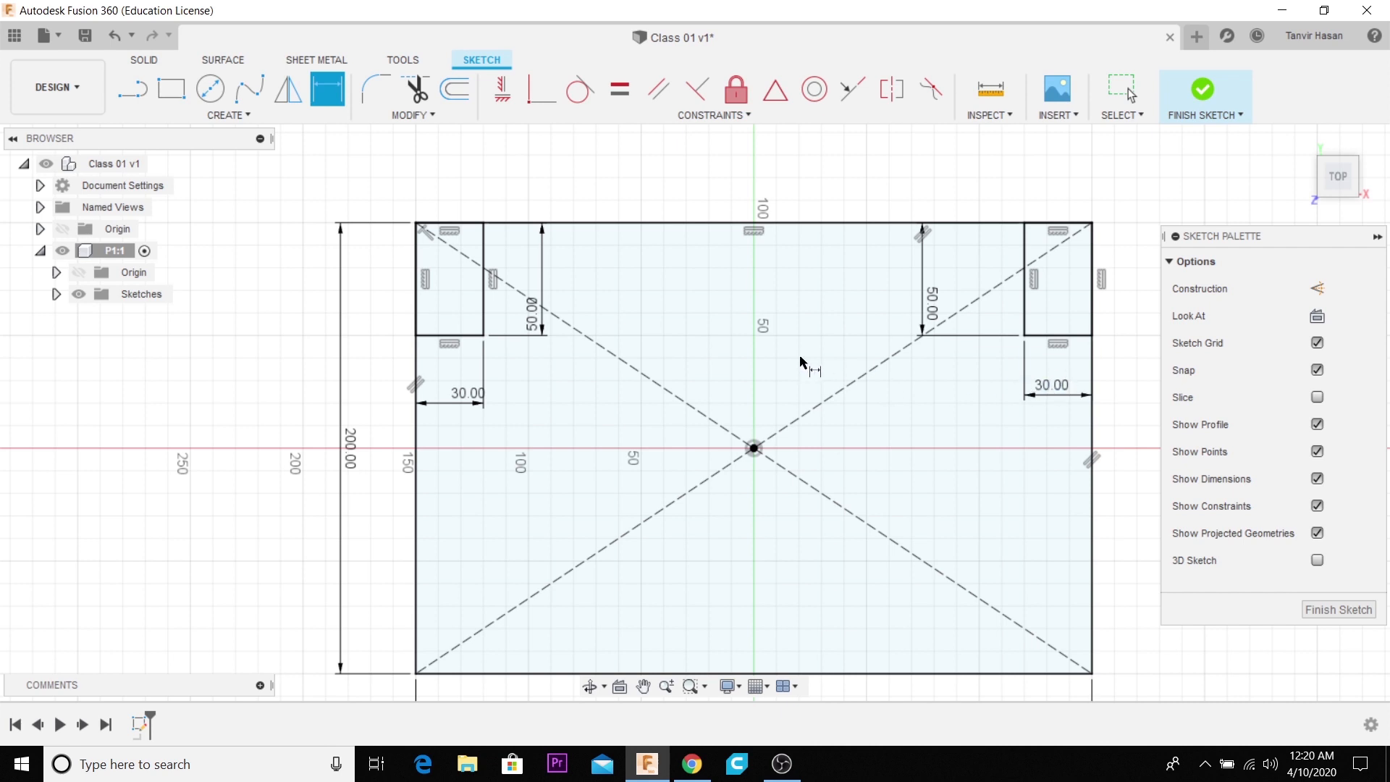
- Draw a horizontal line through the origin between the large rectangle's side midpoints and convert it to a construction line
scroll(334, 271, "down", 2)
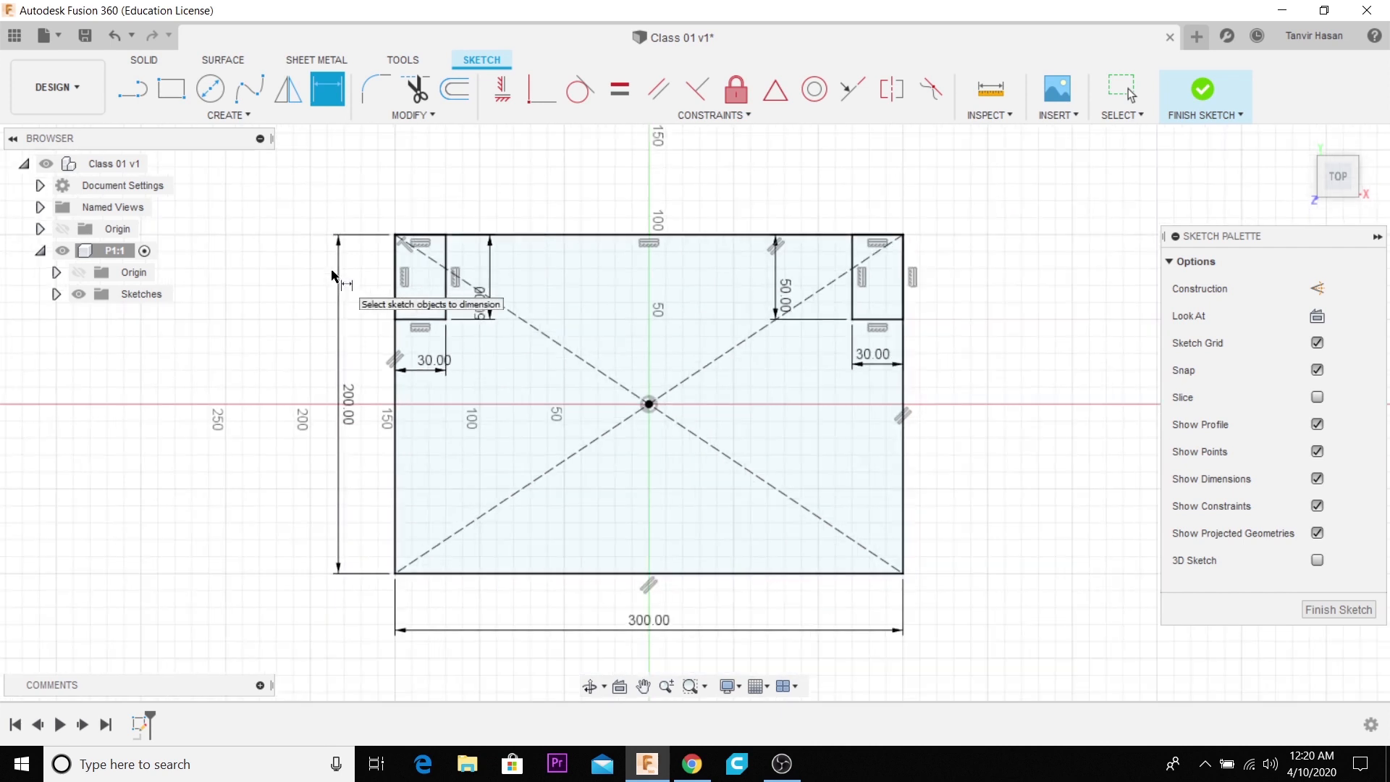
left_click(133, 88)
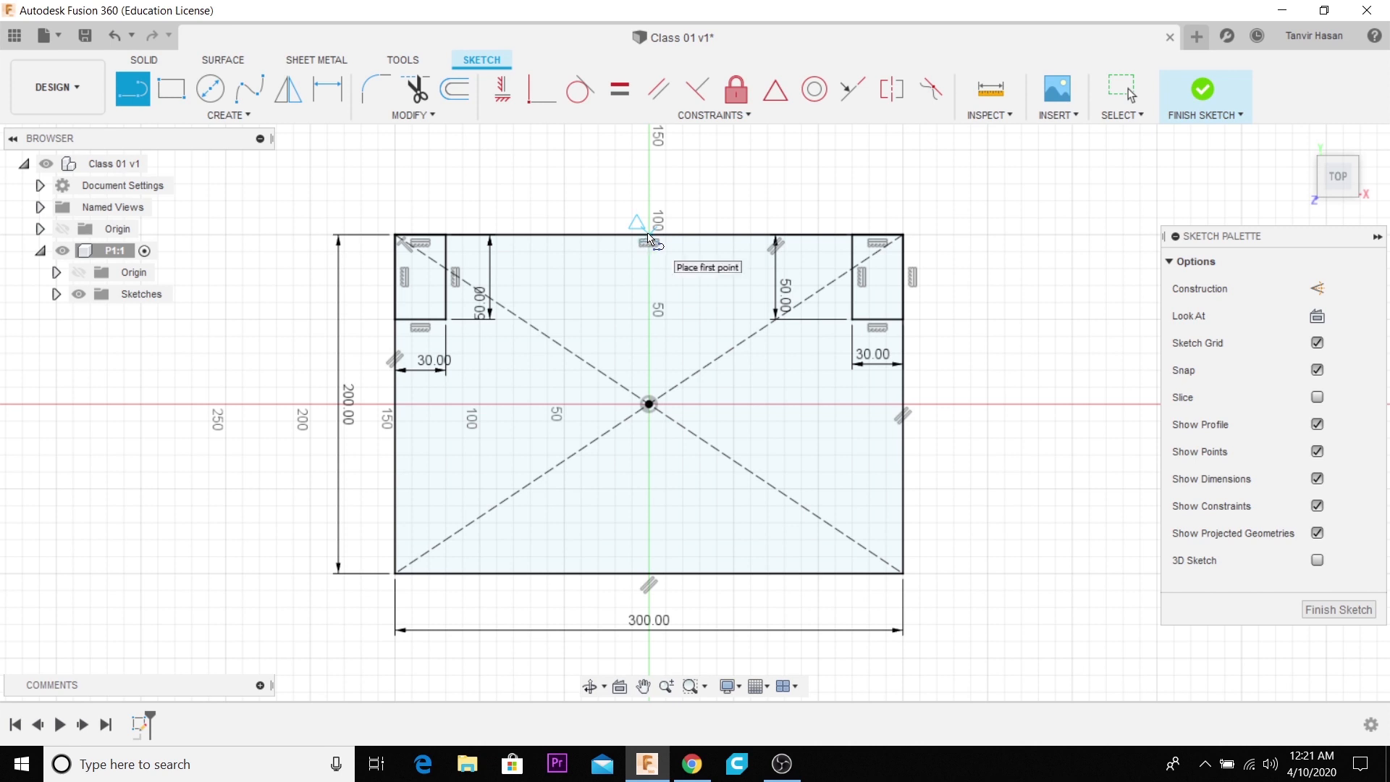
left_click(398, 410)
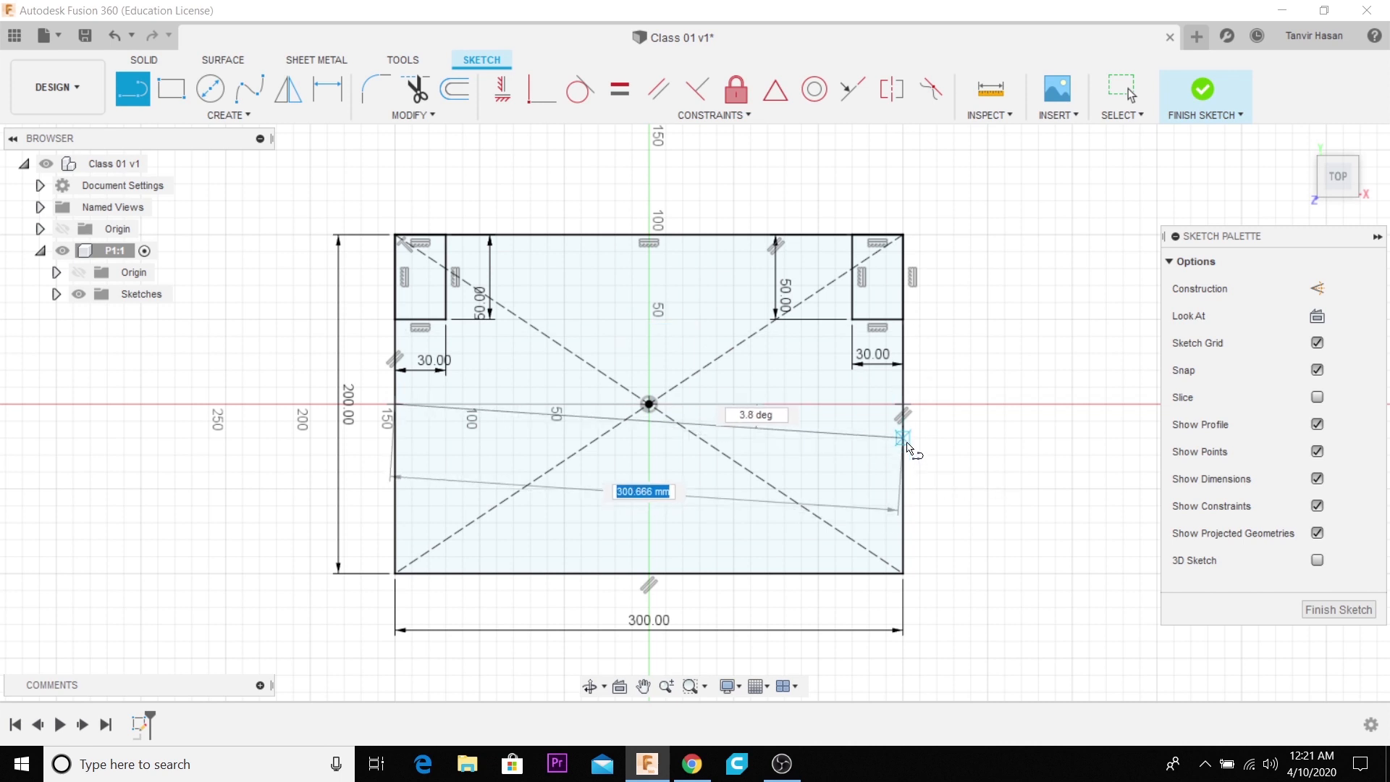
left_click(903, 406)
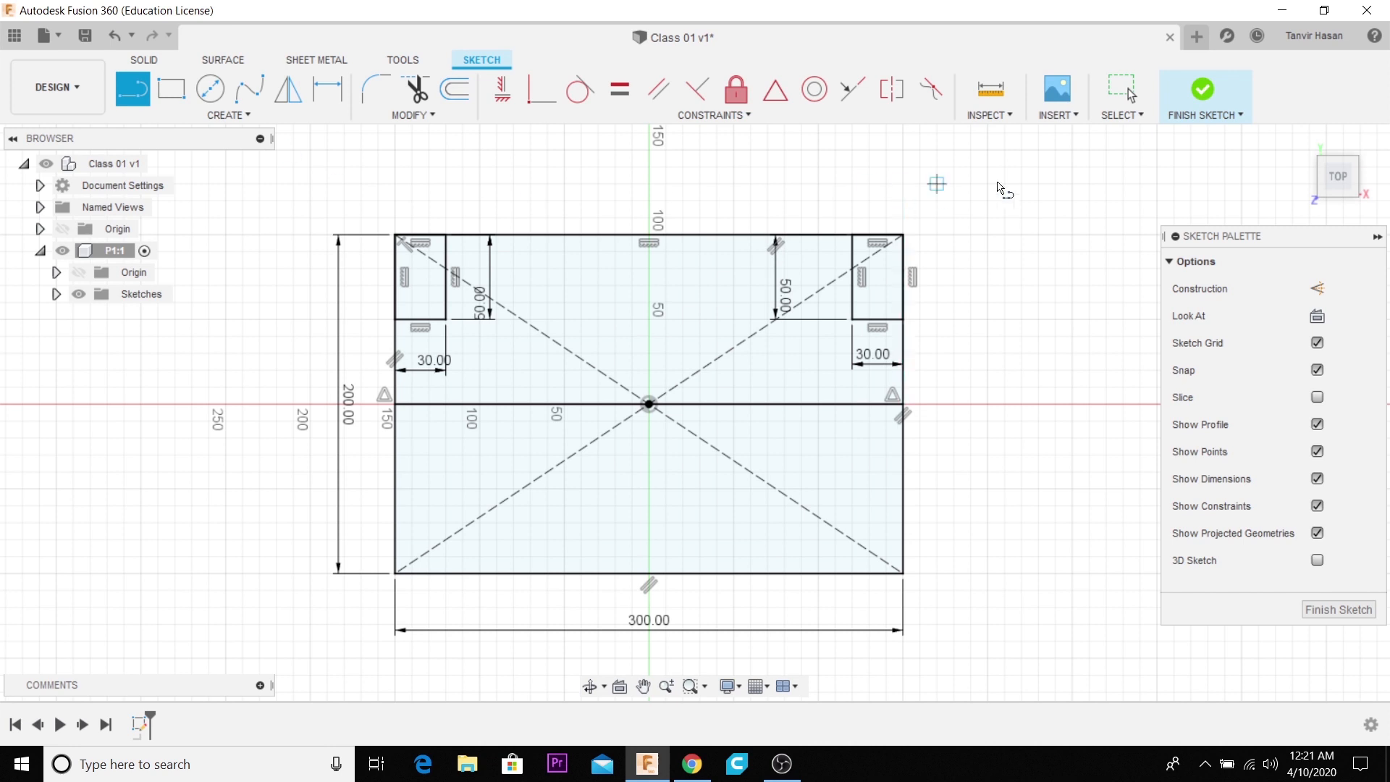
left_click(1122, 89)
left_click(735, 411)
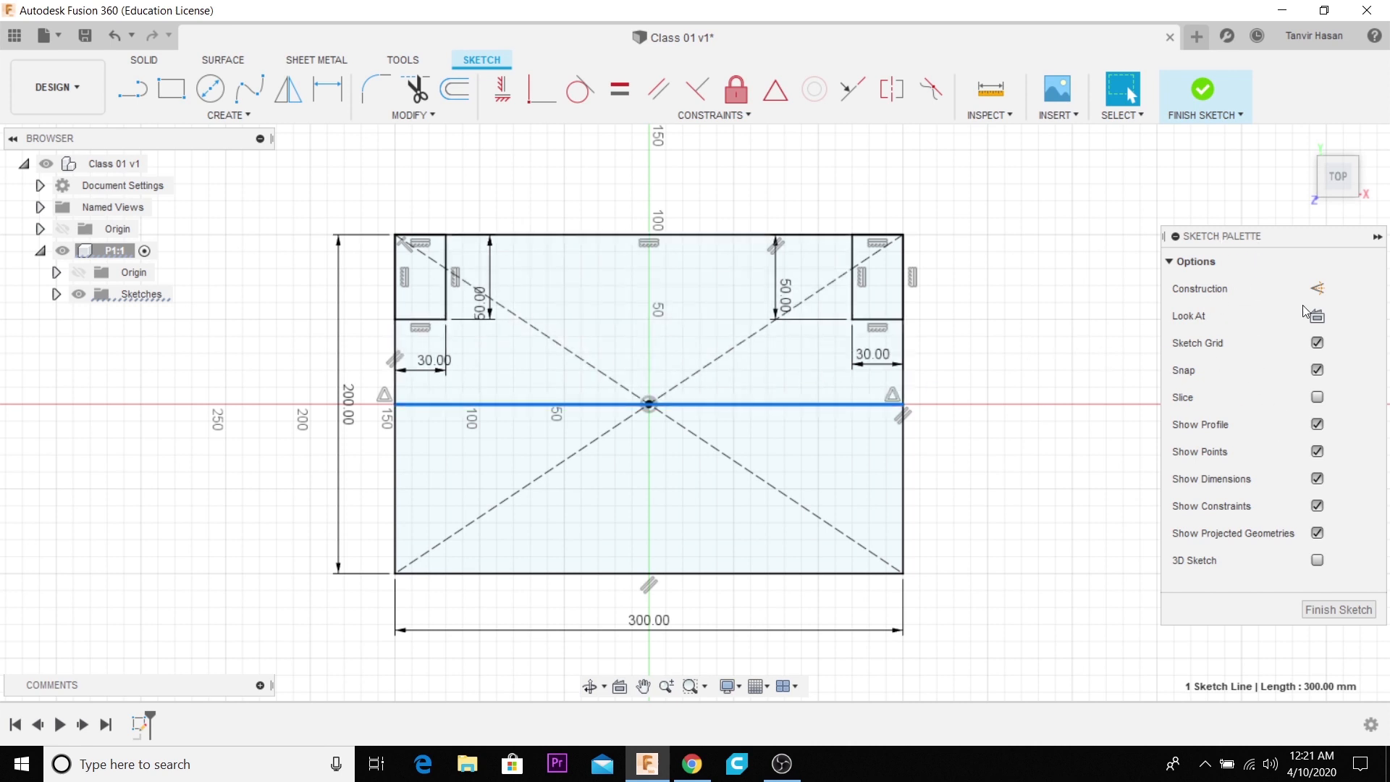
left_click(1318, 289)
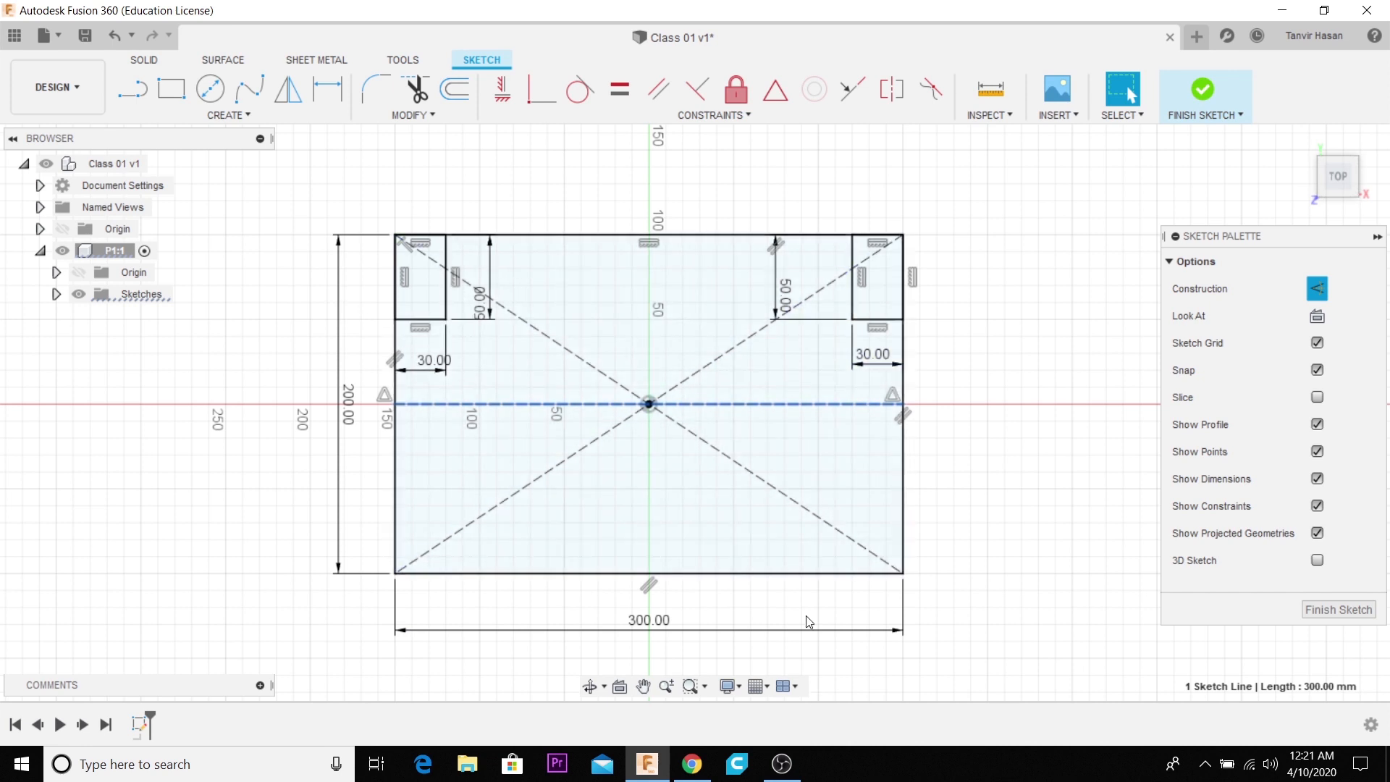
- Mirror the inner edges of both upper corner rectangles about the horizontal construction line
left_click(273, 119)
left_click(211, 386)
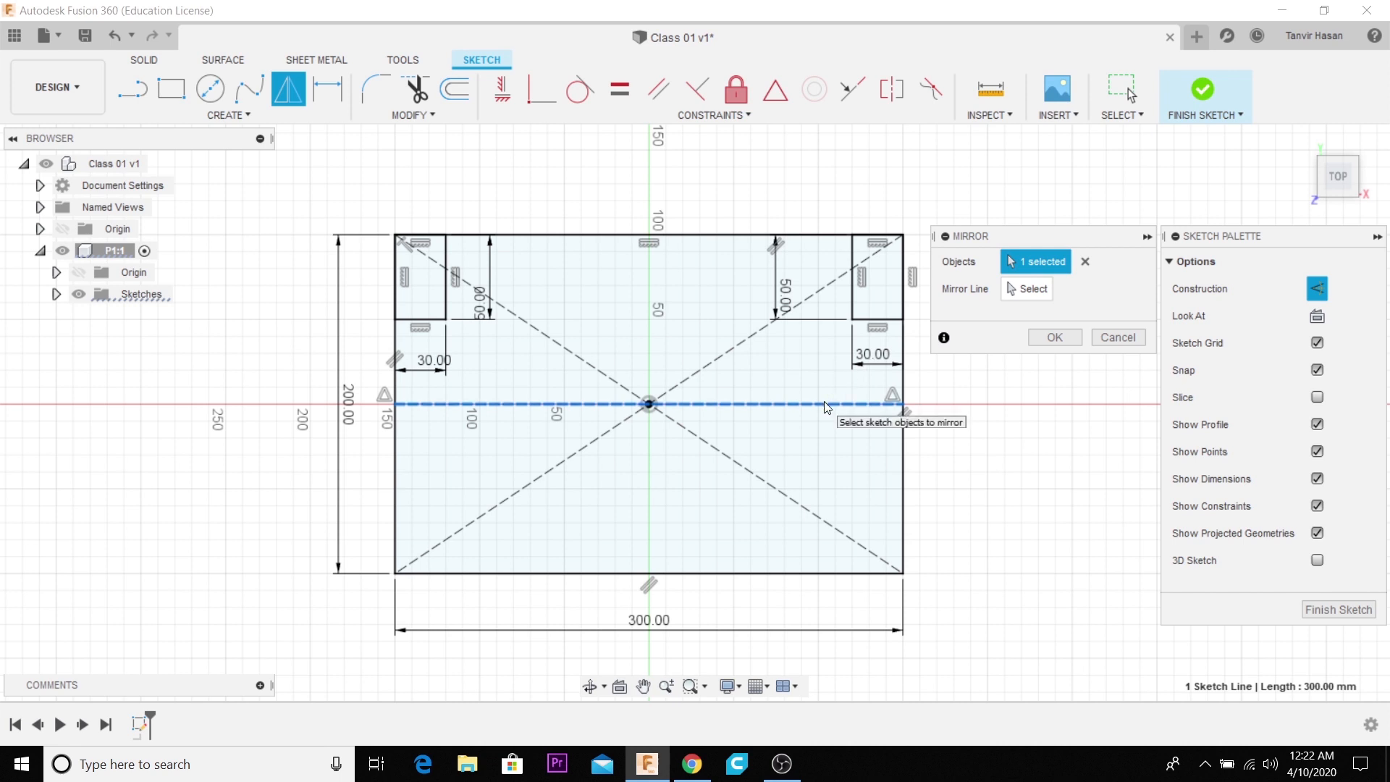
left_click(1084, 263)
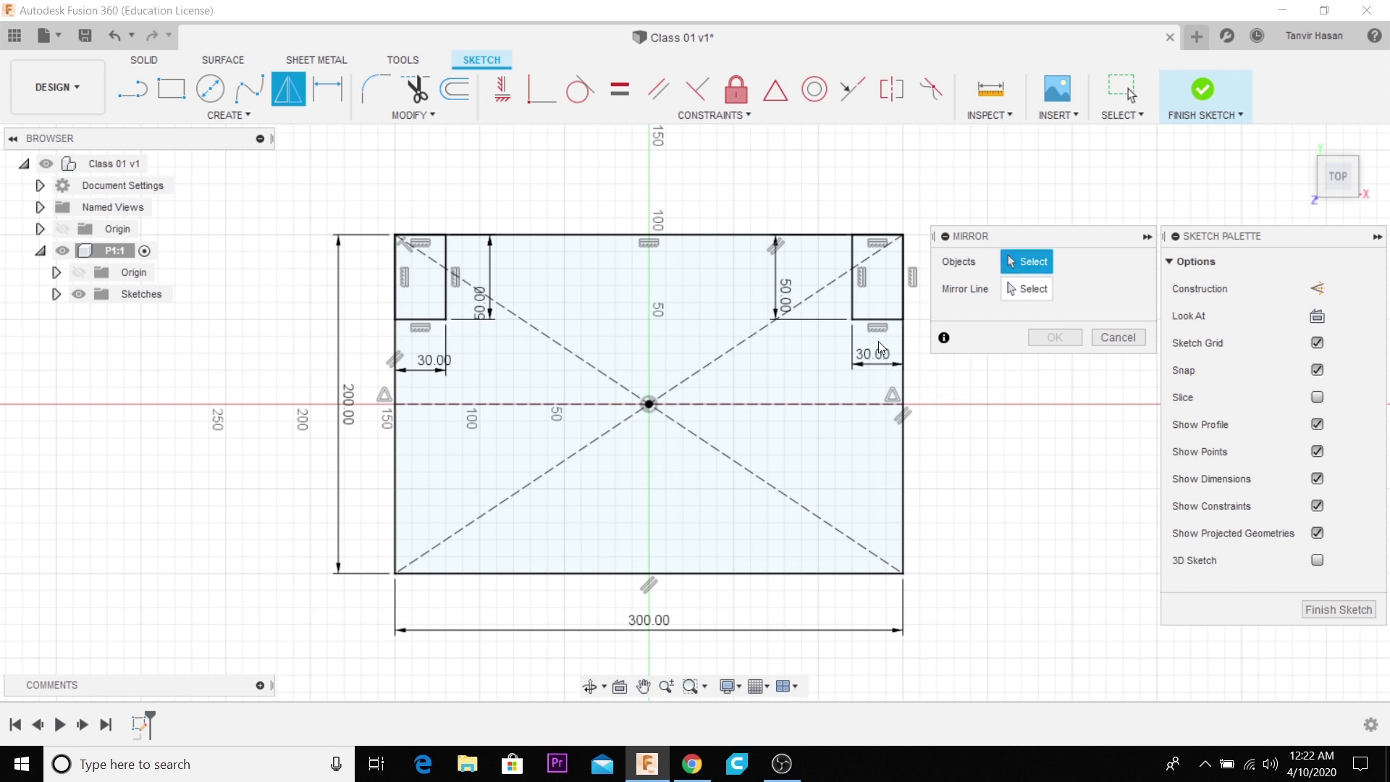
left_click(868, 318)
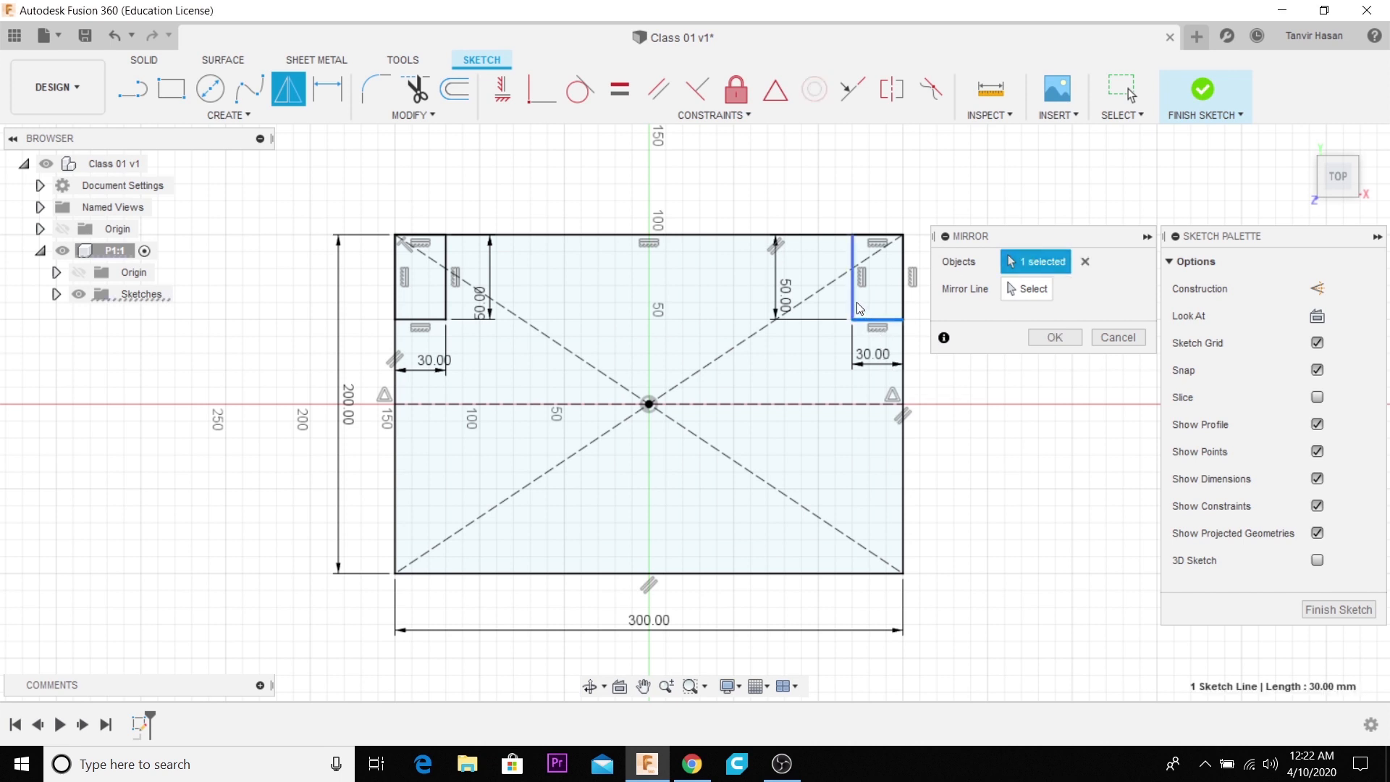
left_click(853, 304)
left_click(430, 319)
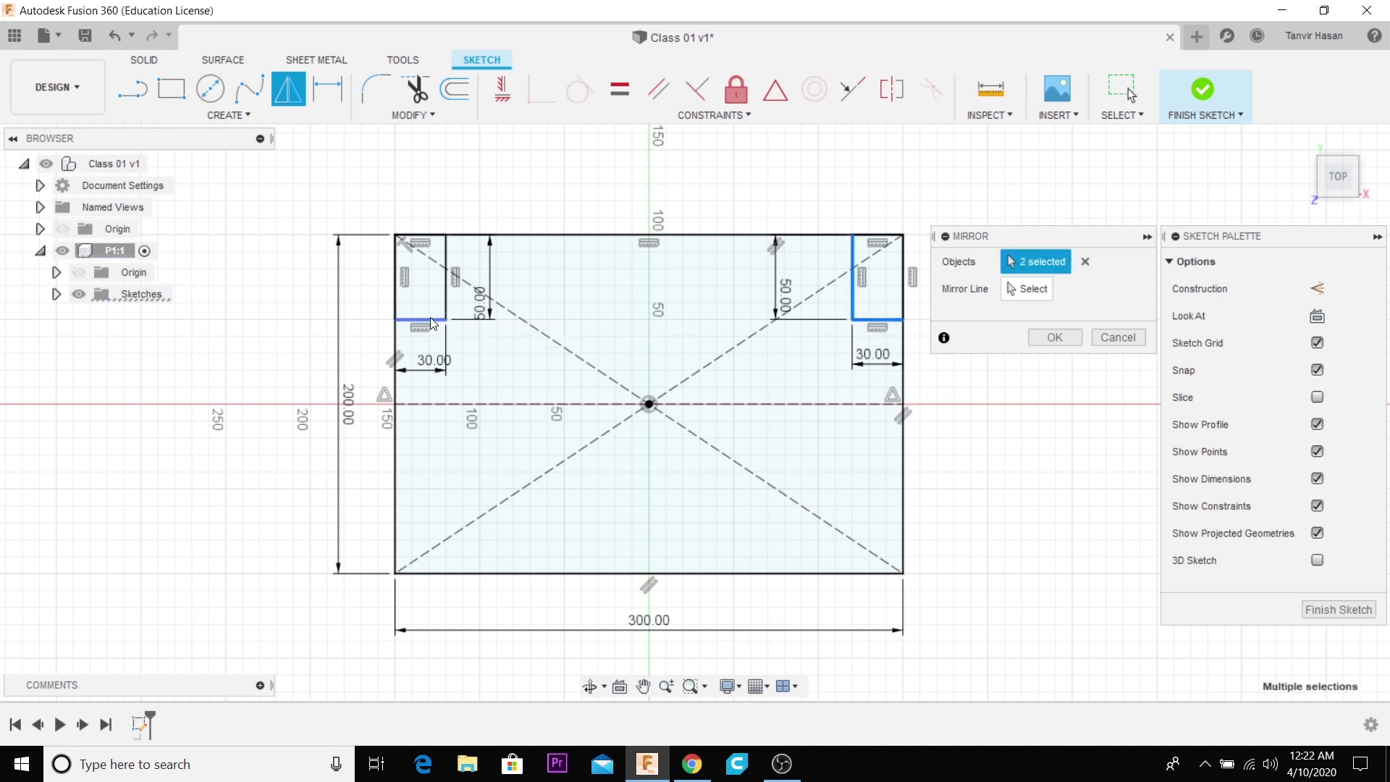
left_click(446, 297)
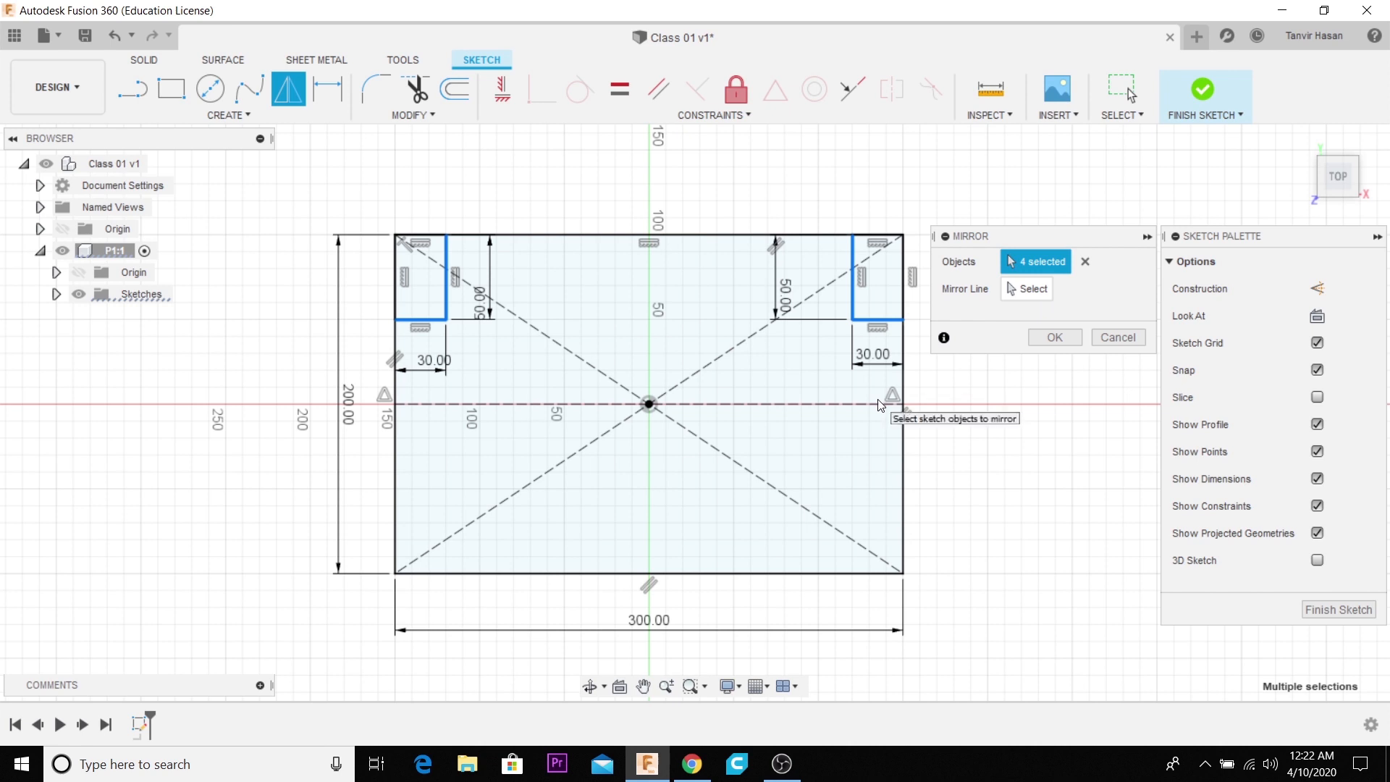
left_click(1034, 290)
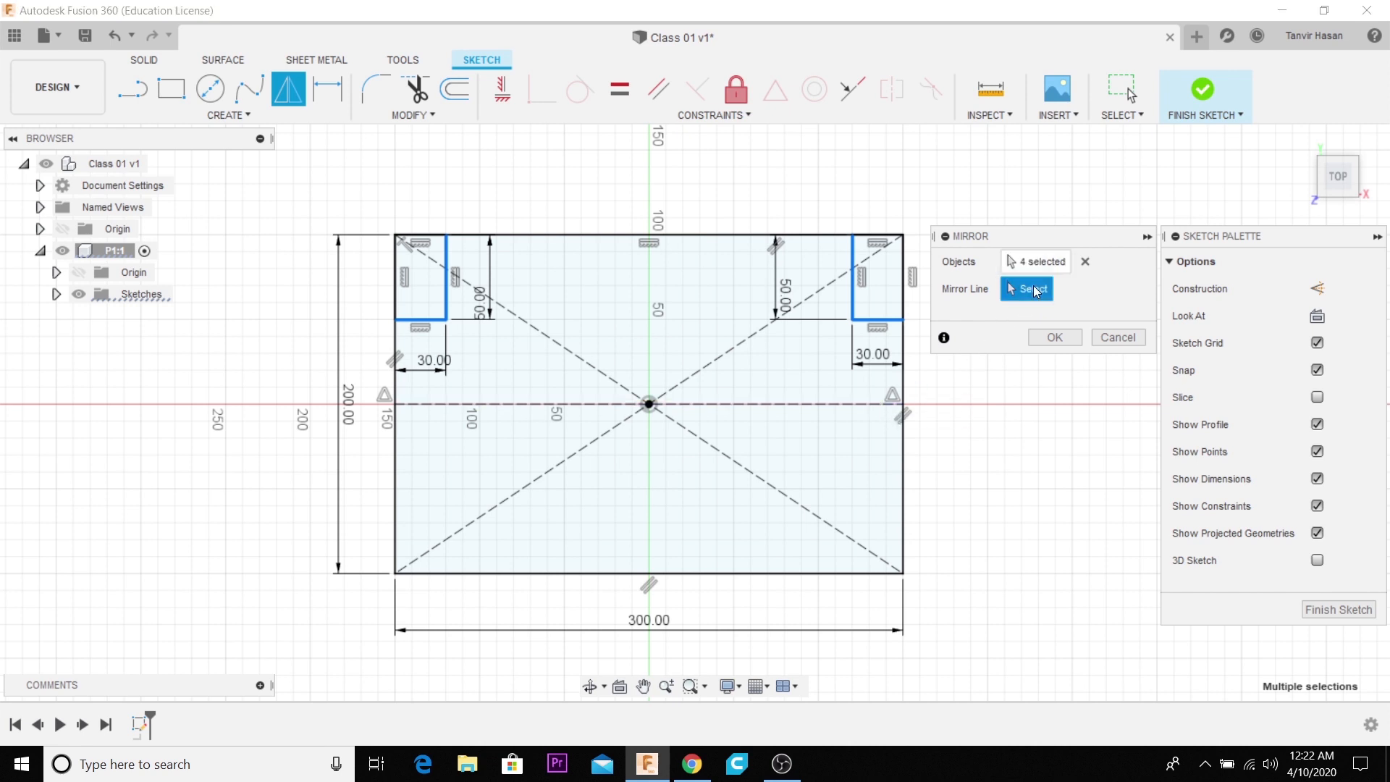
left_click(762, 411)
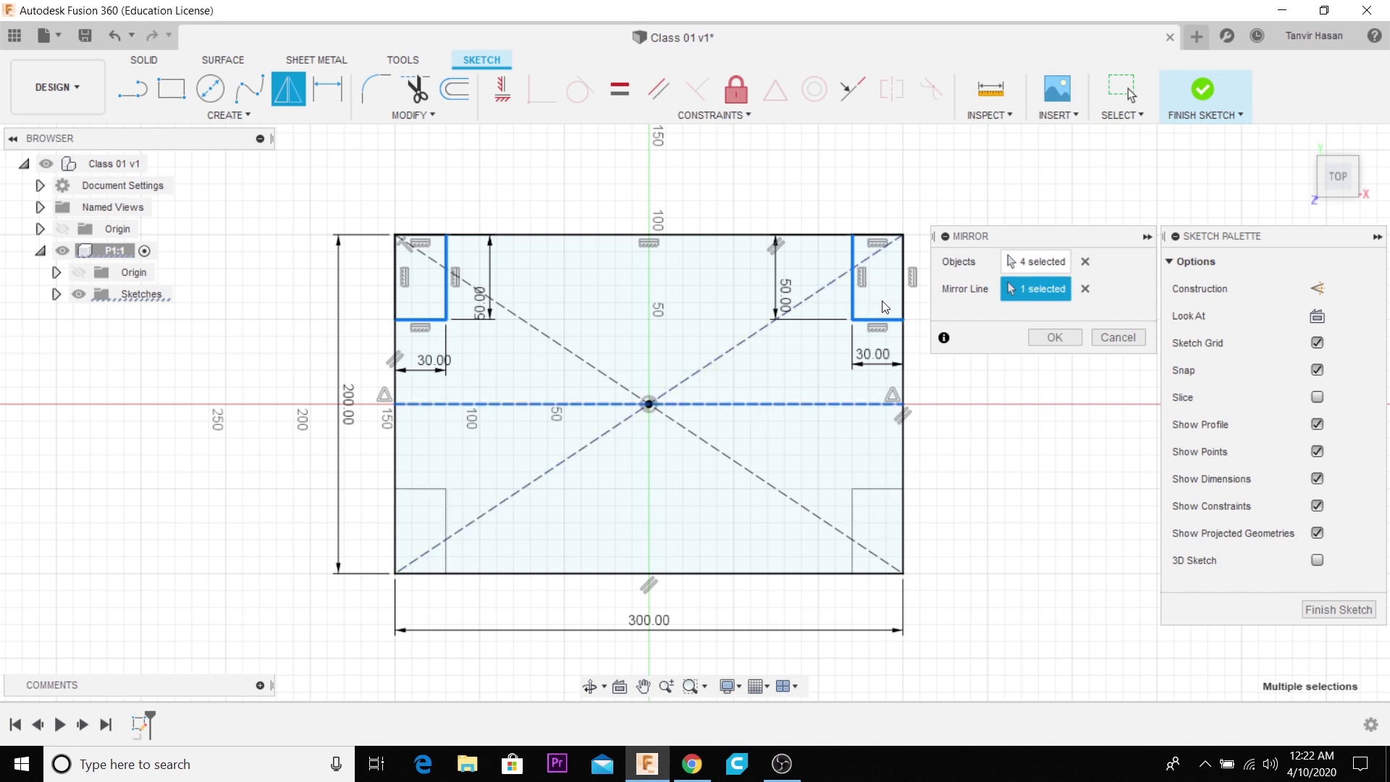
left_click(1051, 338)
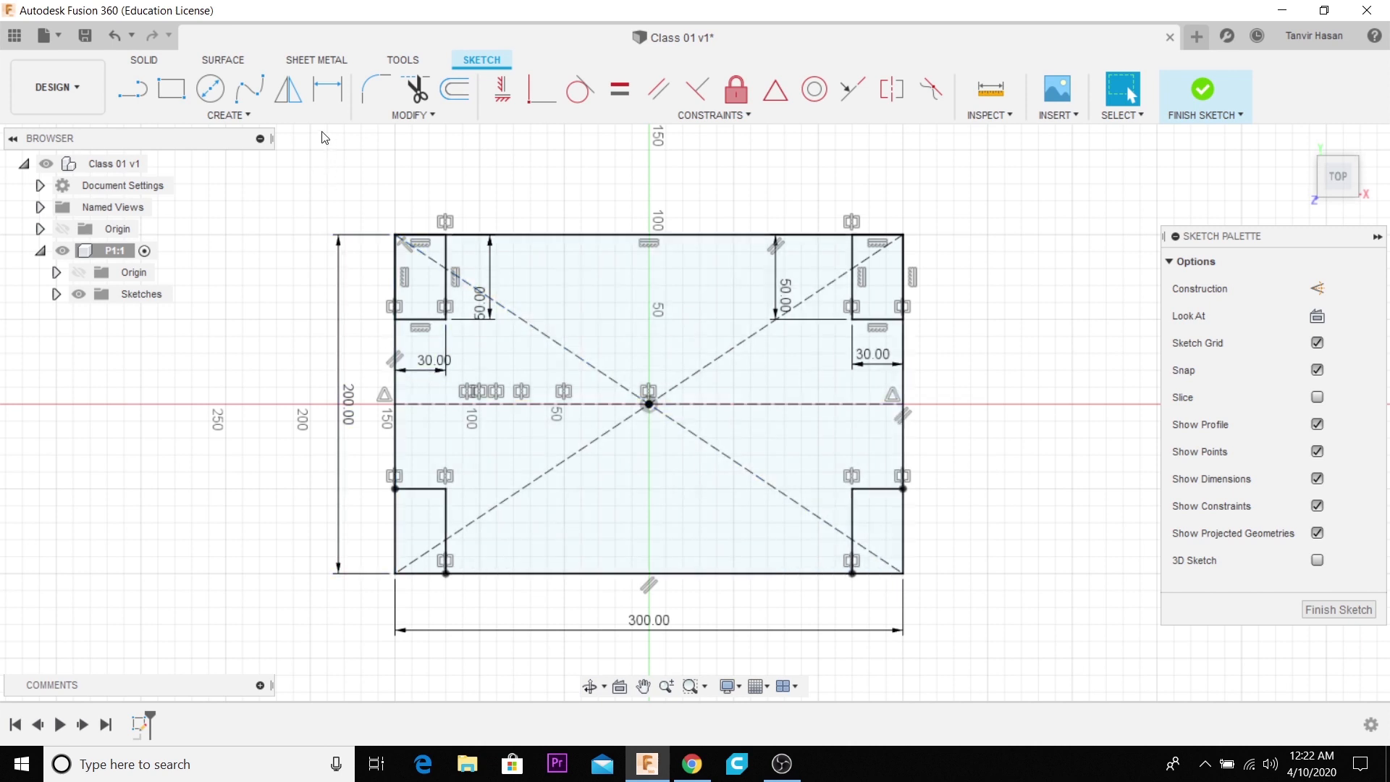
- Trim the two mirrored edges at the lower-left corner of the profile and undo both trims
left_click(418, 98)
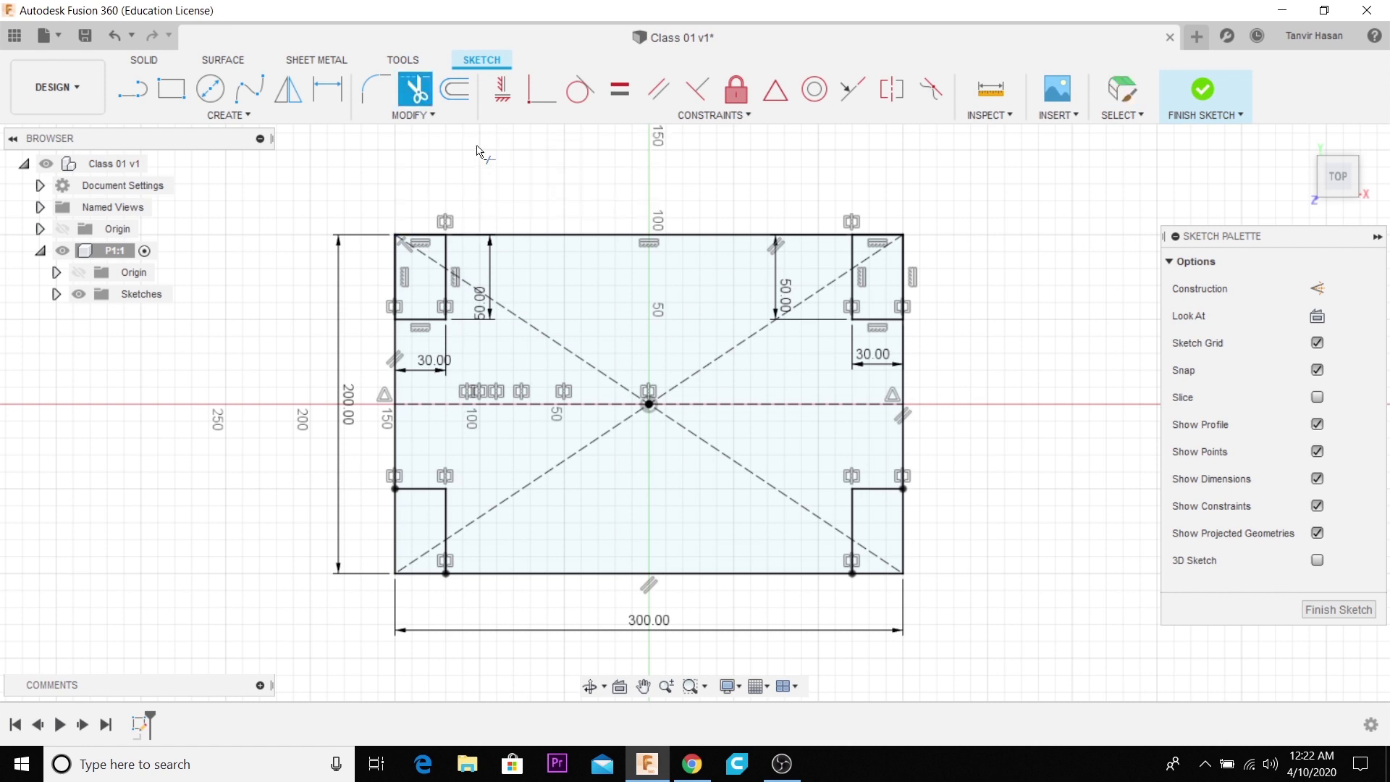
left_click(447, 521)
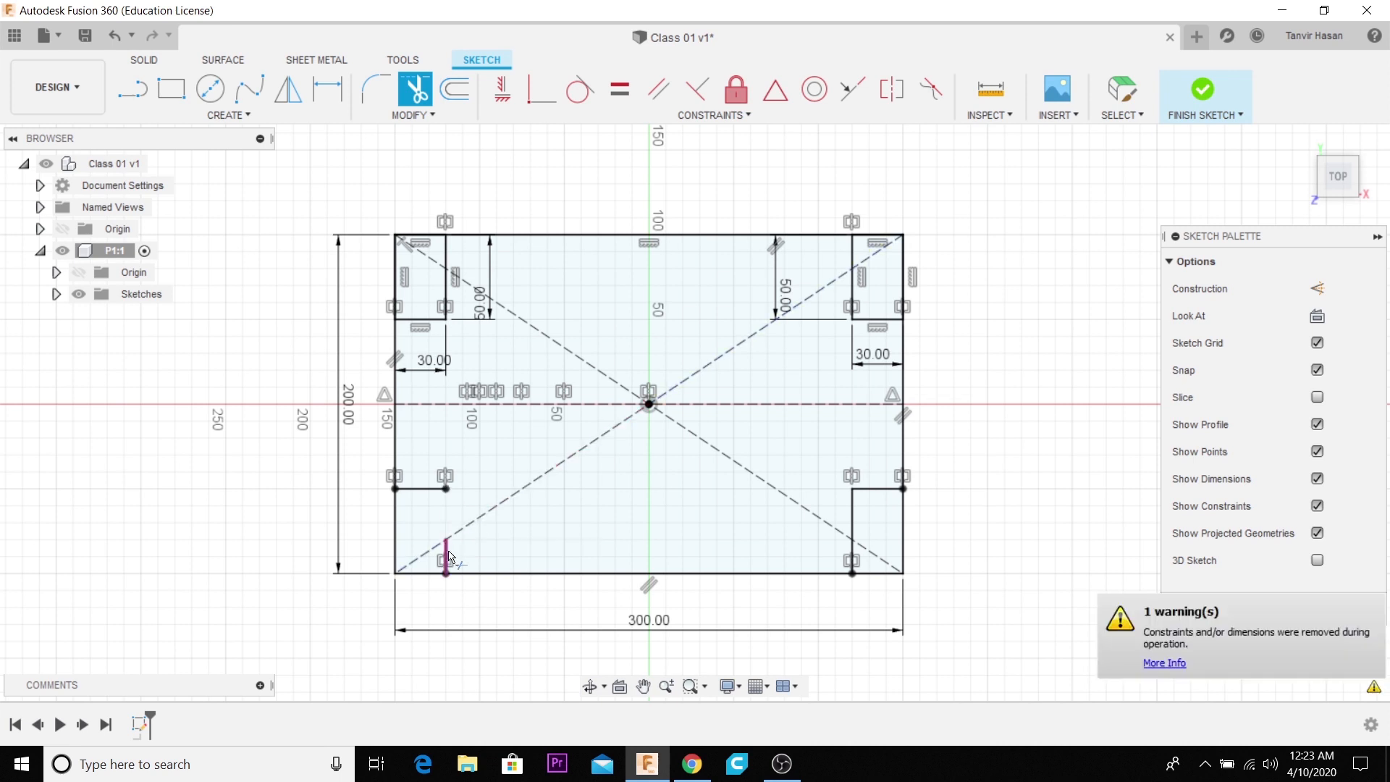
left_click(423, 490)
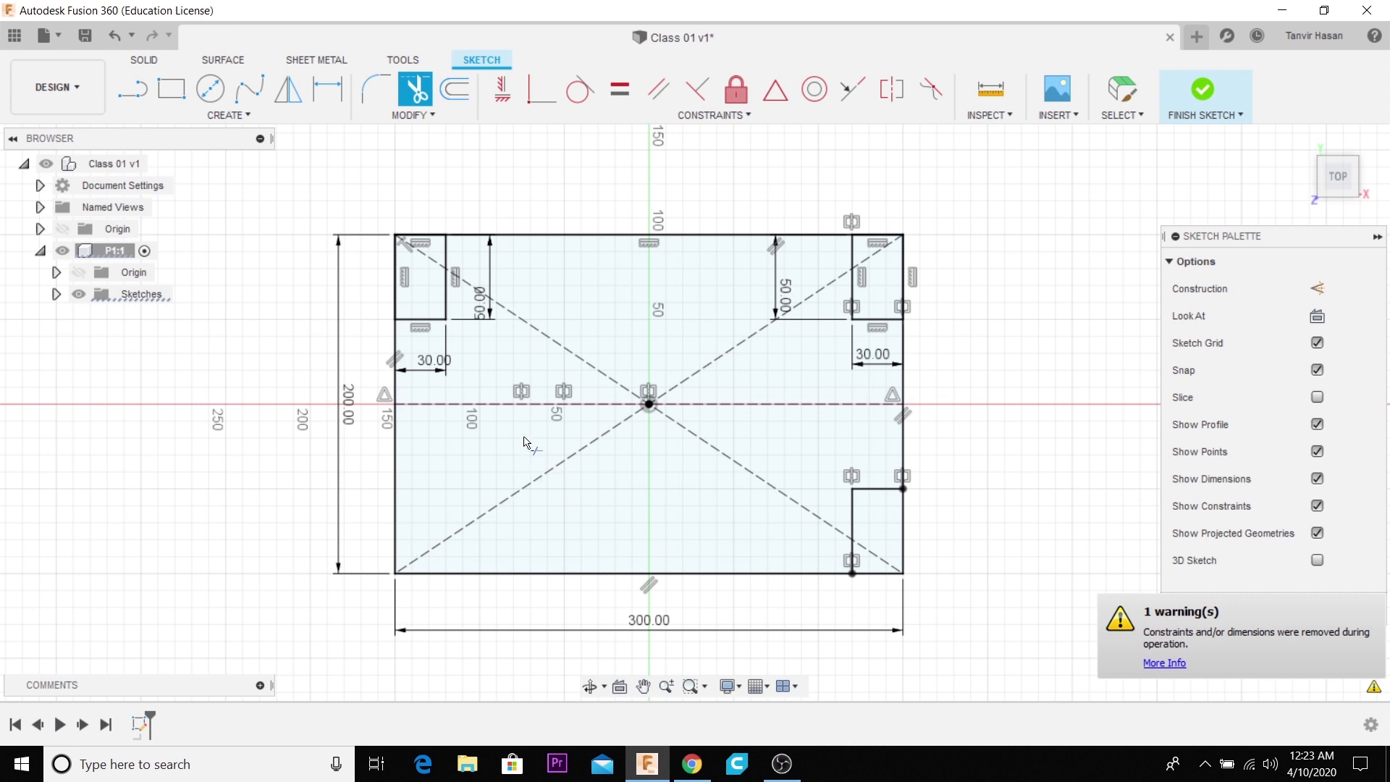
key("ctrl+z")
key("ctrl+z")
key("ctrl+z")
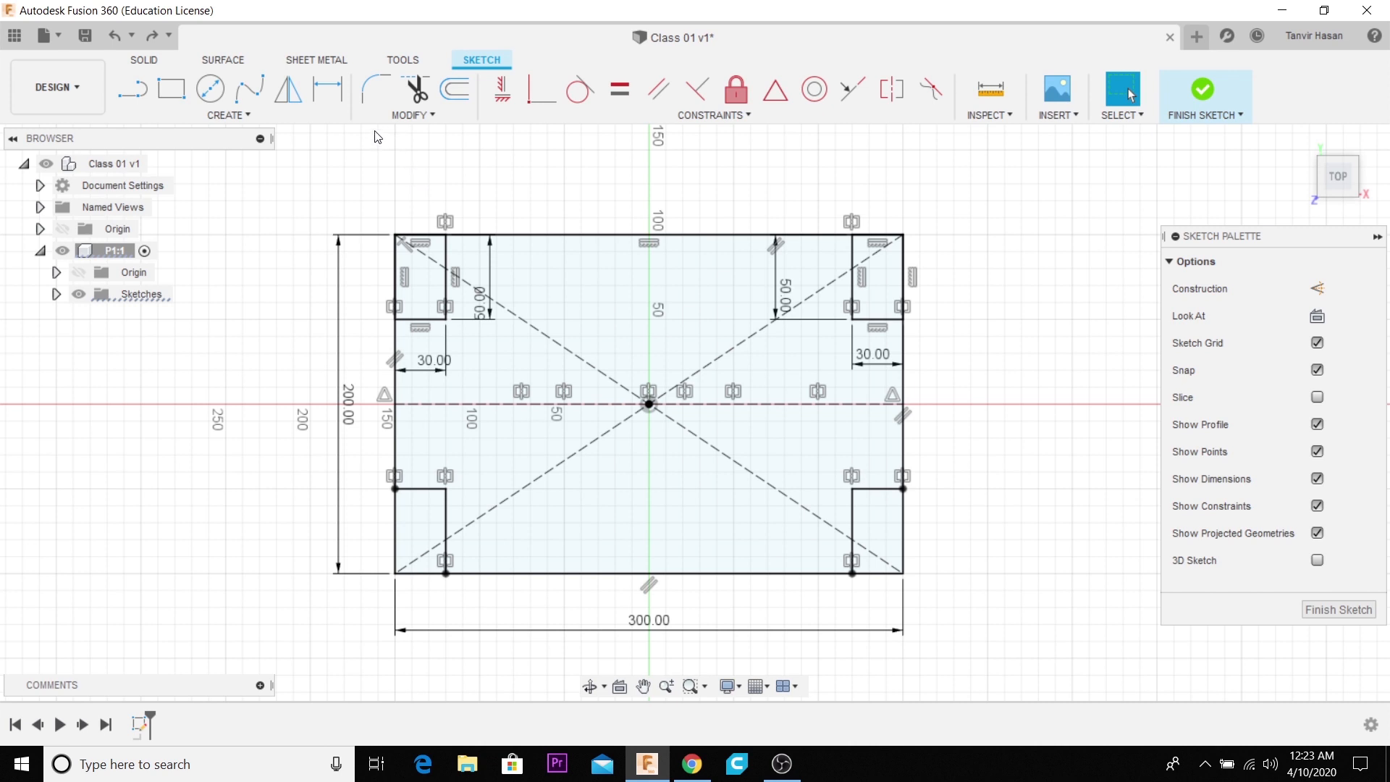
- Start an offset of the lower-left corner rectangle's two inner edges with Chain Selection on
scroll(736, 340, "up", 2)
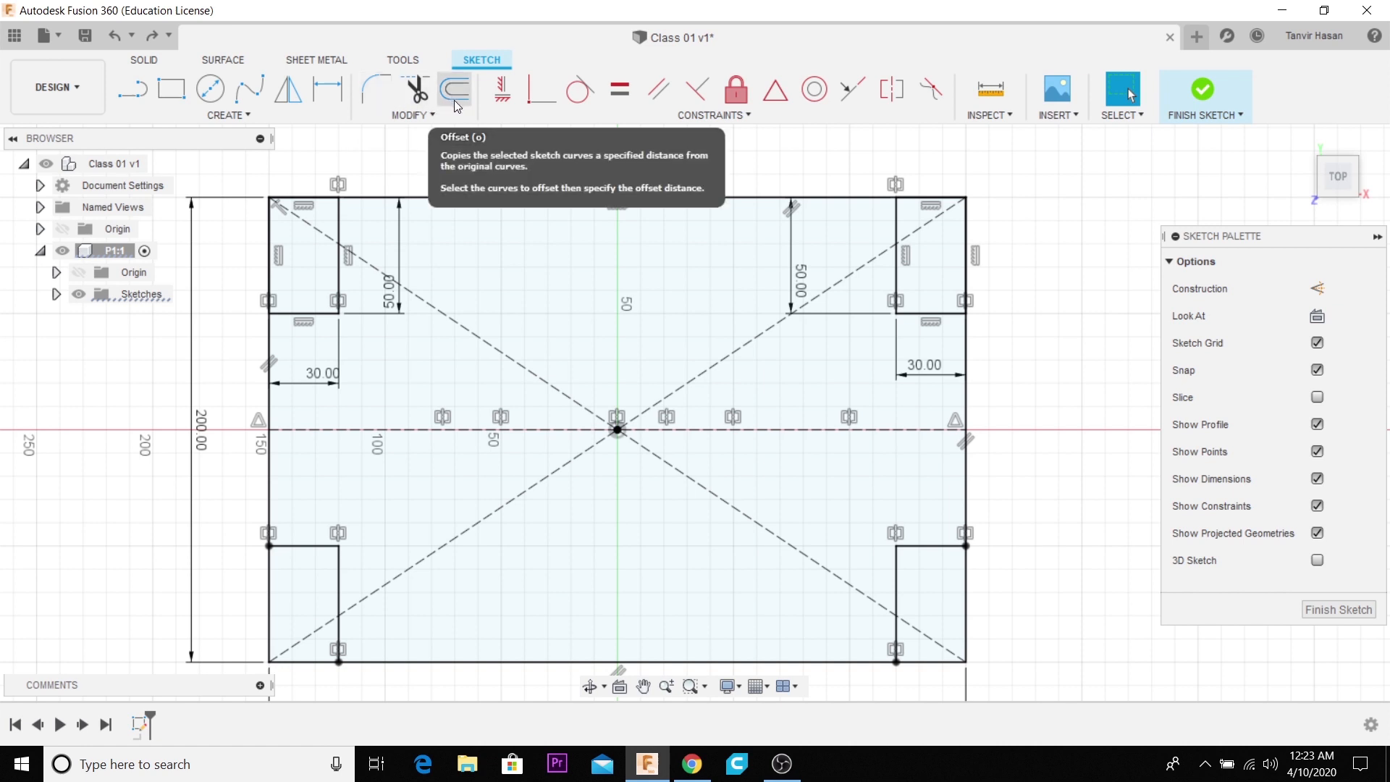
scroll(452, 184, "down", 1)
scroll(452, 184, "down", 3)
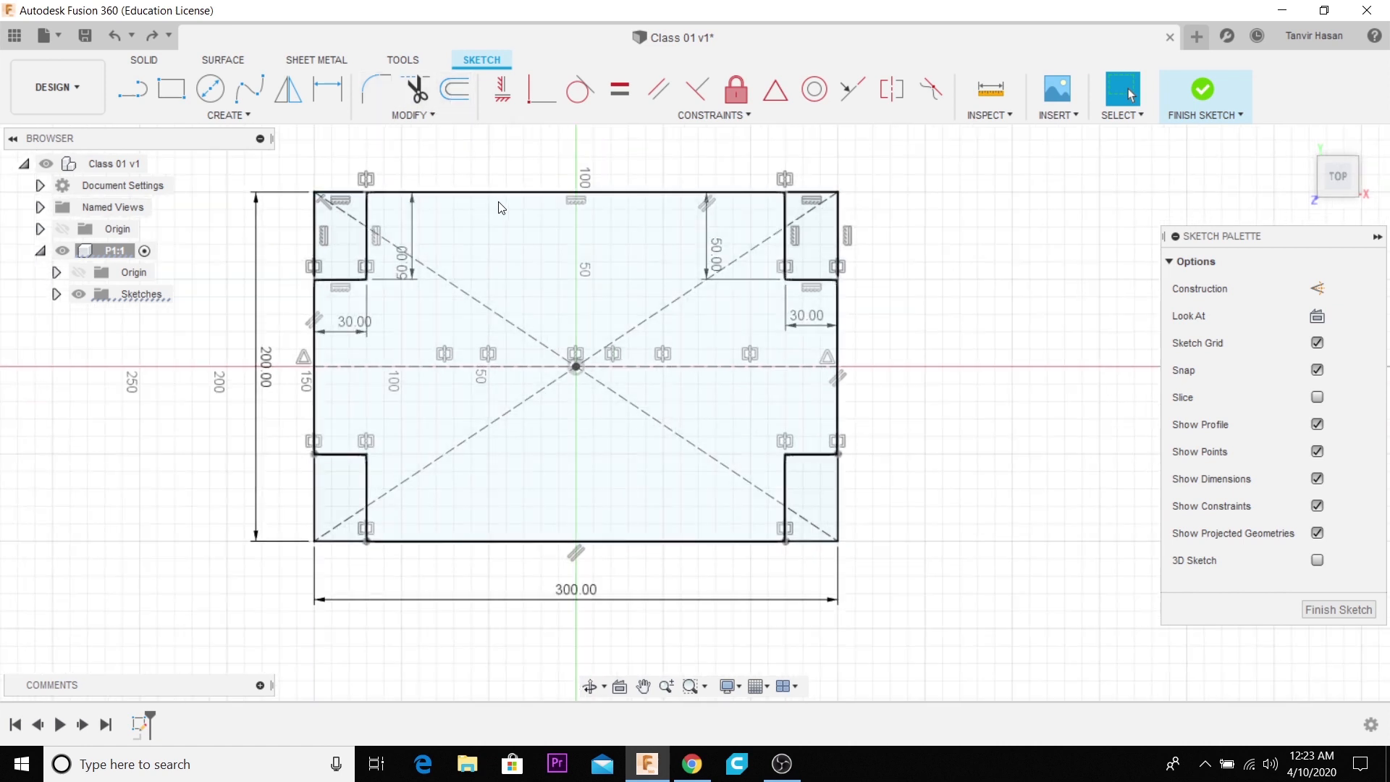
left_click(458, 105)
scroll(394, 464, "up", 3)
scroll(630, 511, "down", 3)
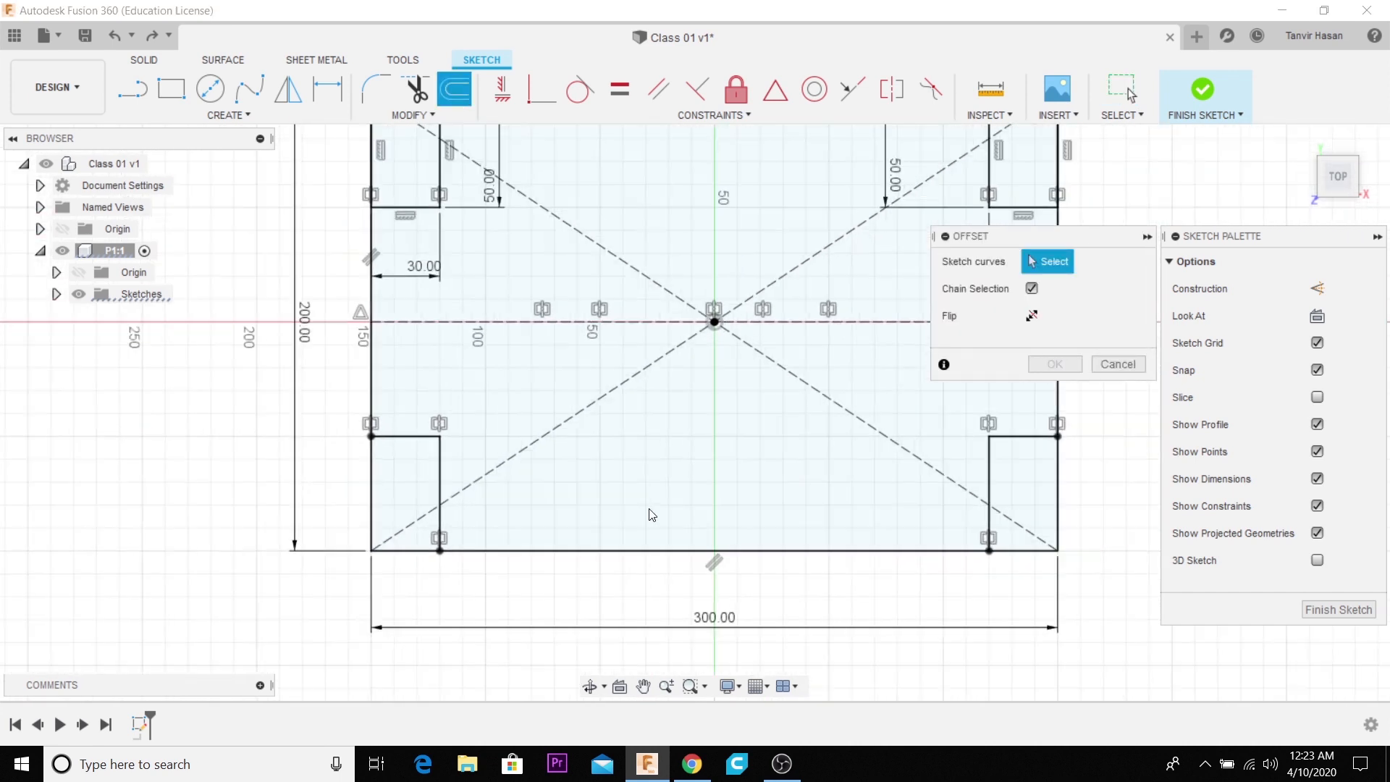
scroll(487, 523, "up", 4)
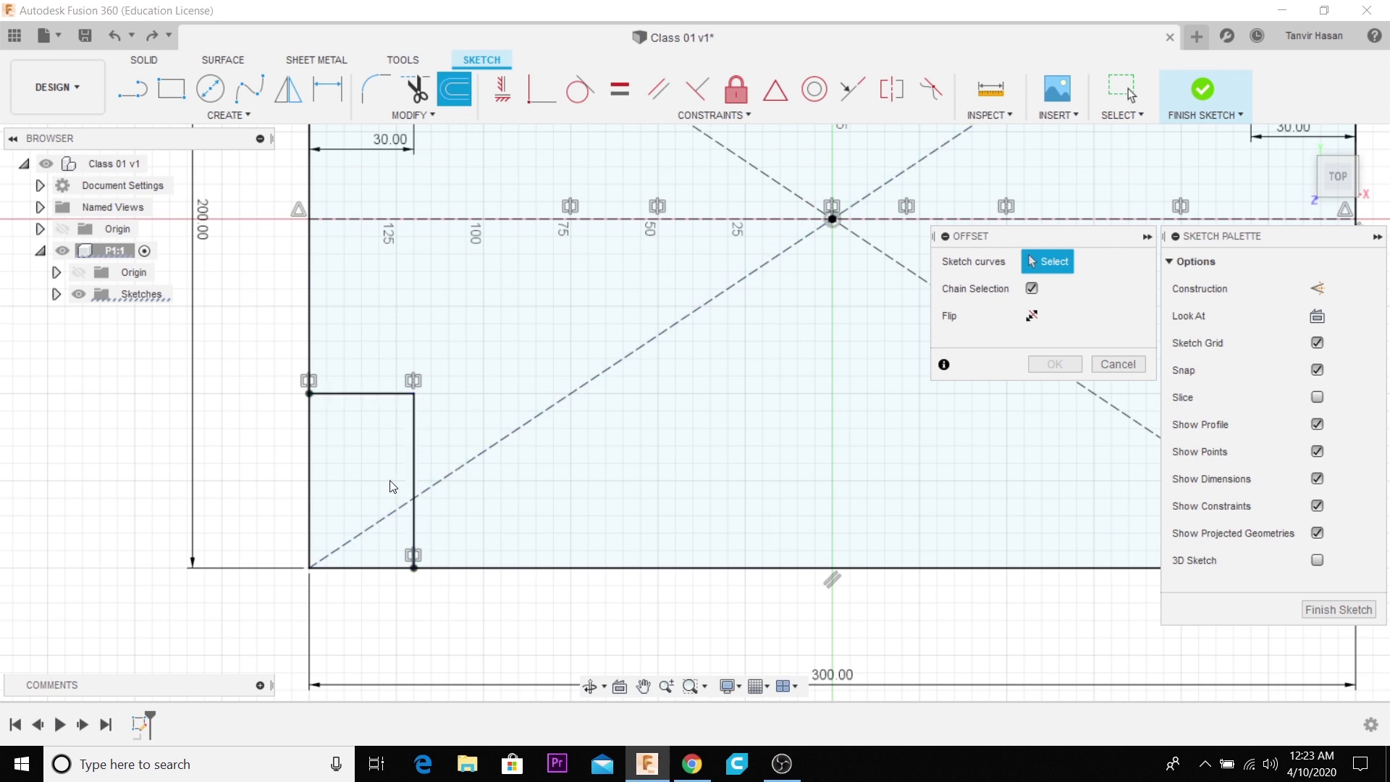
left_click(352, 393)
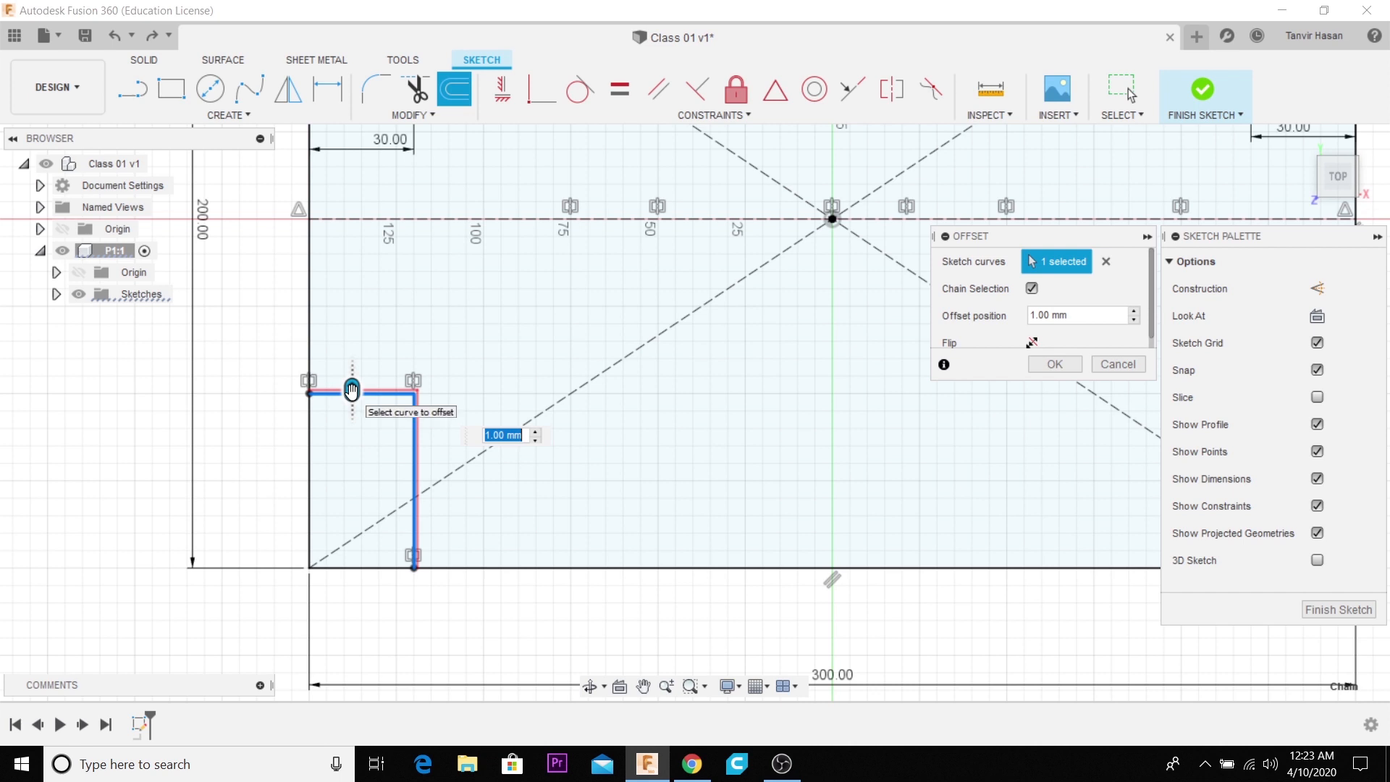
- Try offset positions on both sides of the lower-left corner edges, about 10.3 mm outward and about 9.9 mm inward
left_click_drag(351, 391, 352, 423)
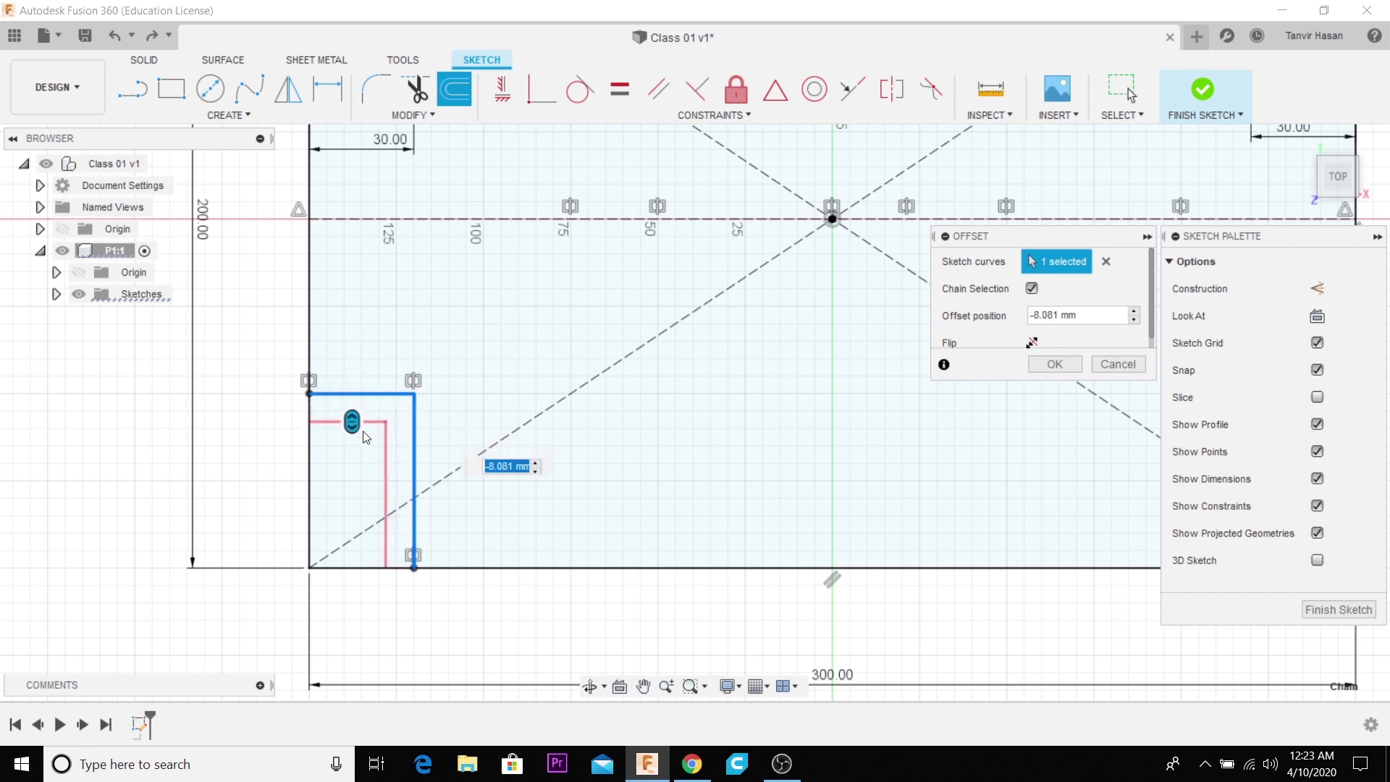
left_click_drag(352, 423, 382, 425)
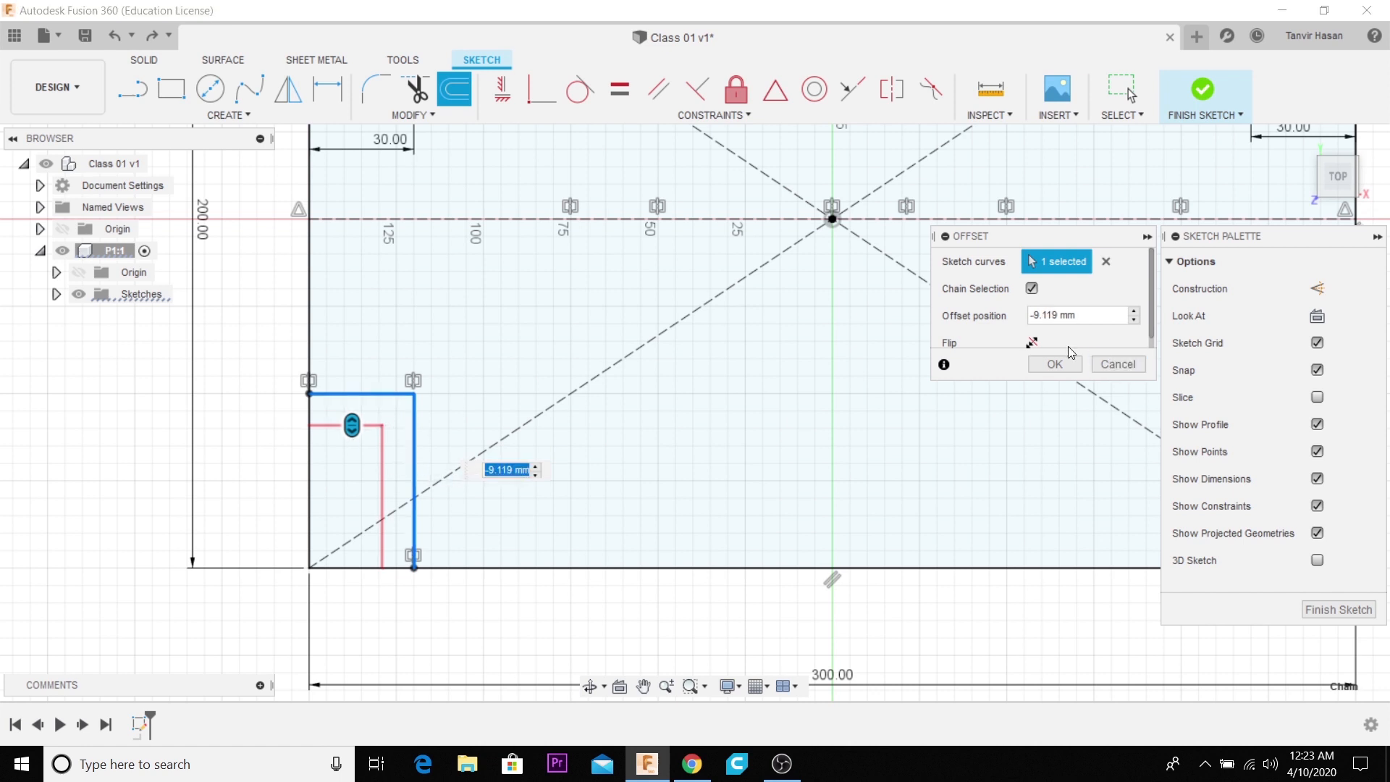
left_click_drag(353, 425, 353, 356)
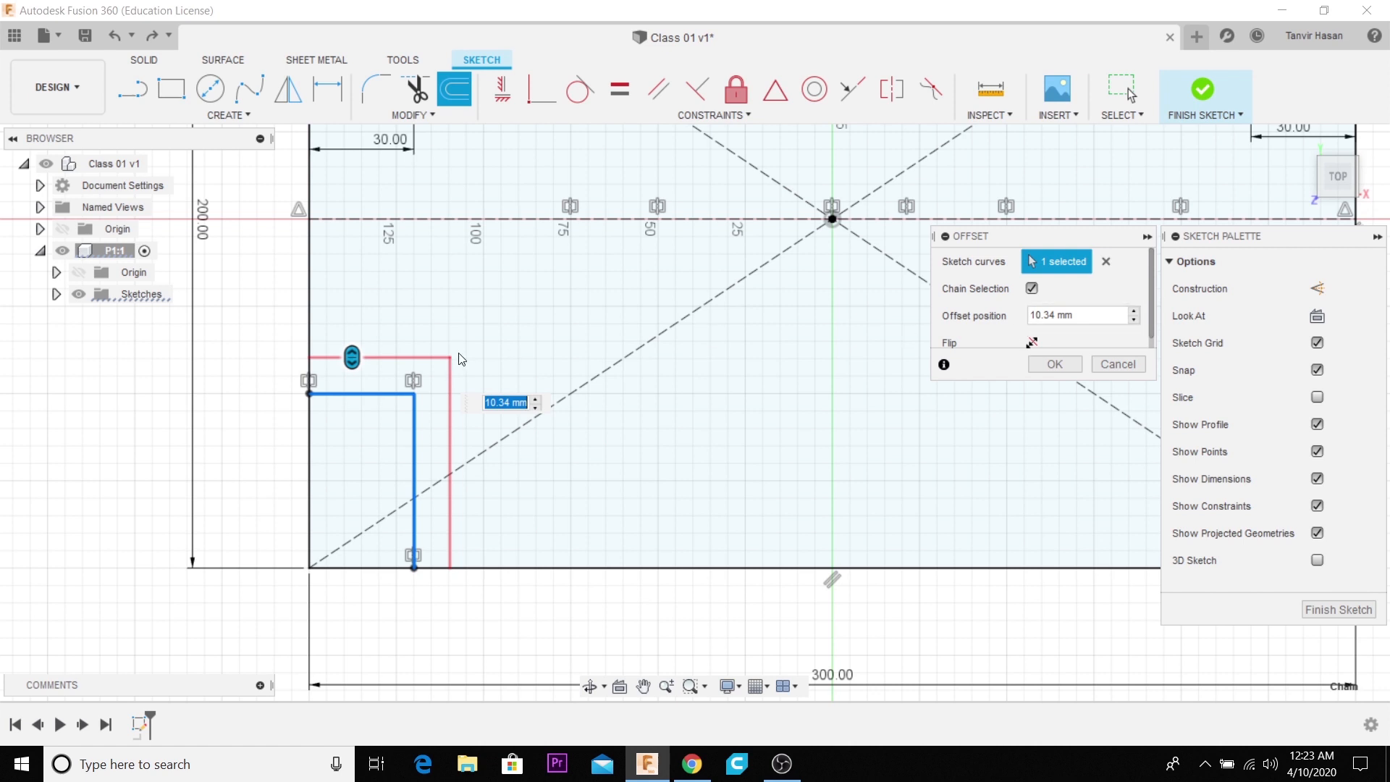
left_click_drag(356, 356, 352, 428)
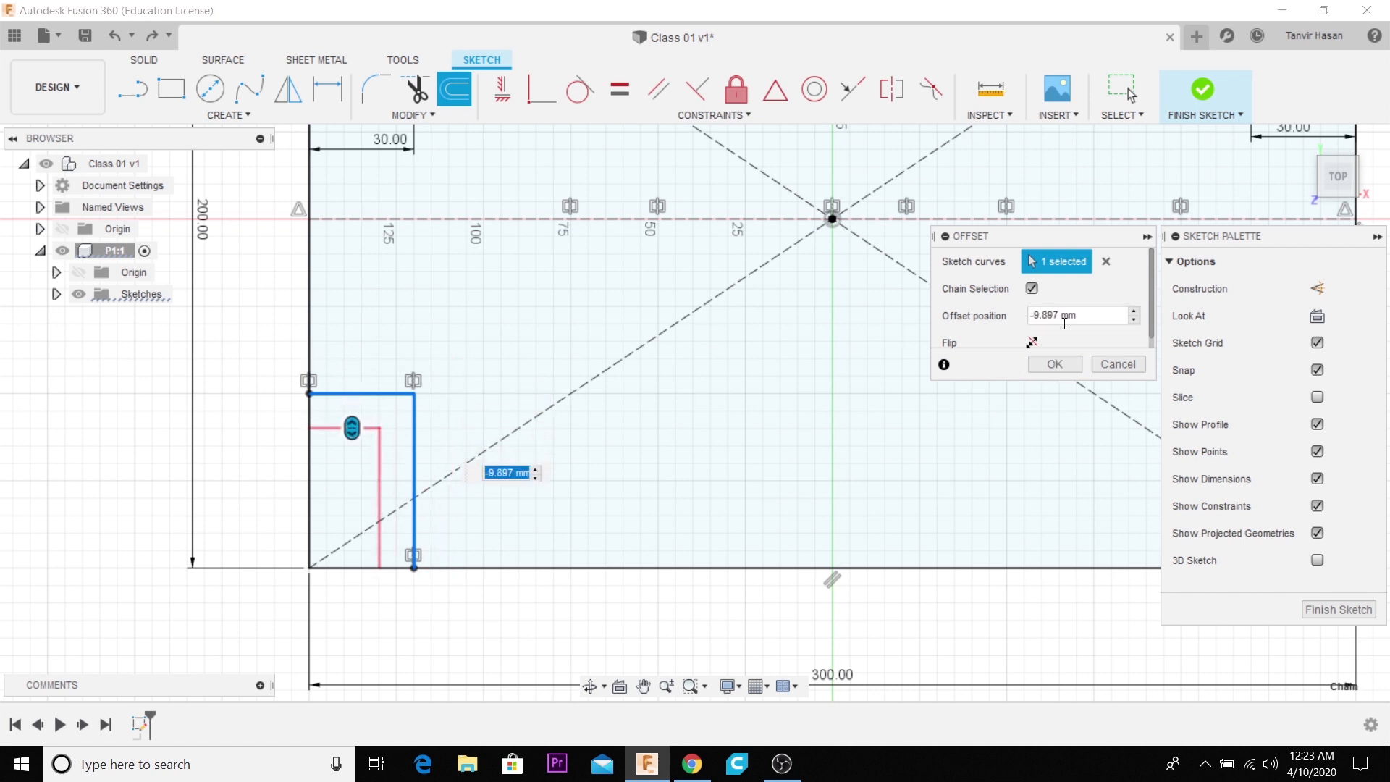
- Set the offset position of the lower-left corner edges to -5 mm and finish the offset
left_click(1095, 317)
triple_click(1095, 317)
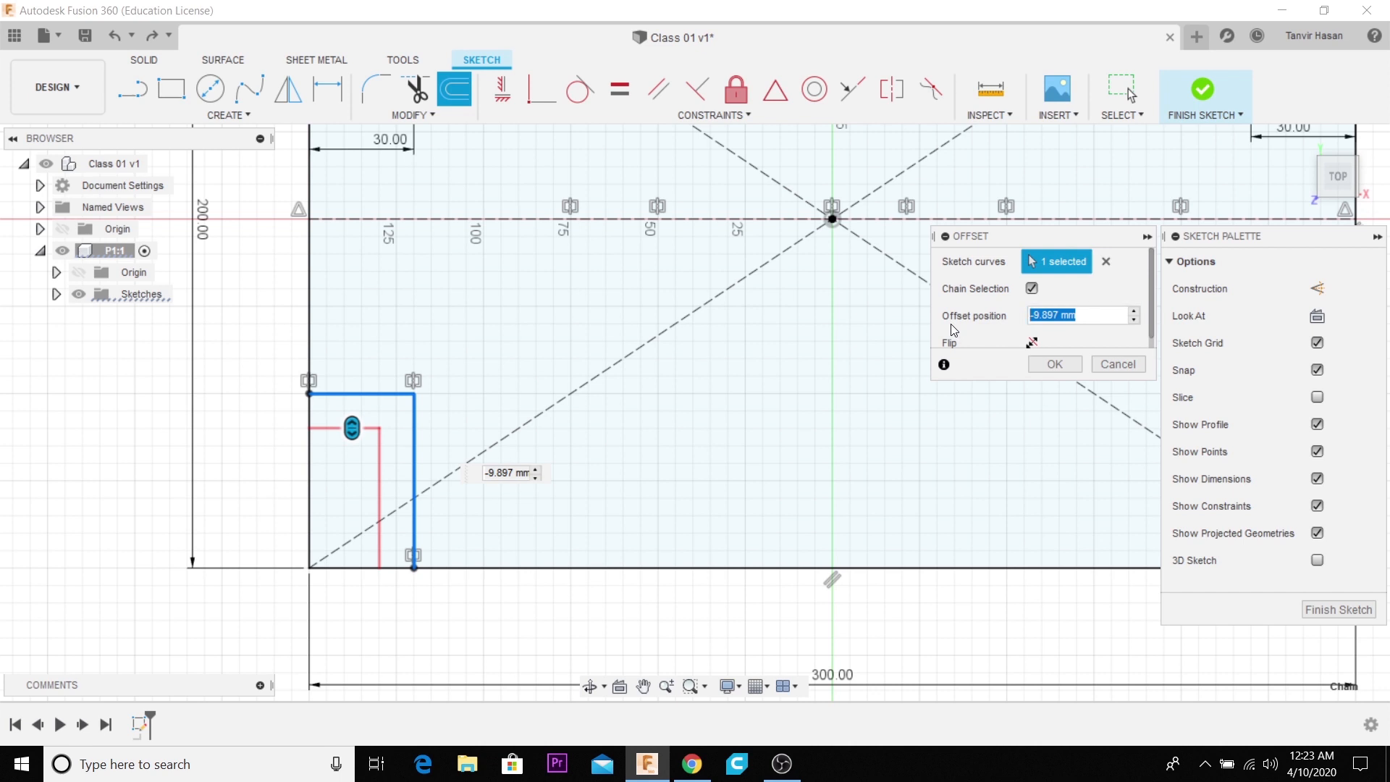
type("-5")
key("Return")
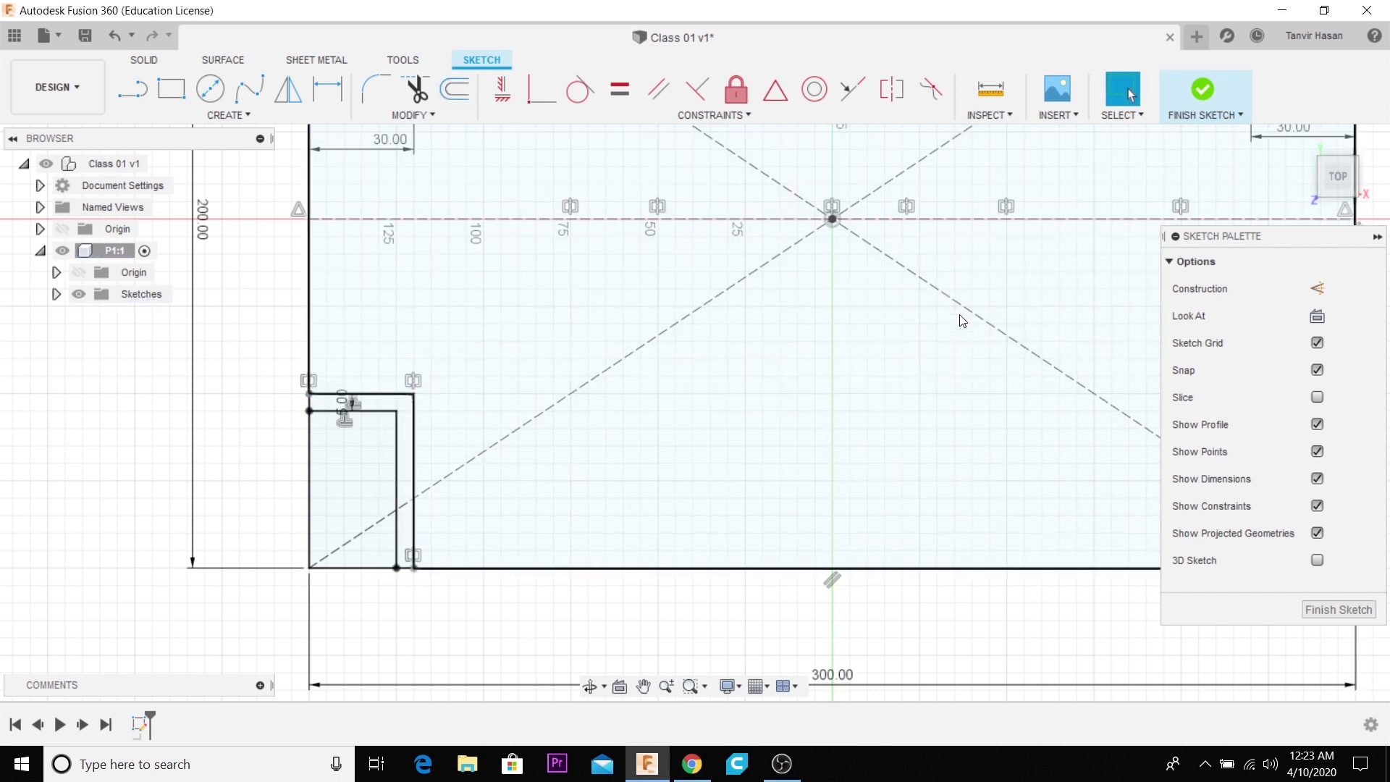
scroll(371, 413, "up", 5)
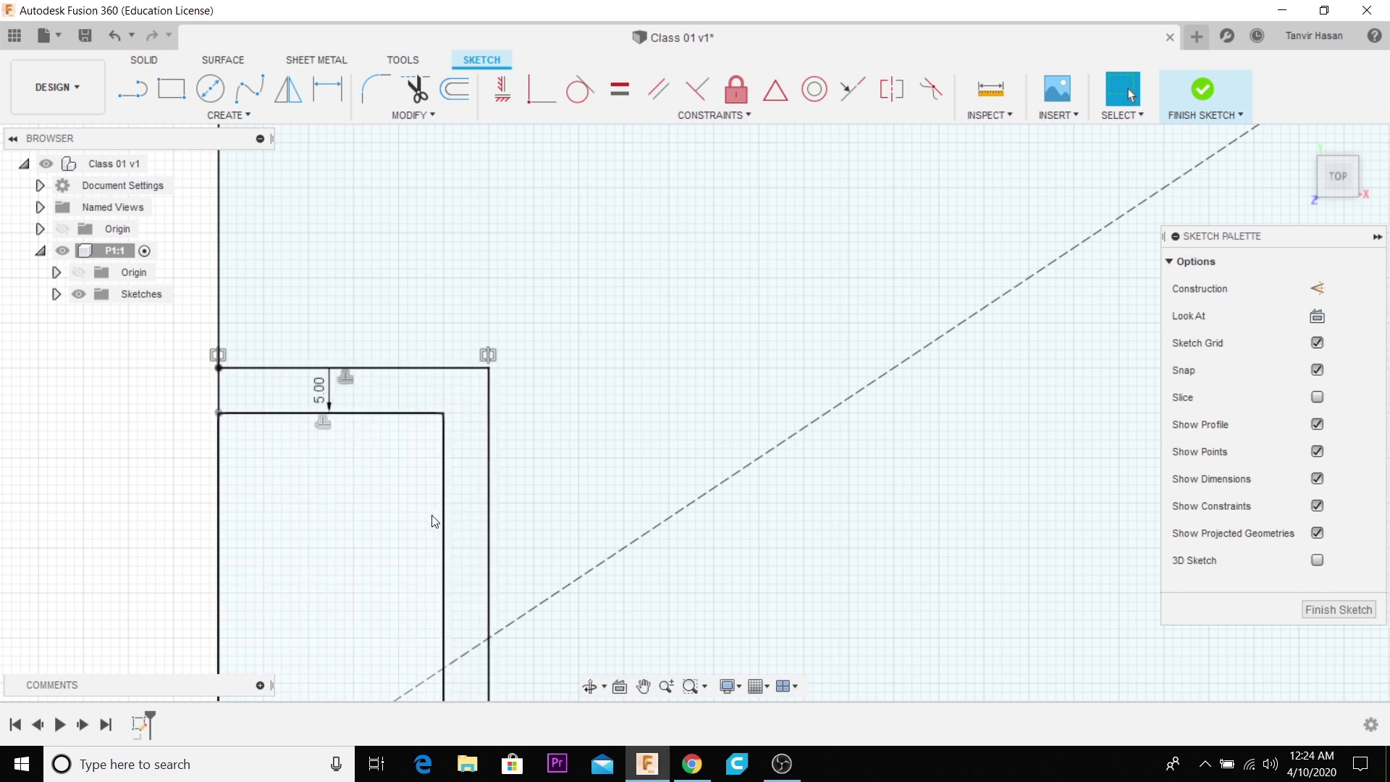
- Delete the complete rectangle profile with its corner rectangles, offset lines and dimensions from the sketch
scroll(444, 514, "down", 4)
scroll(446, 507, "down", 3)
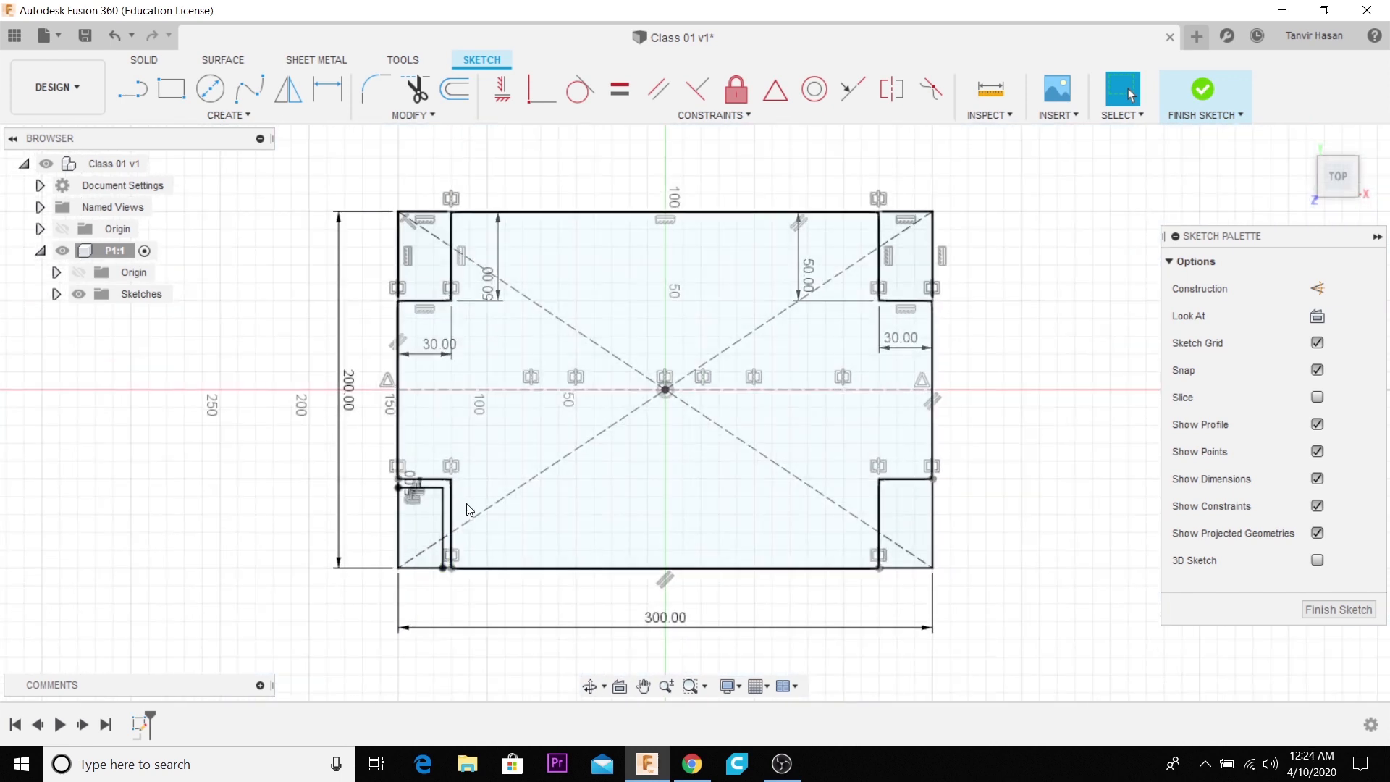
scroll(478, 500, "down", 2)
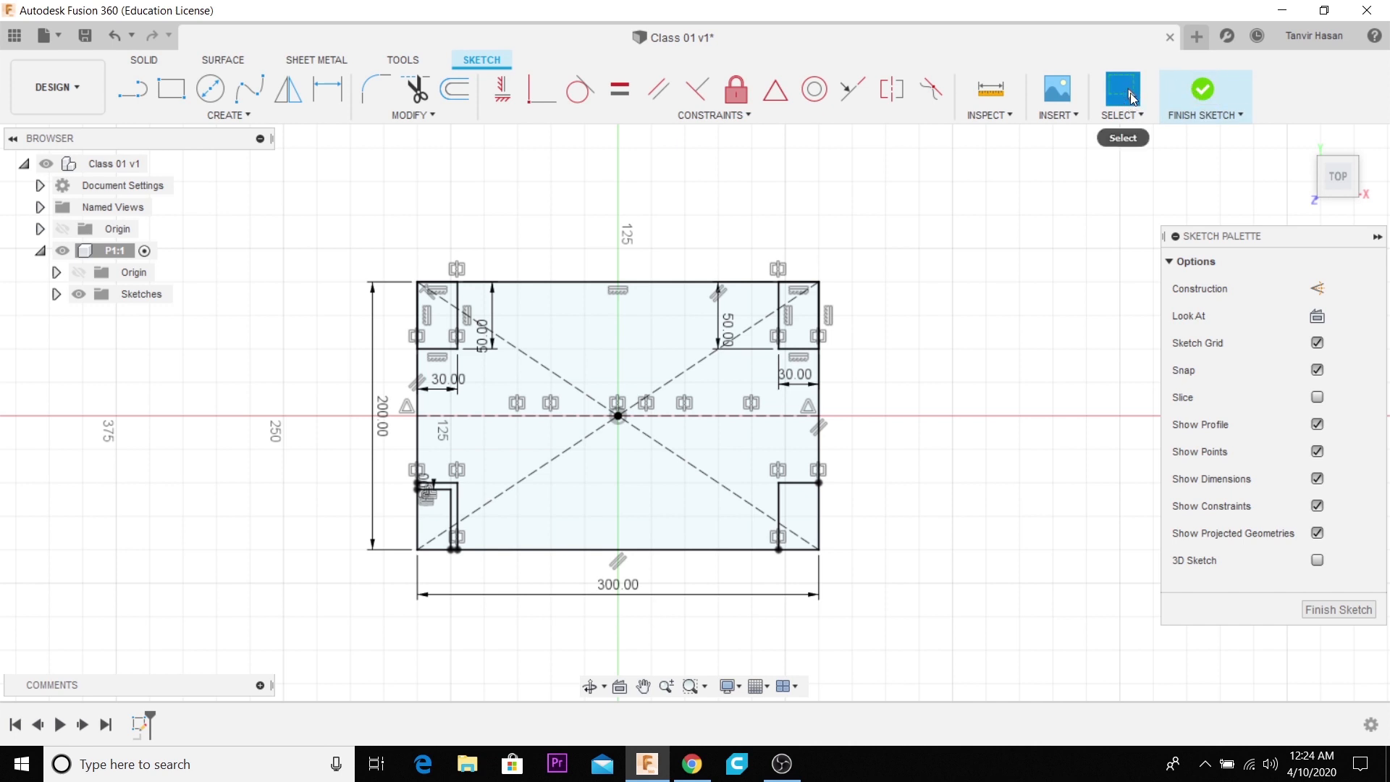
left_click(245, 116)
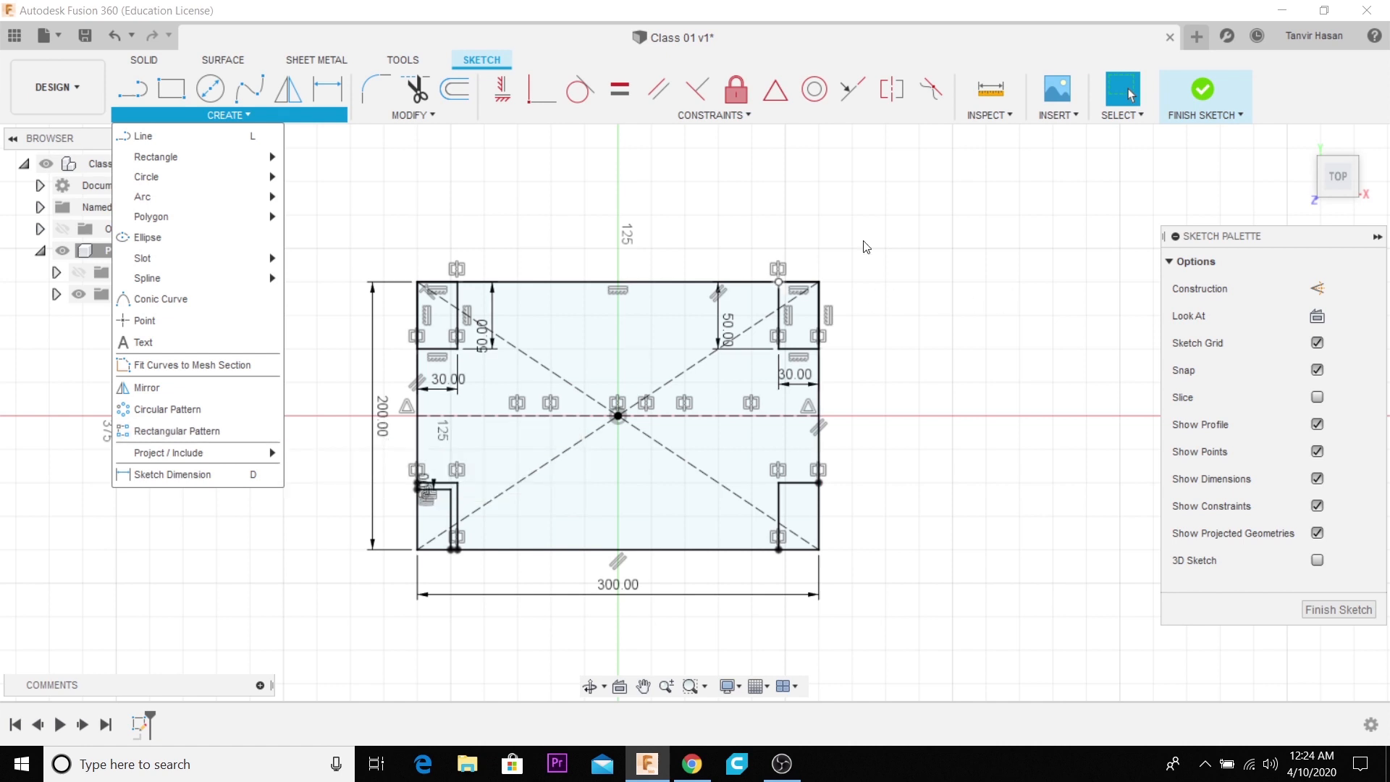
left_click_drag(275, 238, 958, 669)
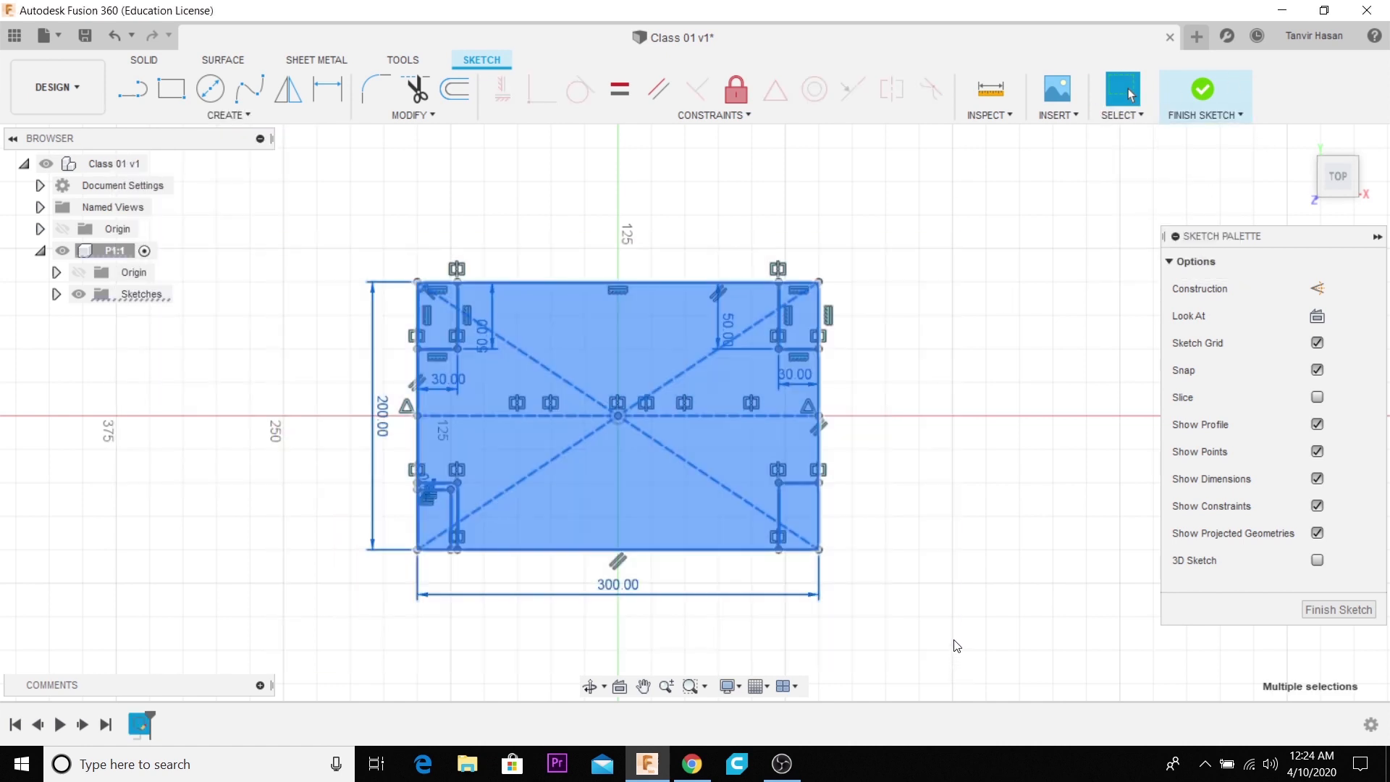
key("Delete")
- Sketch a circle about 445 mm in diameter centred on the origin and a circle about 50.6 mm in diameter inside its upper edge
left_click(210, 88)
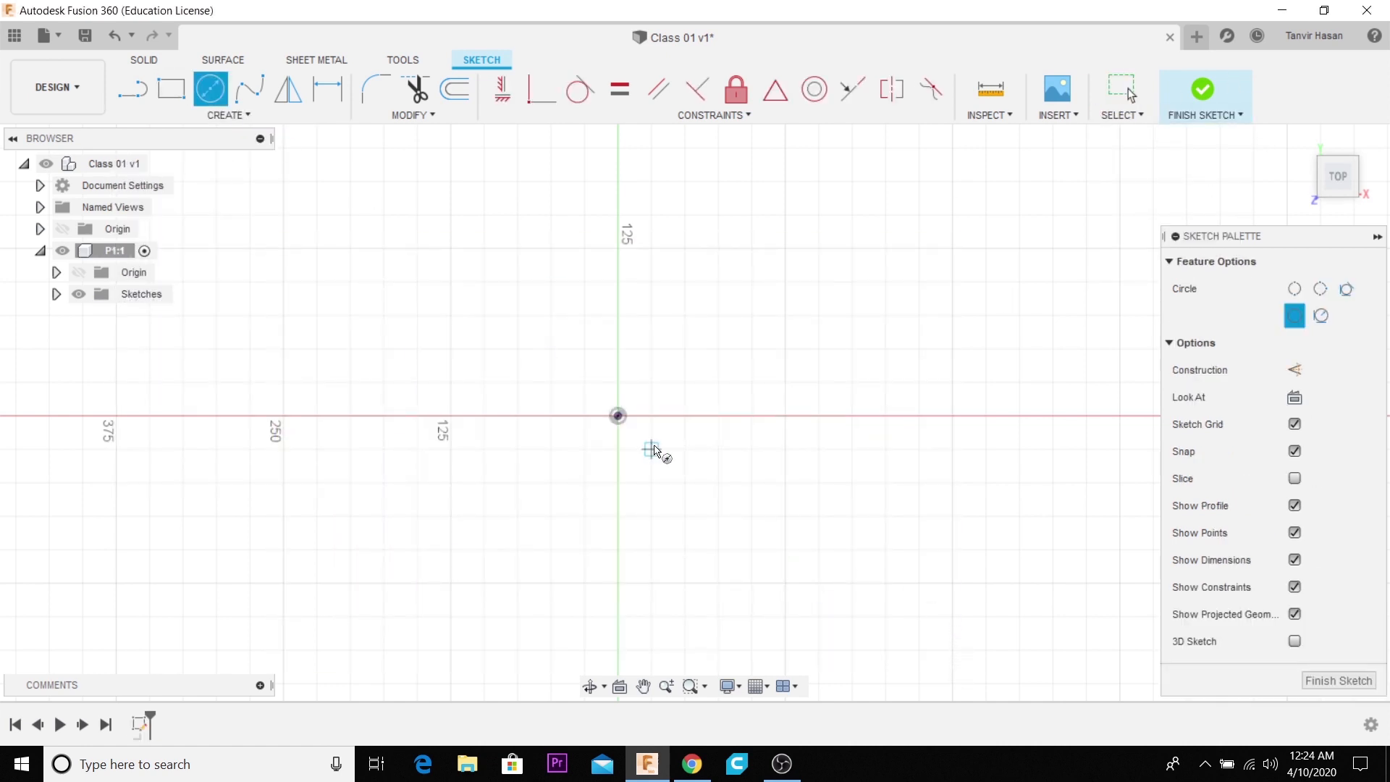
left_click(618, 416)
left_click(862, 589)
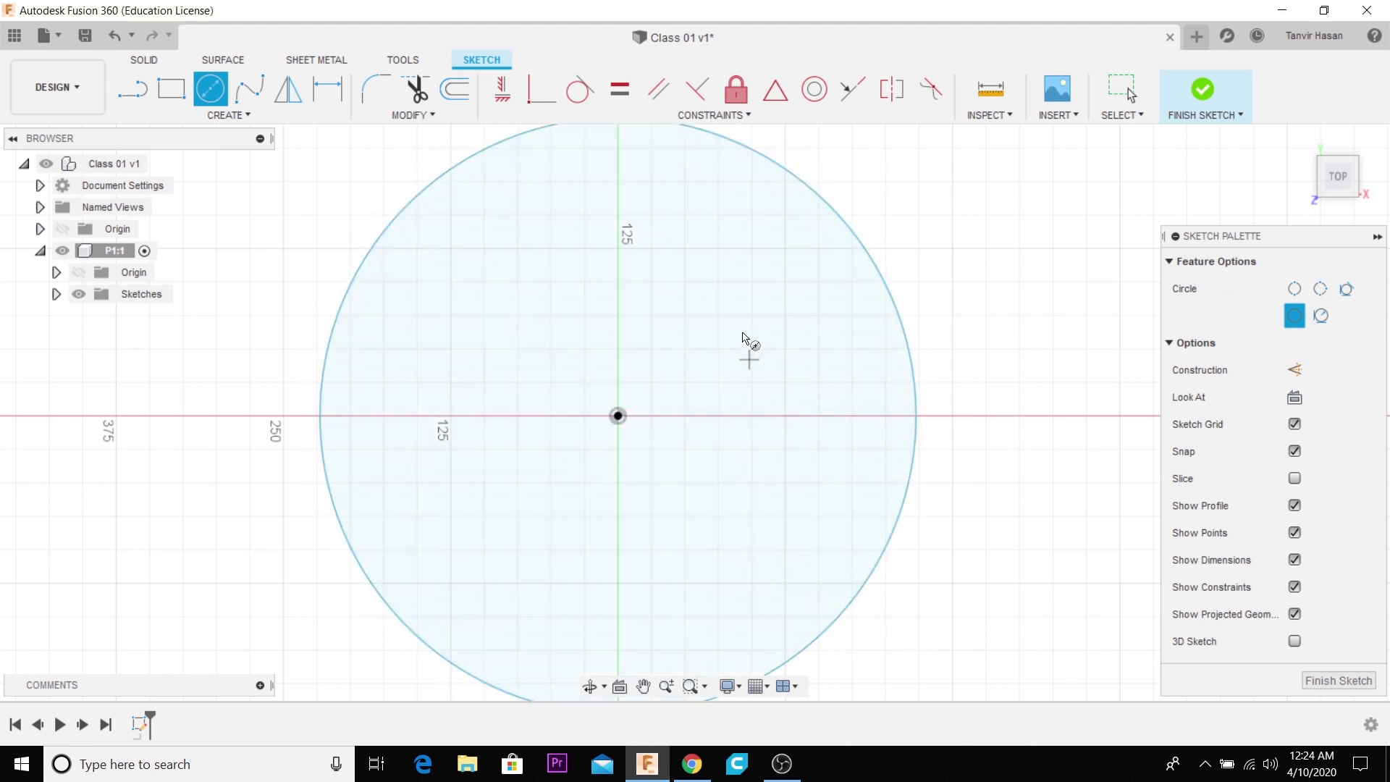
scroll(723, 419, "down", 2)
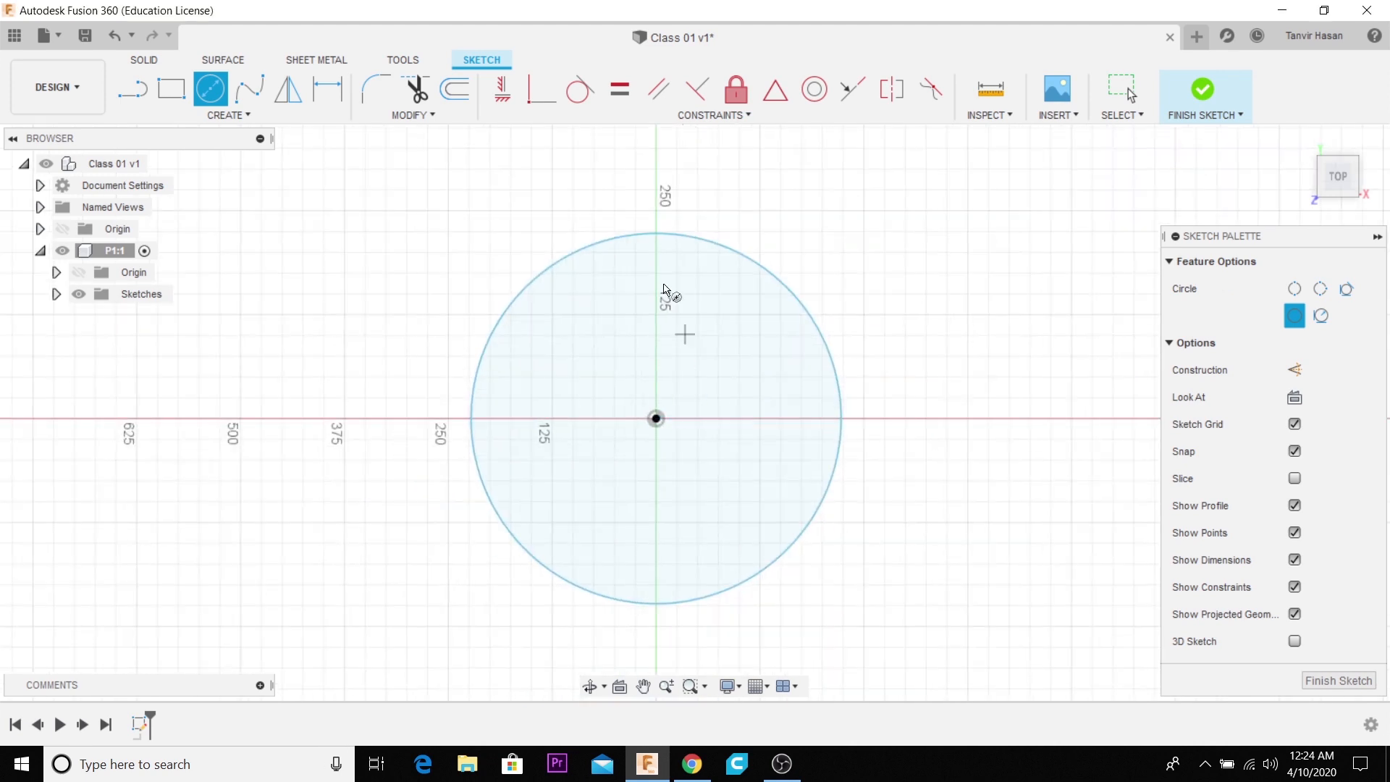
left_click(614, 273)
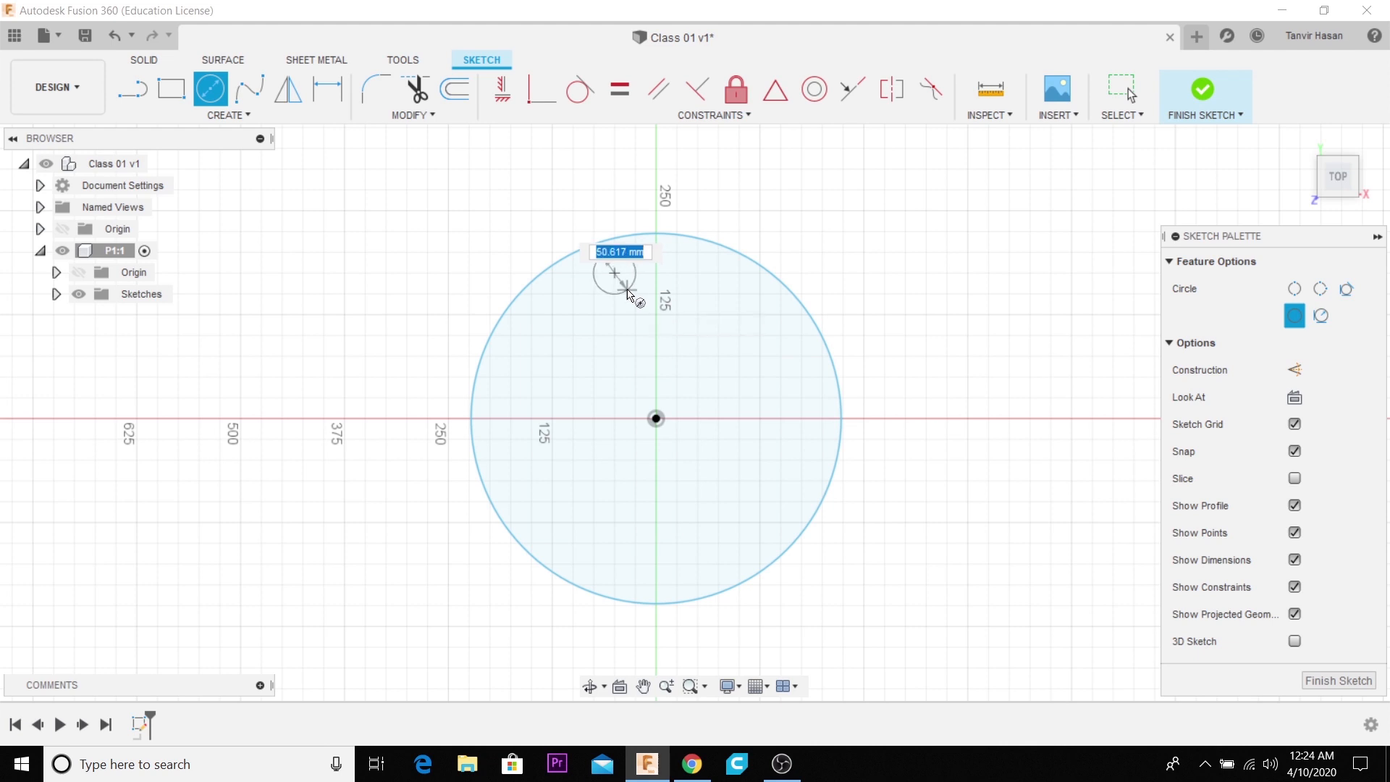
left_click(629, 289)
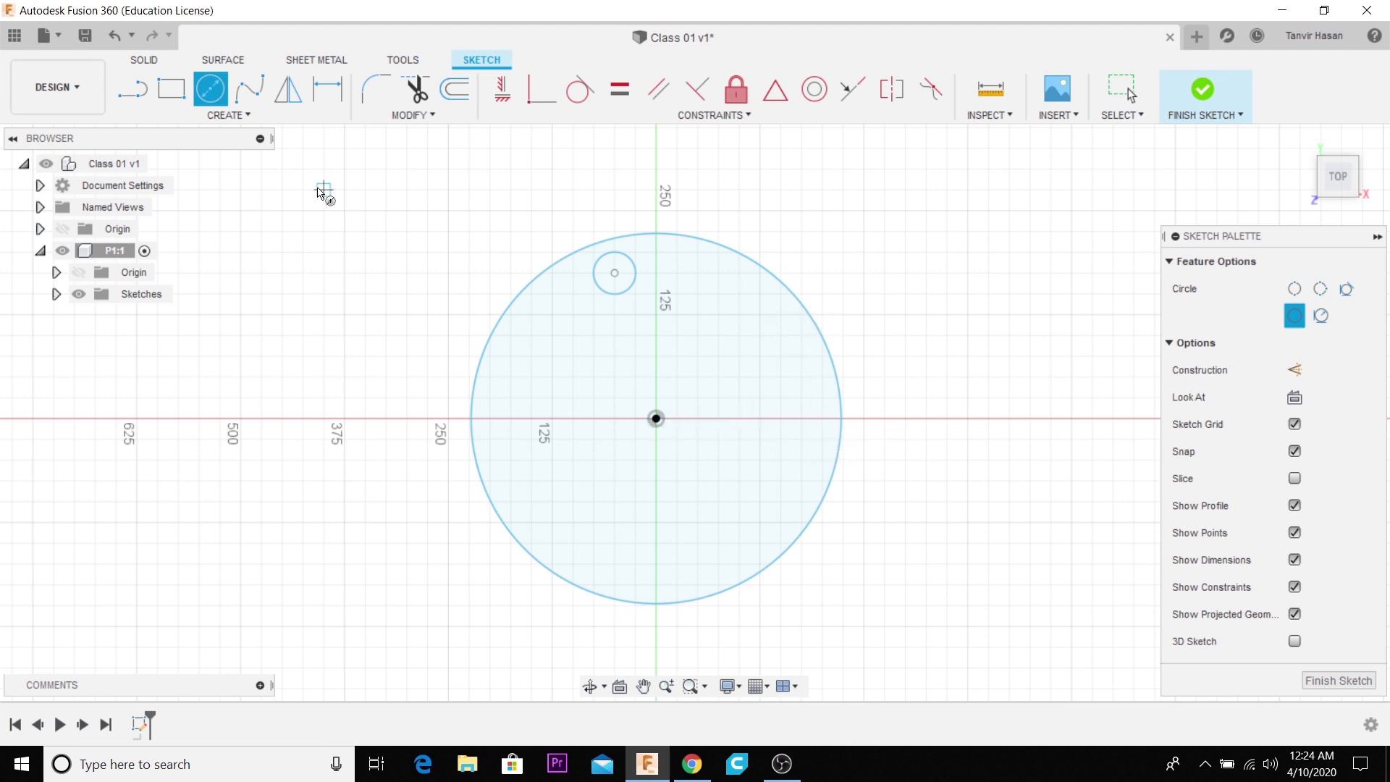
- Create a full circular pattern of the small circle around the origin with a quantity of 10
left_click(229, 115)
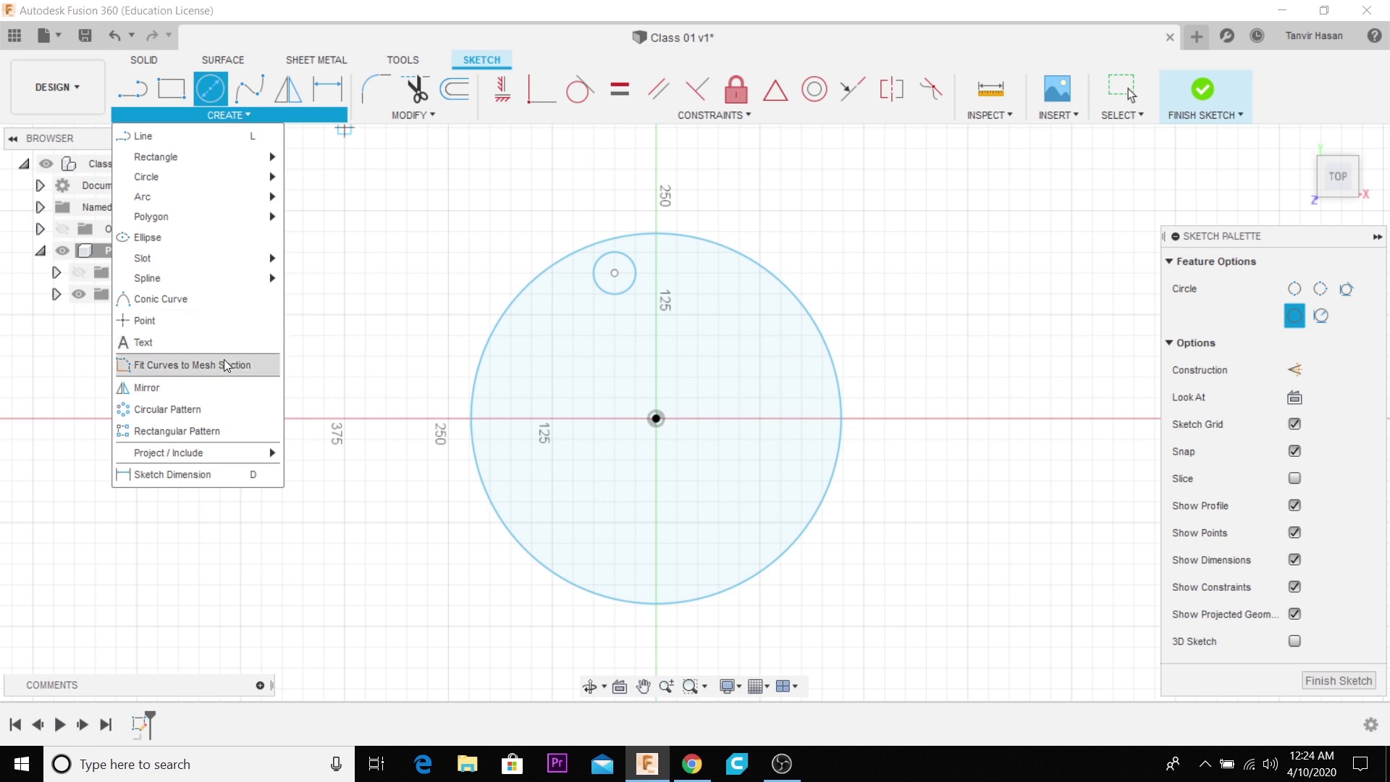
left_click(218, 411)
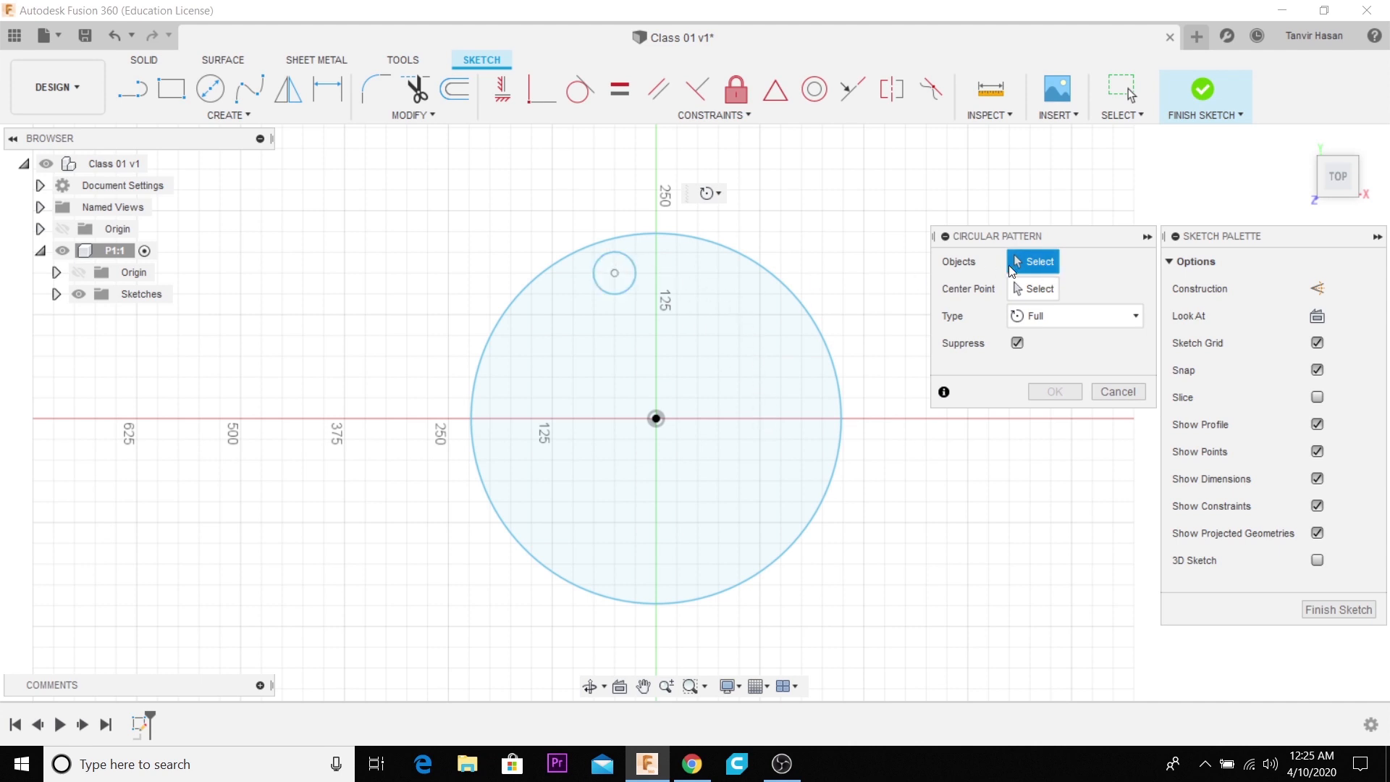
left_click(616, 293)
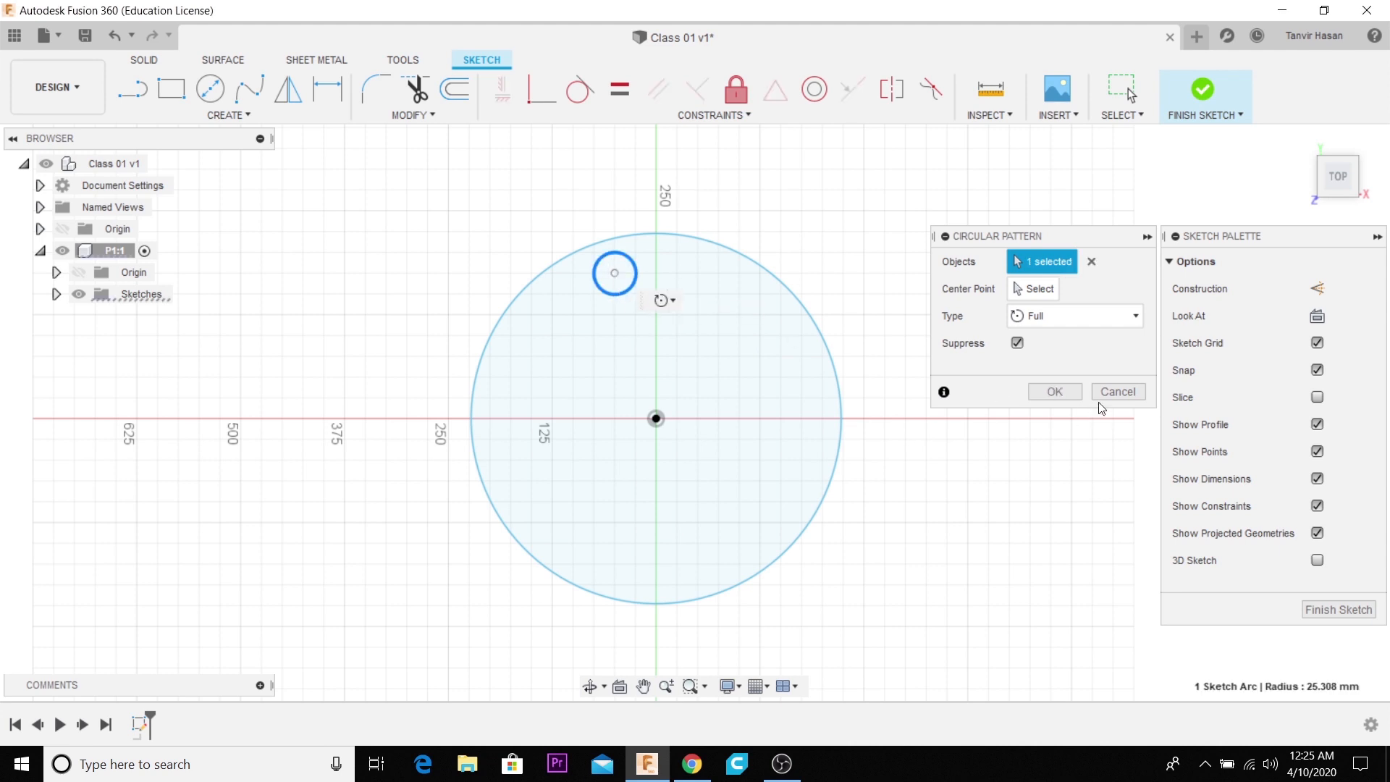
left_click(1048, 291)
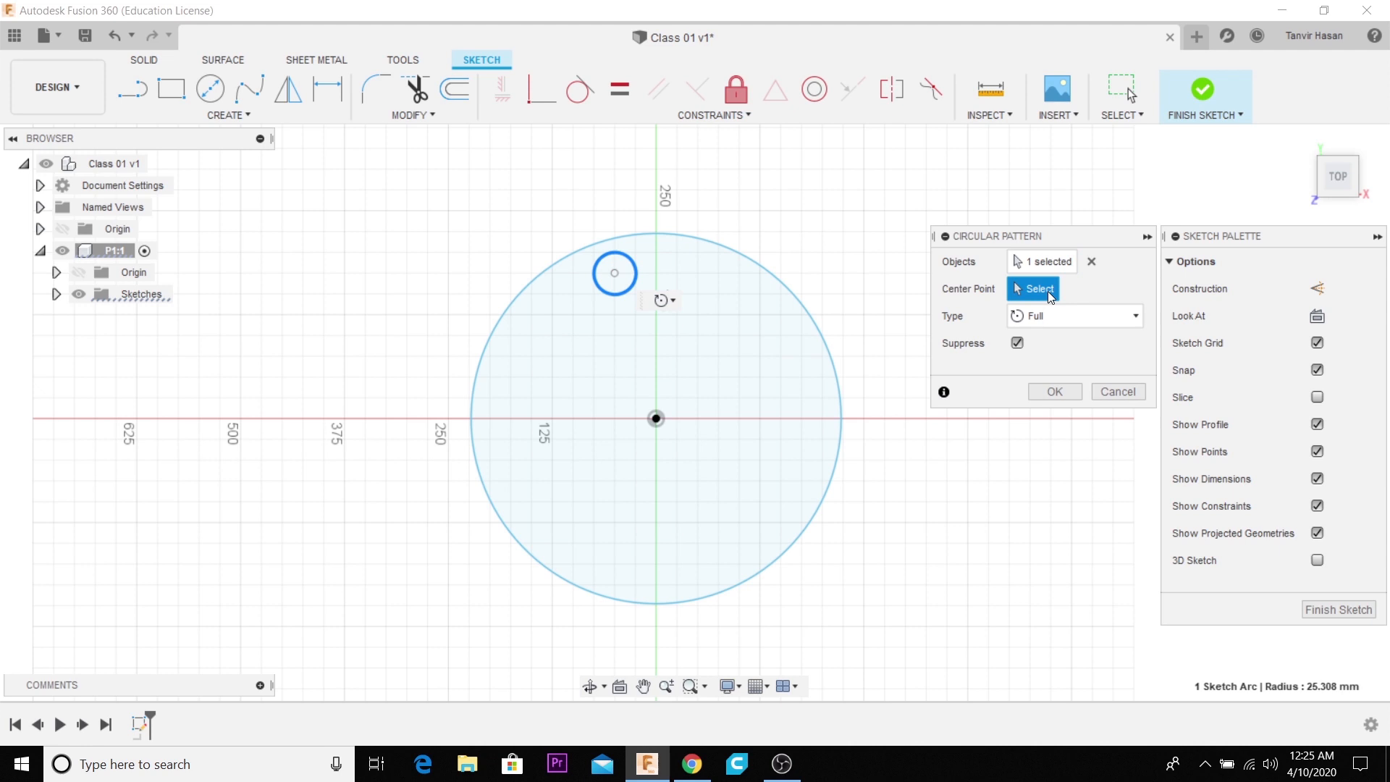
left_click(658, 421)
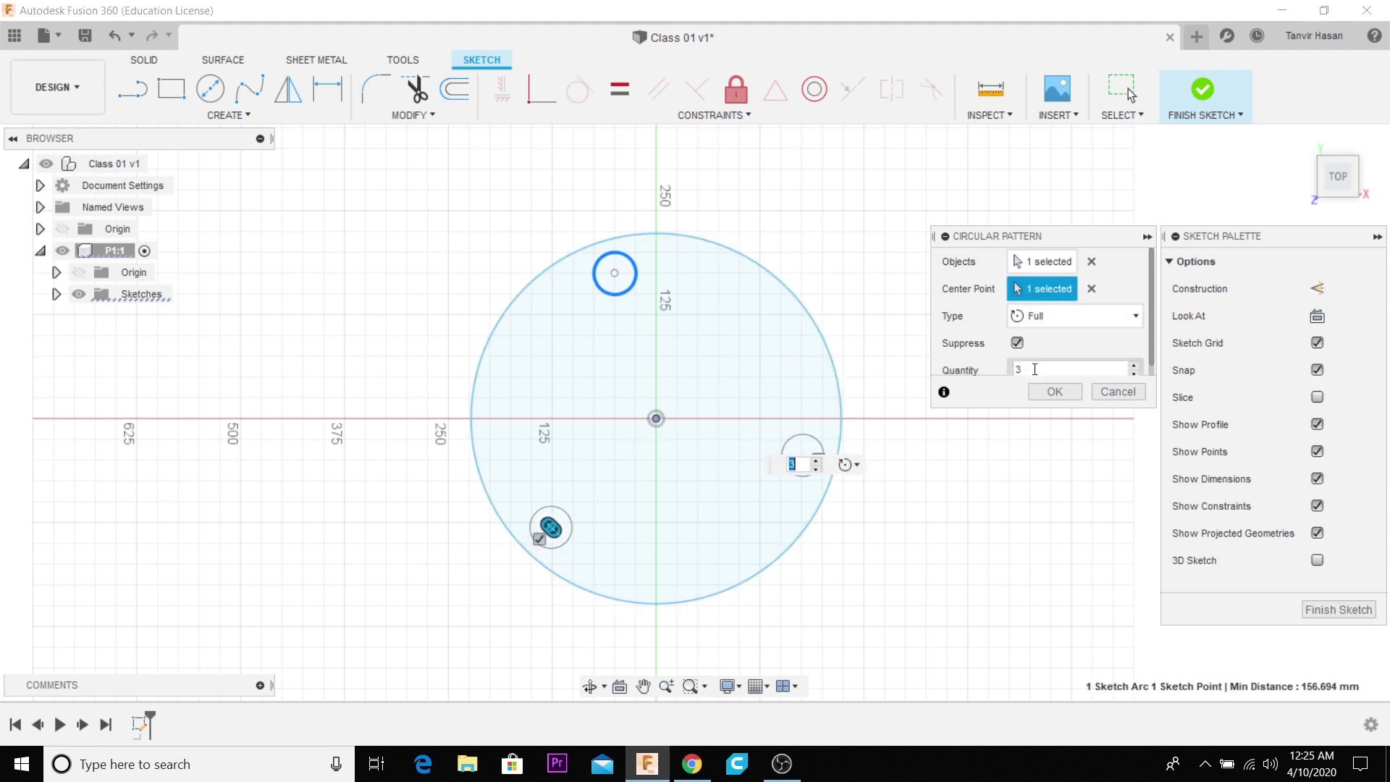
left_click(1135, 366)
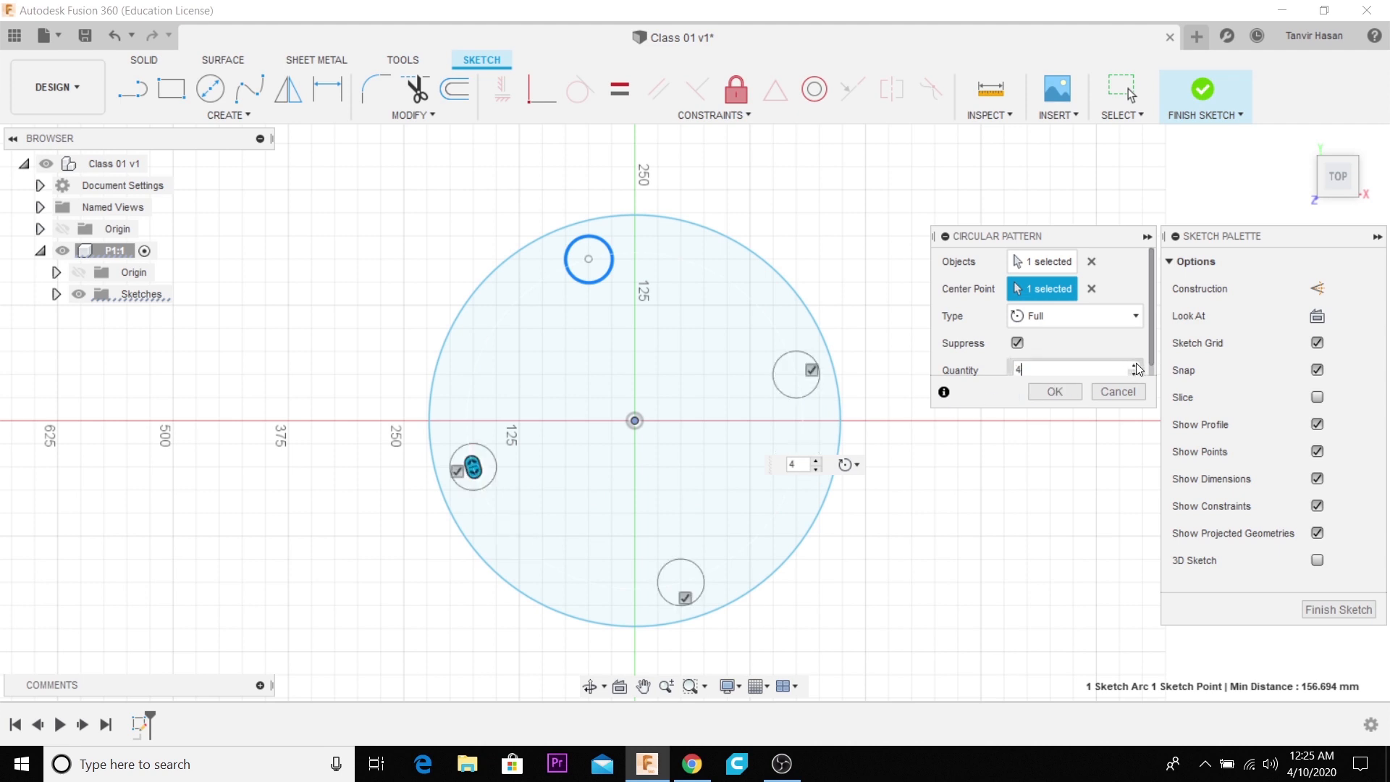
left_click_drag(1081, 374, 955, 361)
type("10")
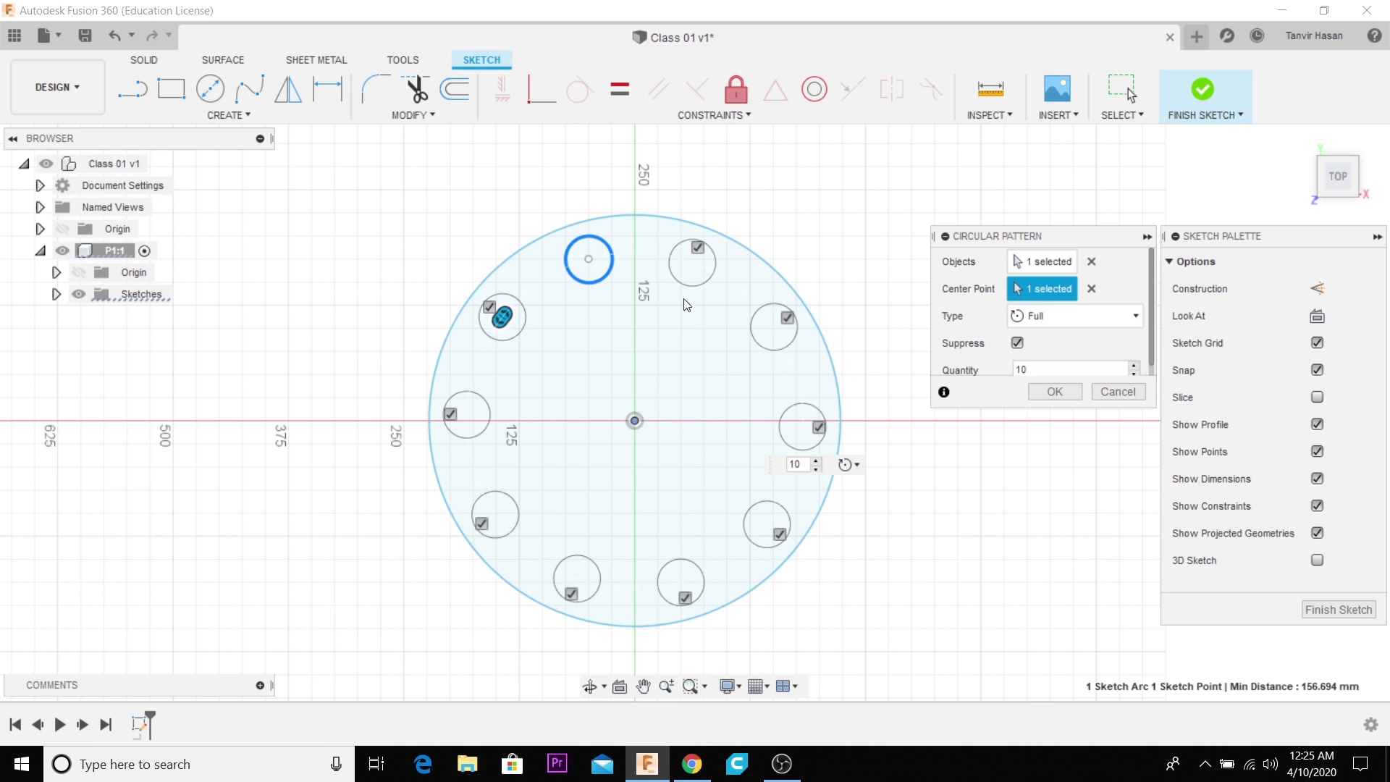
left_click(1072, 392)
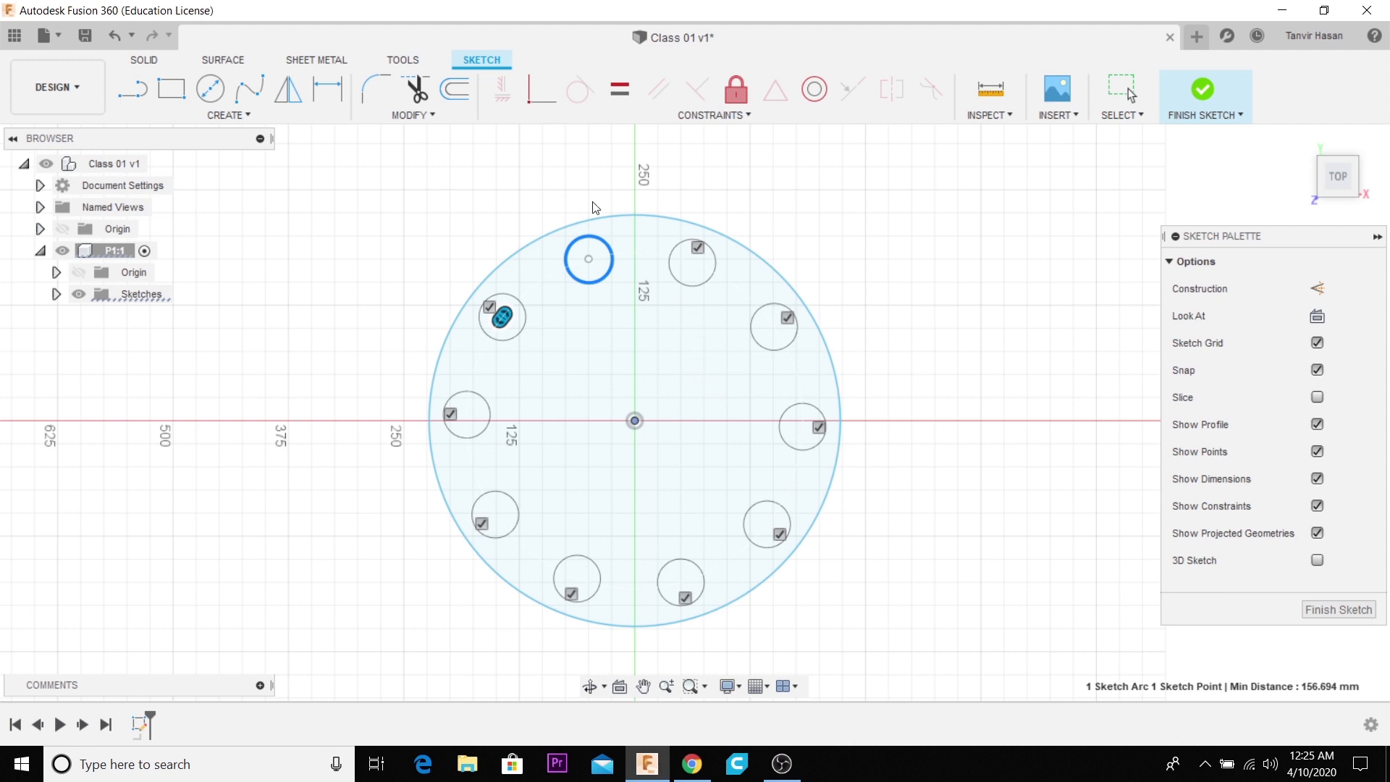
key("Escape")
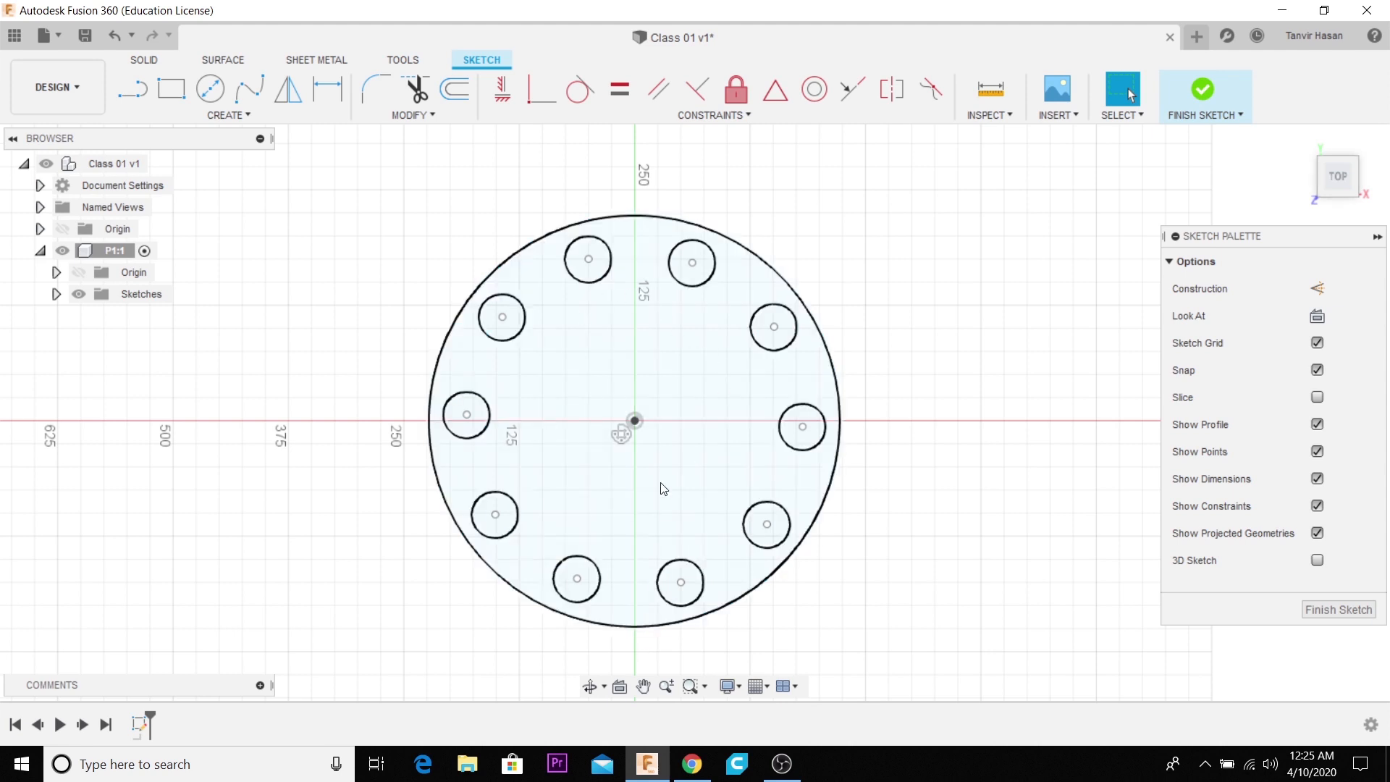
- Delete all the small patterned circles inside the large circle
scroll(664, 489, "down", 1)
left_click(228, 115)
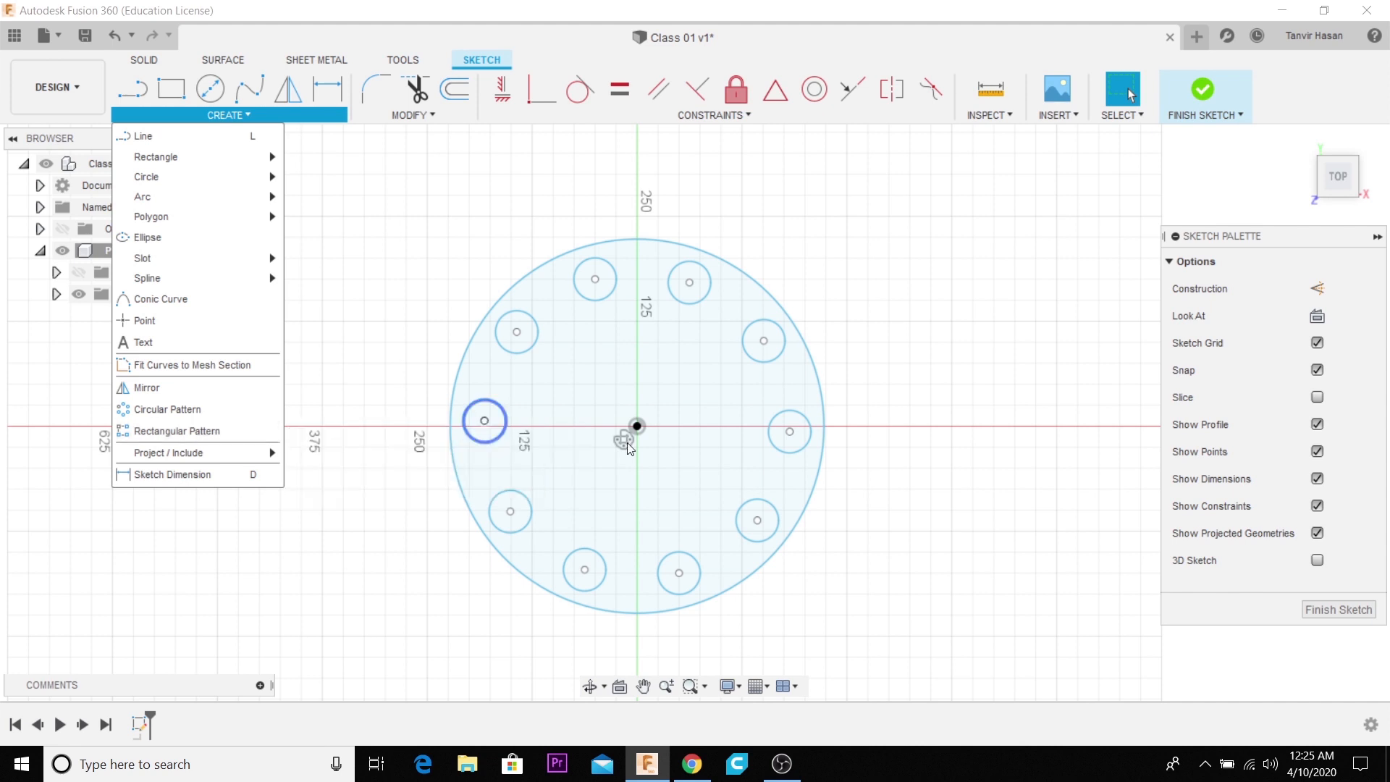
left_click(955, 380)
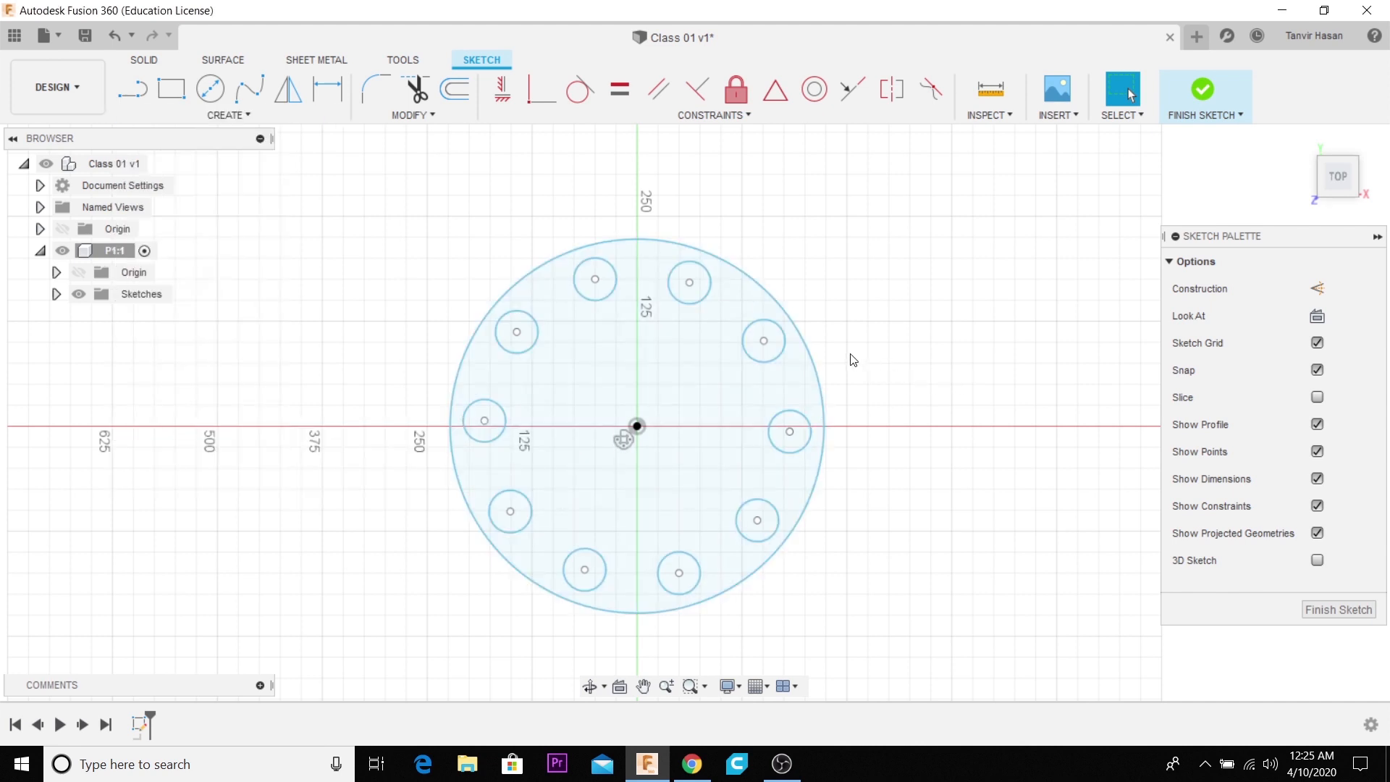
left_click(814, 360)
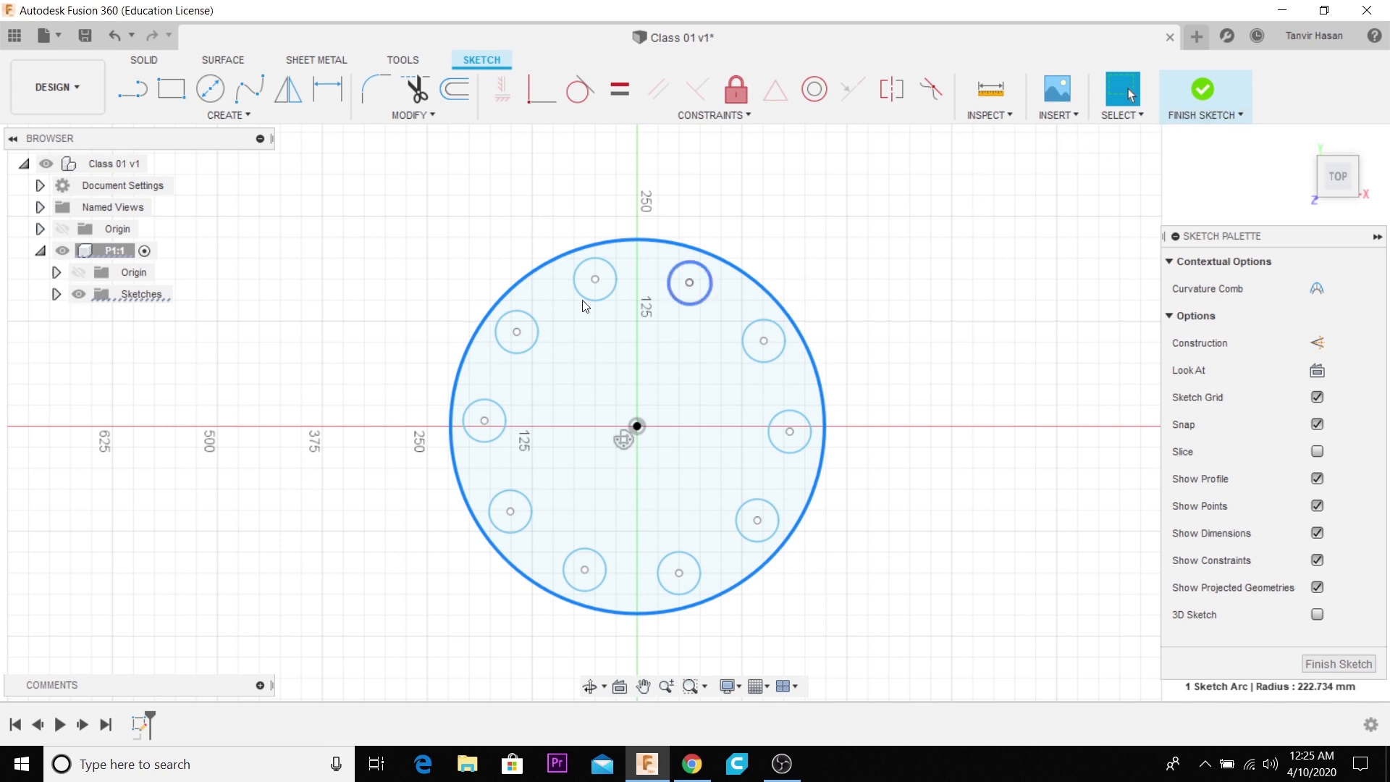
left_click_drag(351, 251, 953, 658)
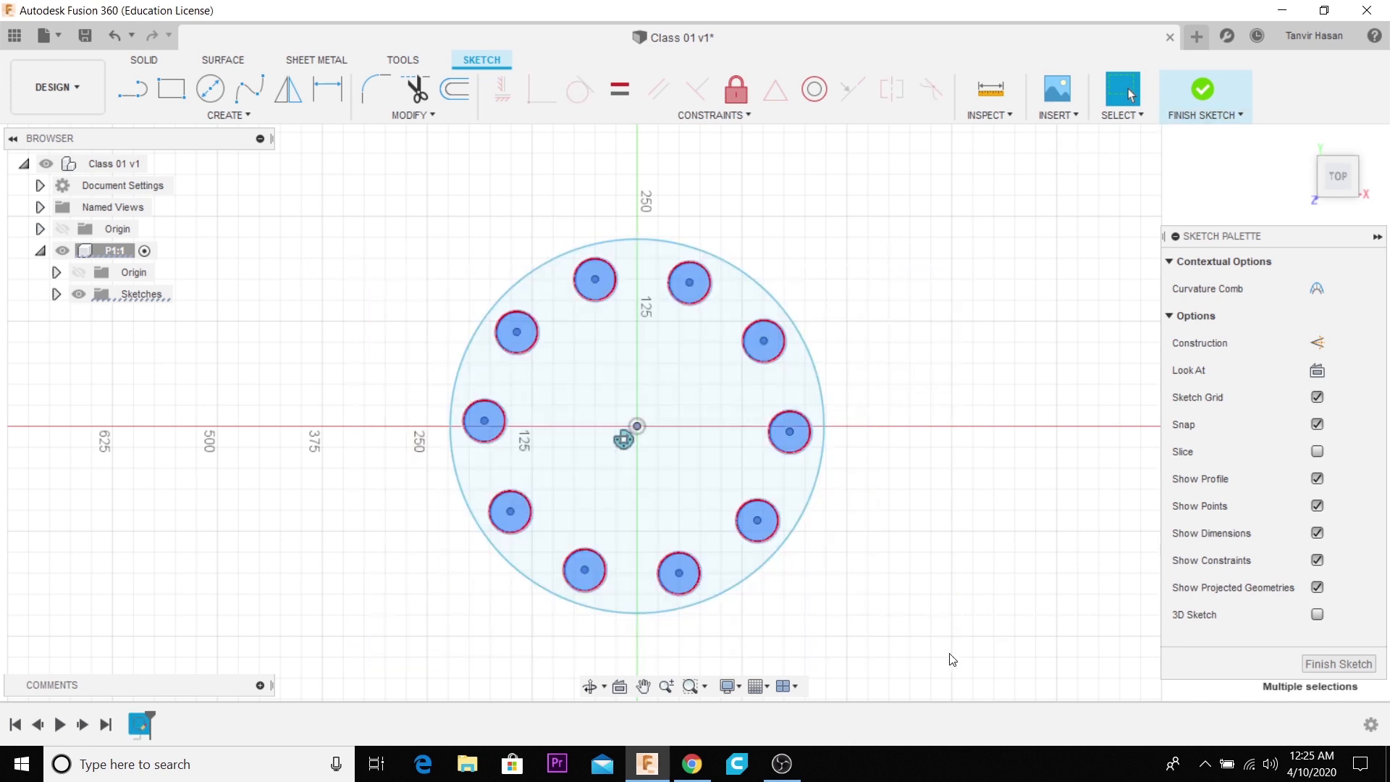
key("Delete")
- Delete the remaining large circle so the sketch is empty
left_click_drag(505, 360, 847, 559)
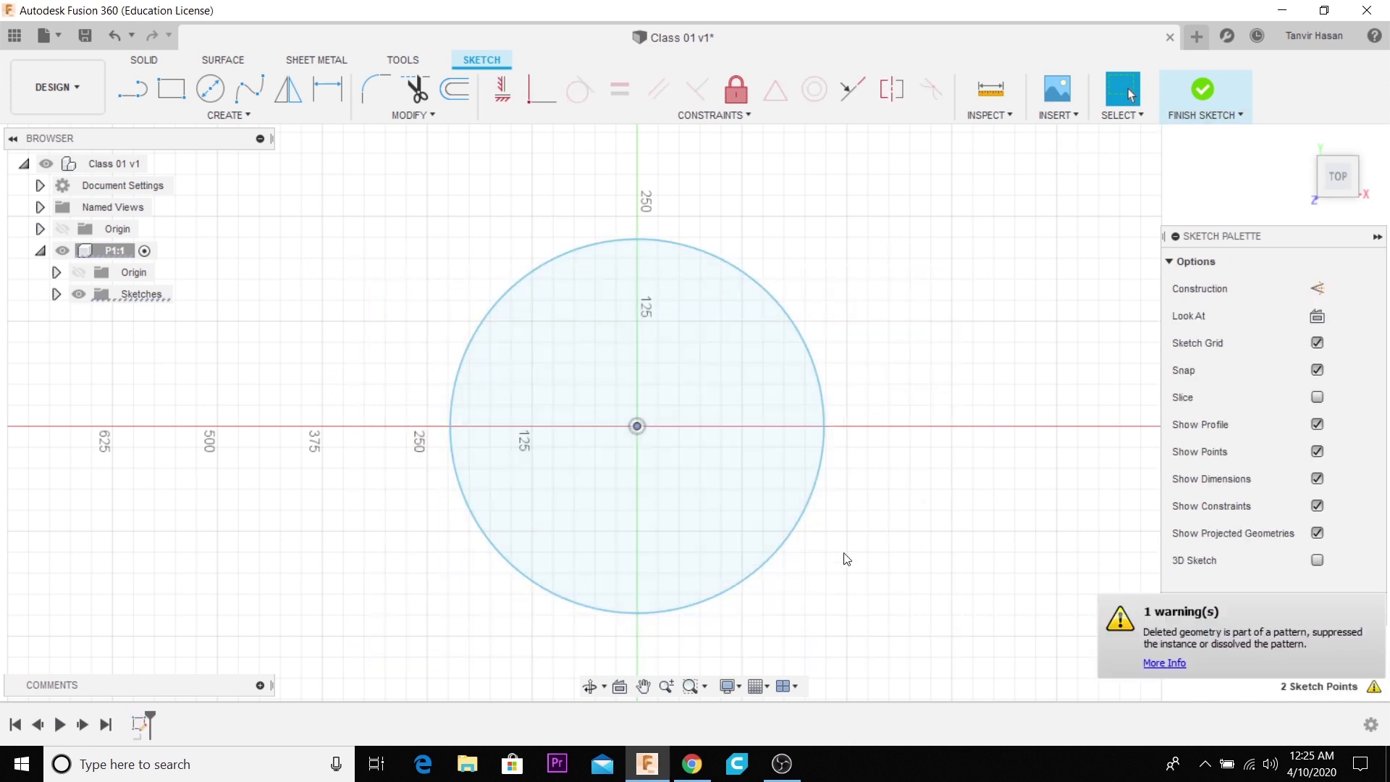
left_click_drag(363, 276, 348, 240)
left_click_drag(307, 195, 977, 654)
key("Delete")
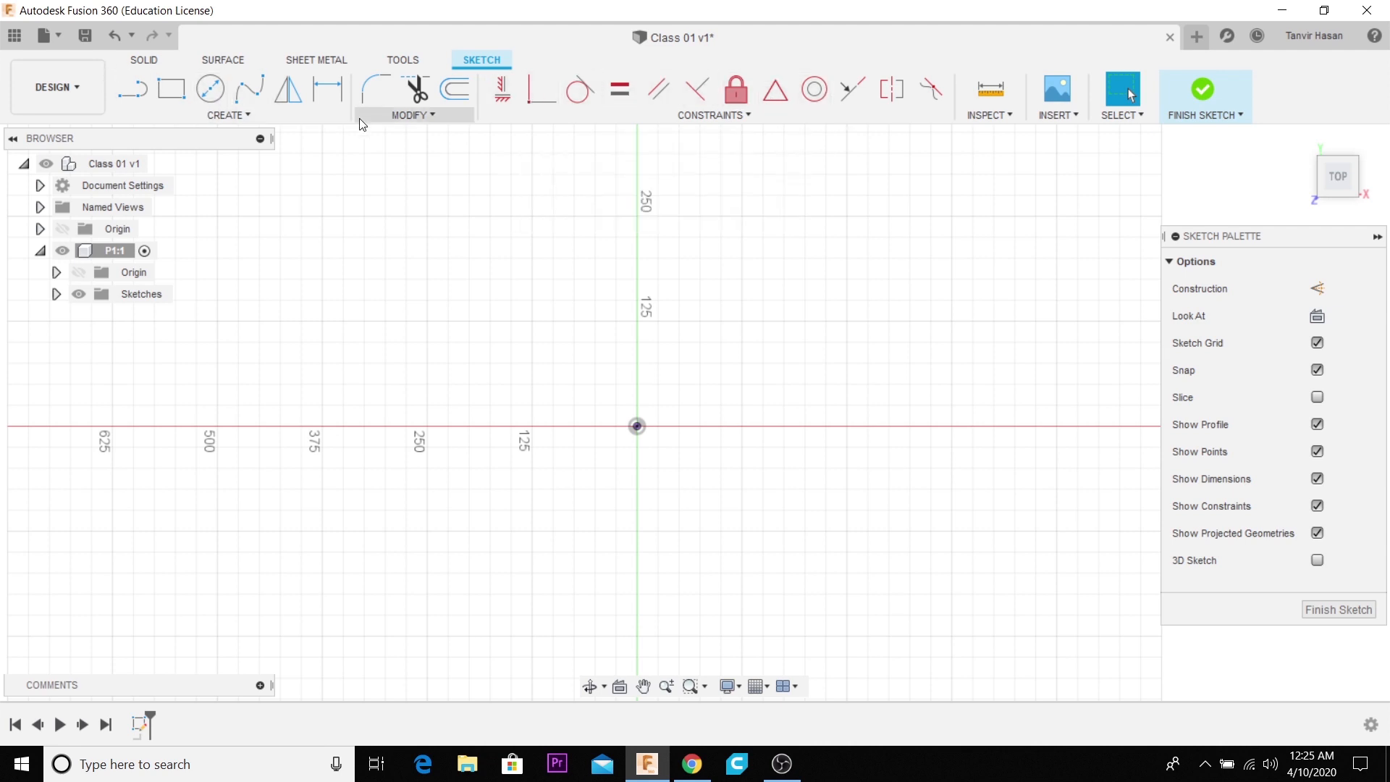
- Draw a horizontal line above the origin and a separate, slightly sloping line about 468 mm long above it
left_click(145, 92)
left_click(511, 363)
left_click(879, 363)
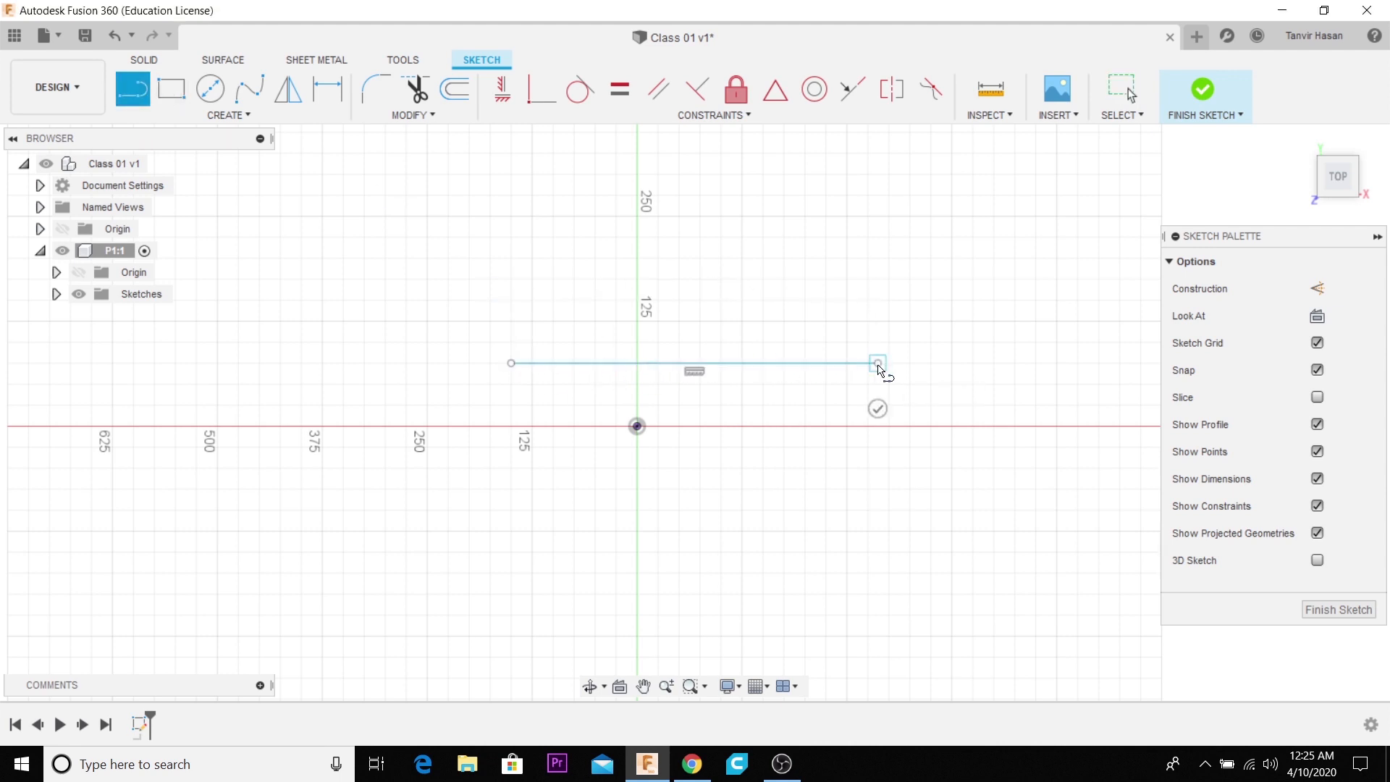
left_click(877, 408)
left_click(498, 269)
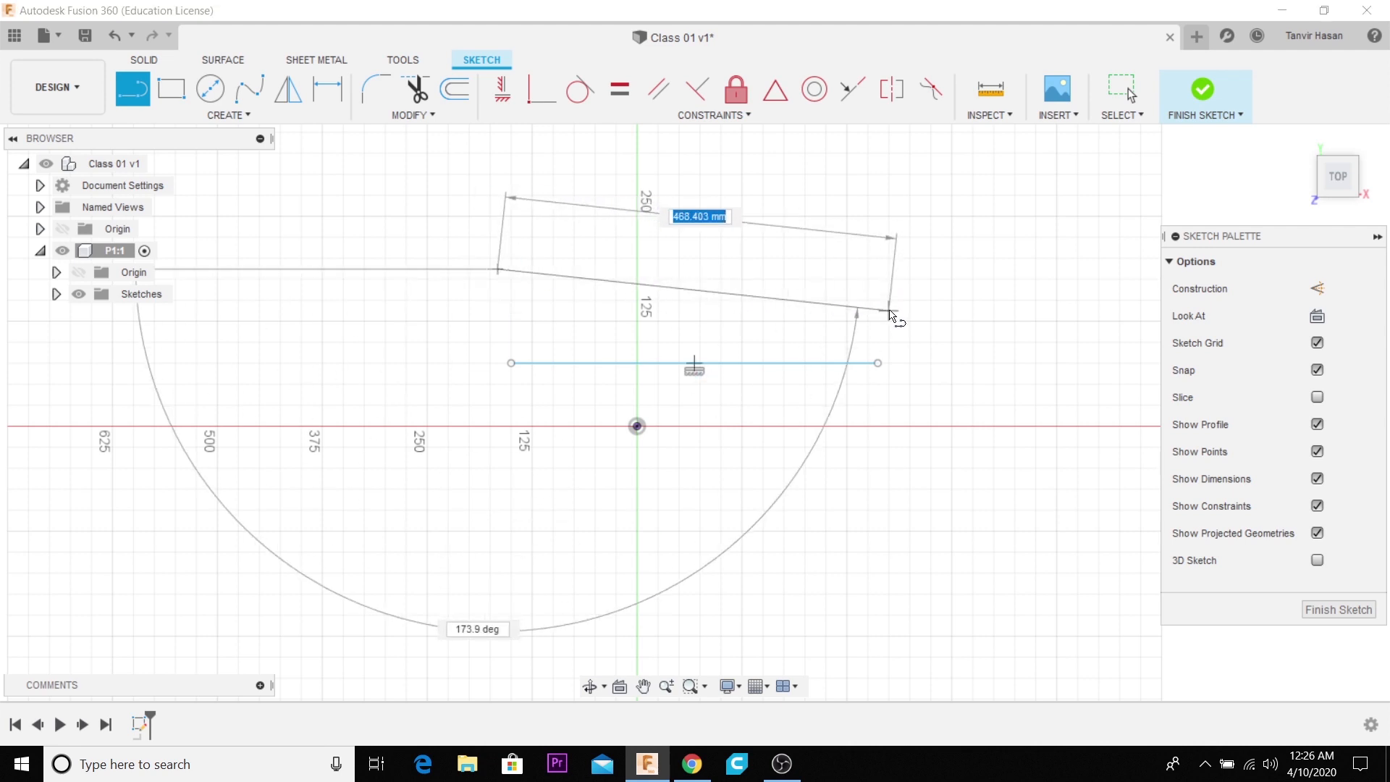
left_click(889, 310)
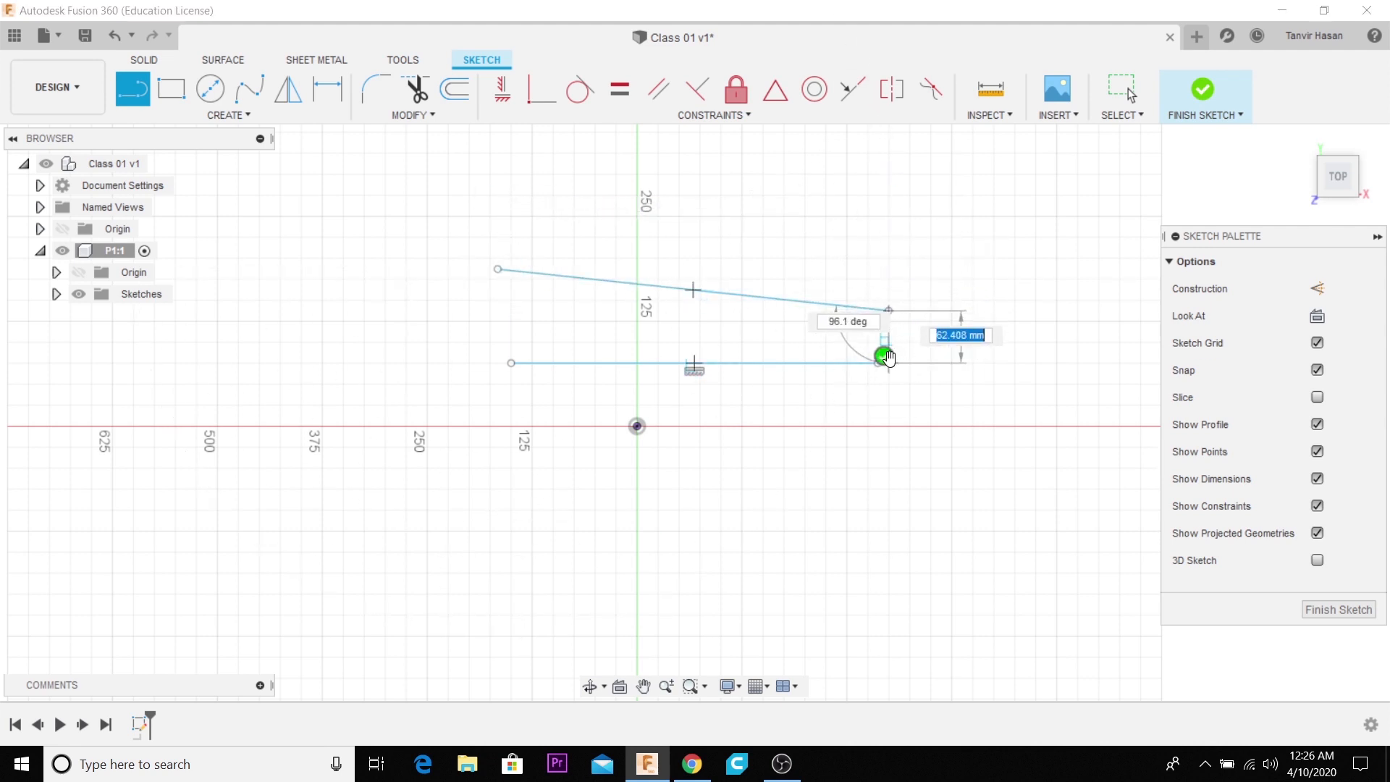
left_click(884, 356)
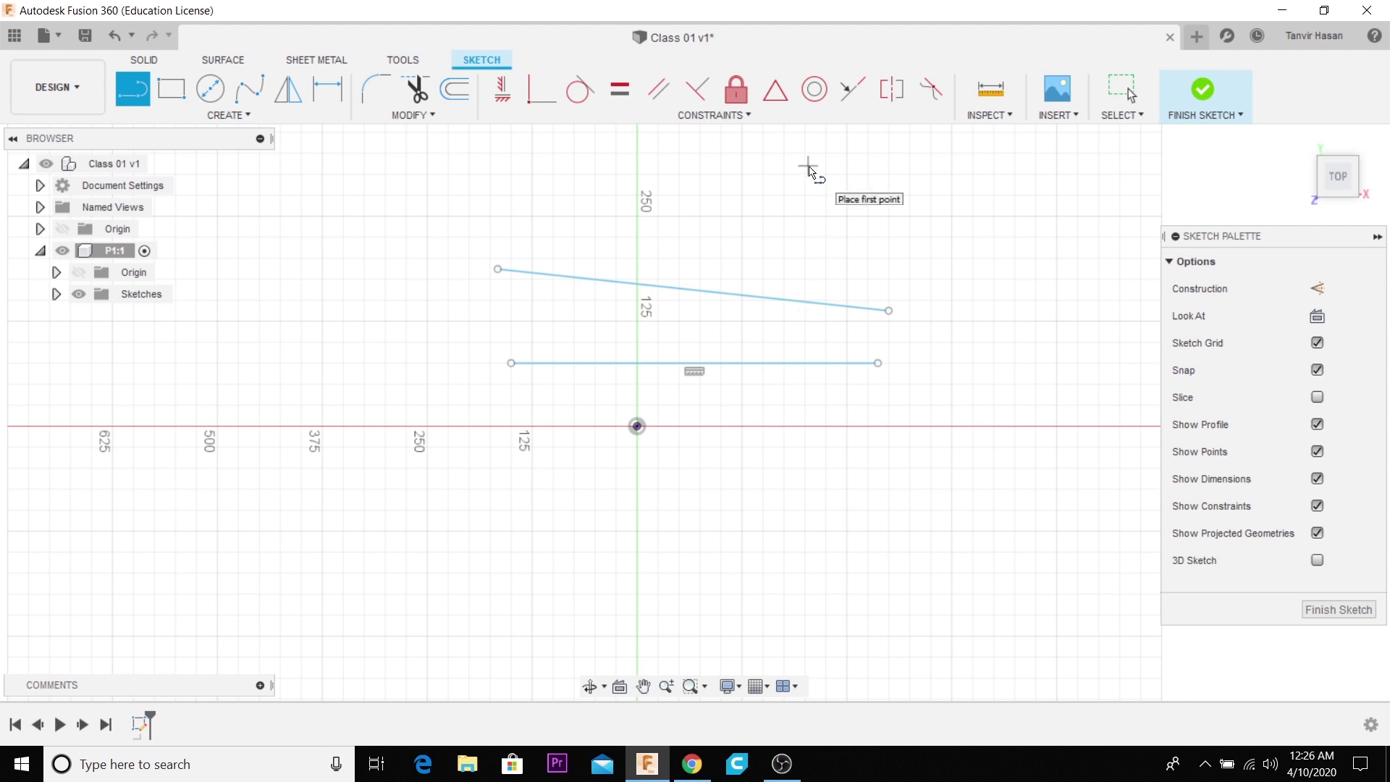
- Apply a Parallel constraint between the sloping upper line and the horizontal line
left_click(1123, 88)
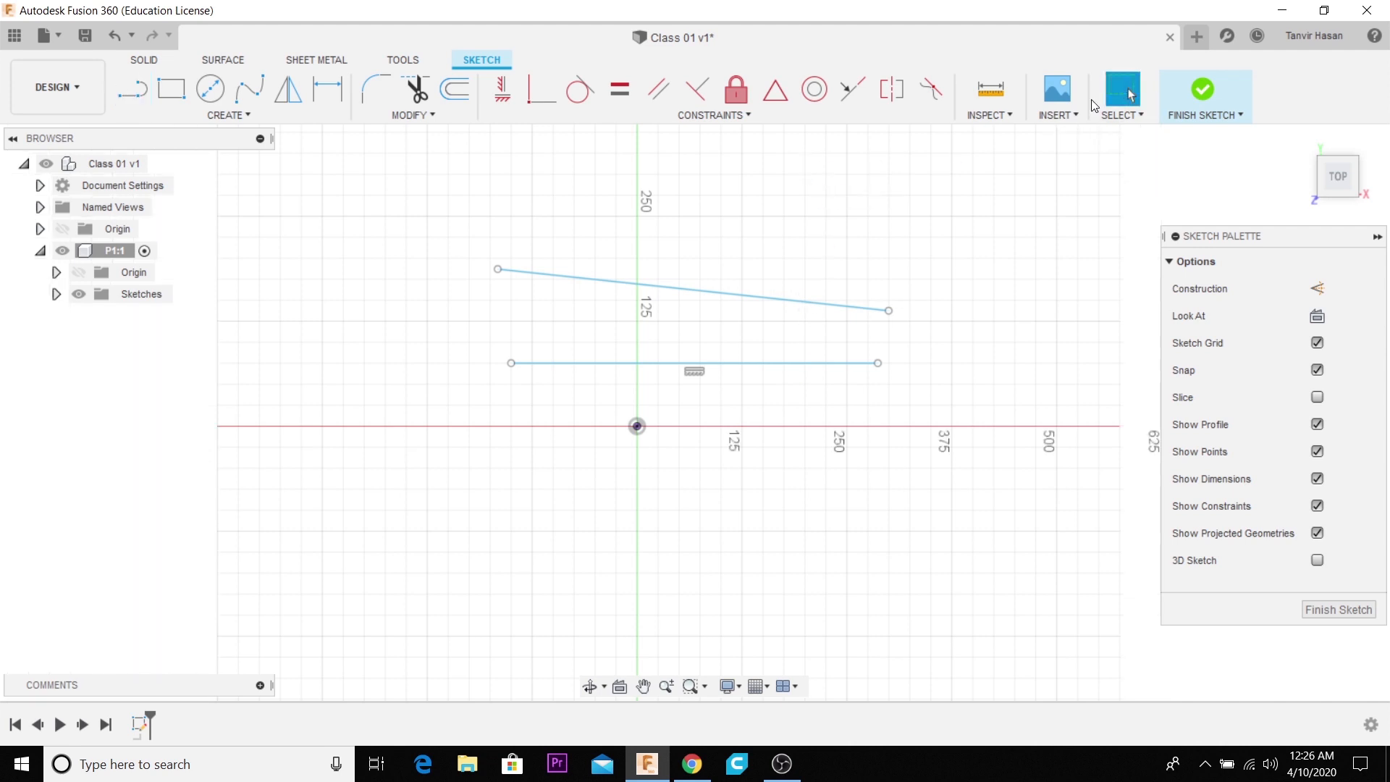
left_click(688, 291)
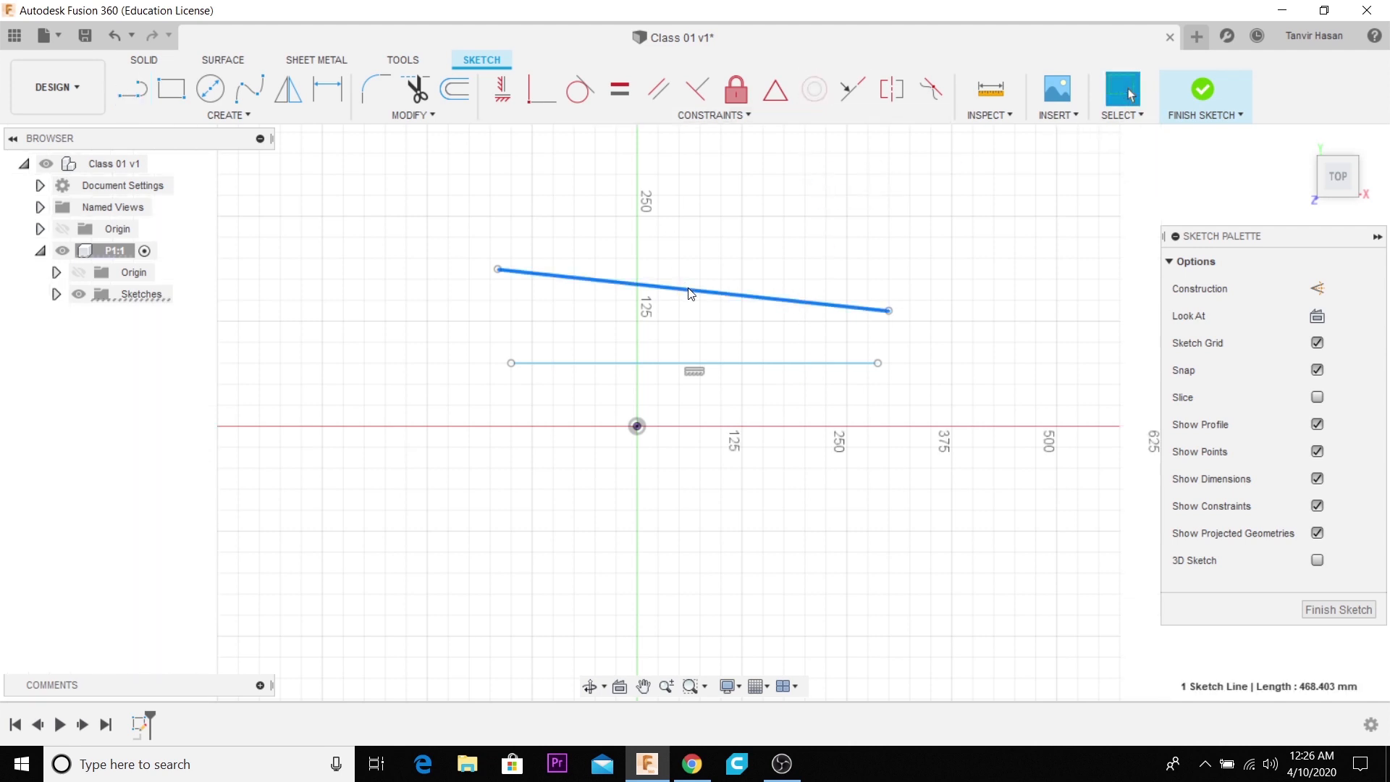
left_click(655, 93)
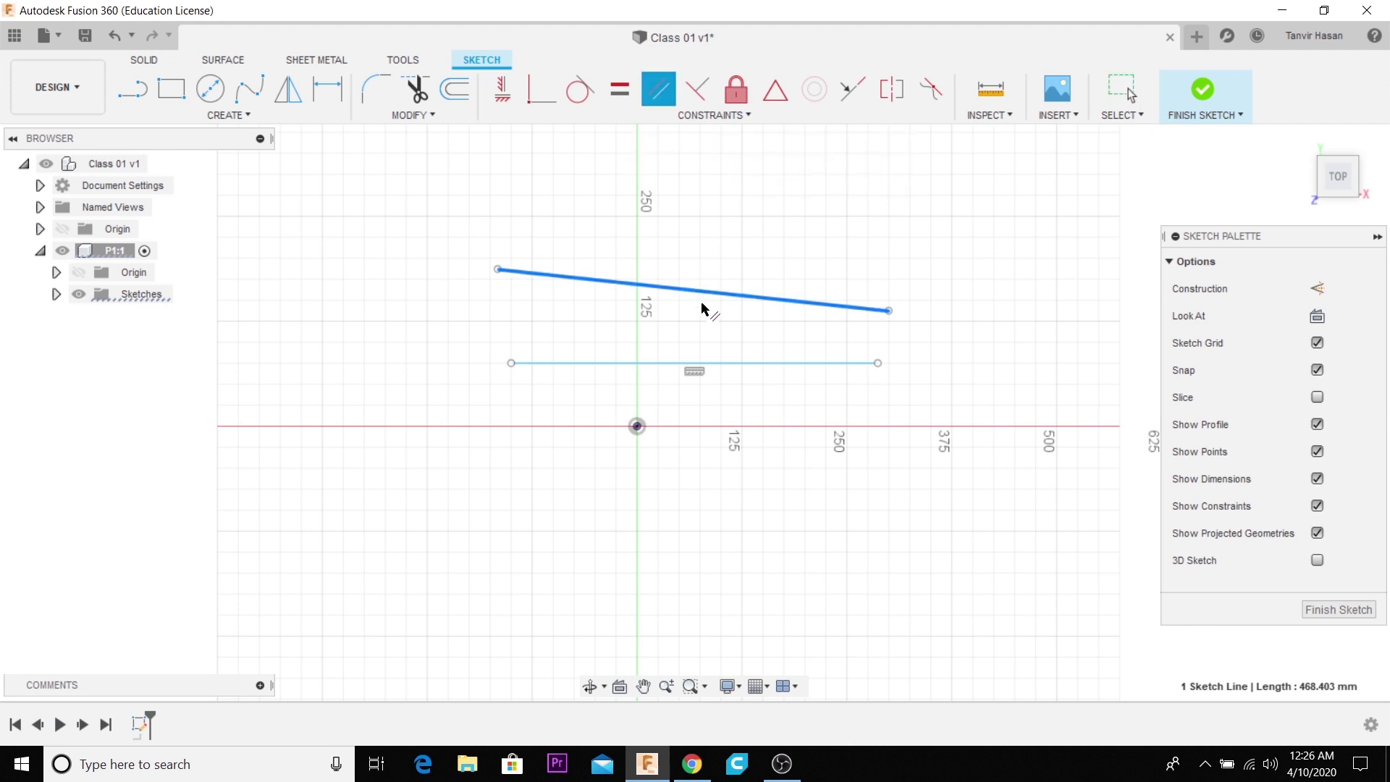
left_click(719, 364)
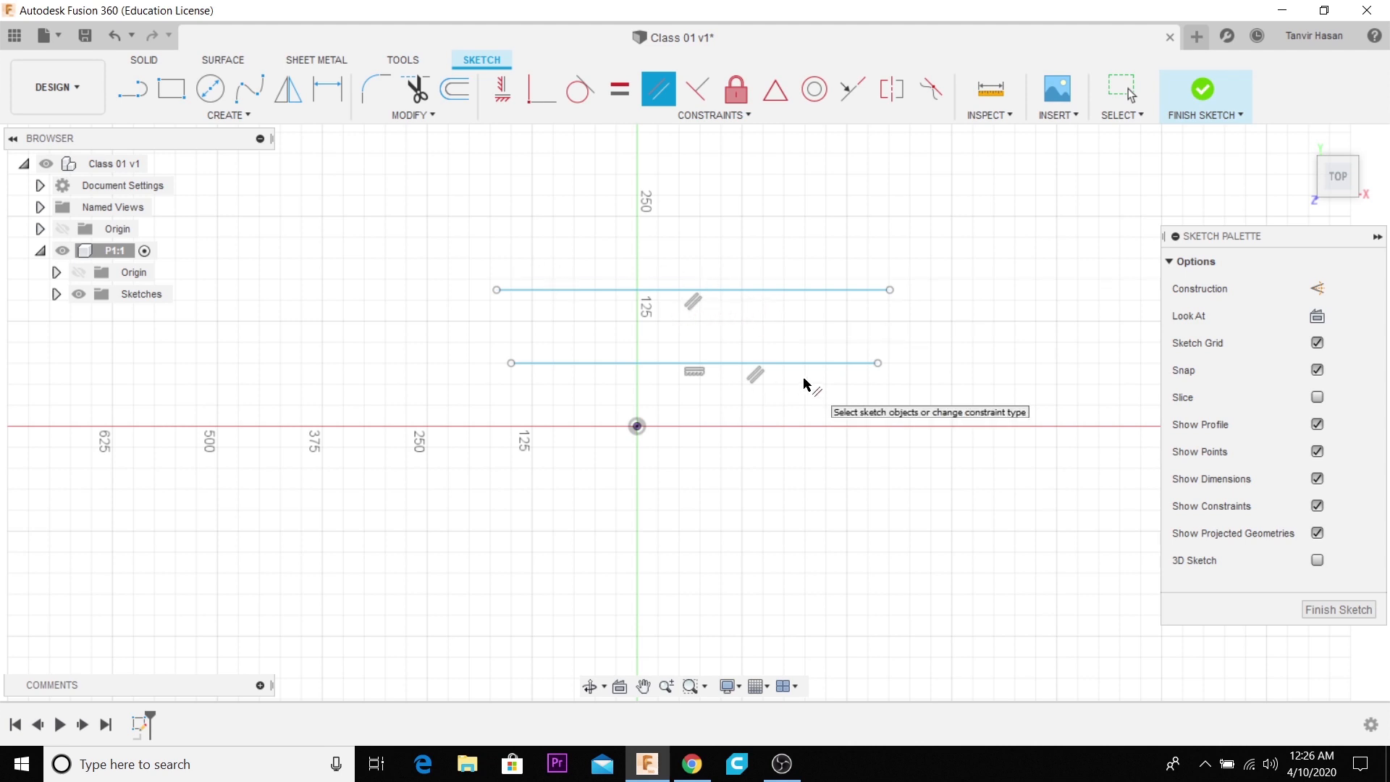
- Draw a separate line above the two parallel lines, perpendicular to them and ending just short of the upper one
key("l")
scroll(800, 375, "down", 2)
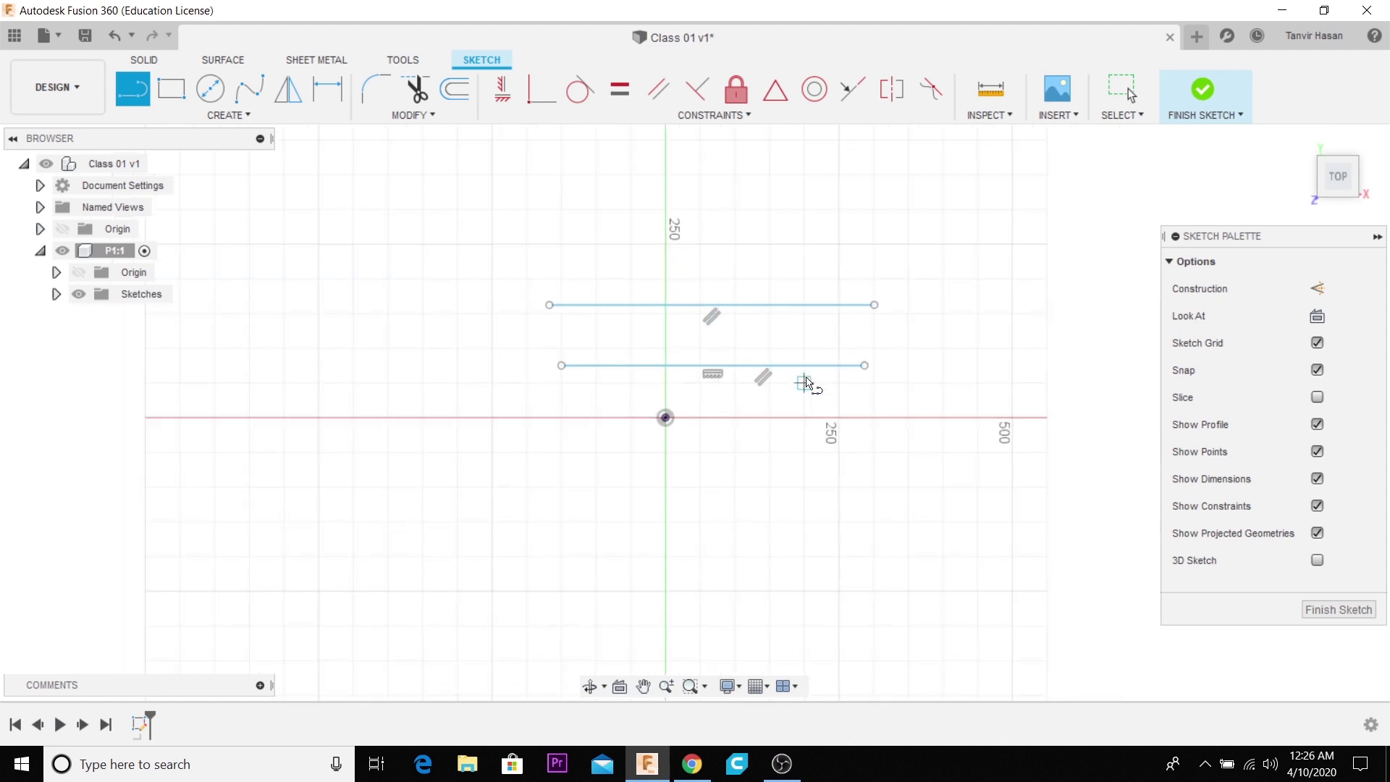
left_click(631, 175)
left_click(631, 285)
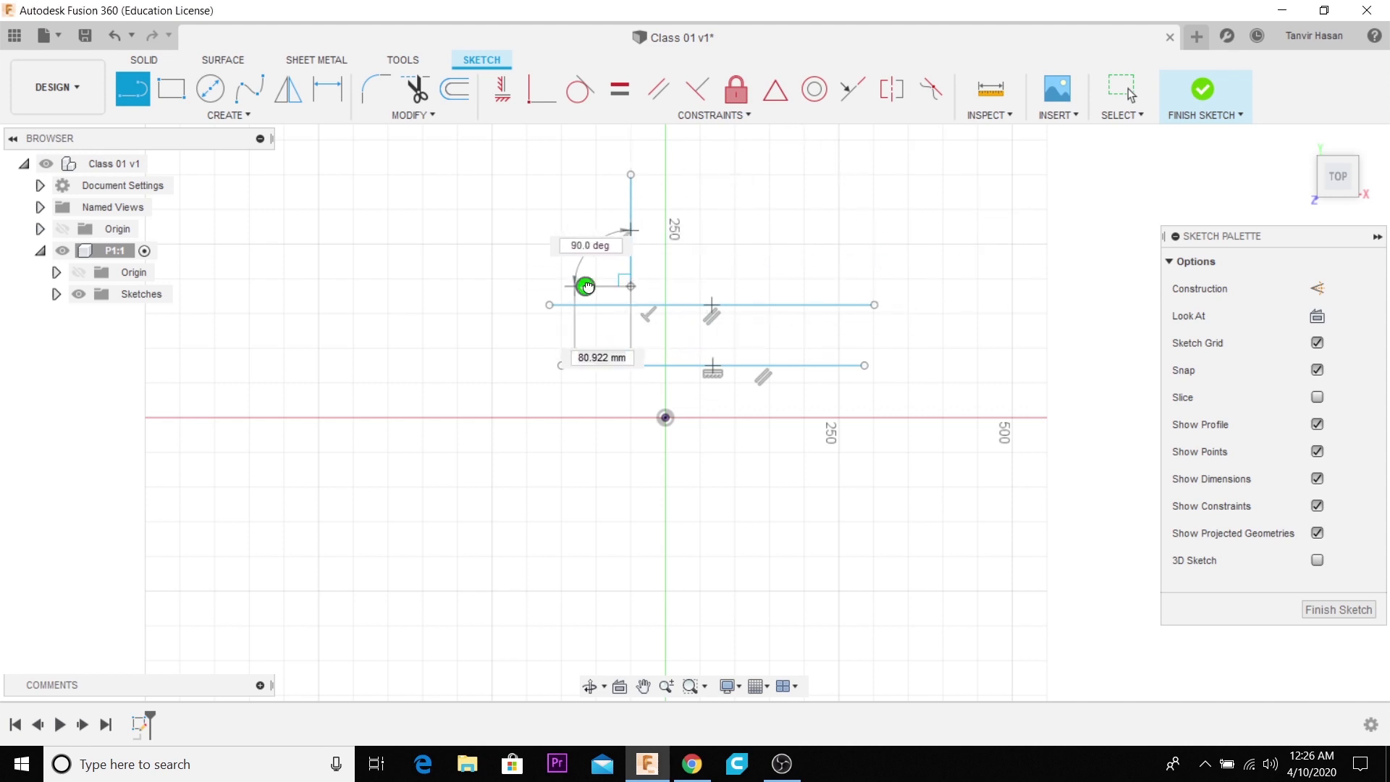
left_click(583, 286)
scroll(667, 319, "up", 3)
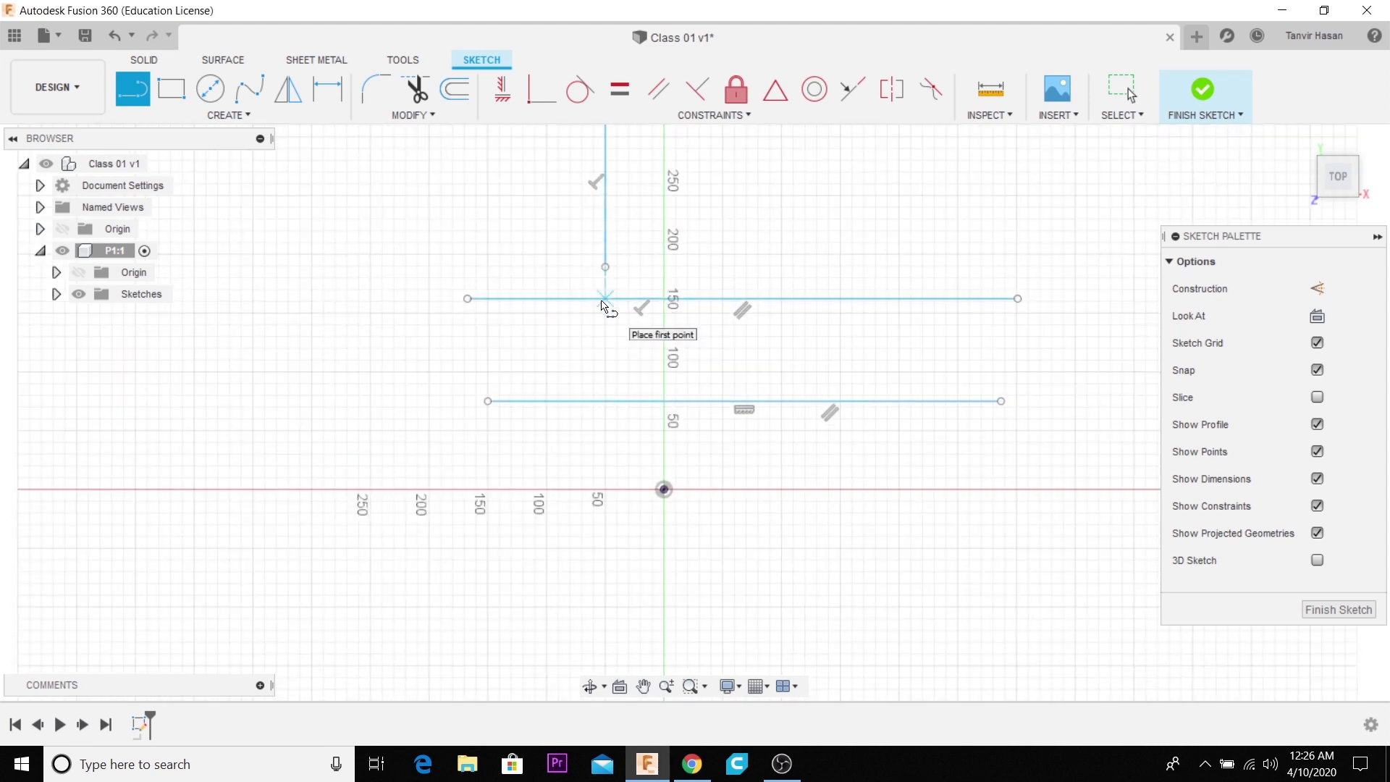
scroll(612, 304, "down", 2)
scroll(612, 306, "down", 2)
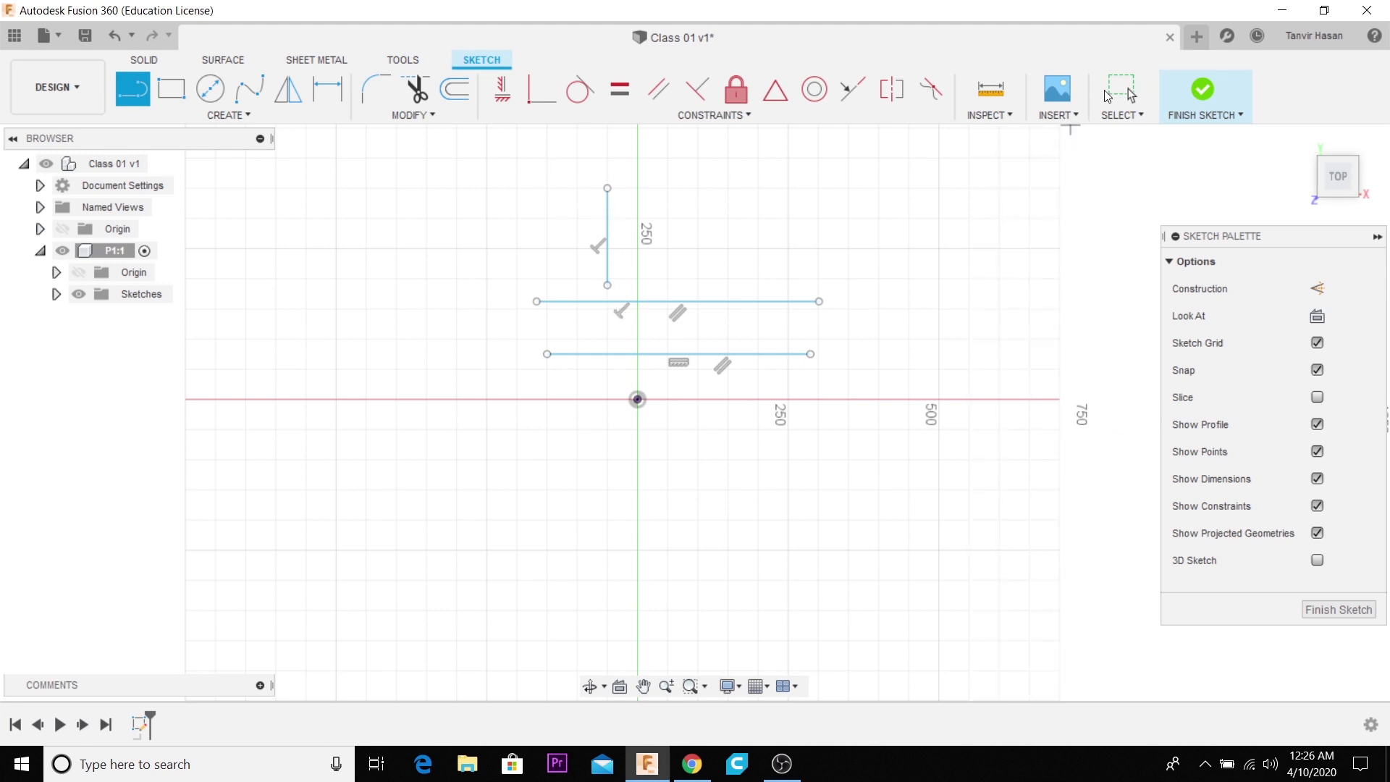
- Apply a Coincident constraint between the lower endpoint of the perpendicular line and the upper parallel line
left_click(1107, 94)
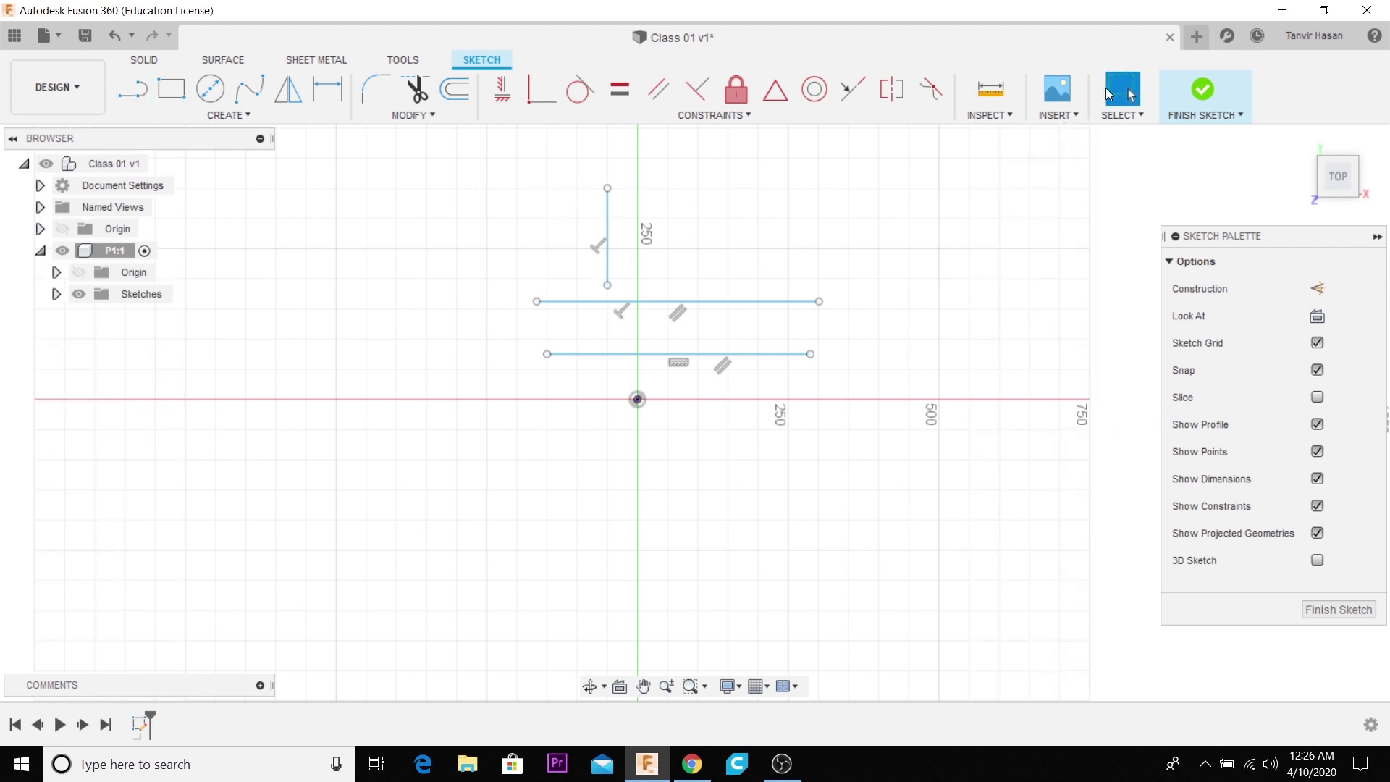
left_click(530, 96)
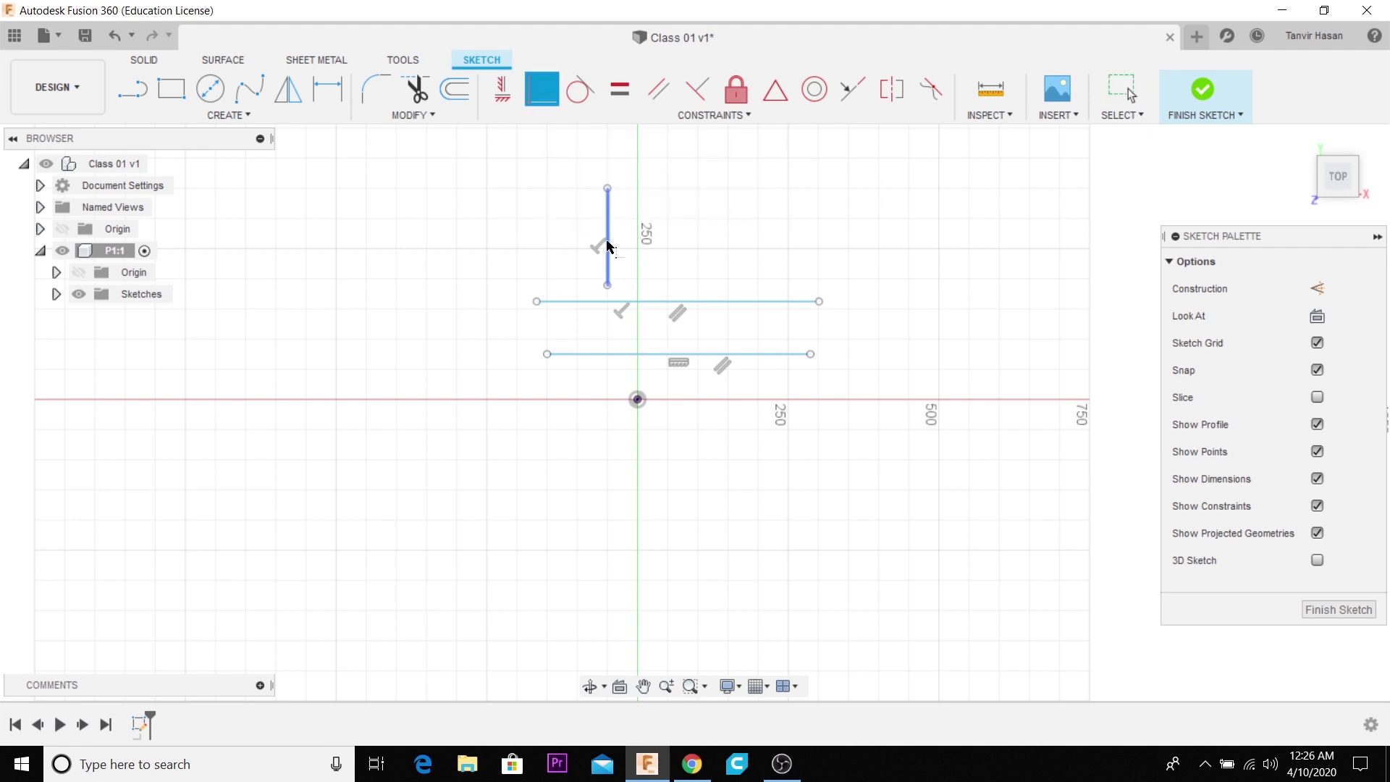
scroll(617, 269, "up", 1)
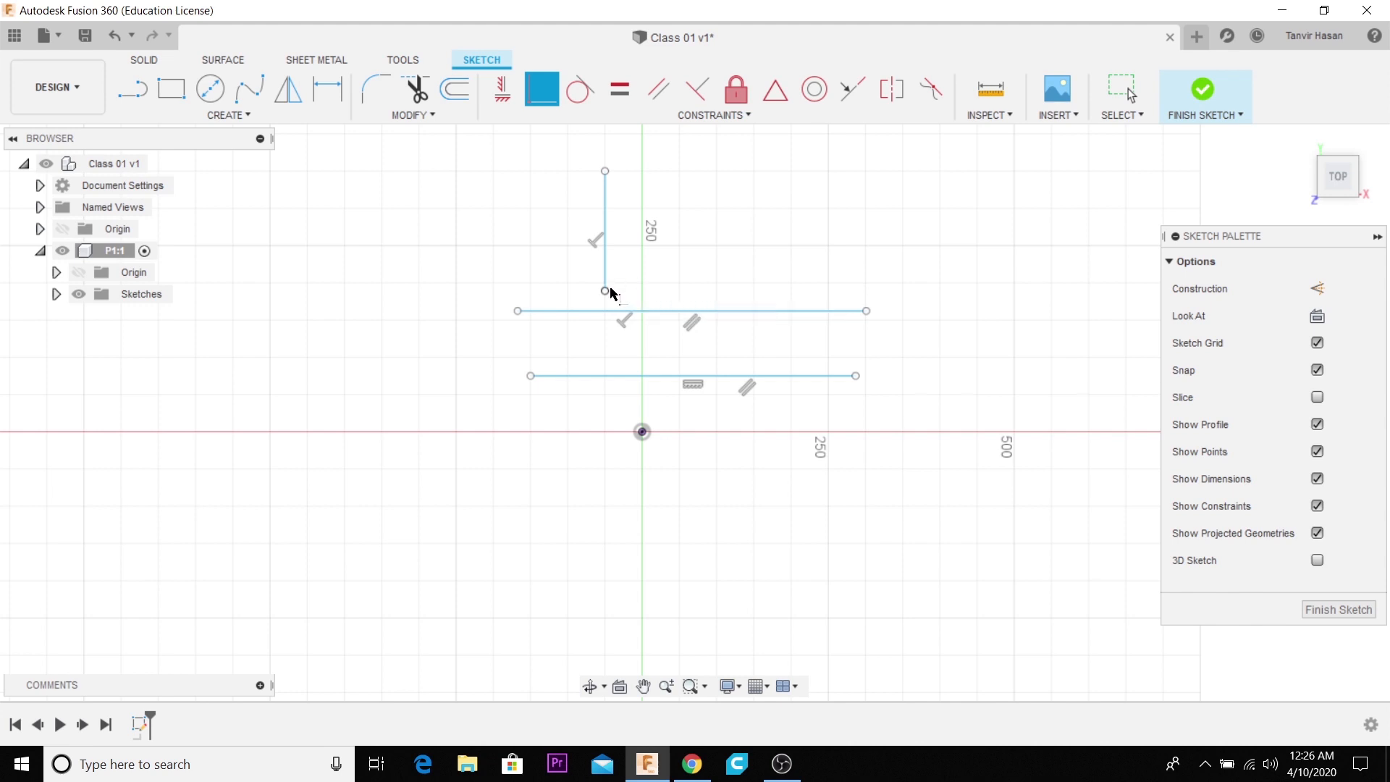
left_click_drag(607, 293, 605, 312)
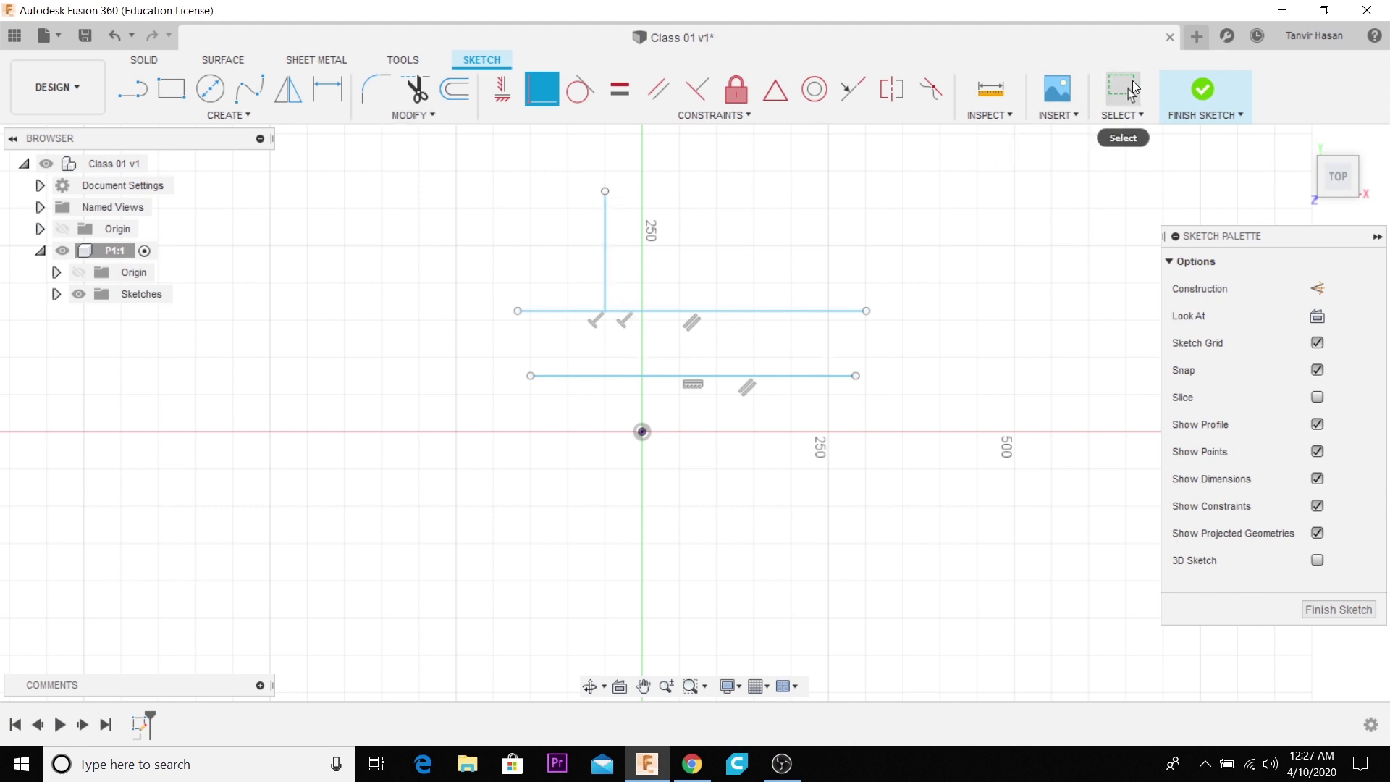
- Move the free upper endpoint of the perpendicular line around to test how it slides along the upper parallel line
left_click(1123, 90)
left_click_drag(605, 194, 724, 228)
mouse_move(825, 235)
left_mouse_down()
mouse_move(891, 236)
mouse_move(589, 236)
mouse_move(688, 239)
mouse_move(552, 222)
mouse_move(595, 202)
mouse_move(763, 248)
mouse_move(564, 242)
mouse_move(494, 214)
mouse_move(615, 223)
left_mouse_up()
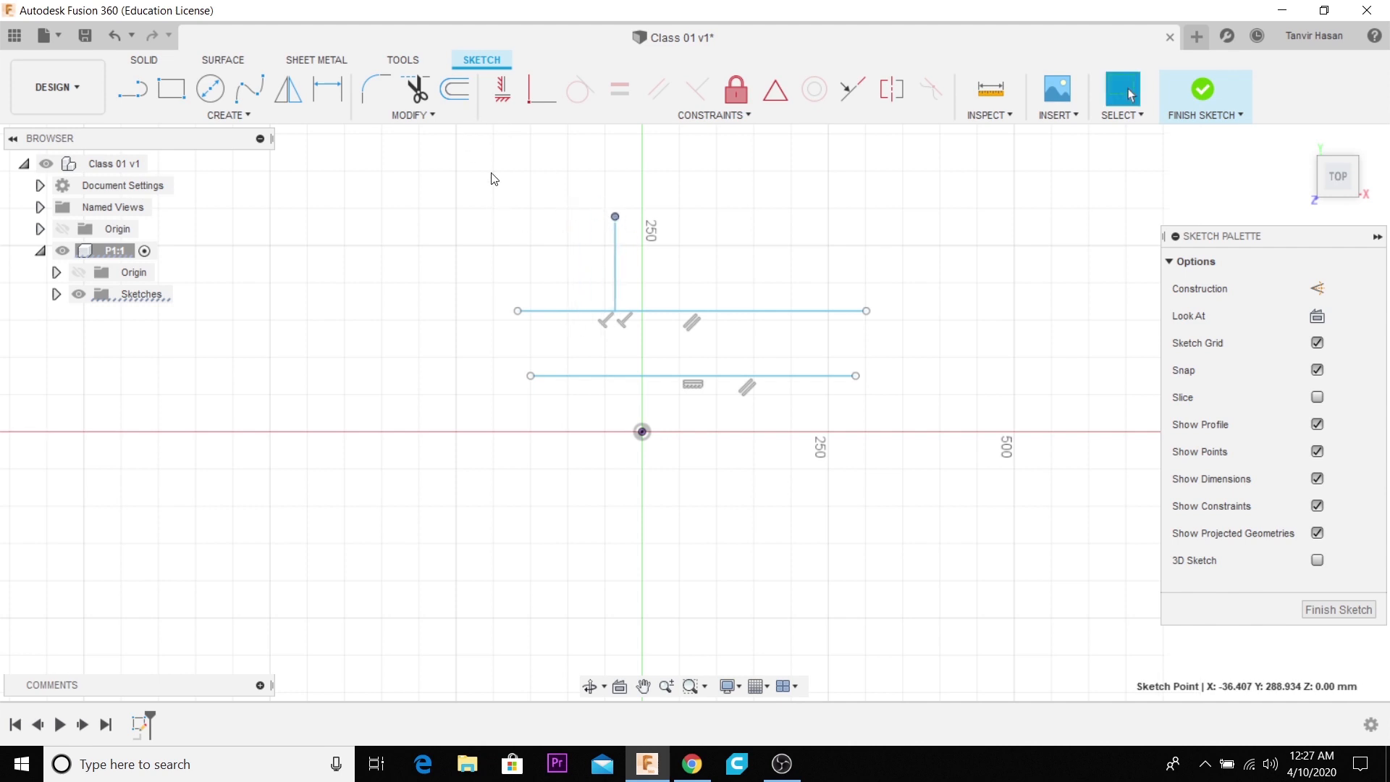
- Draw a separate sloping line about 309 mm long to the left of the existing lines and constrain it with Horizontal/Vertical
scroll(512, 217, "down", 2)
scroll(426, 193, "up", 1)
left_click(134, 90)
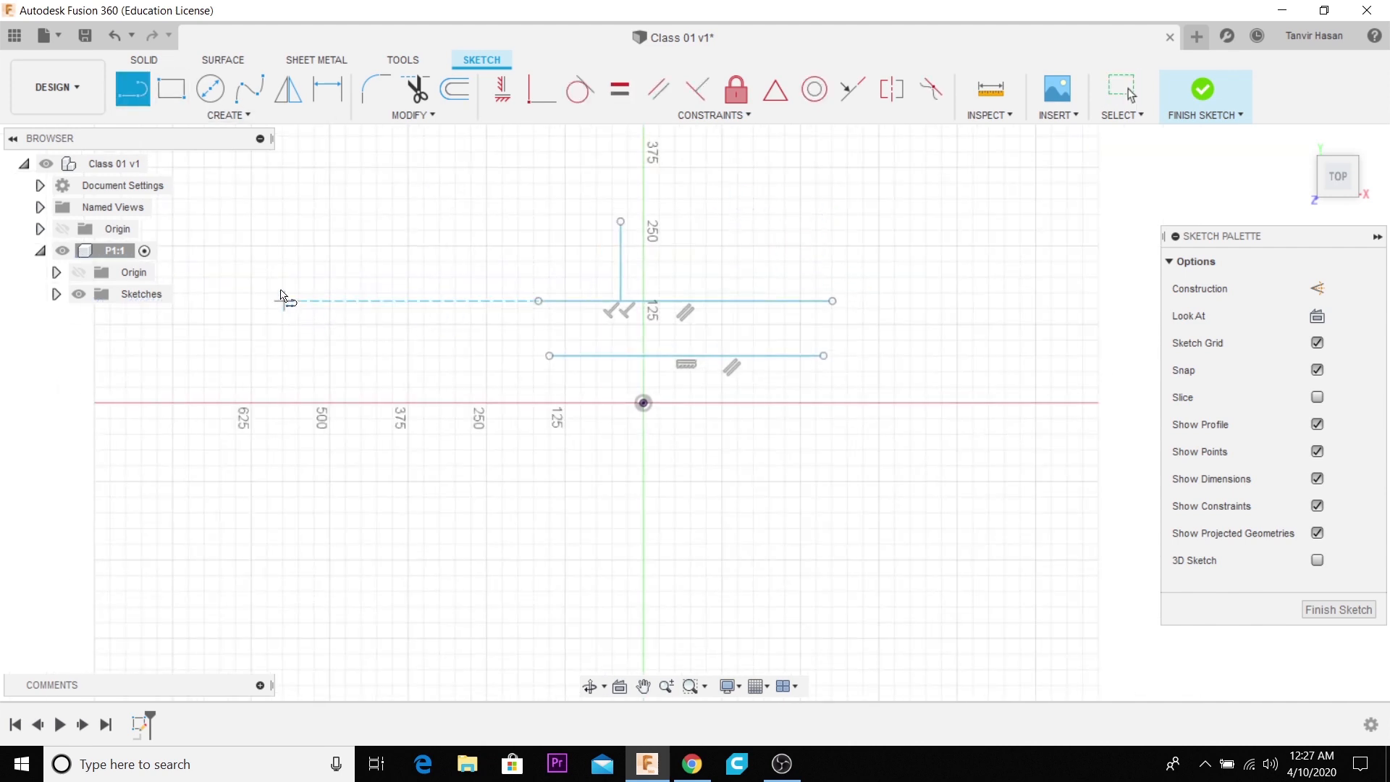
left_click(282, 230)
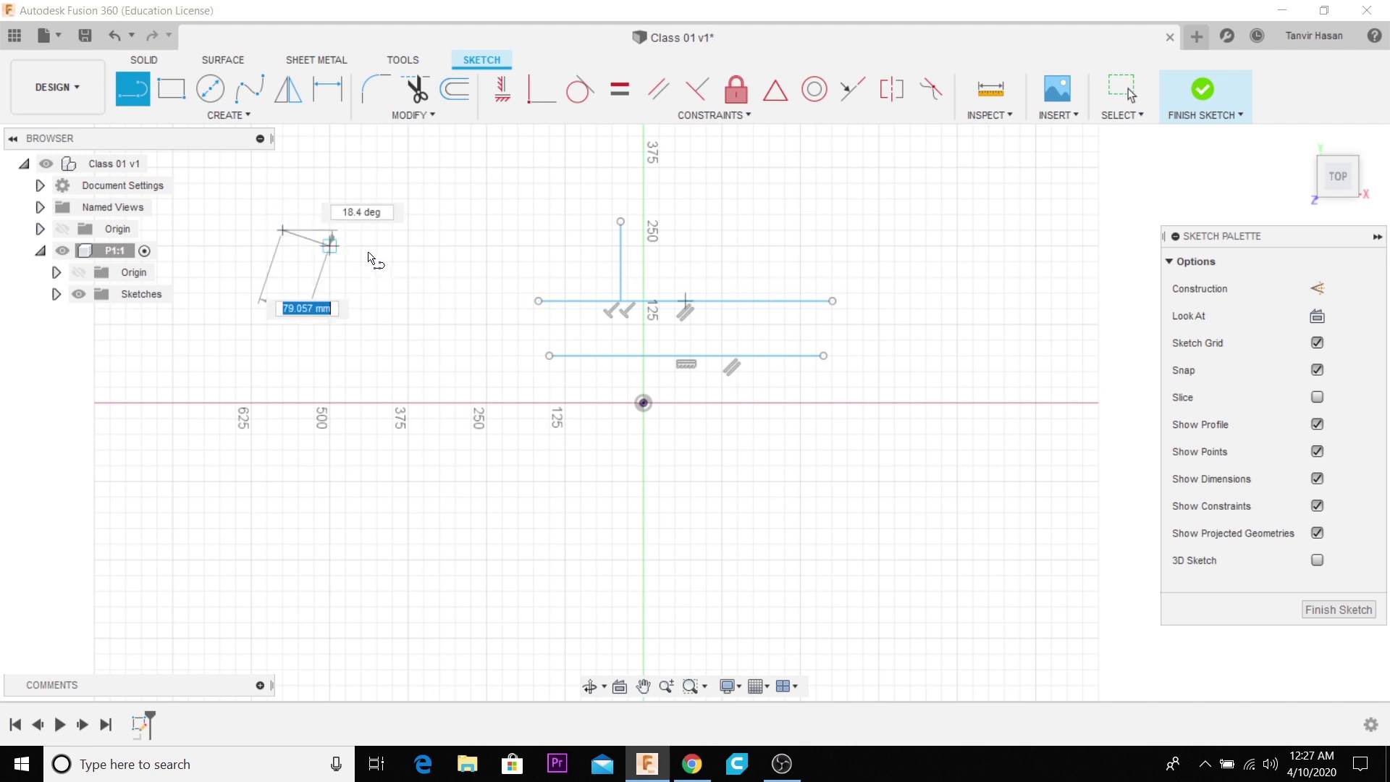
left_click(471, 278)
key("Escape")
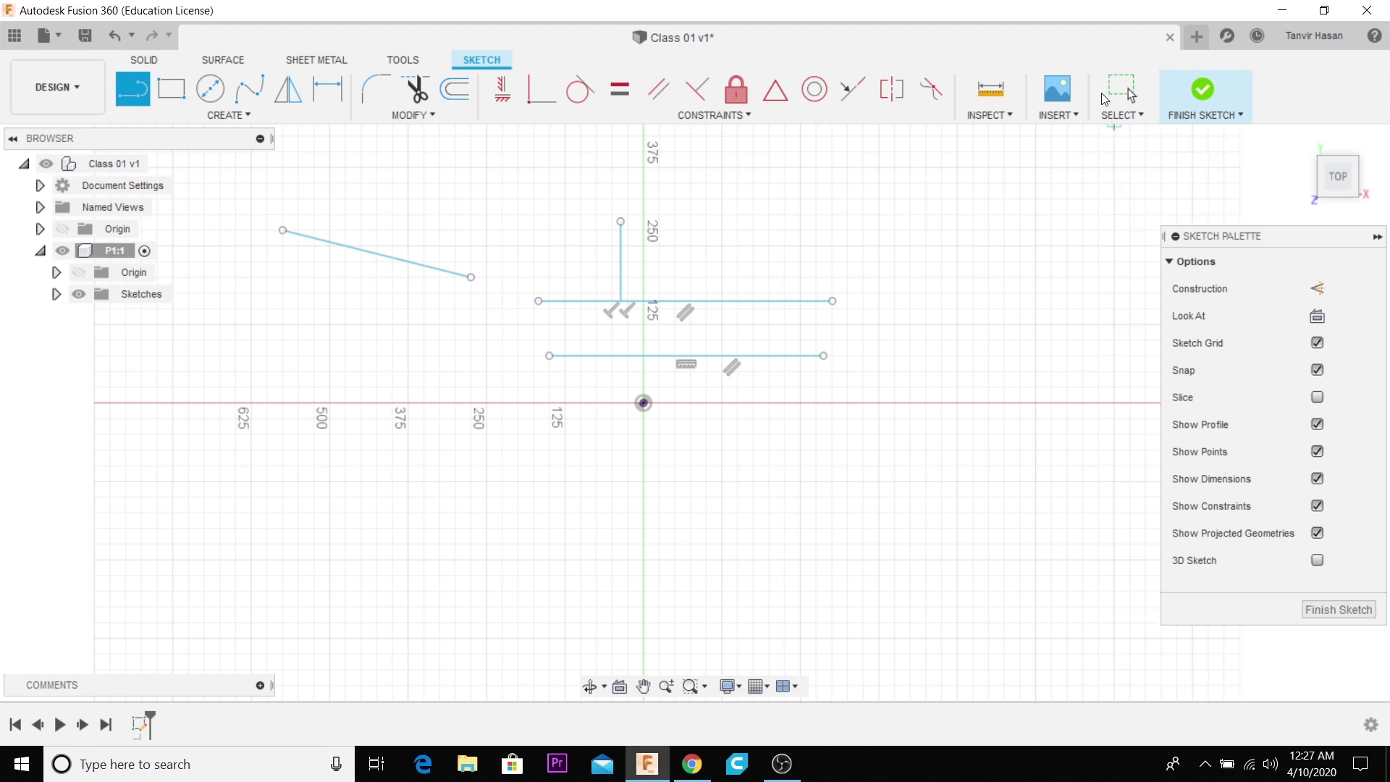
key("Escape")
left_click(426, 267)
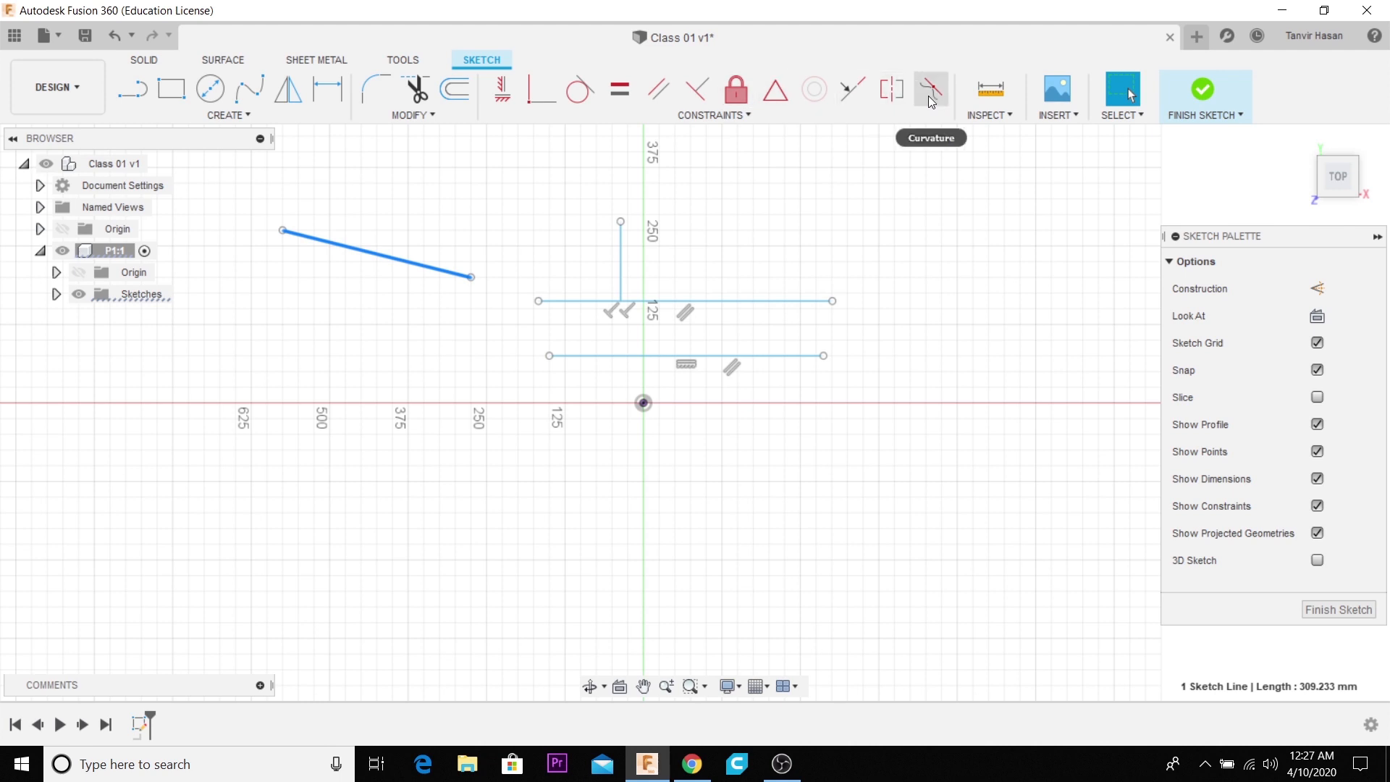
left_click(509, 107)
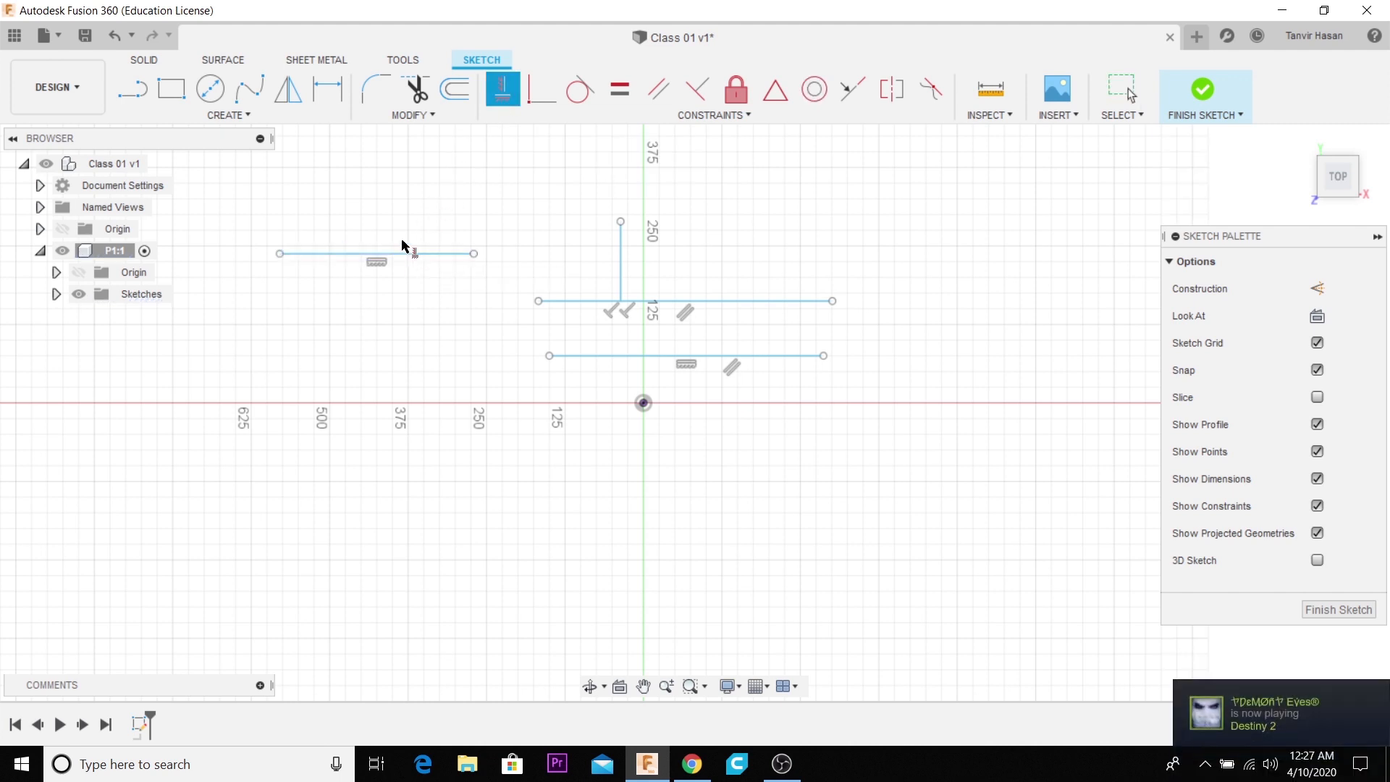
- Draw a steep line about 316 mm long below the separate horizontal line and make it vertical with the Horizontal/Vertical constraint
key("l")
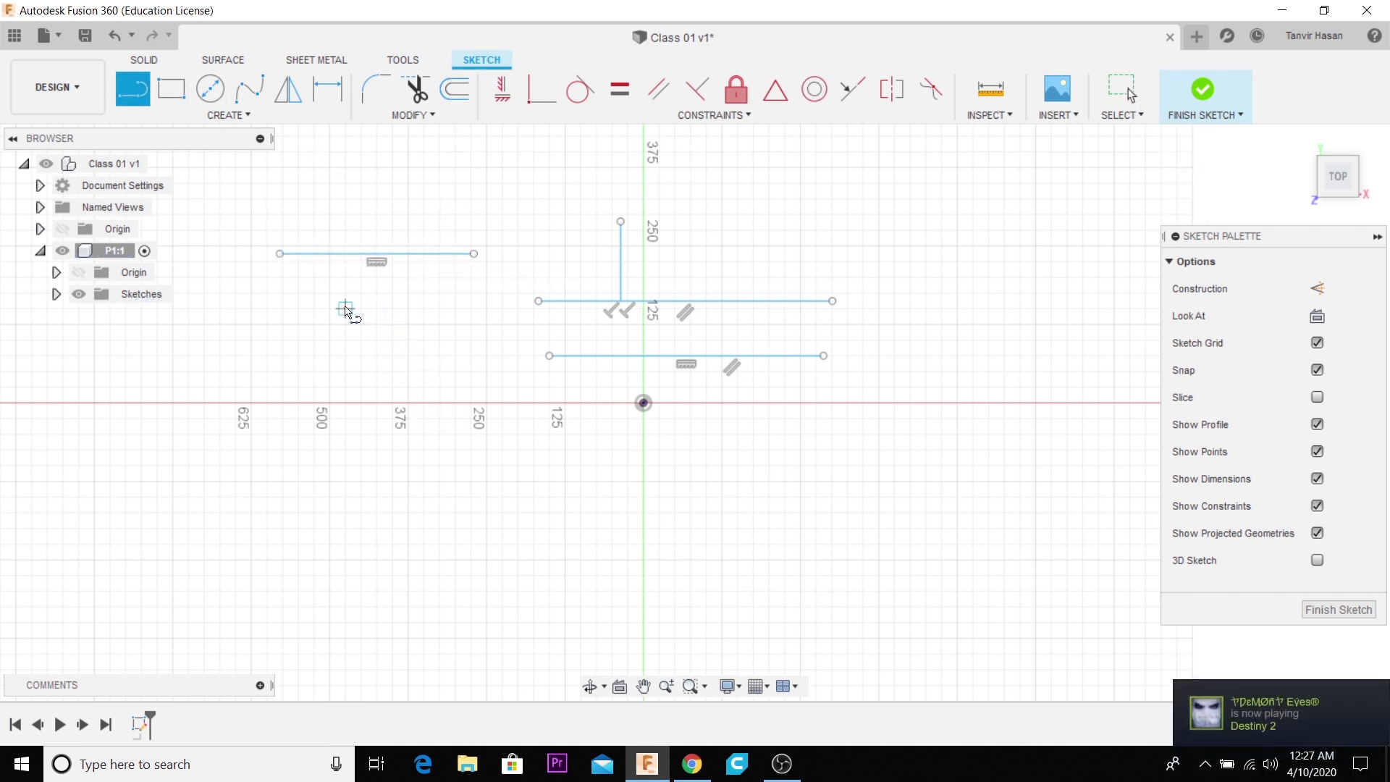
left_click(329, 294)
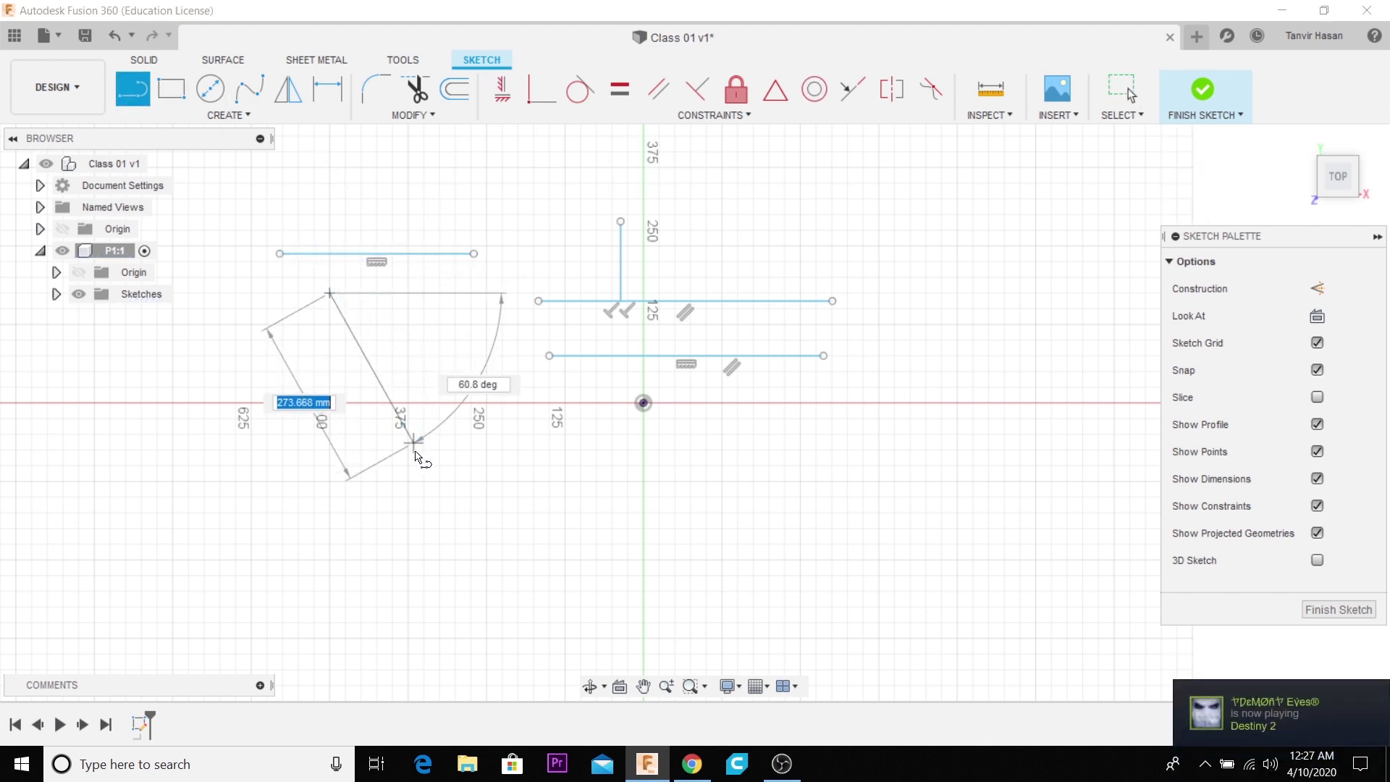
left_click(392, 481)
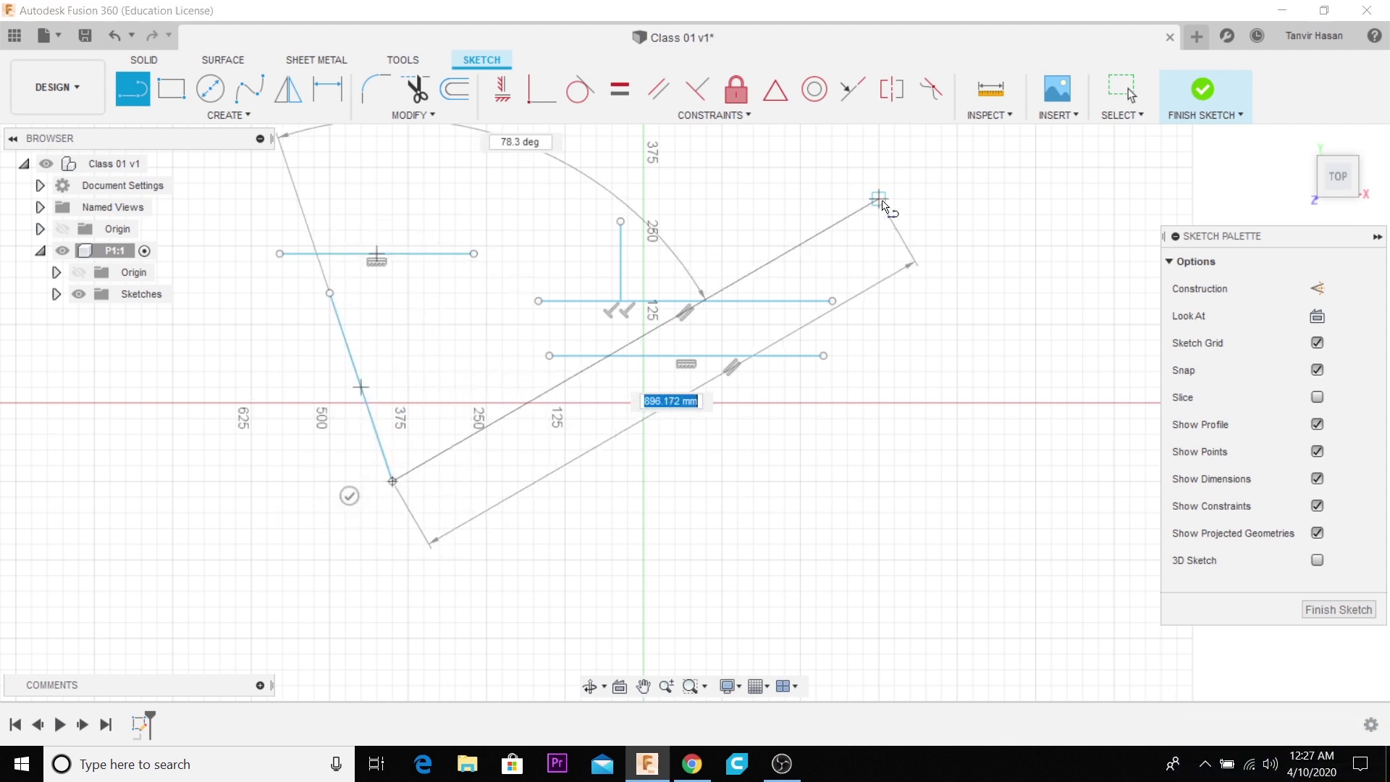
left_click(516, 100)
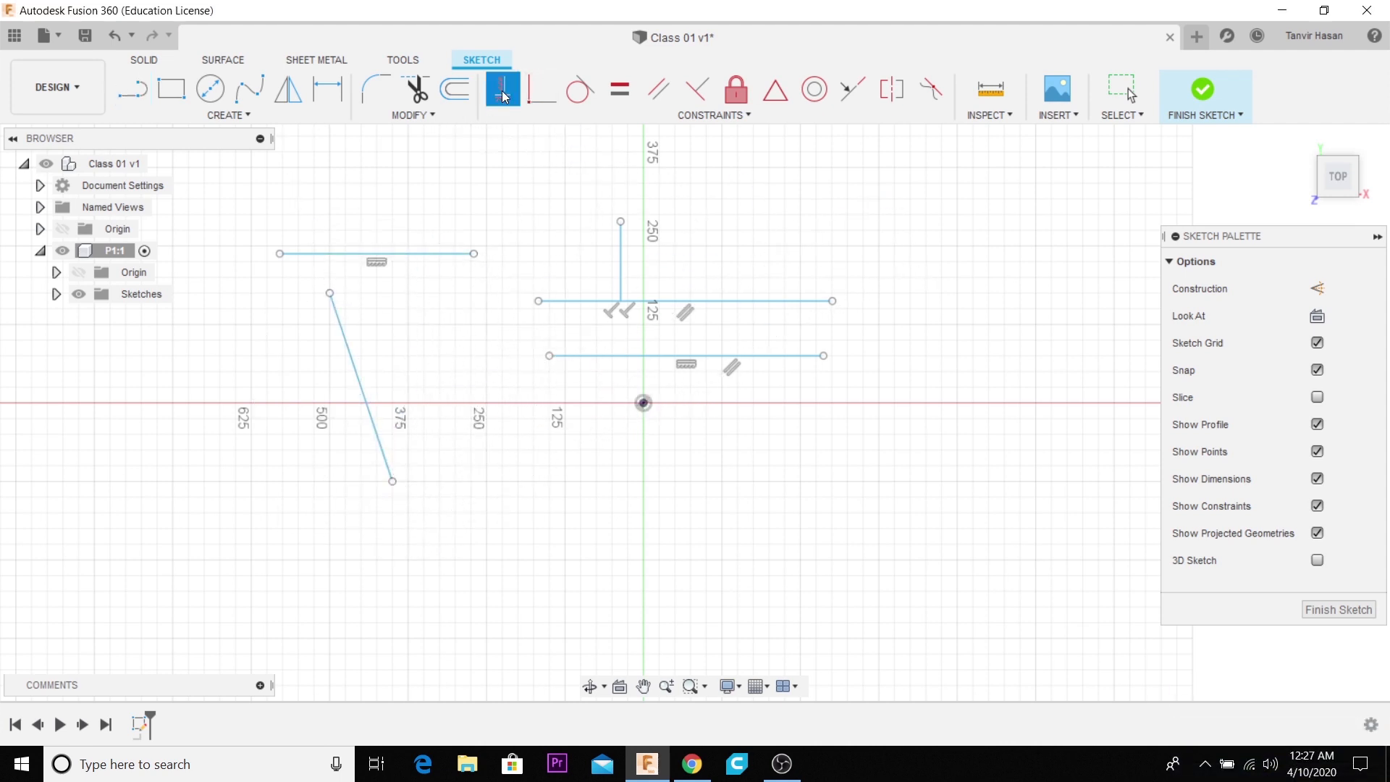
left_click(356, 370)
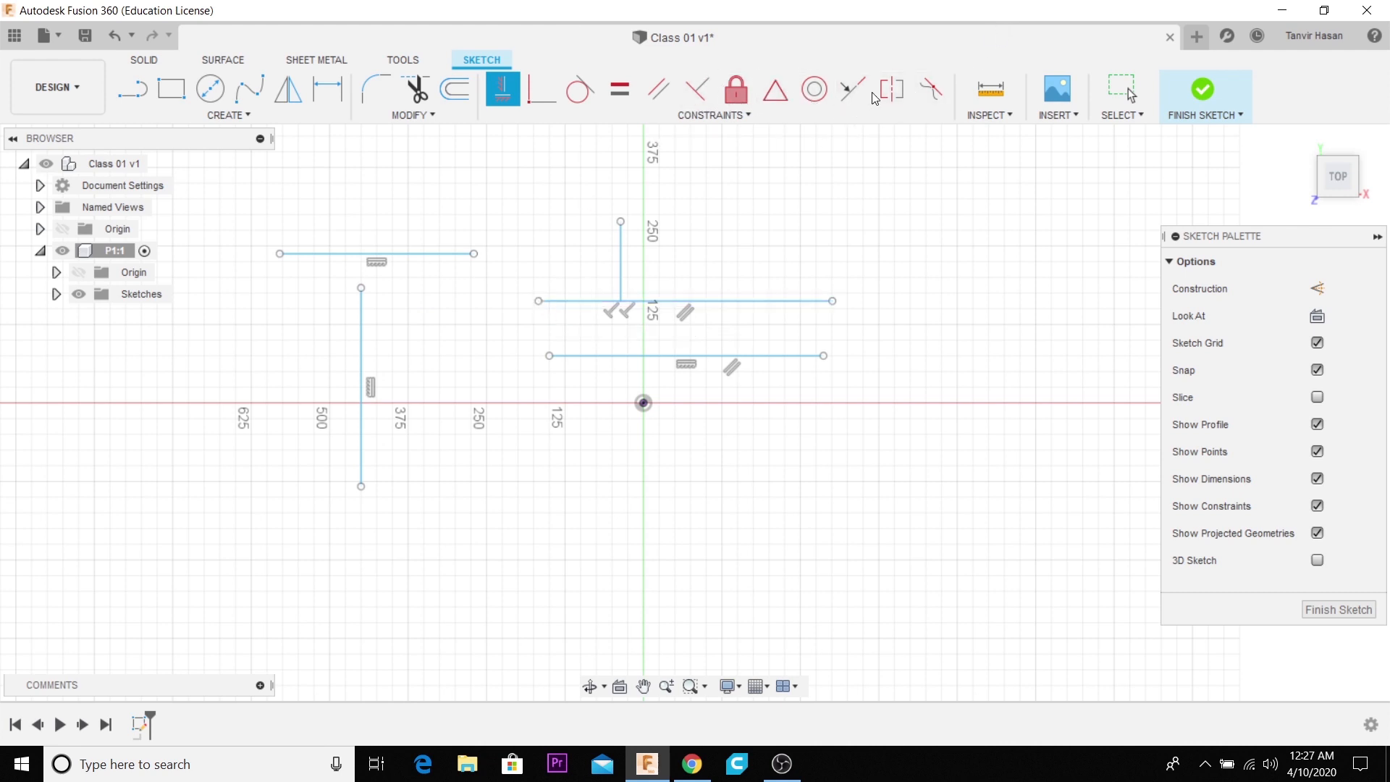
- Select all the practice lines in the sketch and delete them
left_click(794, 105)
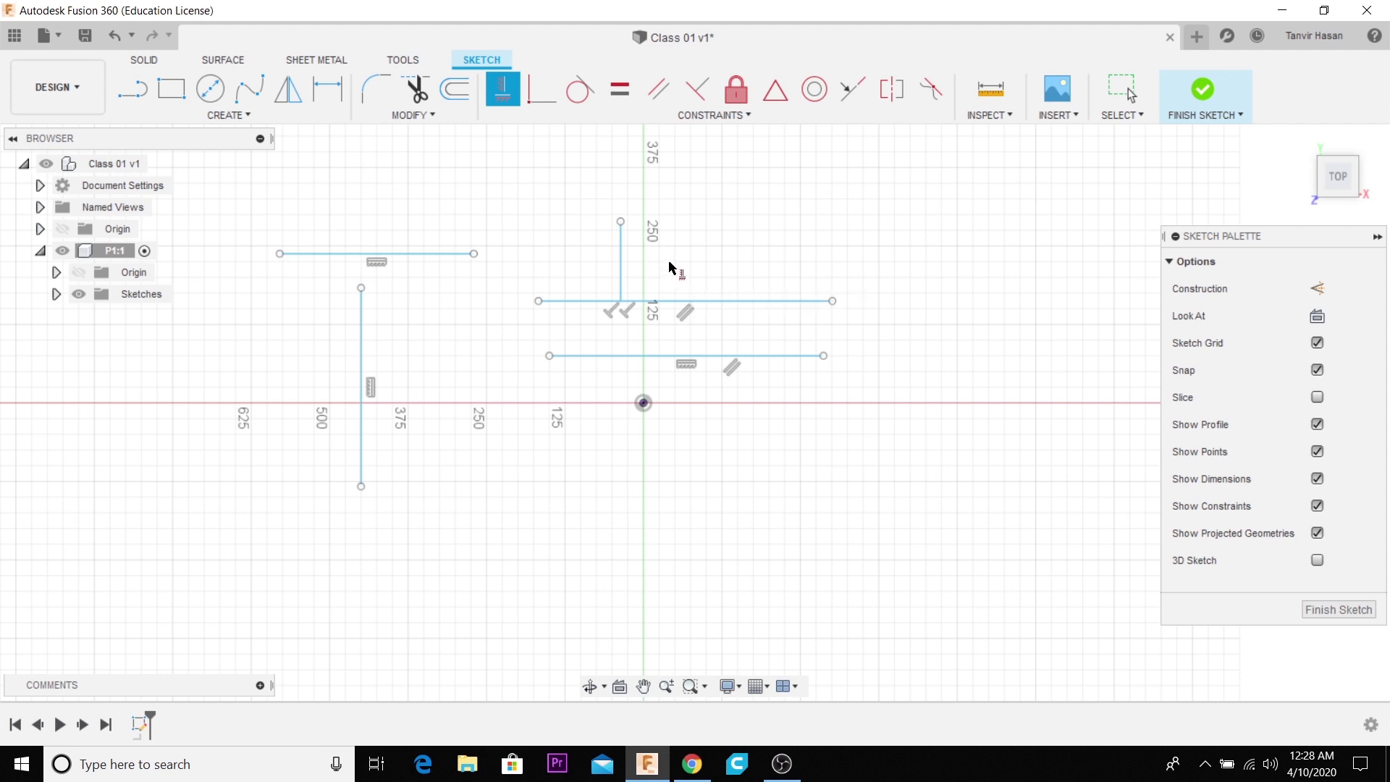
left_click(1124, 93)
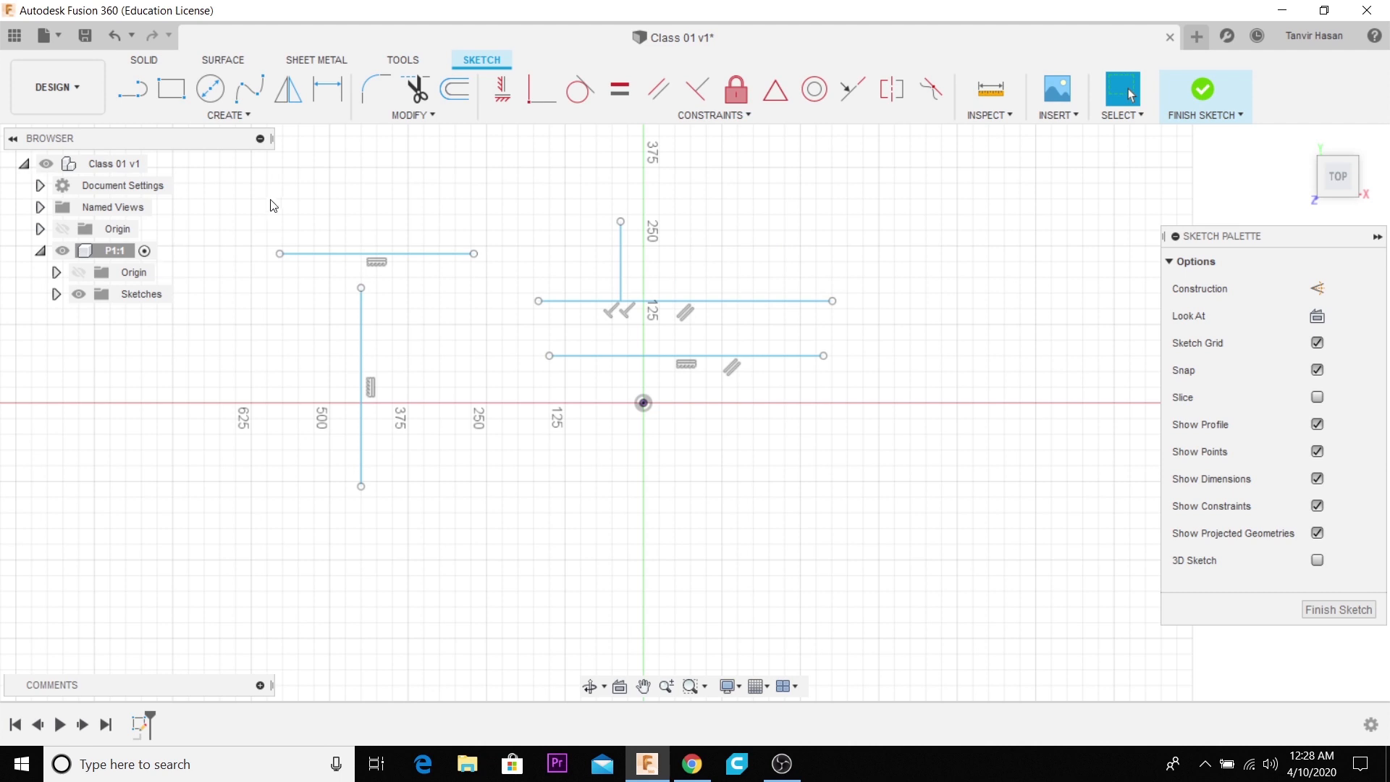
left_click_drag(270, 201, 969, 564)
key("Delete")
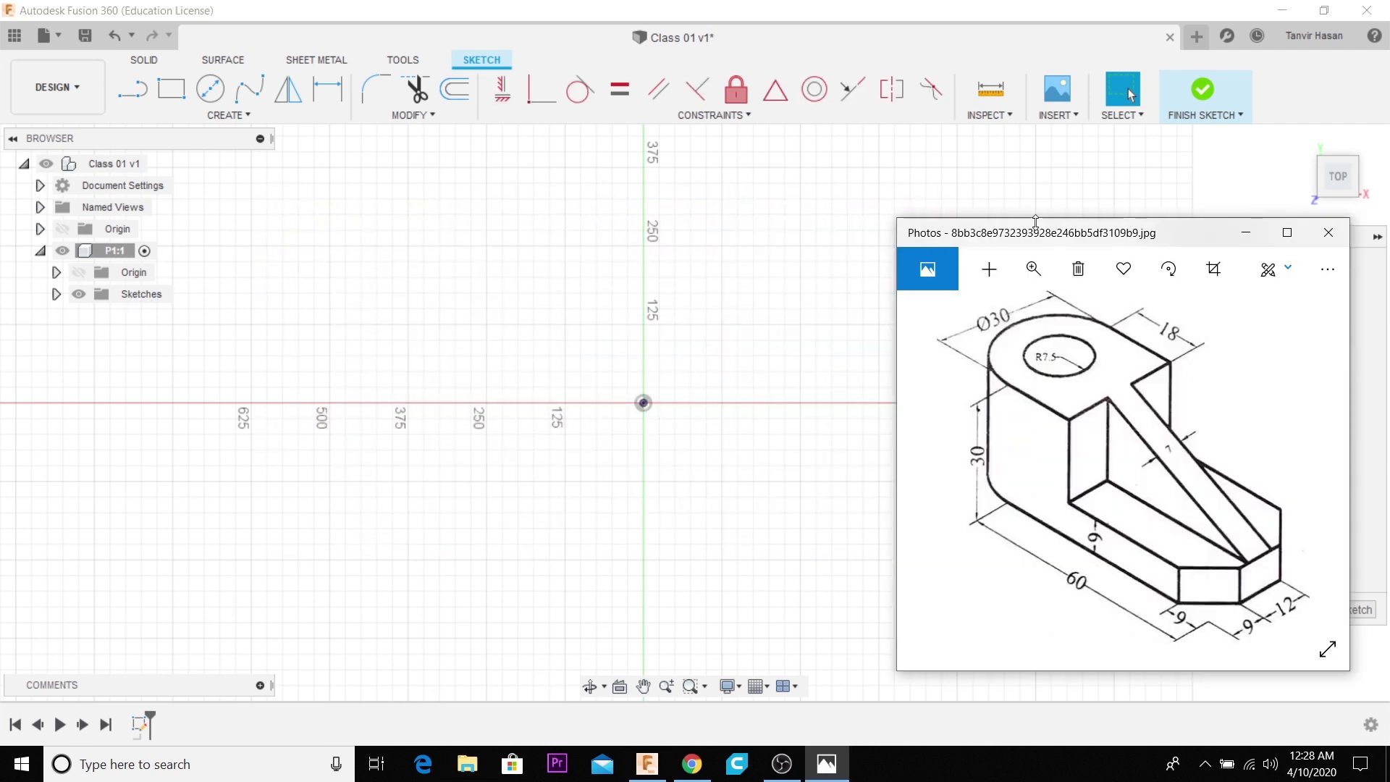
- Move the Photos window with the dimensioned part drawing higher up beside the empty sketch as a reference
left_click_drag(1039, 233, 1046, 143)
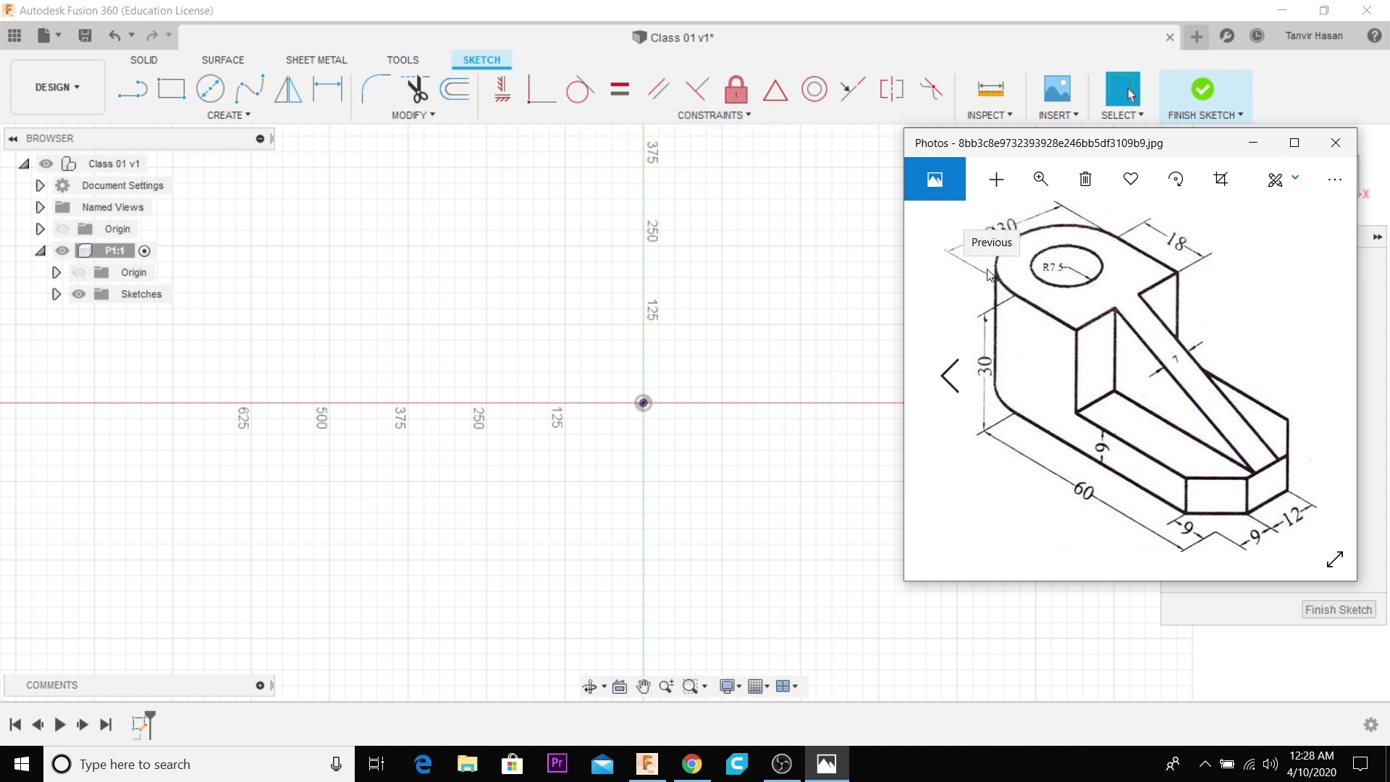
scroll(670, 375, "up", 2)
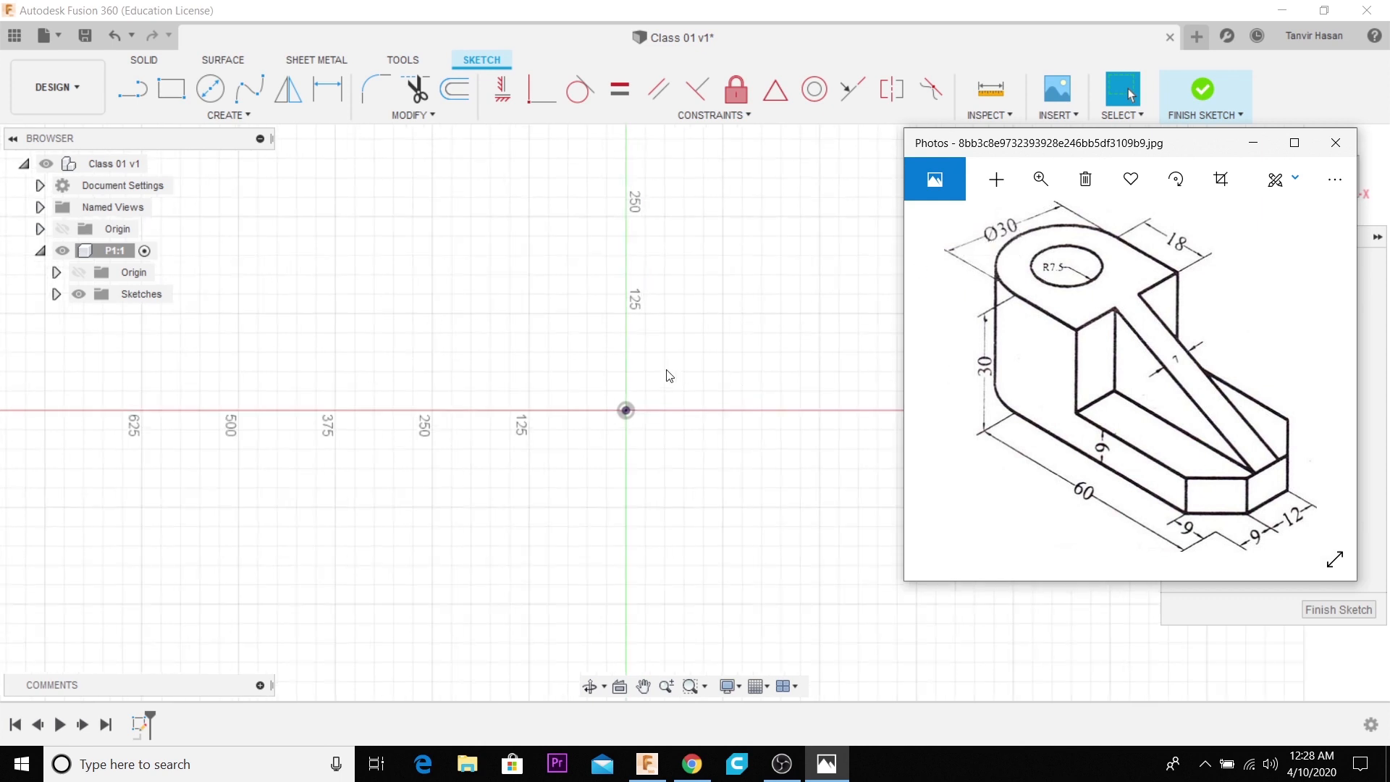
scroll(562, 360, "down", 2)
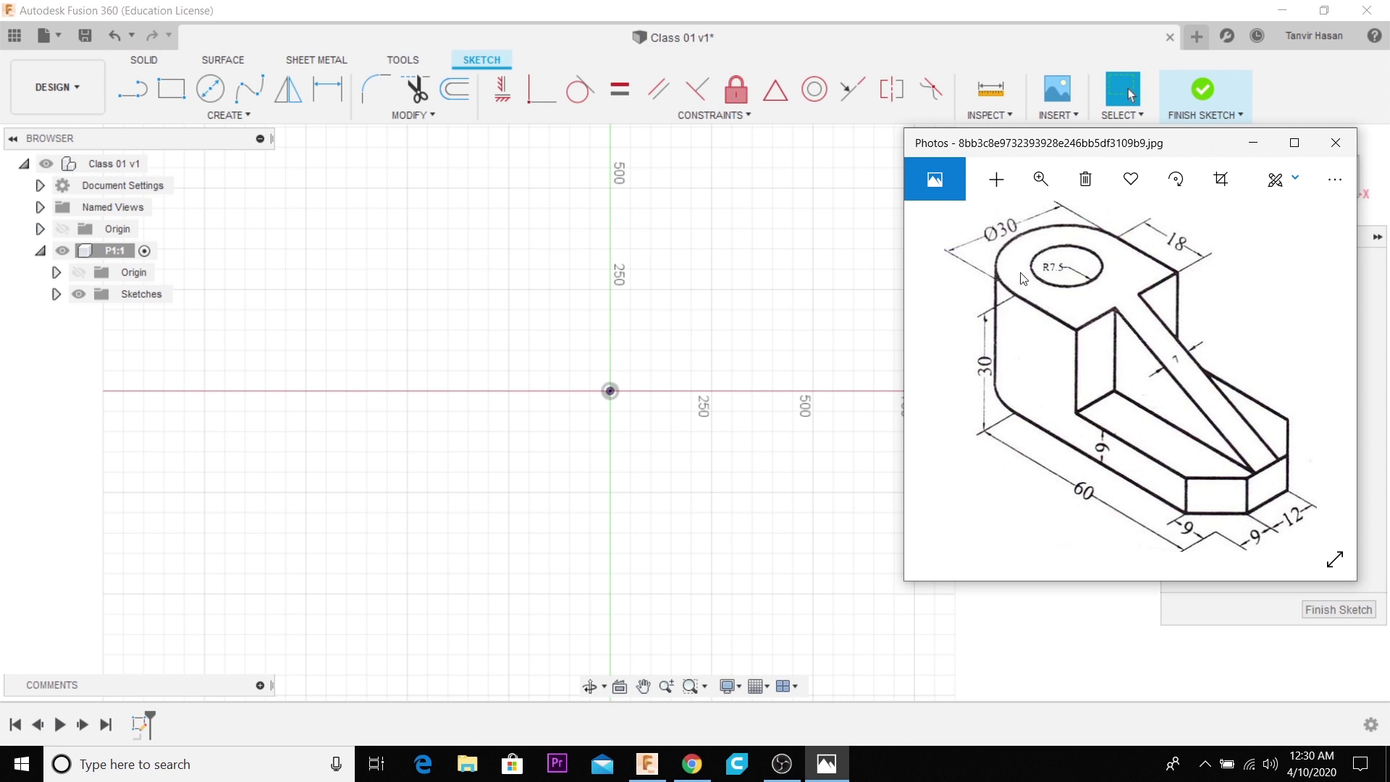
- Draw a center rectangle about 400 mm high, centred on the sketch origin
left_click(168, 97)
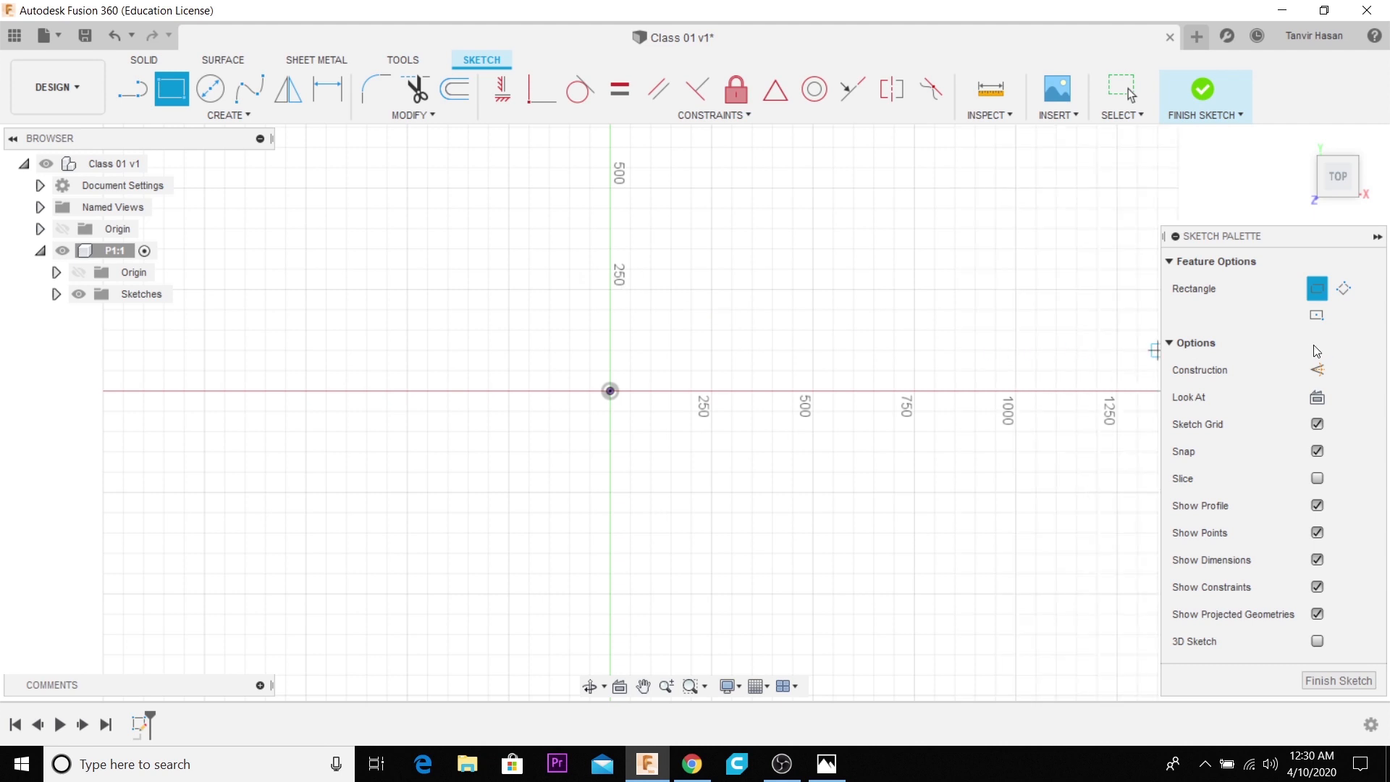
left_click(1317, 316)
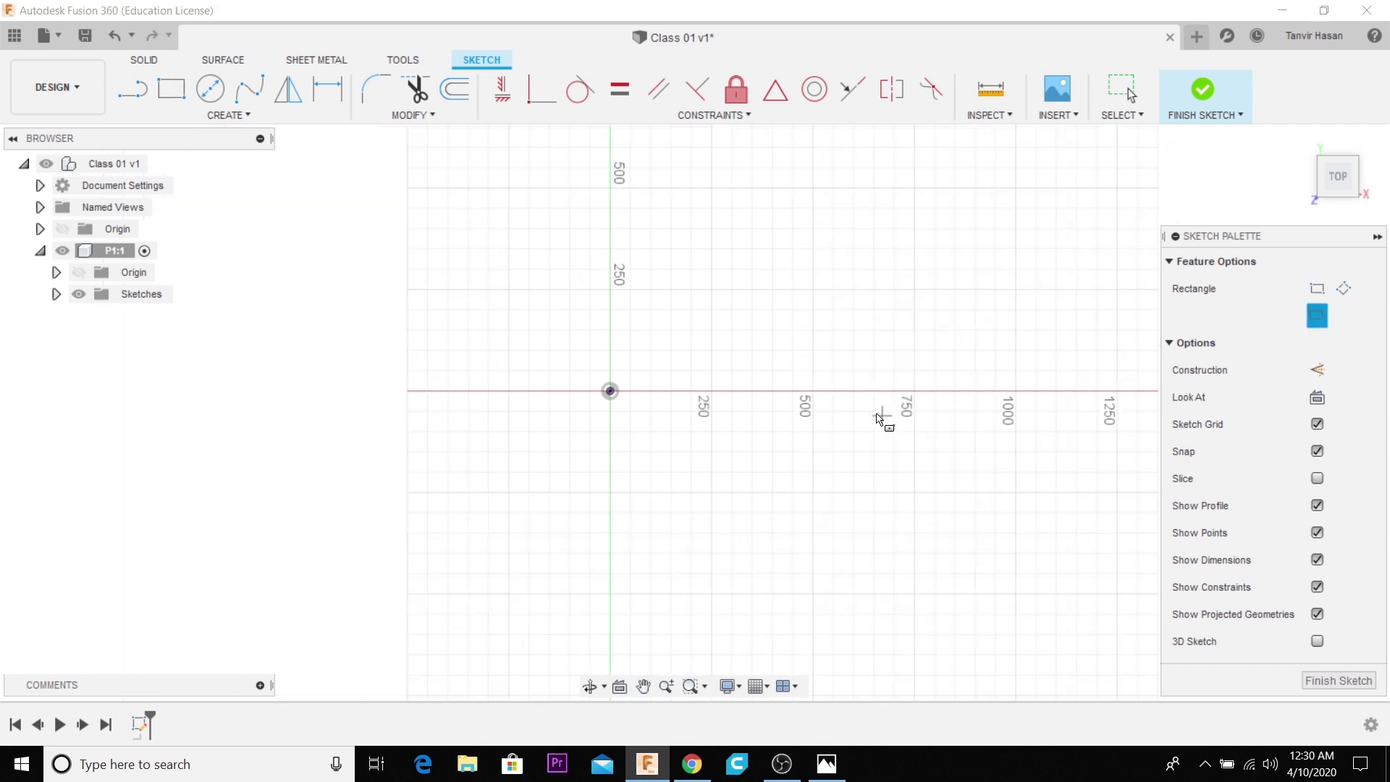
left_click(611, 391)
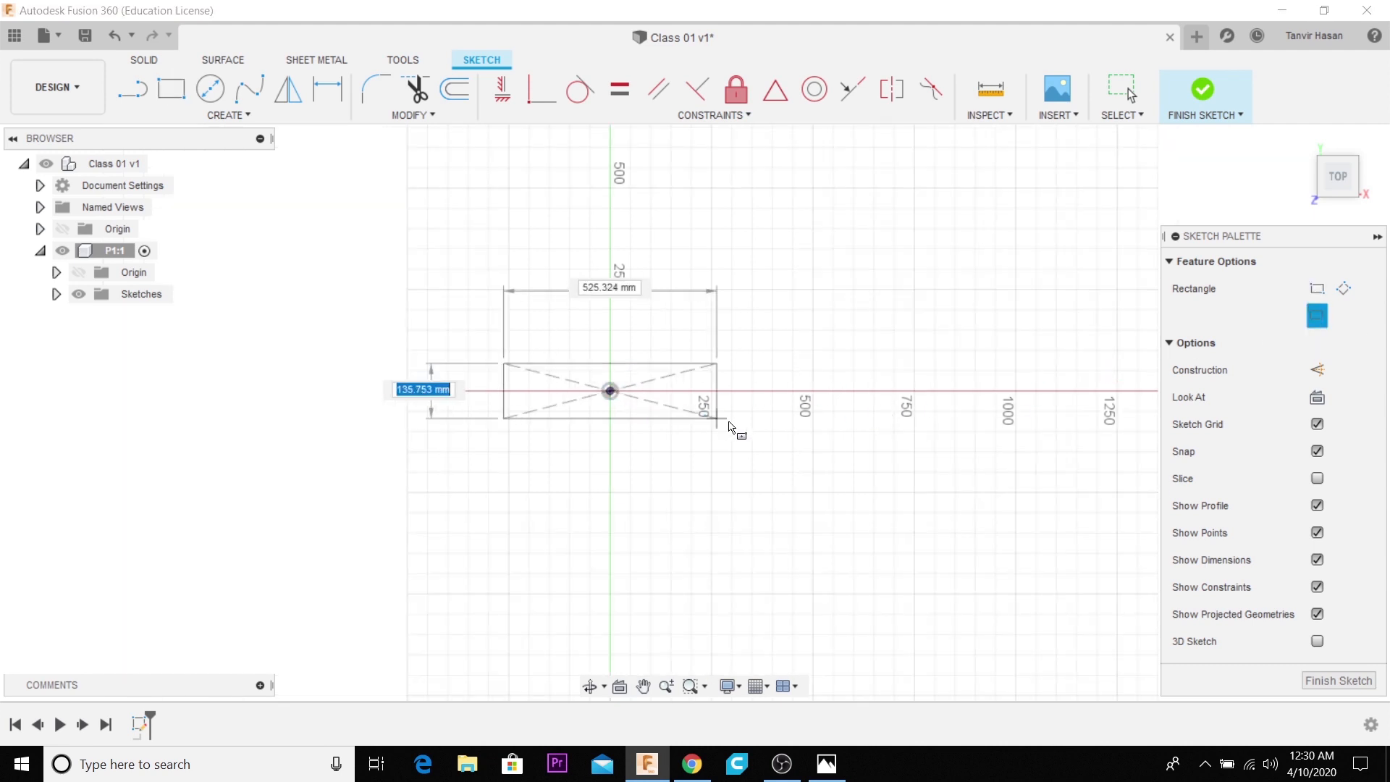
left_click(793, 471)
- Dimension the rectangle's right edge to 30 mm, following the reference drawing, and move the dimension closer to the edge
left_click(826, 763)
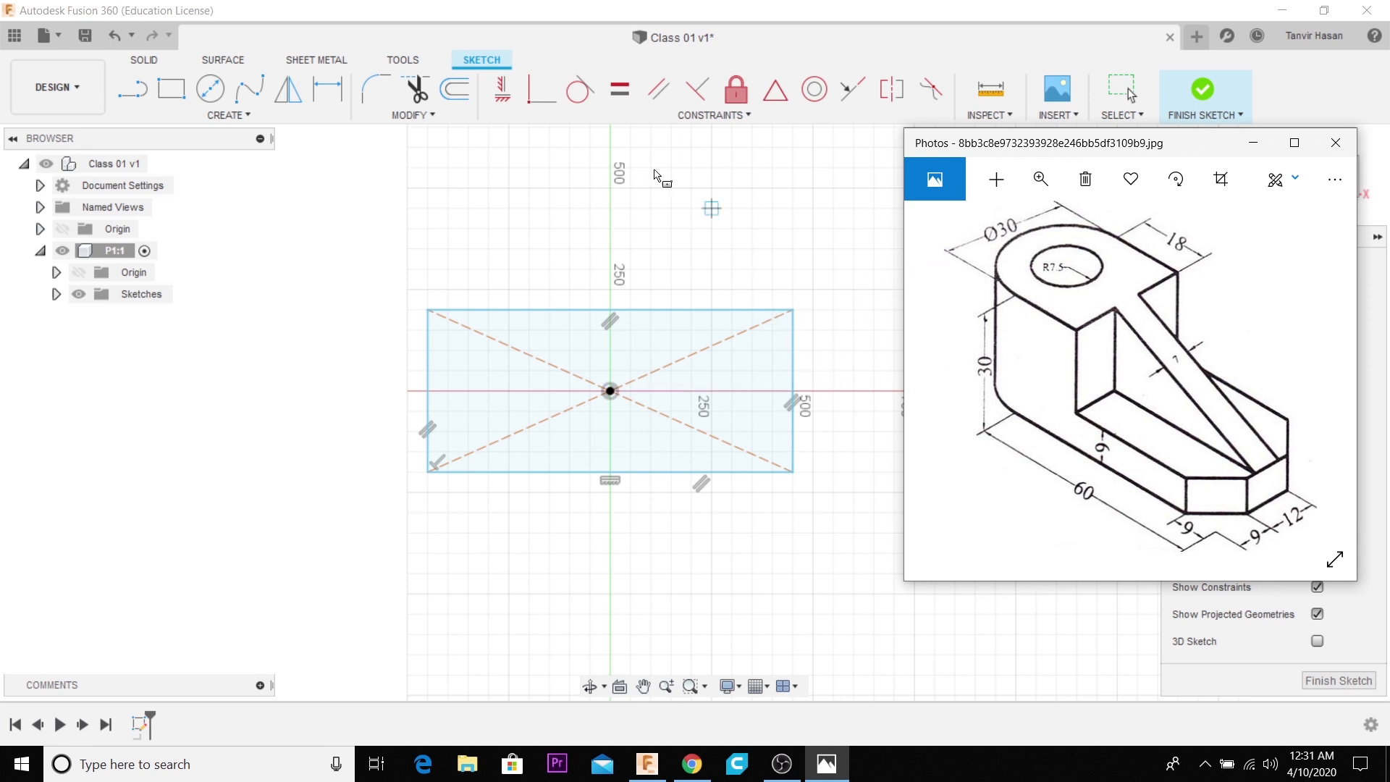
left_click(600, 16)
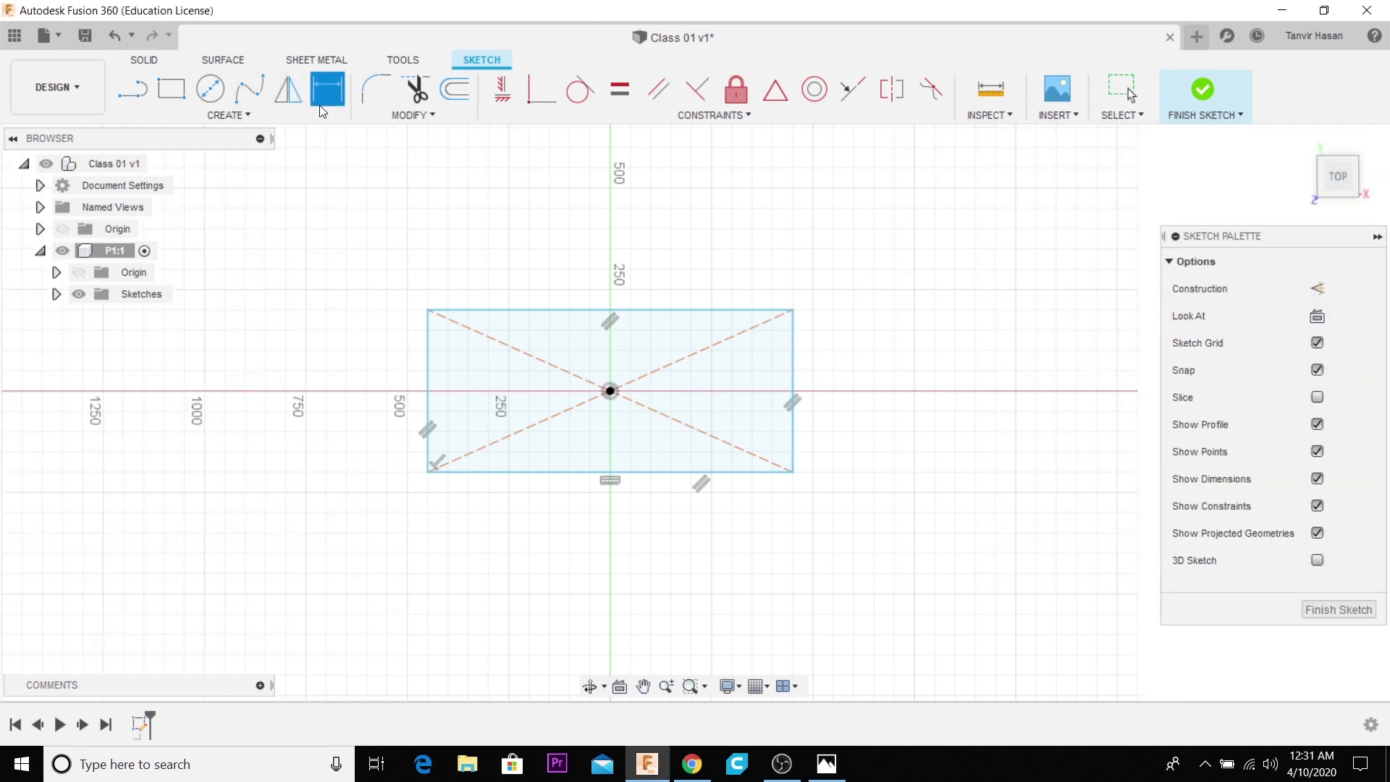
left_click(794, 395)
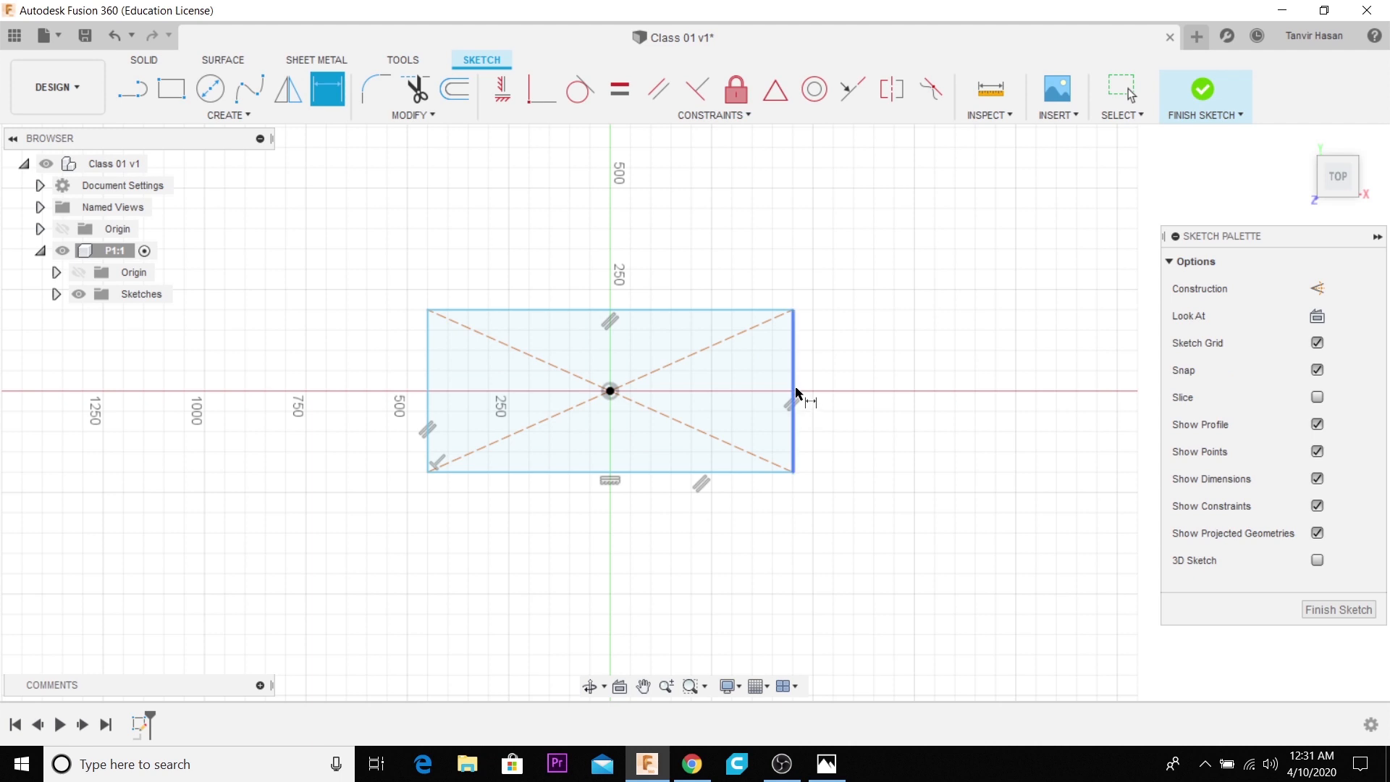
left_click(839, 397)
type("3")
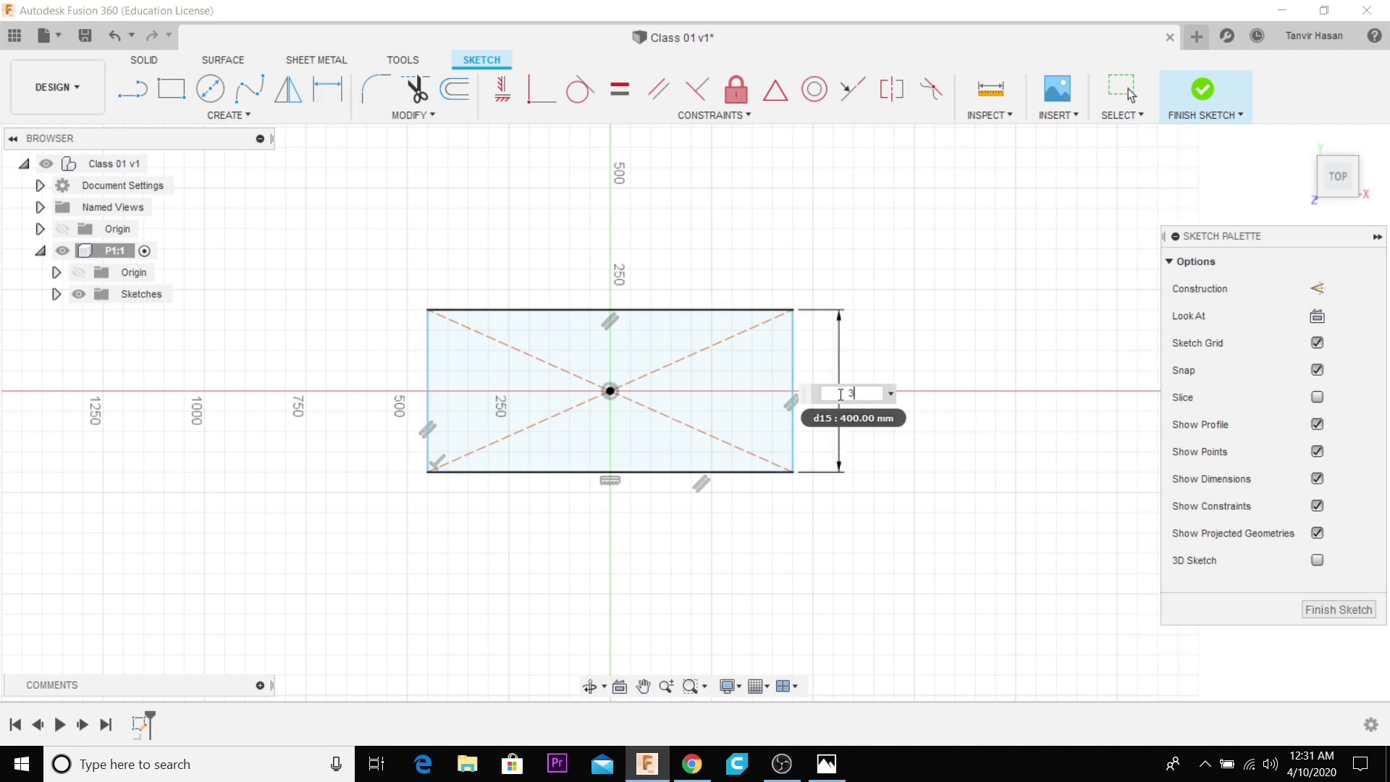
type("0")
key("Return")
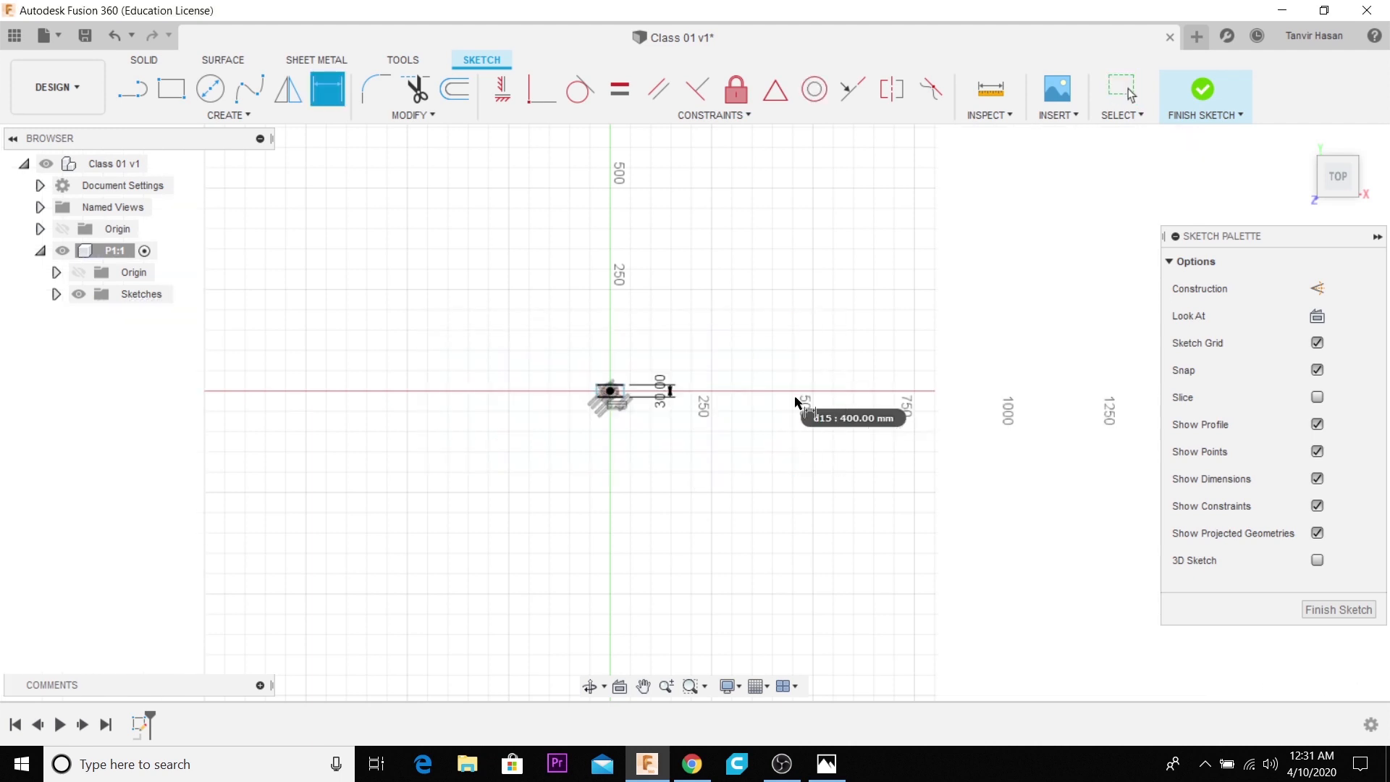
scroll(621, 418, "up", 8)
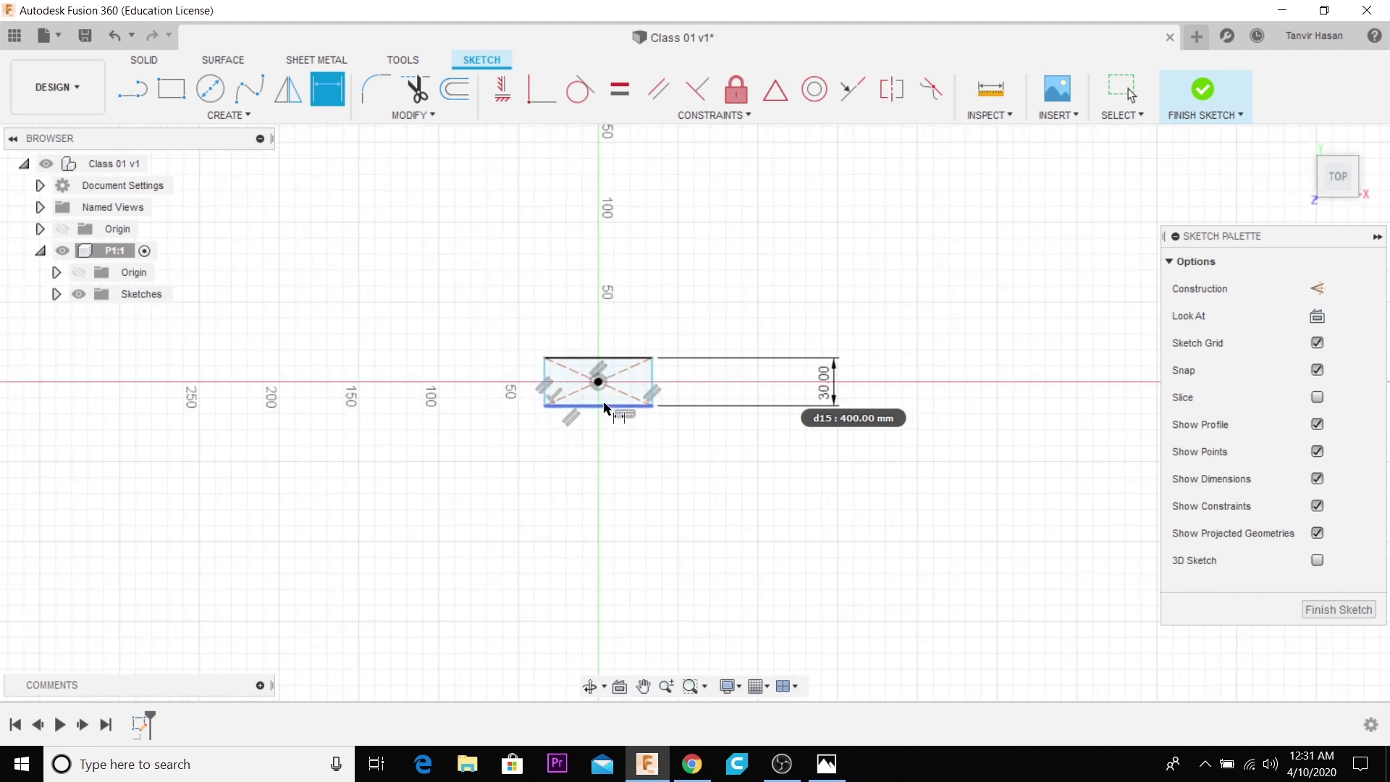
scroll(697, 447, "down", 4)
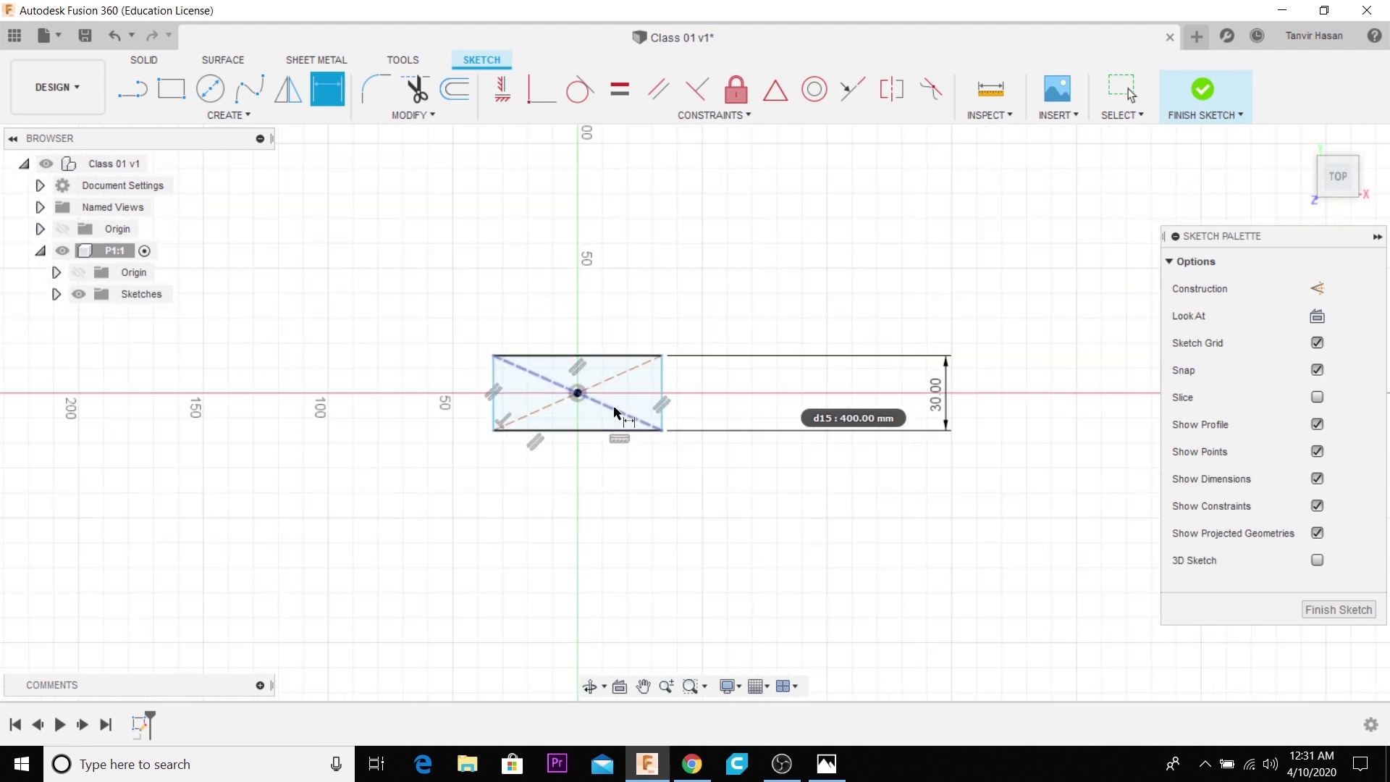
left_click_drag(946, 396, 695, 381)
- Check the length in the reference drawing and dimension the rectangle's lower edge to 60 mm
scroll(565, 384, "up", 3)
scroll(651, 413, "up", 4)
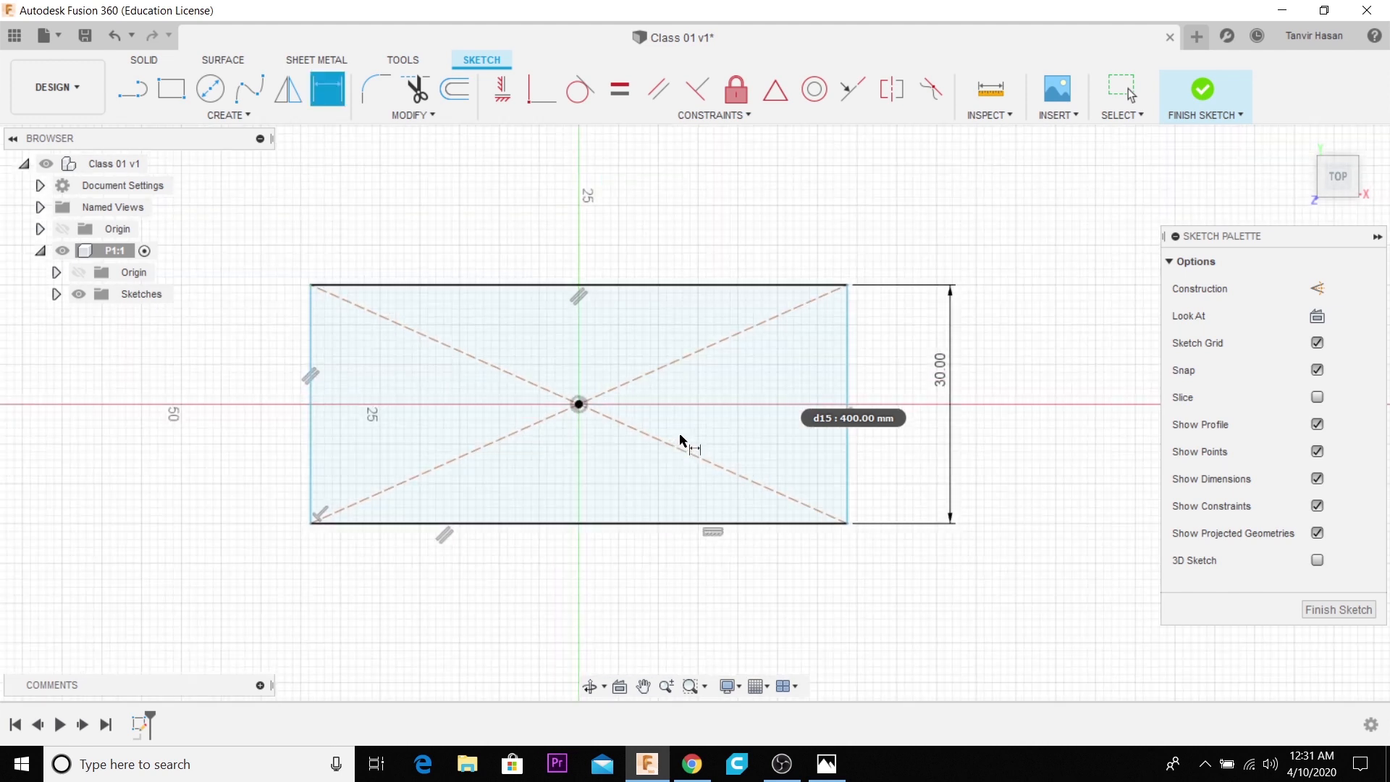
scroll(684, 441, "down", 1)
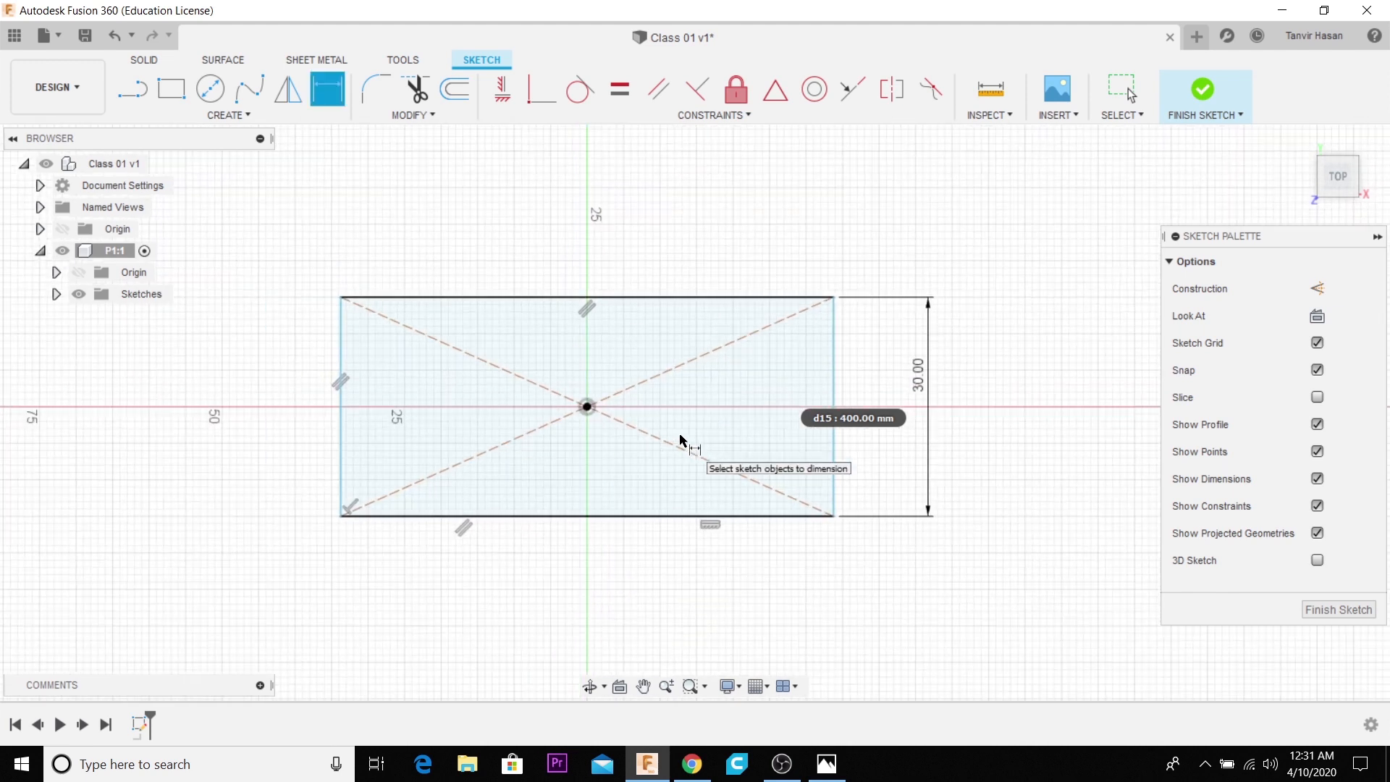
left_click(833, 773)
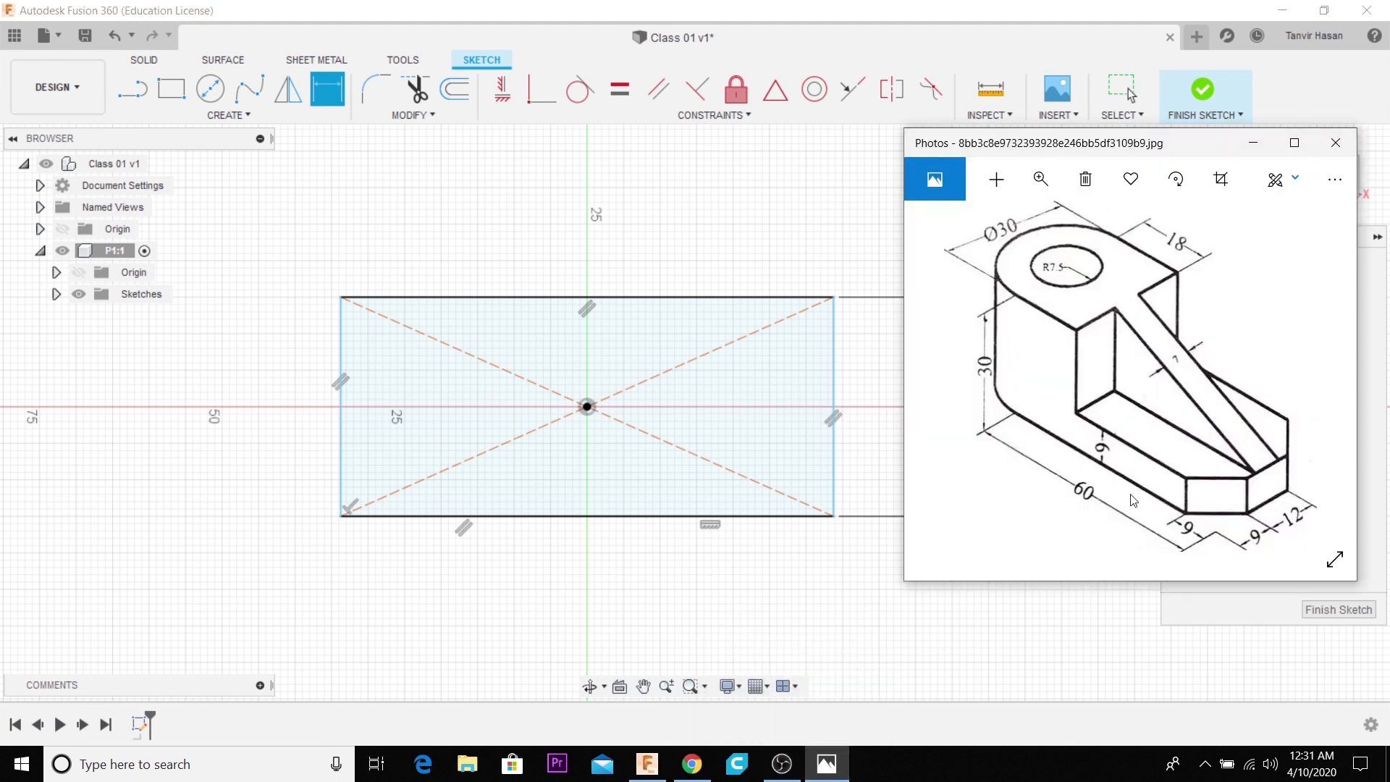
left_click(568, 517)
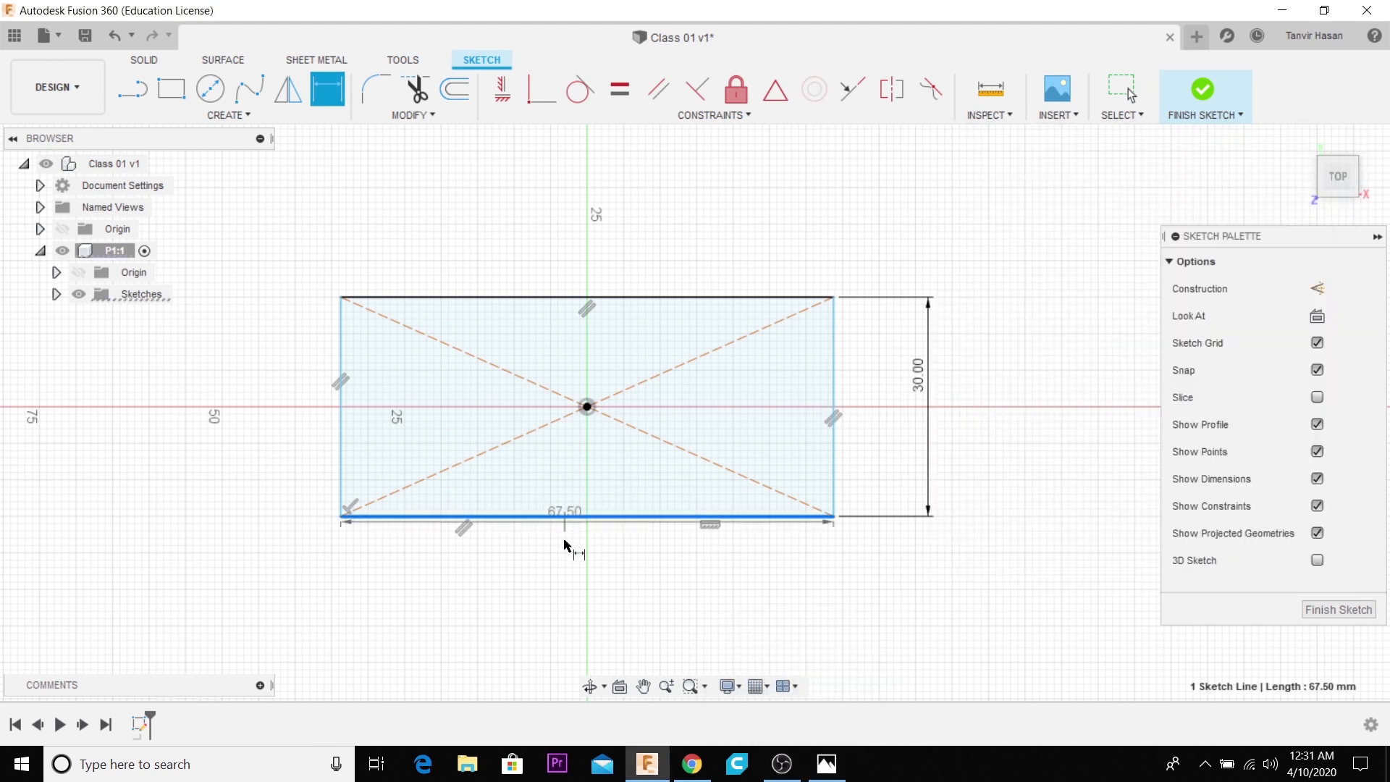
left_click(566, 593)
type("60")
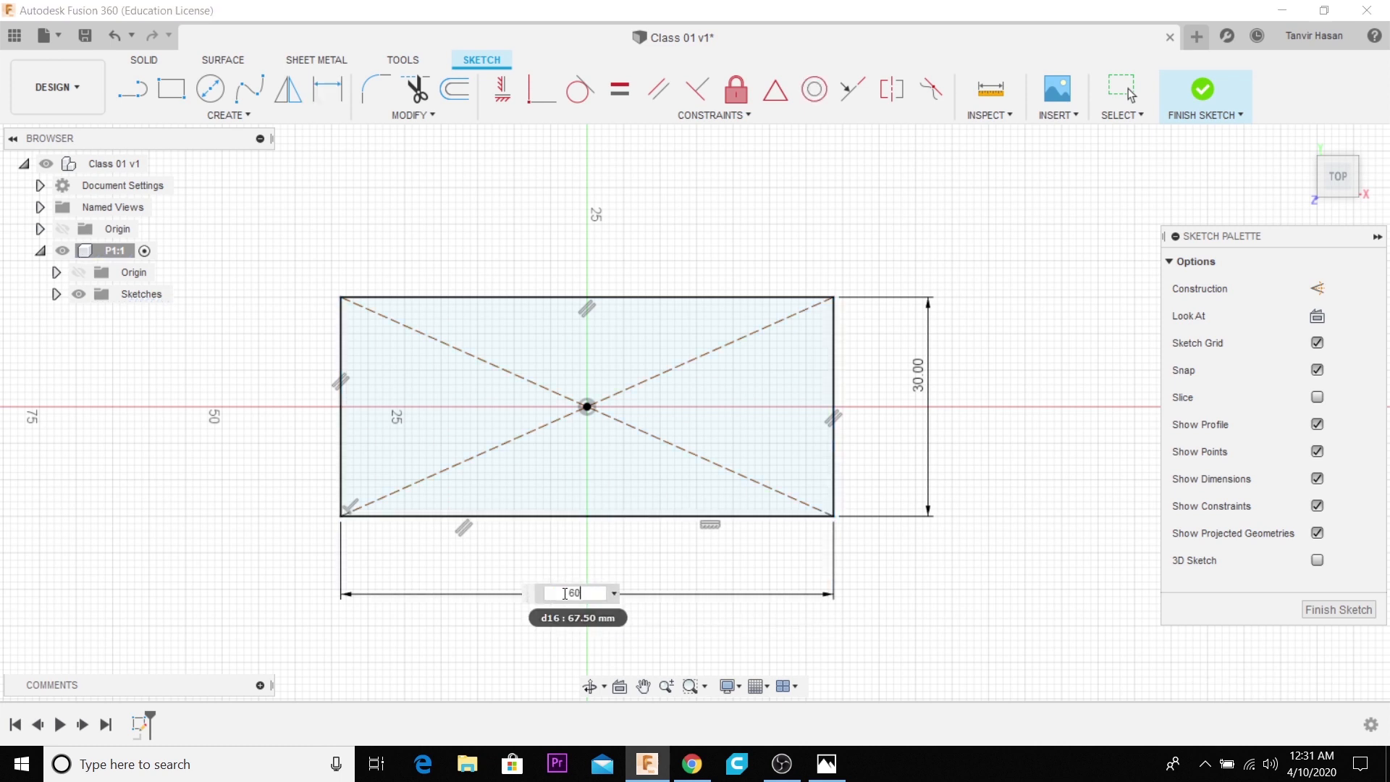
key("Return")
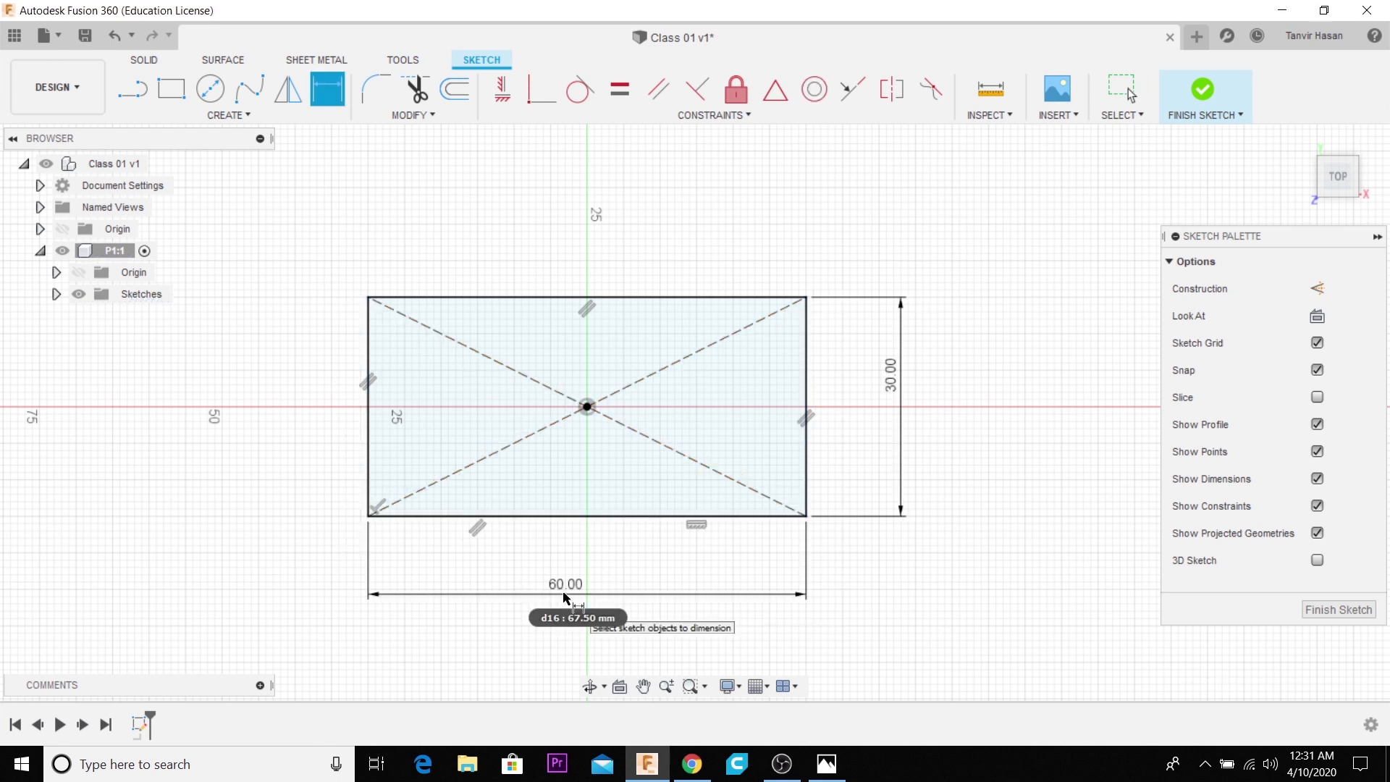
- Try a circle centred on the midpoint of the rectangle's left edge and reaching its lower-left corner, and undo it
left_click(826, 765)
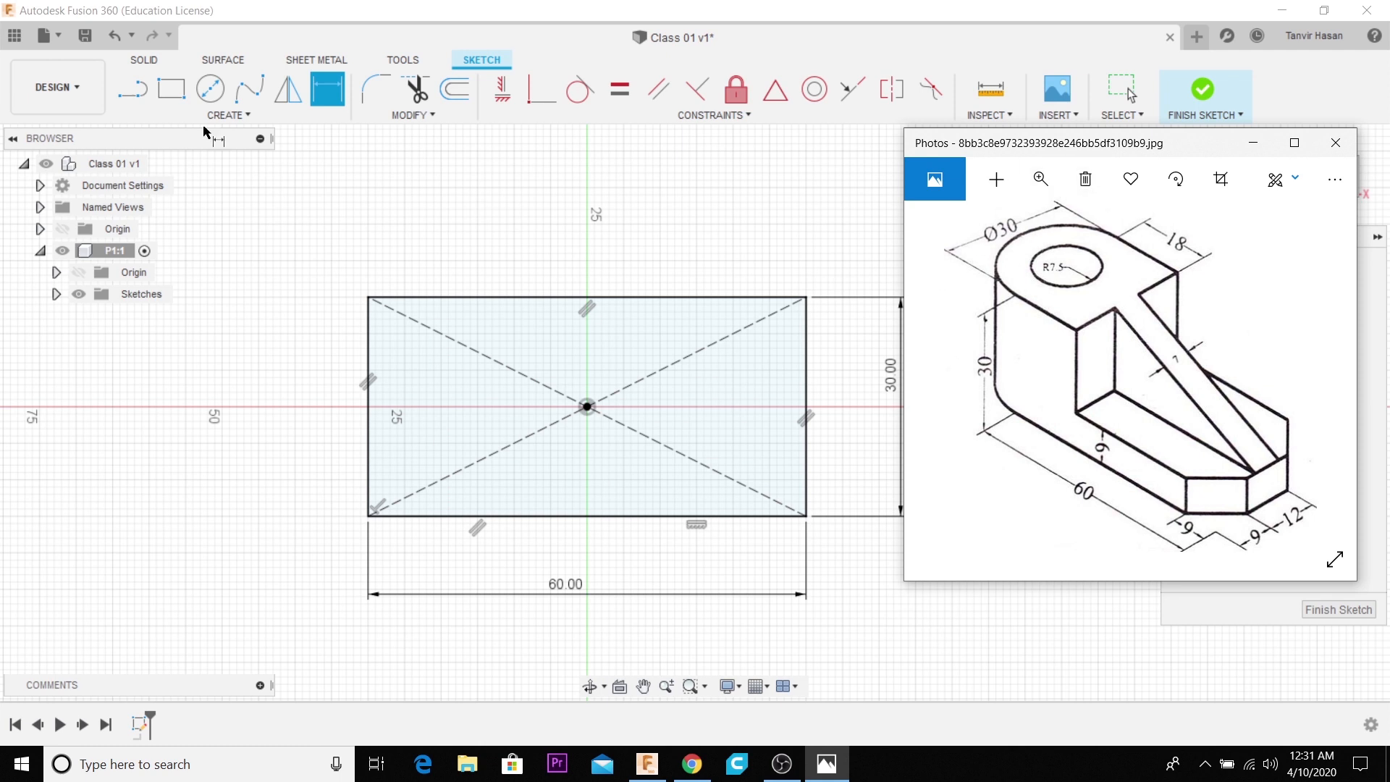
left_click(210, 90)
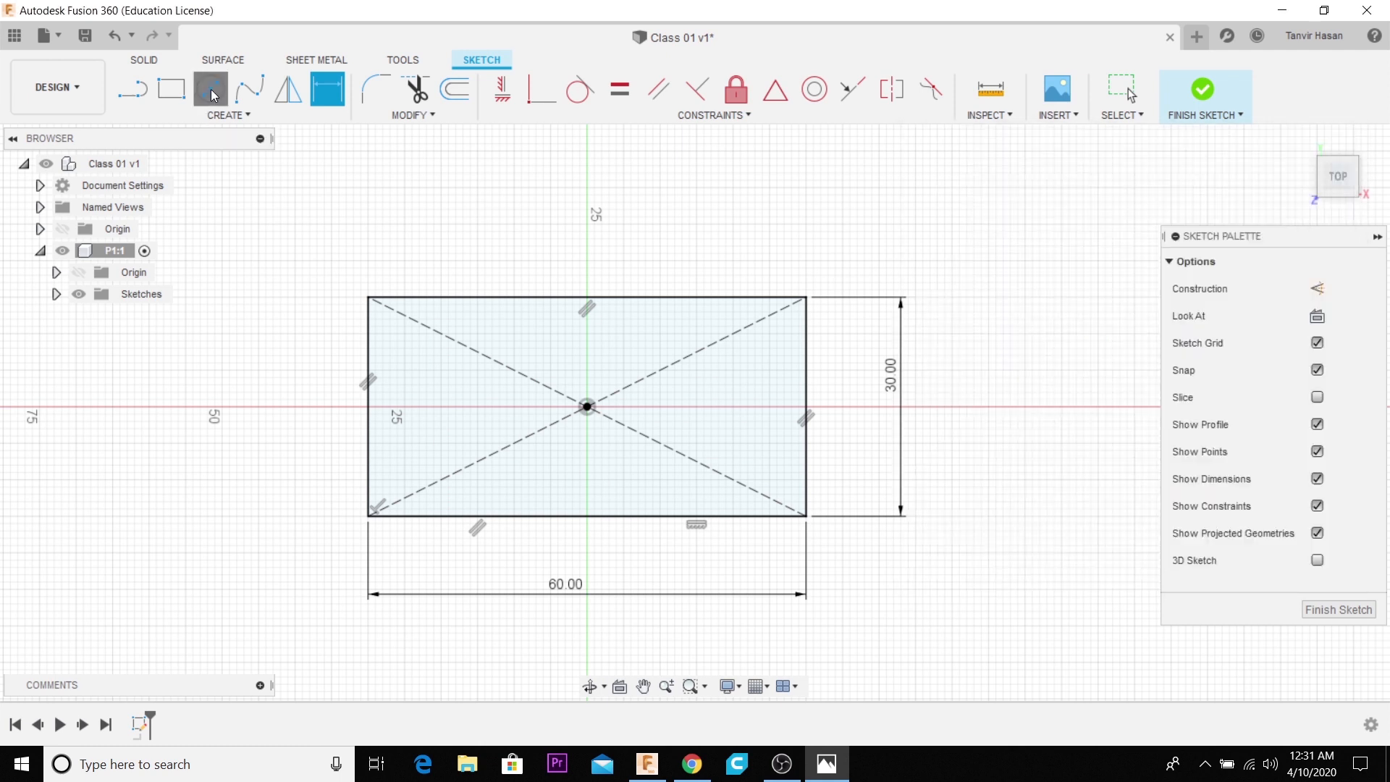
left_click(369, 407)
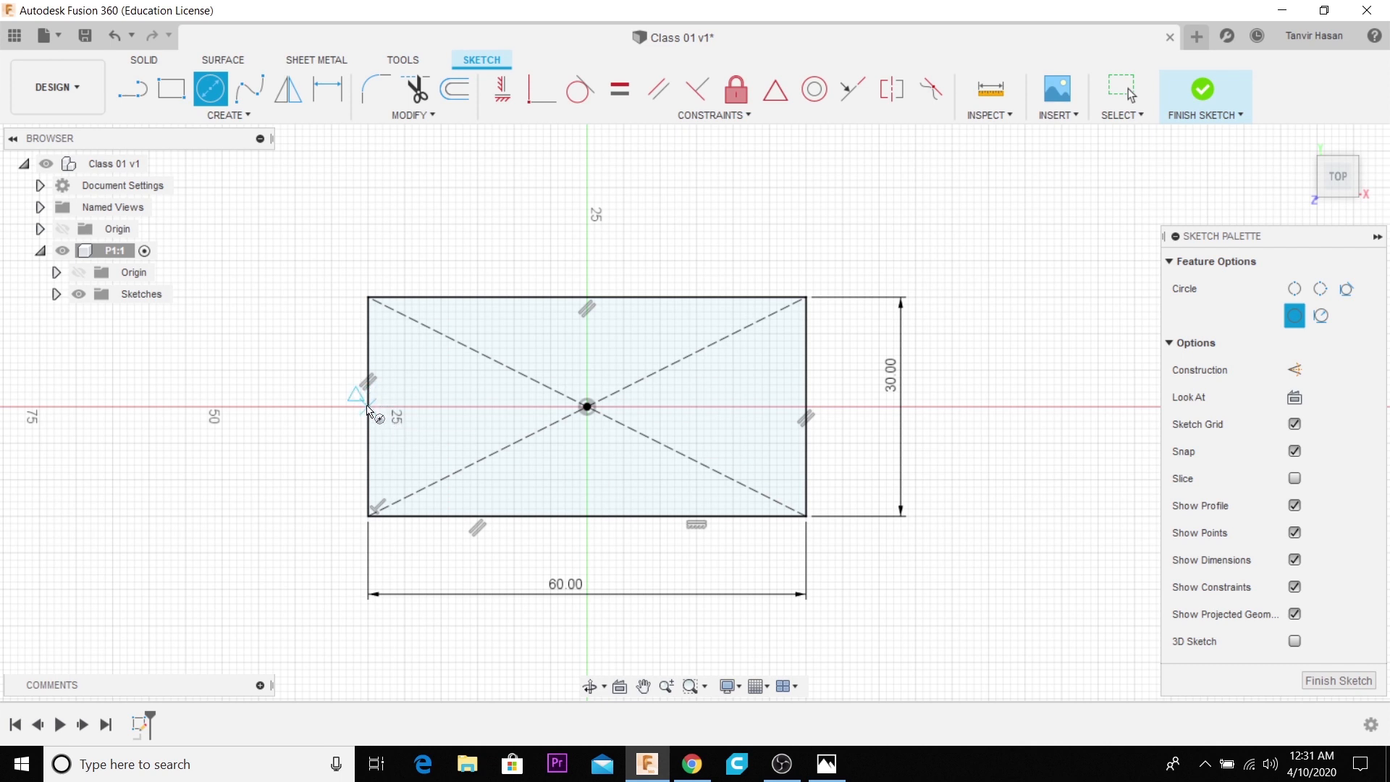
left_click(367, 515)
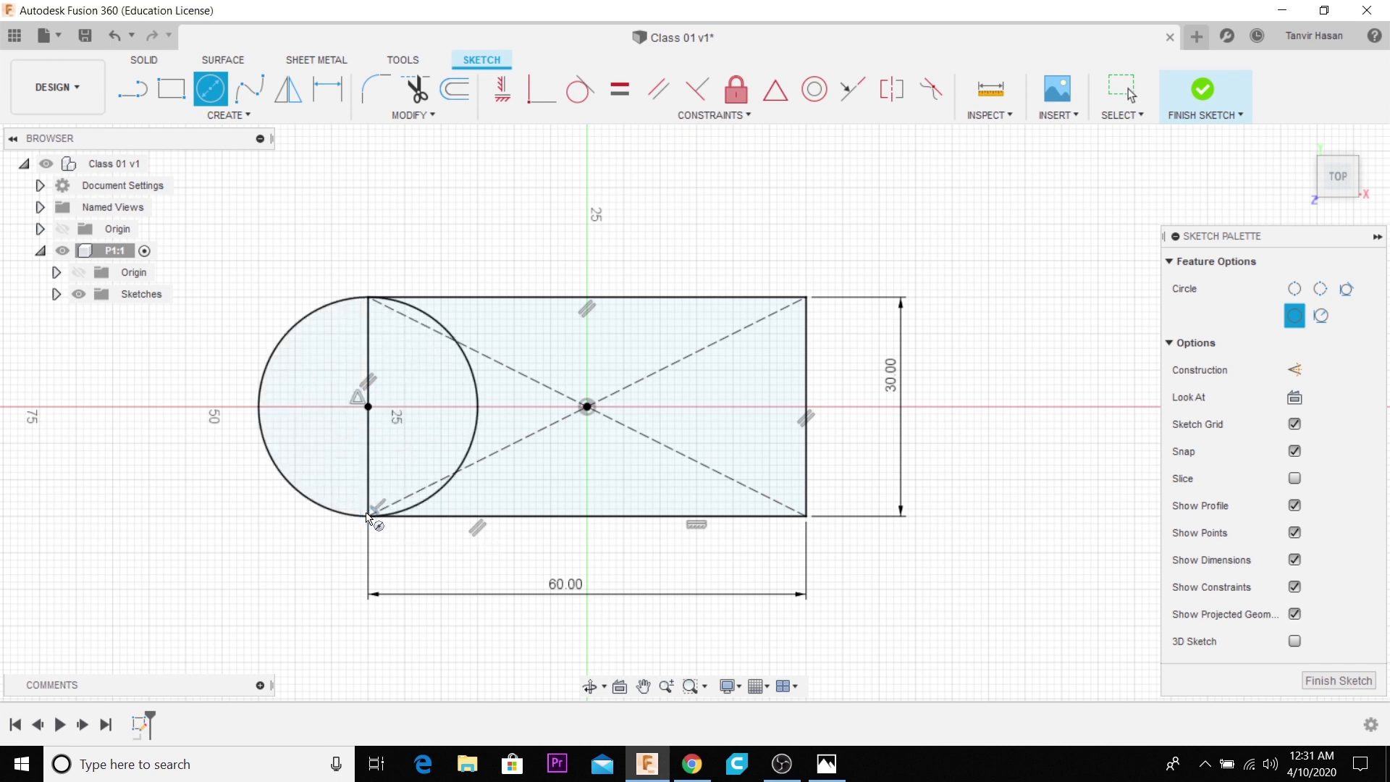
key("Escape")
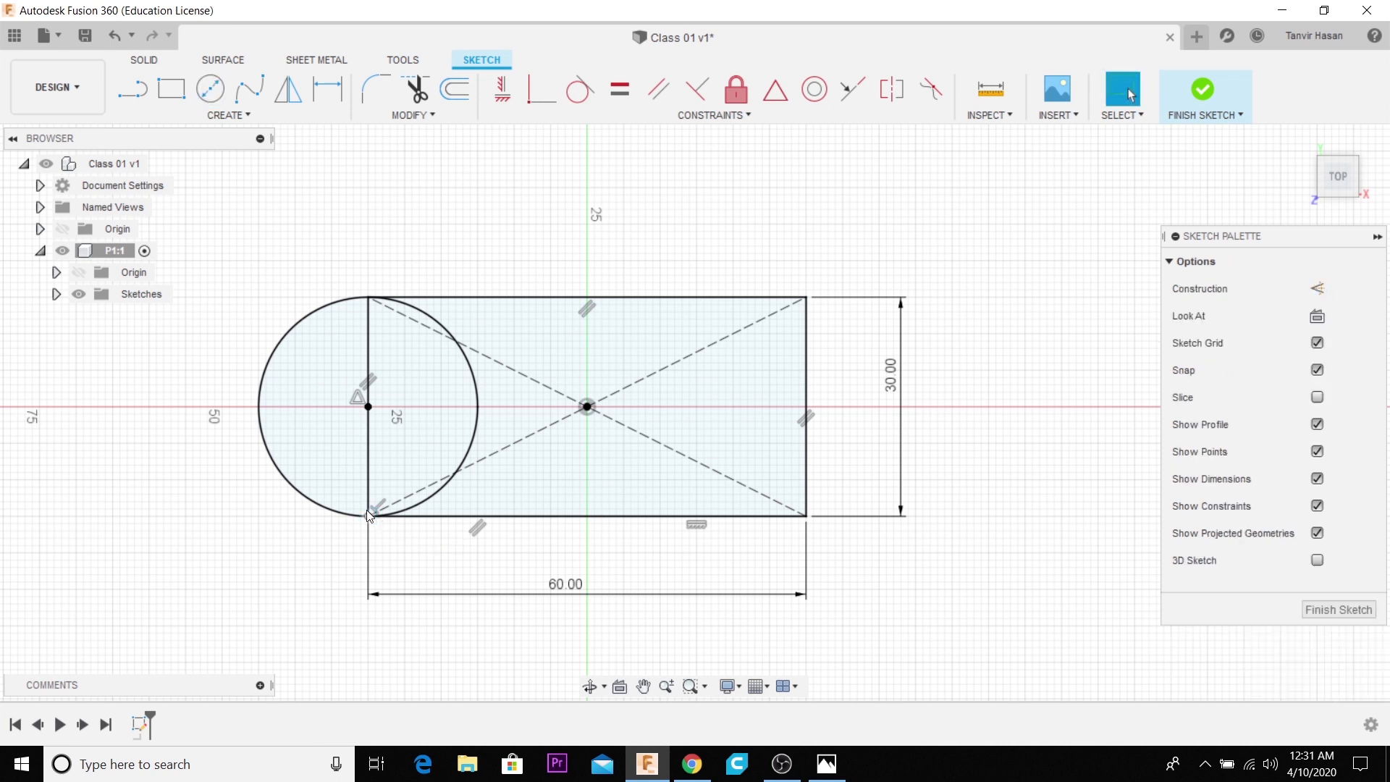
key("ctrl+z")
- Draw an outward semicircular center point arc about the left edge's midpoint, from the rectangle's upper-left corner to its lower-left corner
left_click(210, 89)
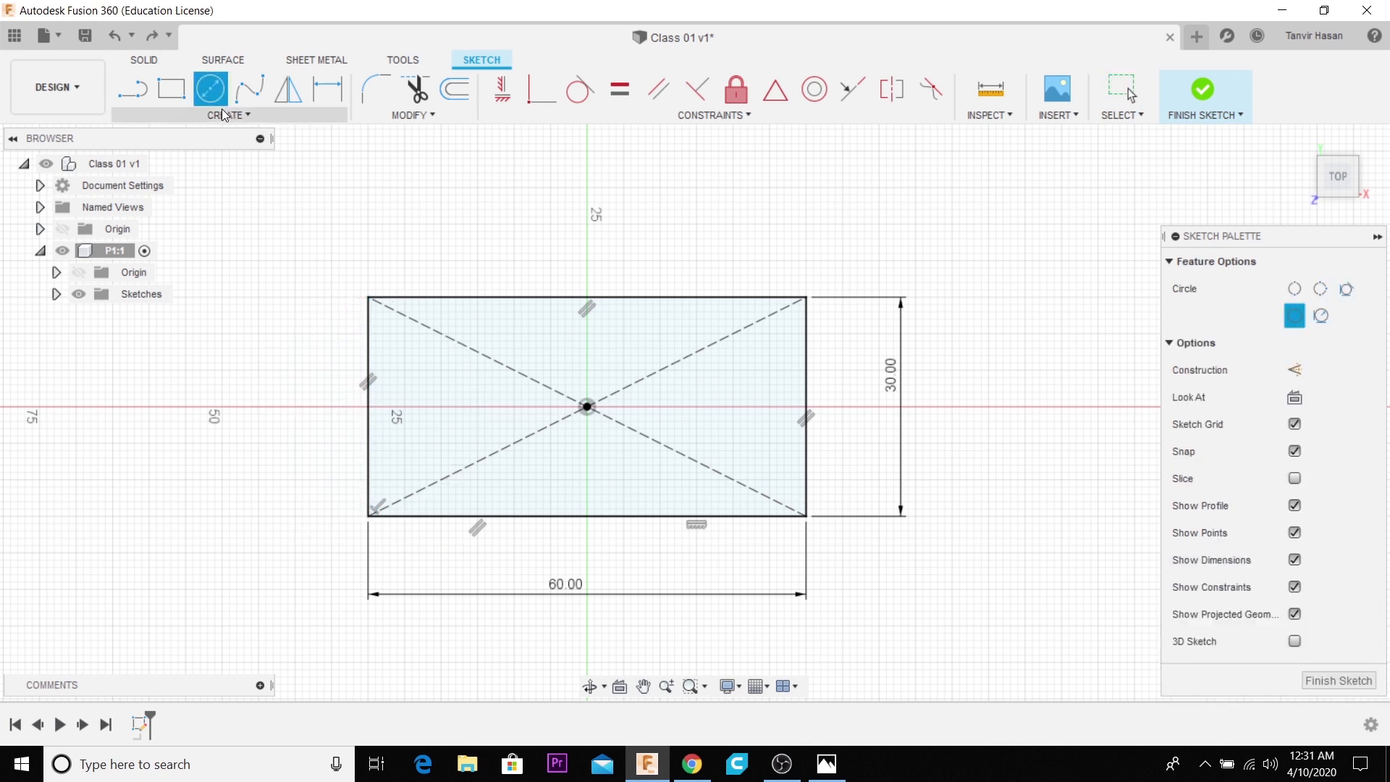
left_click(222, 114)
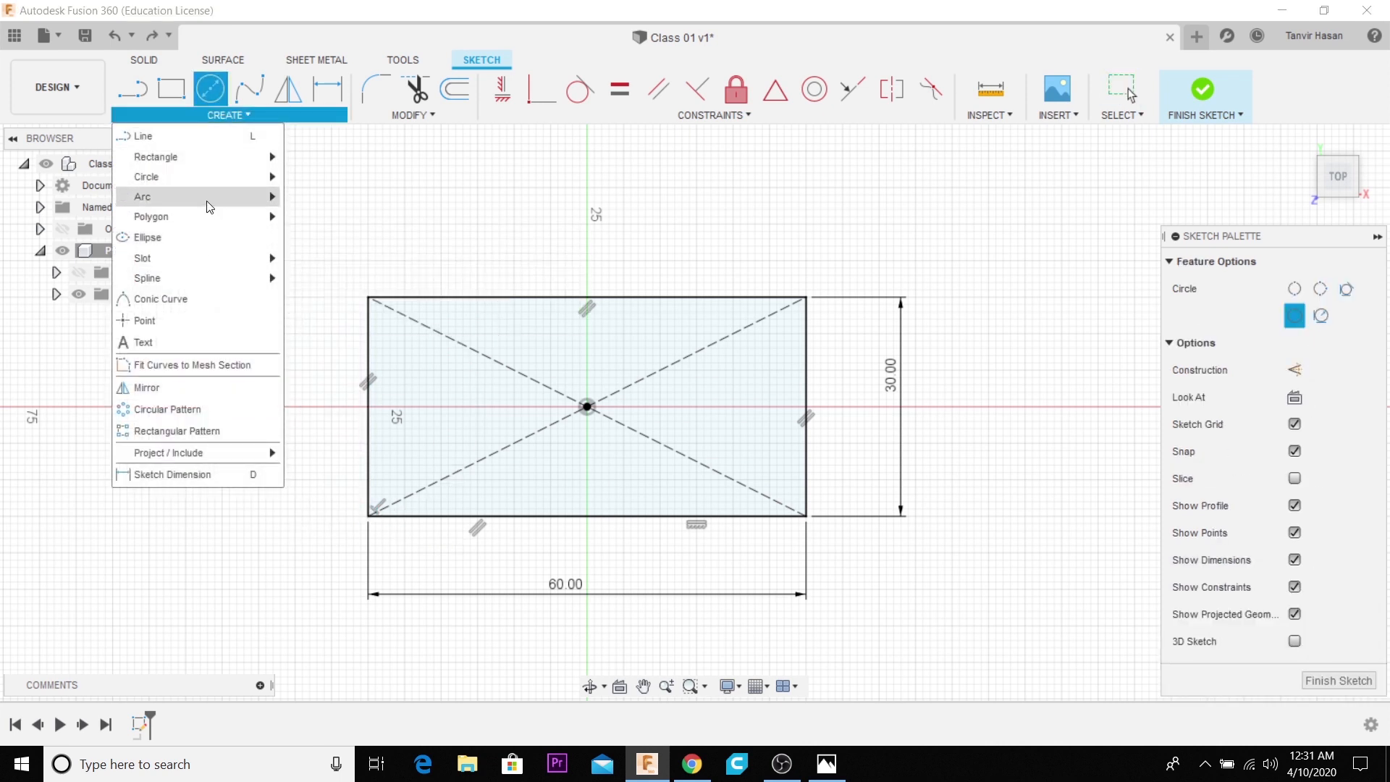
mouse_move(208, 199)
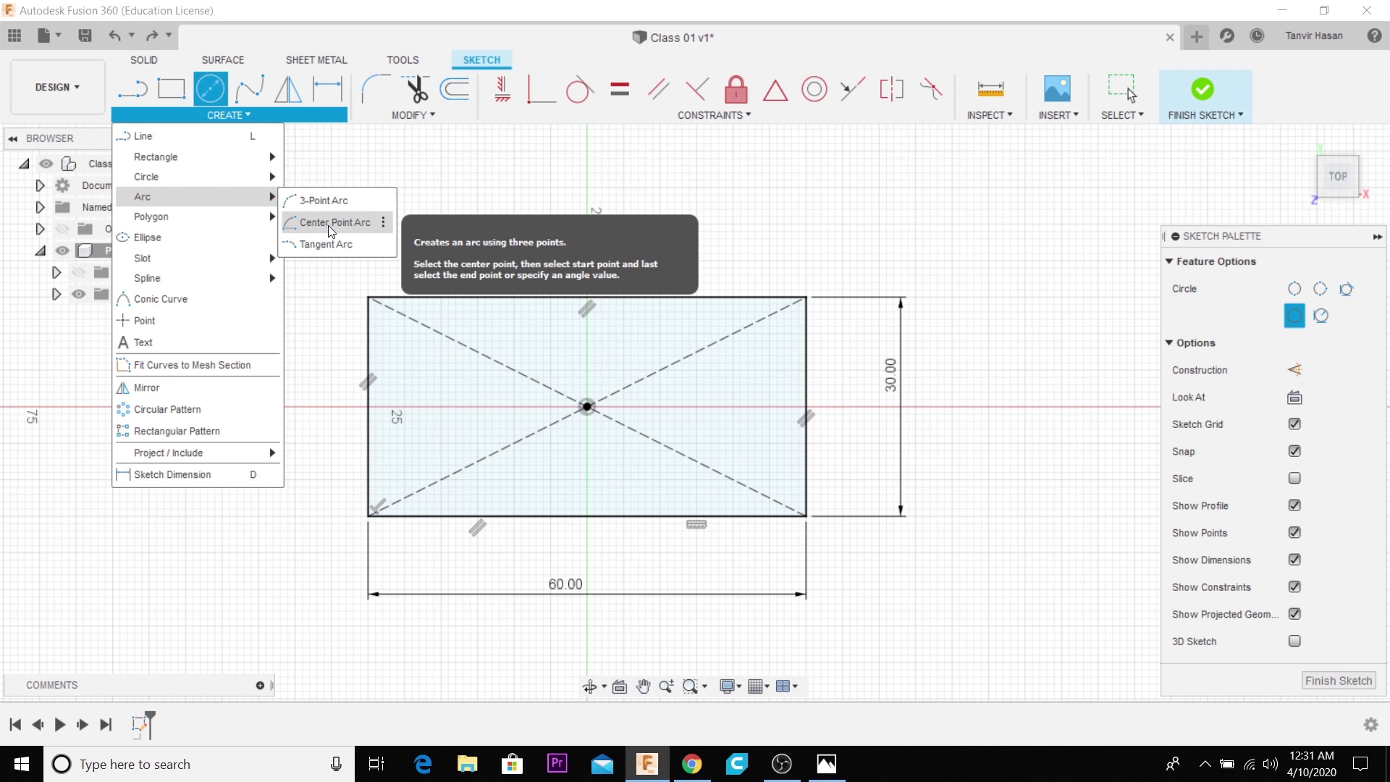
left_click(330, 231)
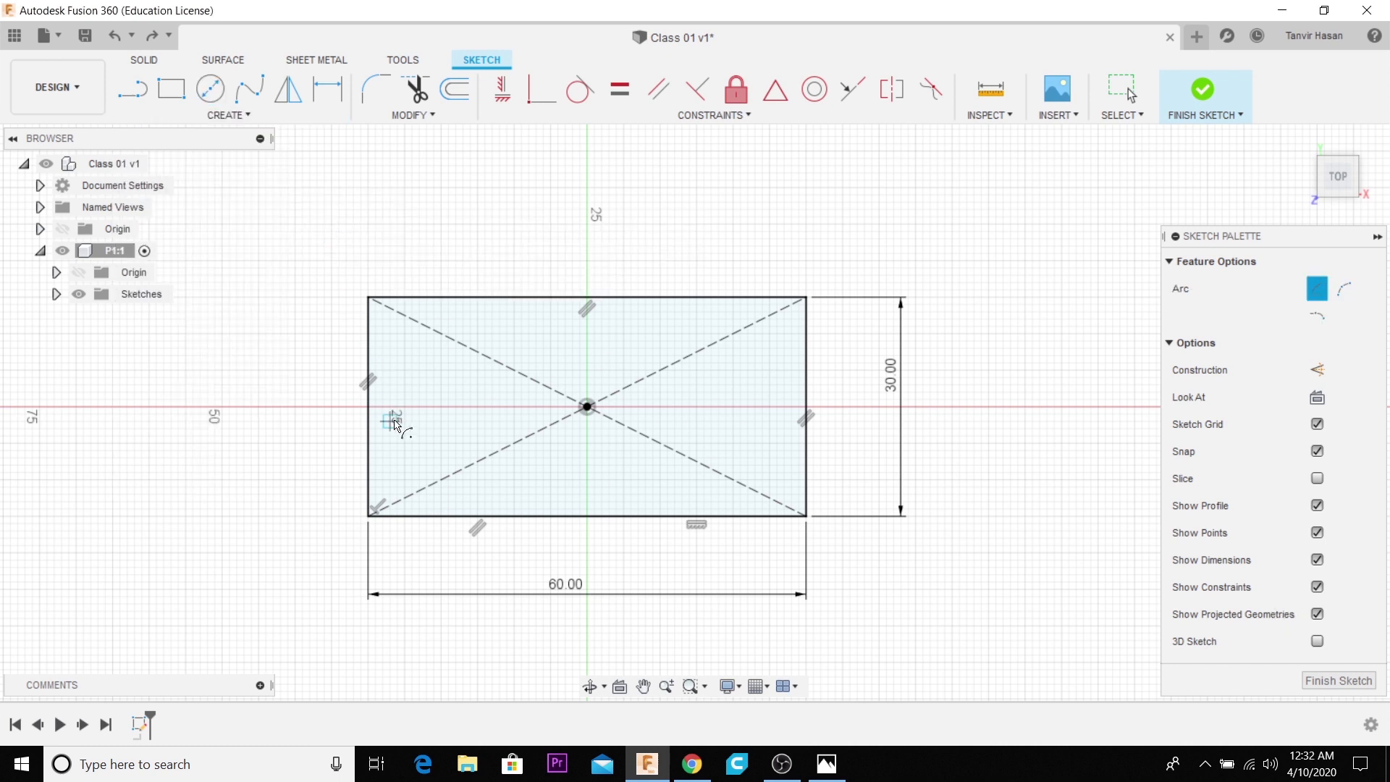
left_click(365, 391)
left_click(369, 298)
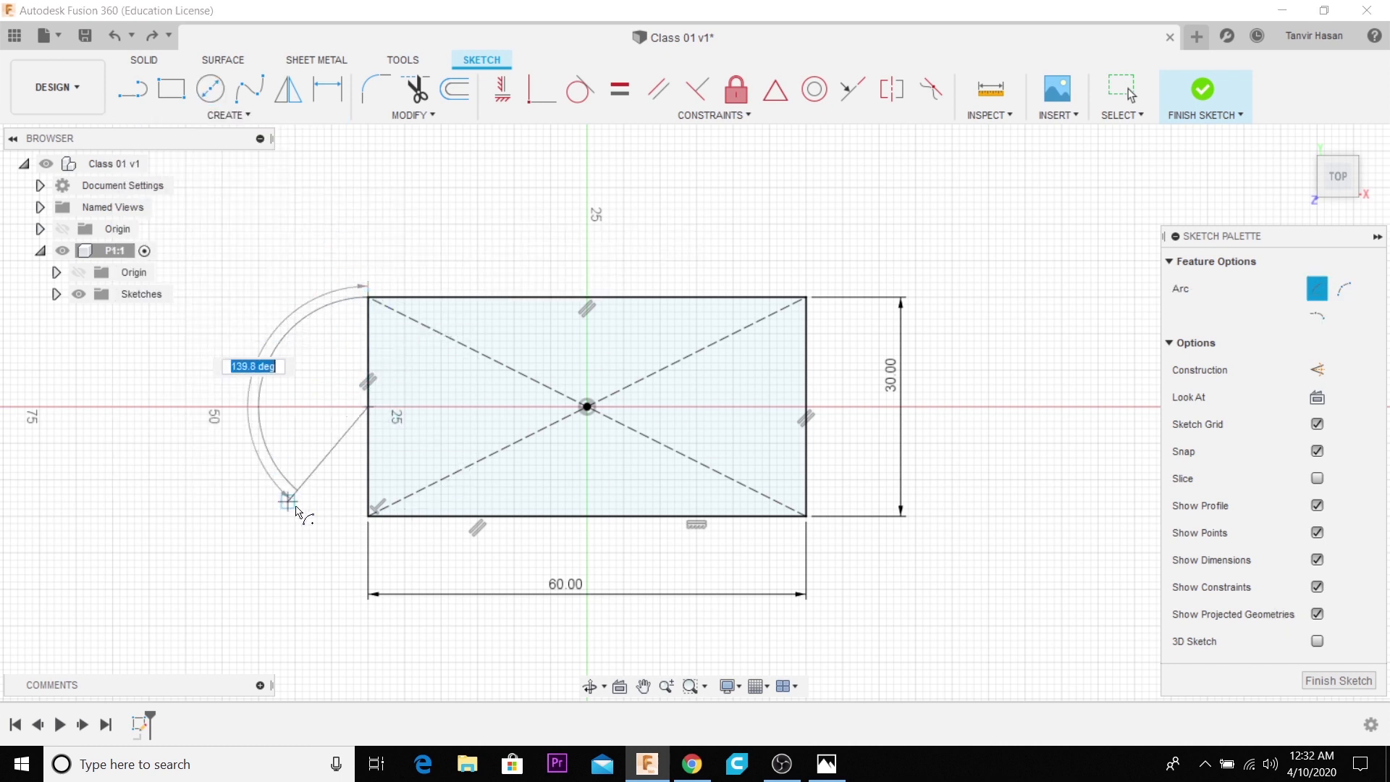
left_click(368, 520)
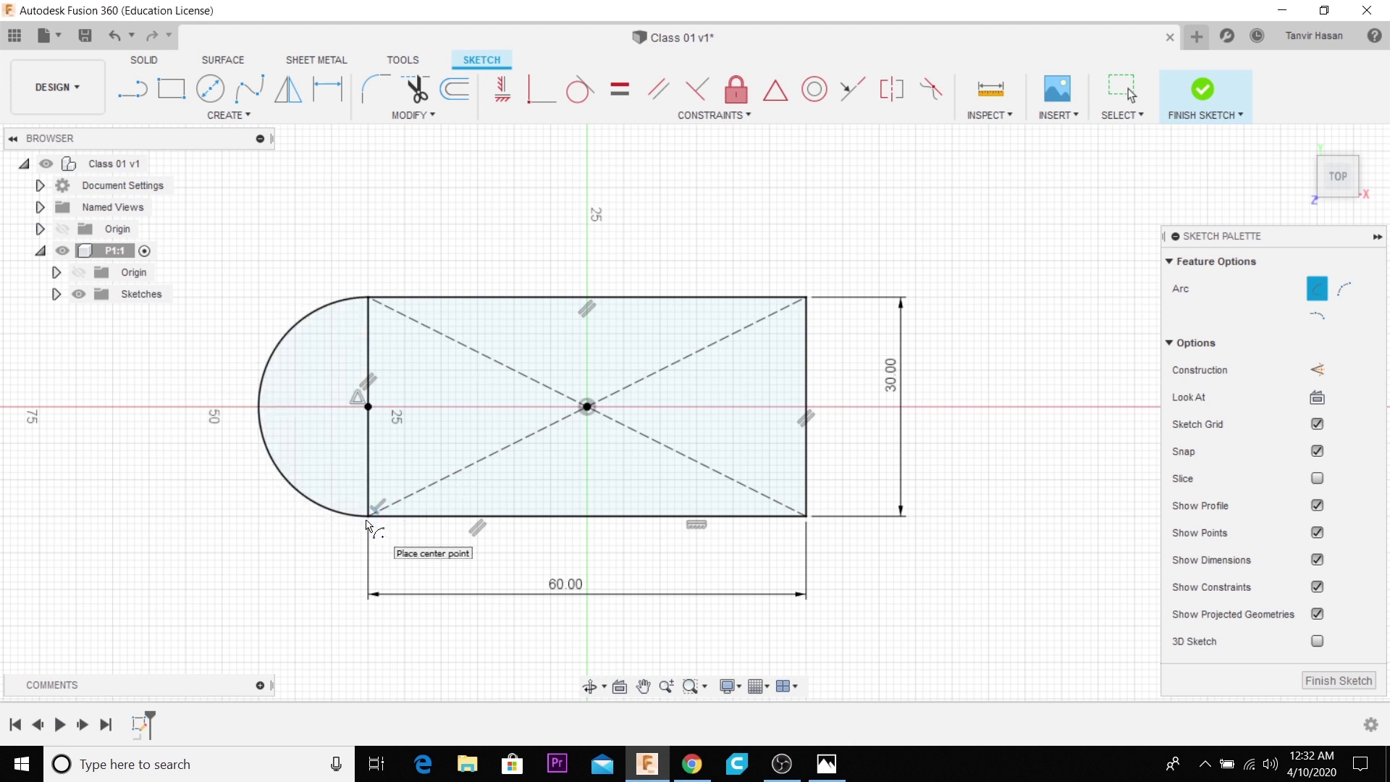
scroll(367, 522, "down", 1)
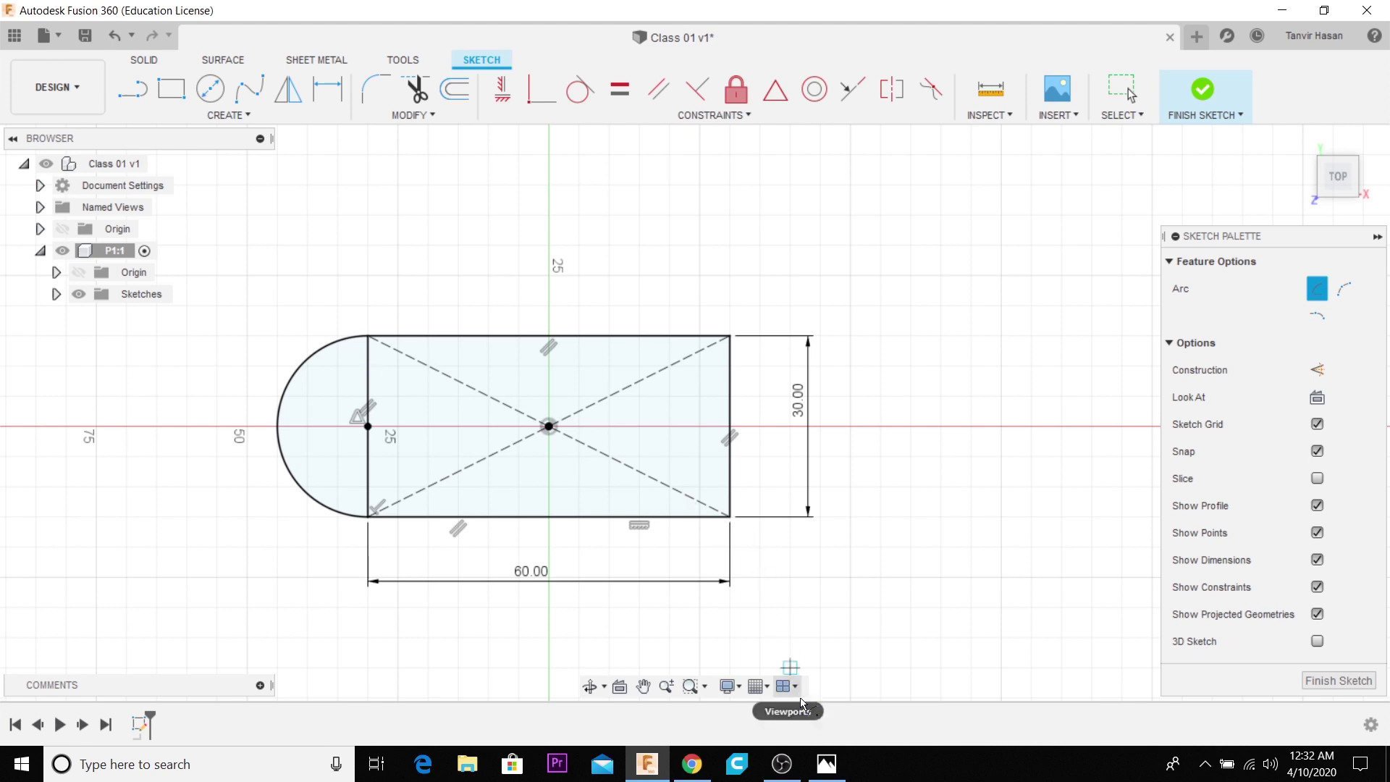
- Check the hole size in the reference drawing and draw a 15 mm diameter circle at the arc's center point
left_click(833, 764)
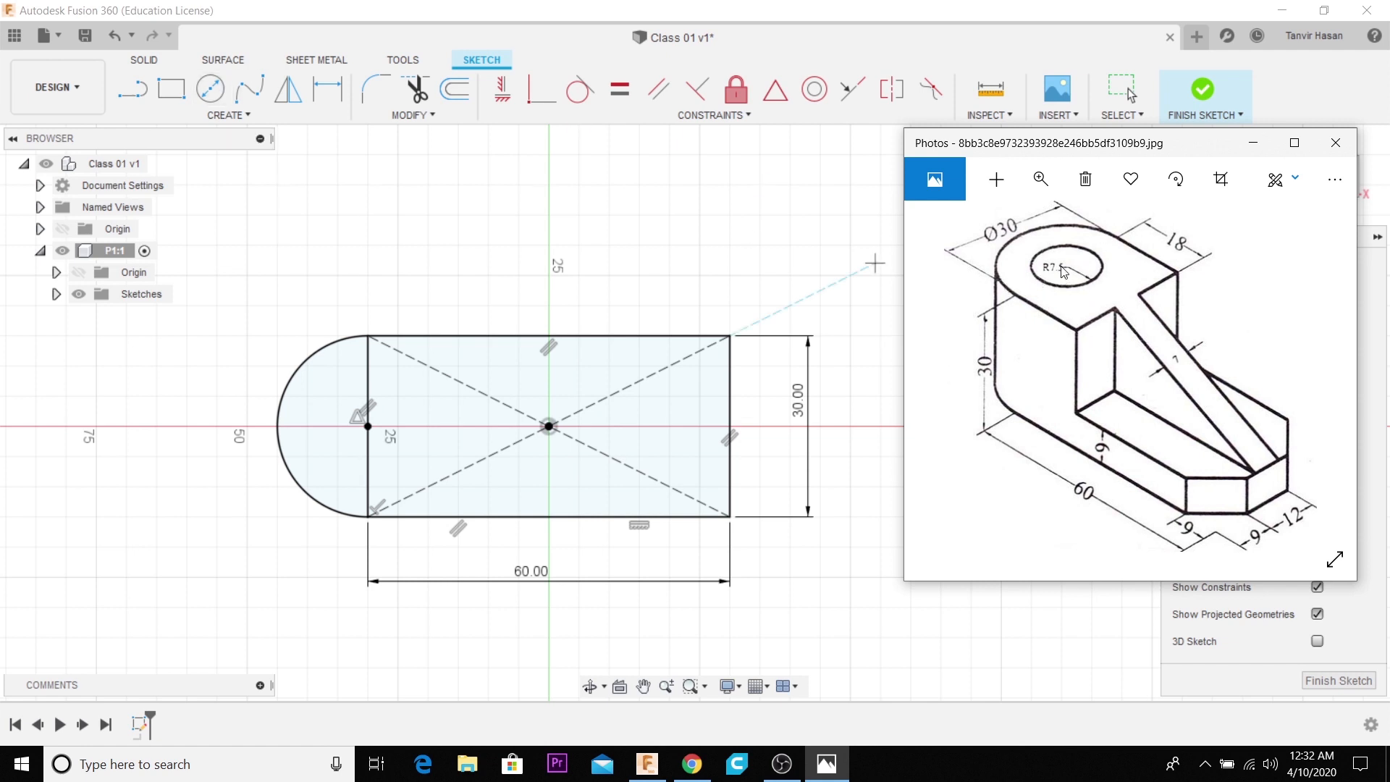
scroll(1083, 276, "up", 1)
scroll(1083, 277, "down", 1)
left_click(210, 88)
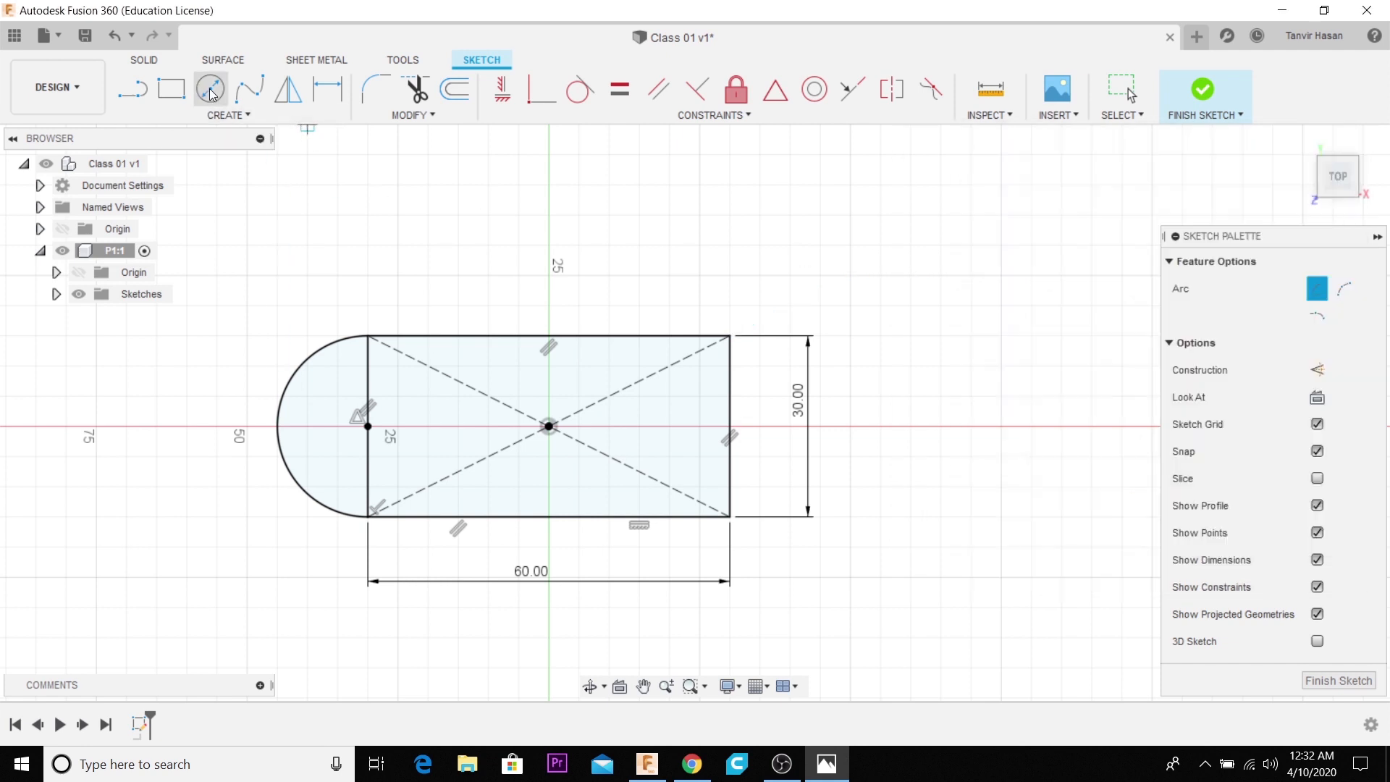
left_click(367, 426)
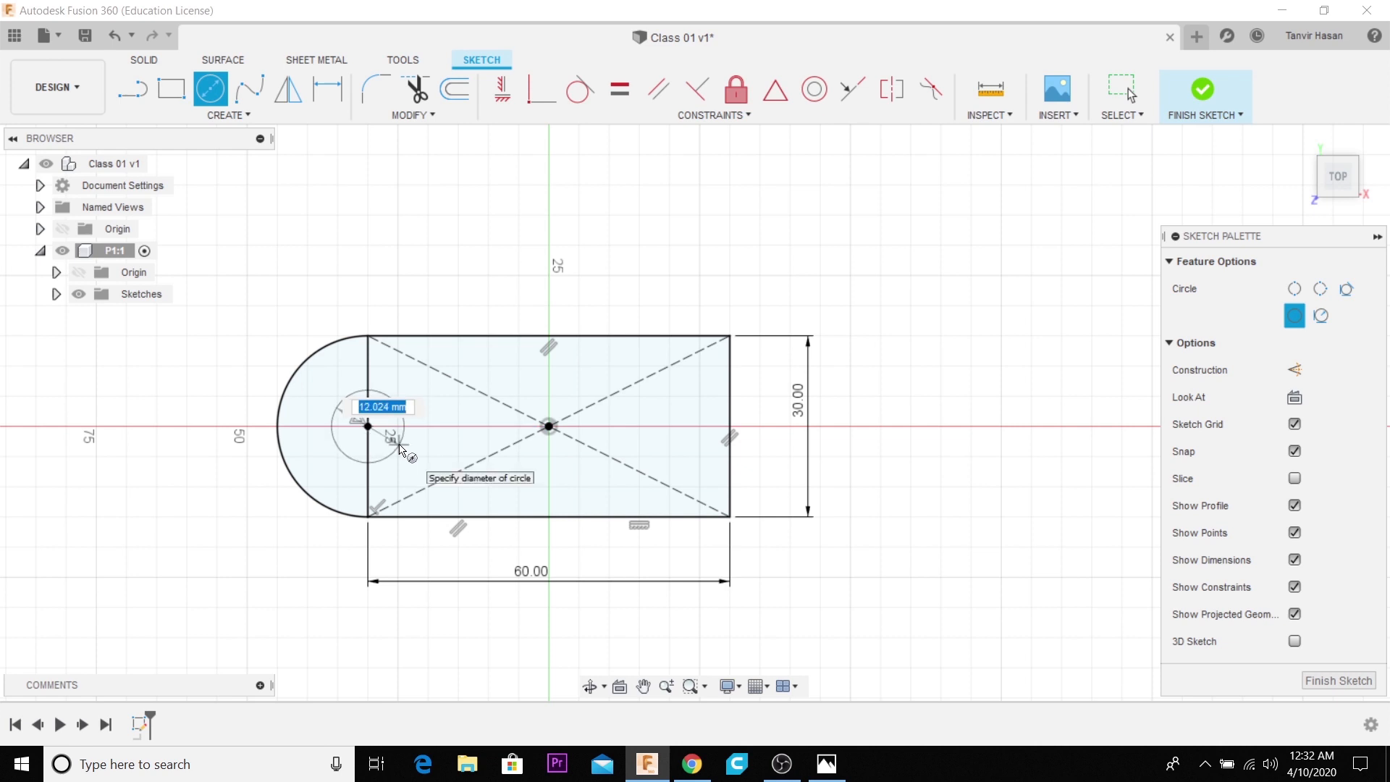
type("15")
key("Return")
key("Escape")
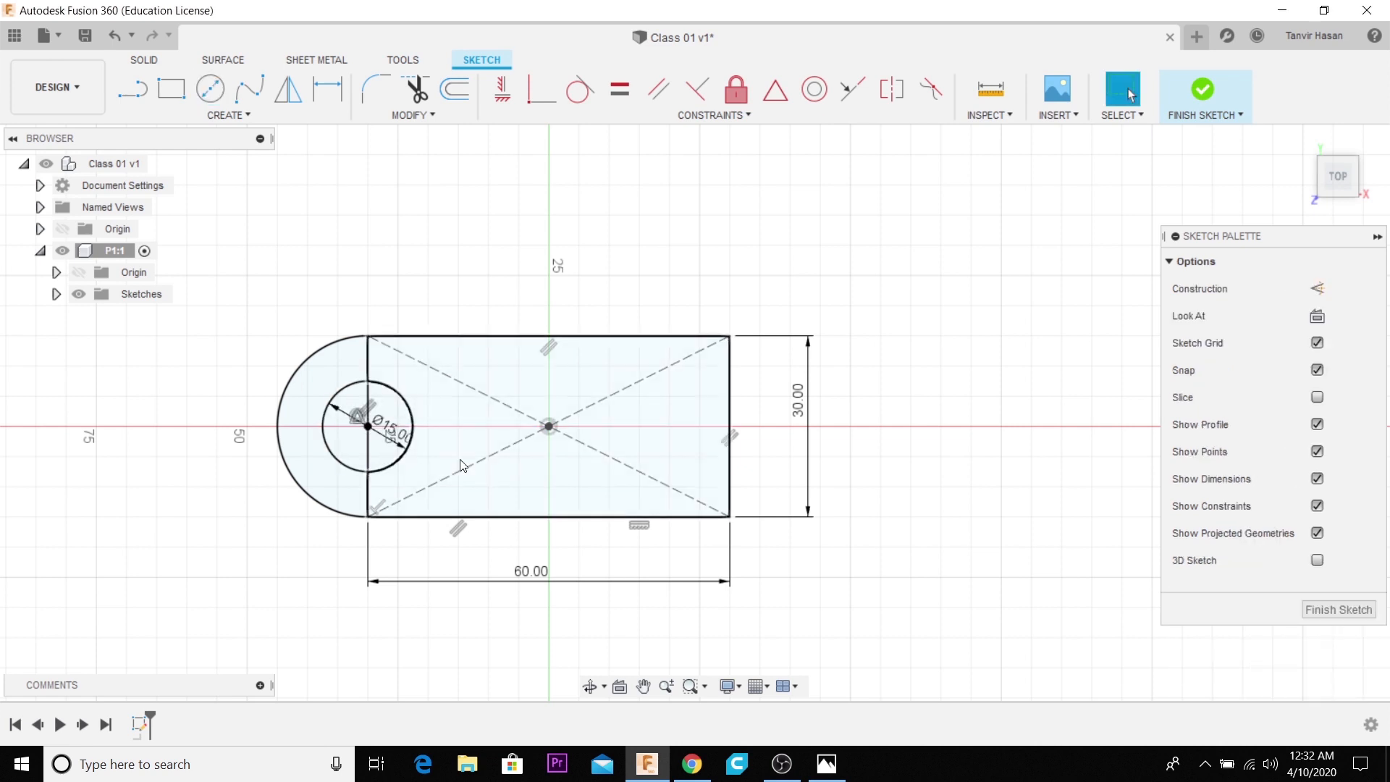
- Check the corner shape in the reference drawing and draw diagonal lines across the rectangle's two right corners, about 7 to 8 mm along each edge
left_click(826, 764)
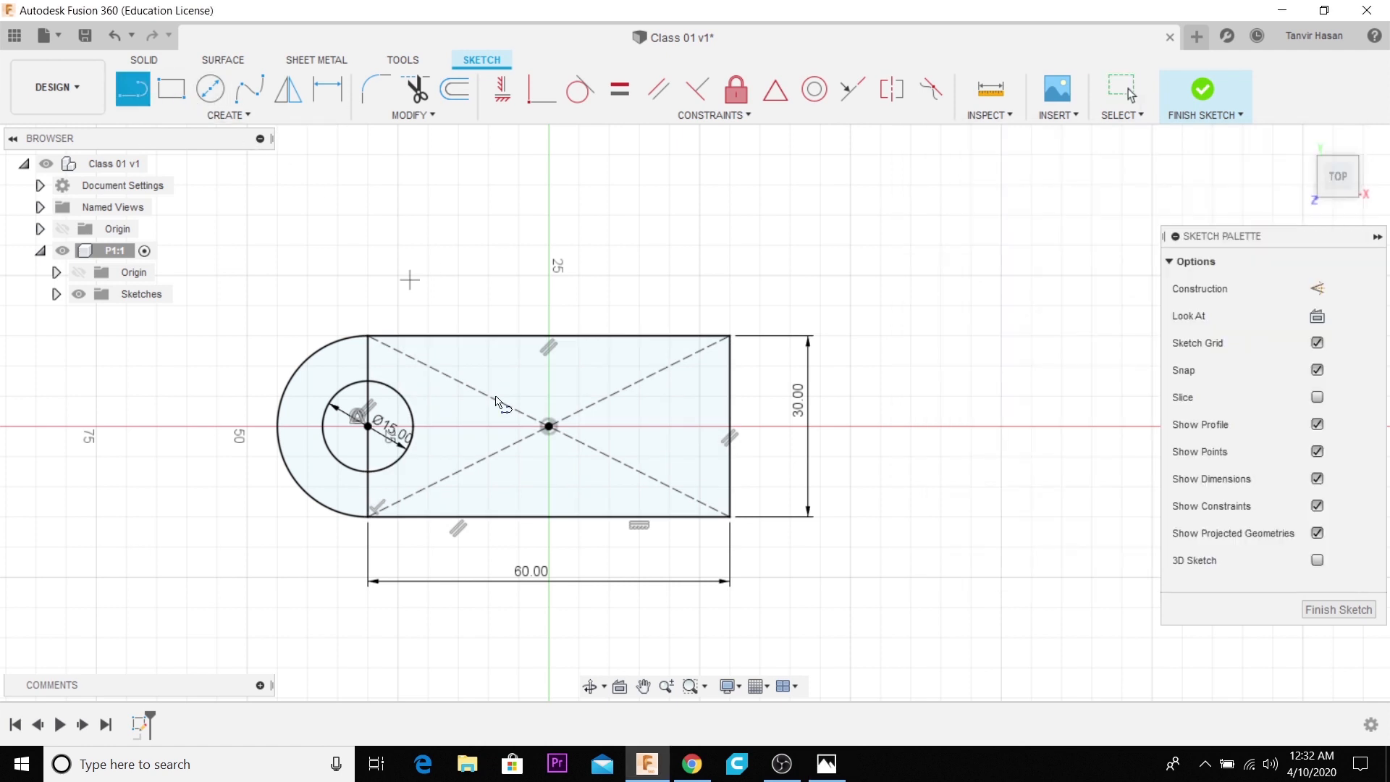
left_click(141, 92)
scroll(719, 483, "up", 3)
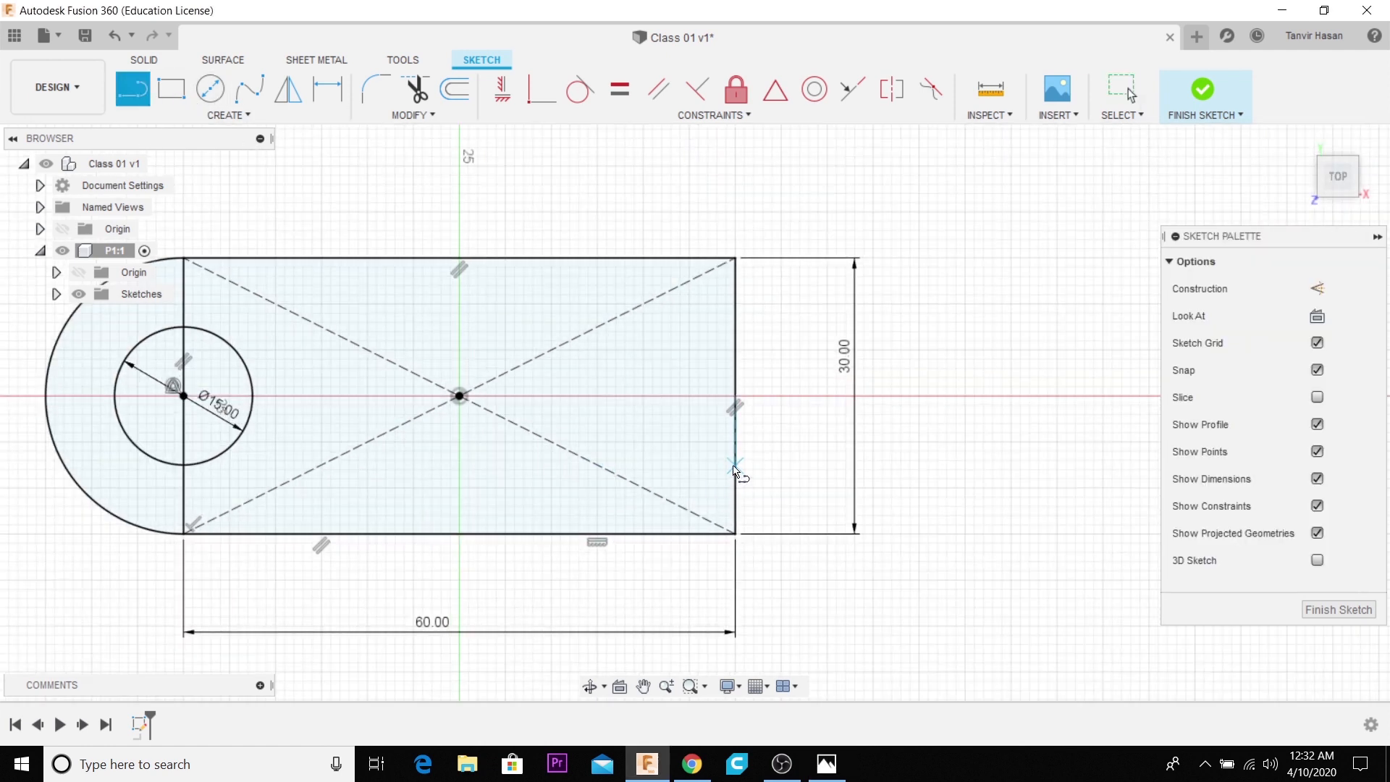
left_click(730, 474)
double_click(670, 536)
left_click(734, 327)
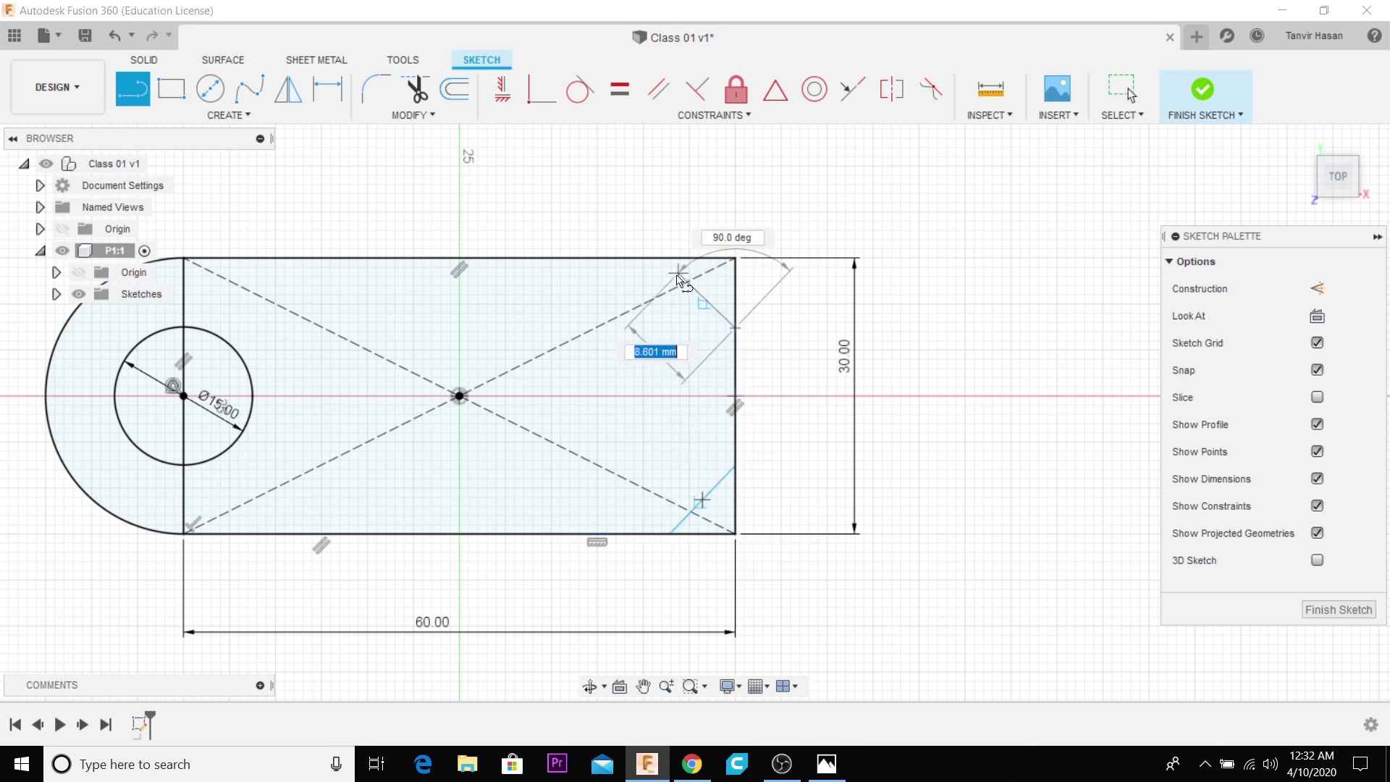
double_click(665, 259)
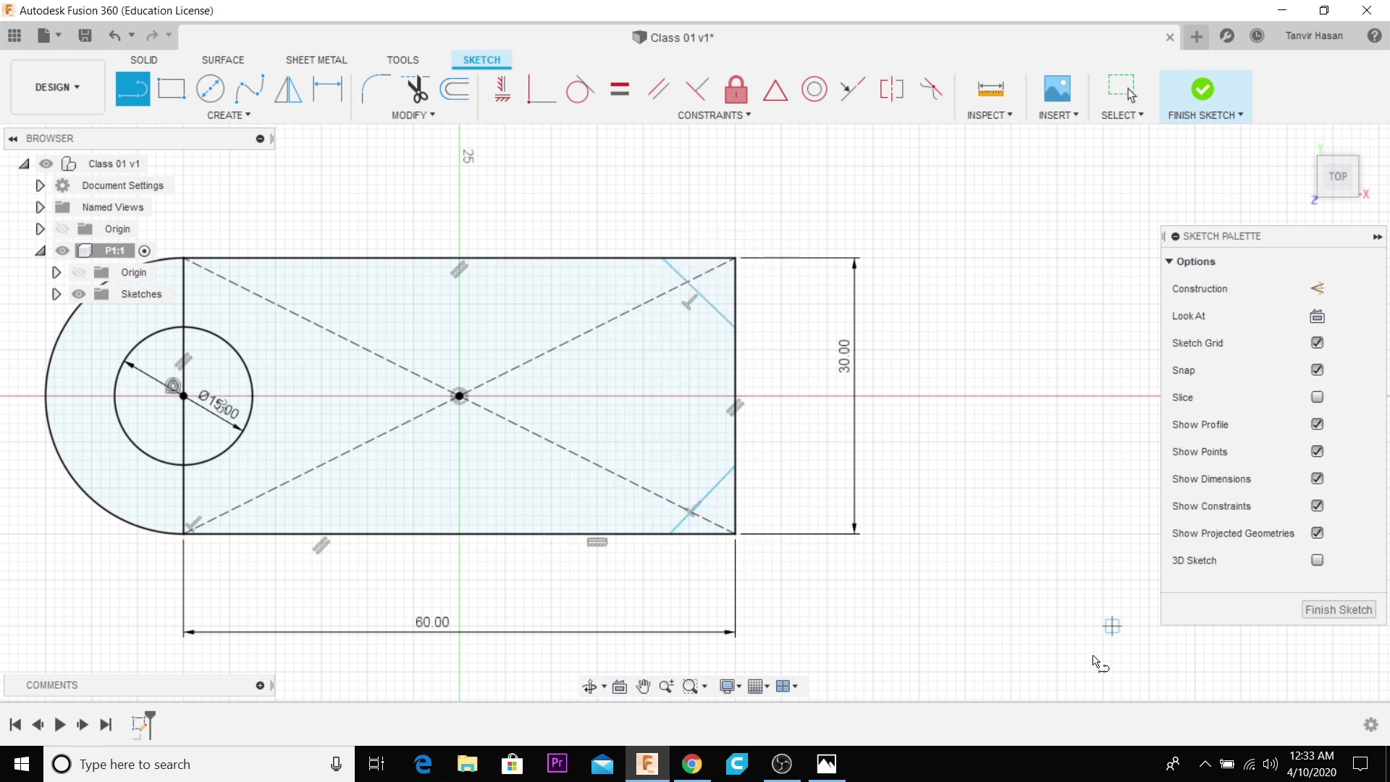
- Check the corner size in the reference drawing and dimension the lower-right corner cut's horizontal leg to 9 mm
left_click(826, 764)
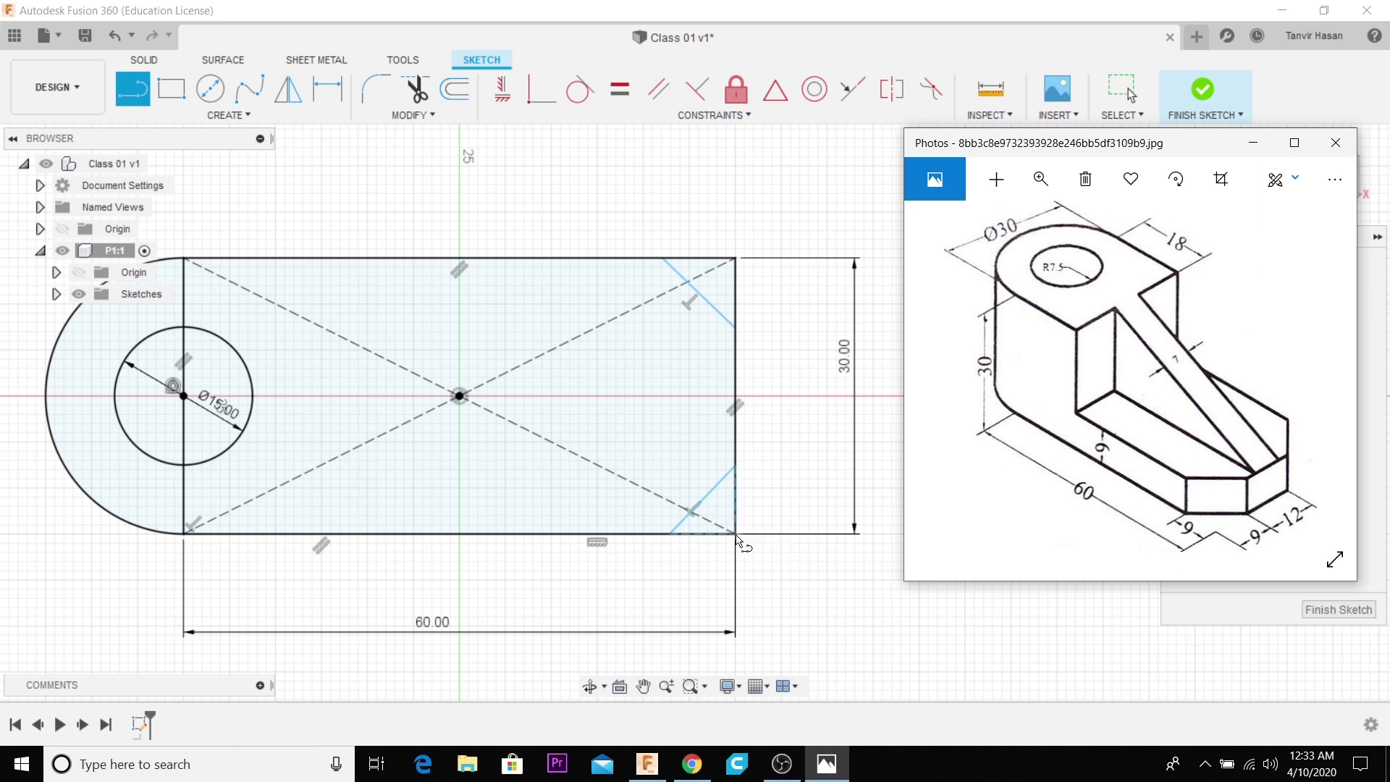
left_click(670, 535)
left_click(327, 89)
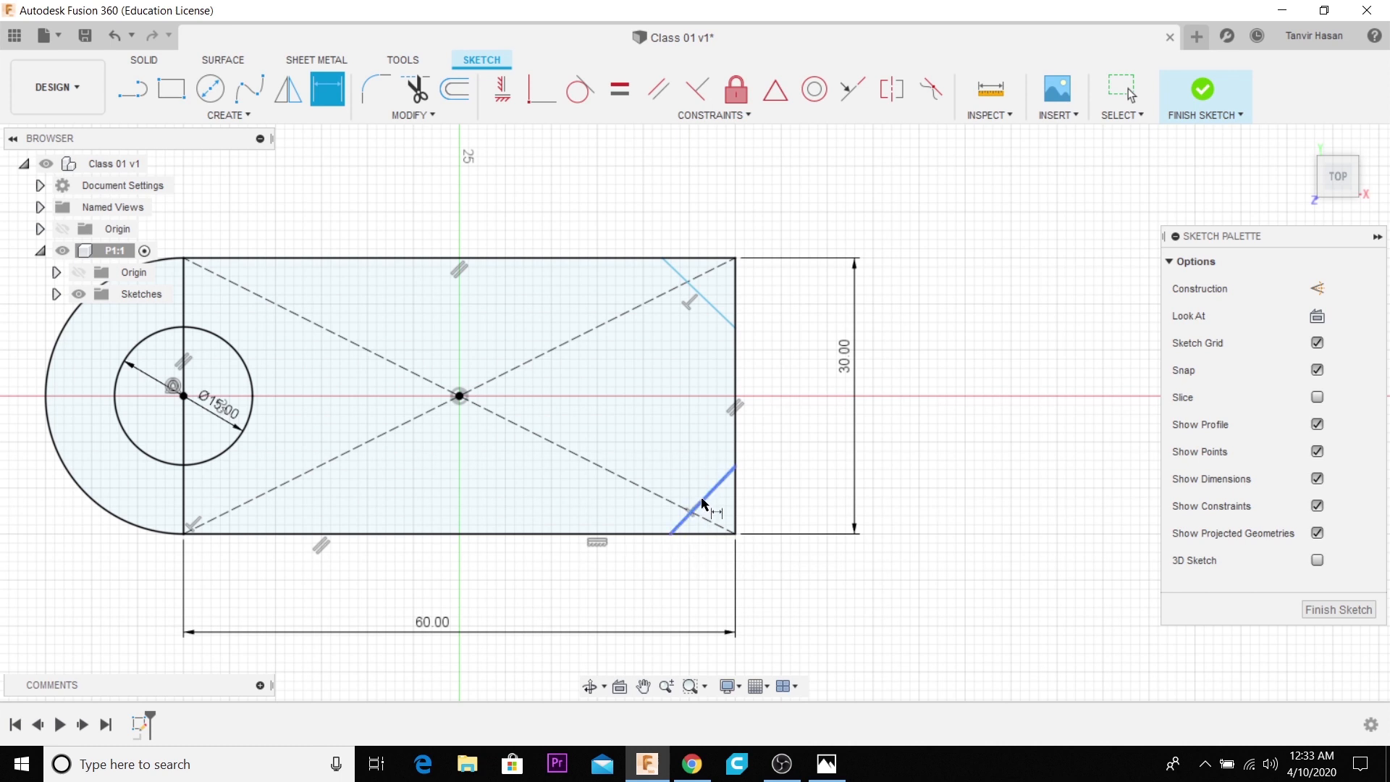
left_click(670, 534)
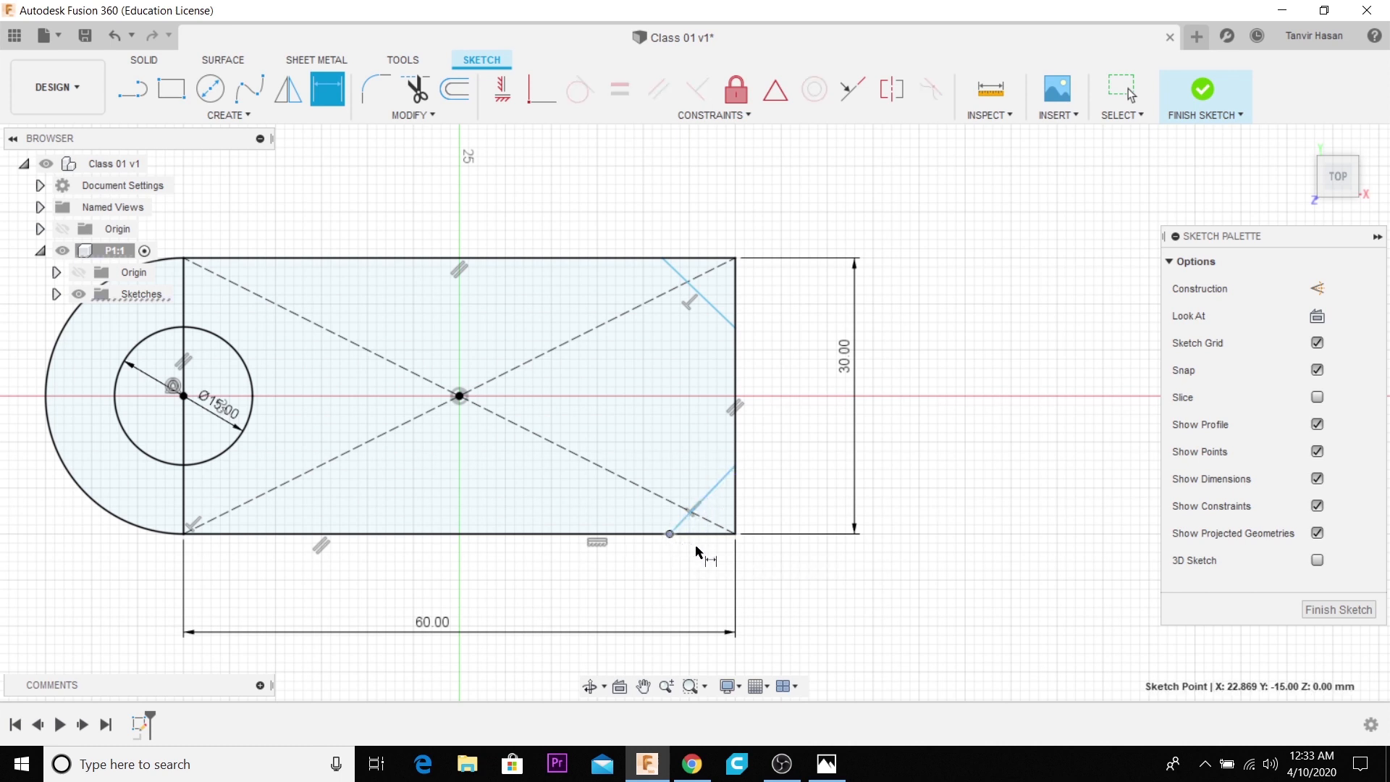
left_click(735, 534)
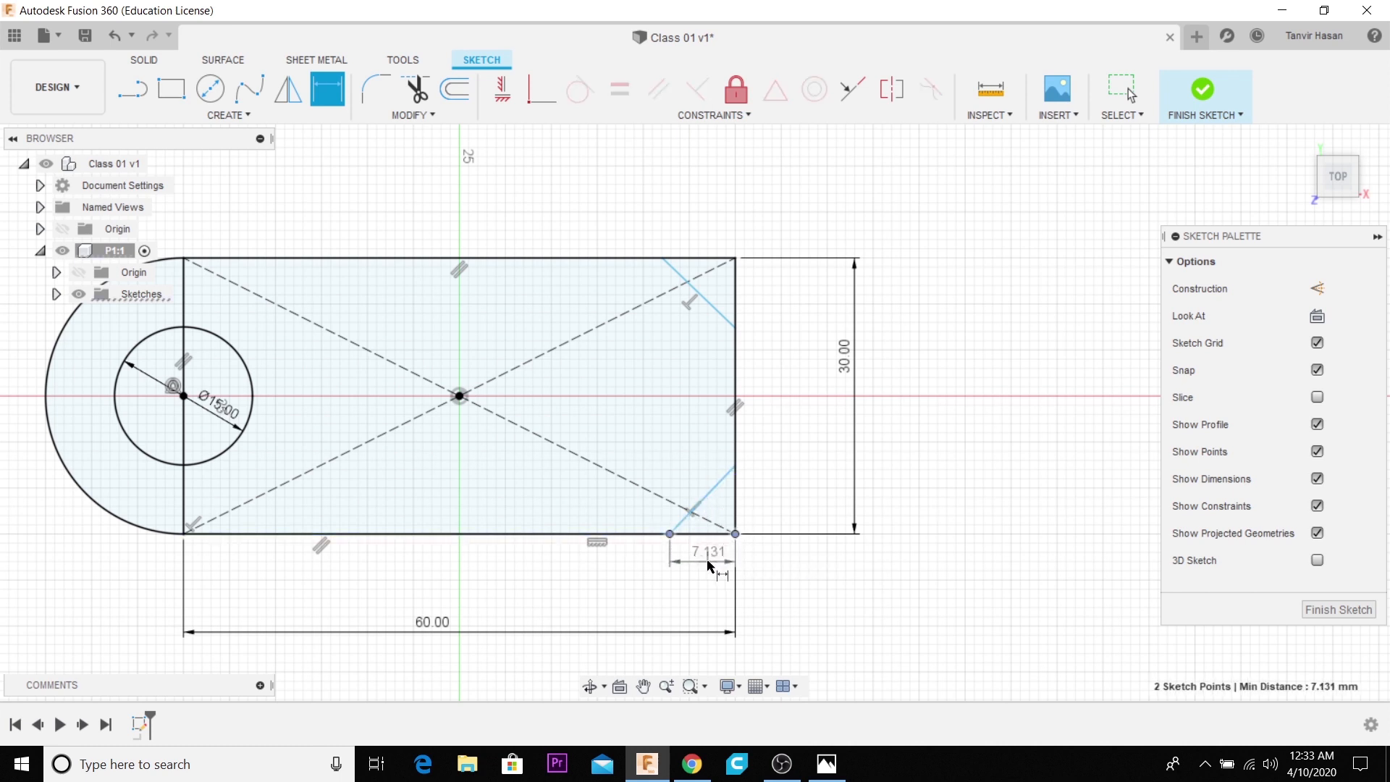
left_click(708, 561)
type("9")
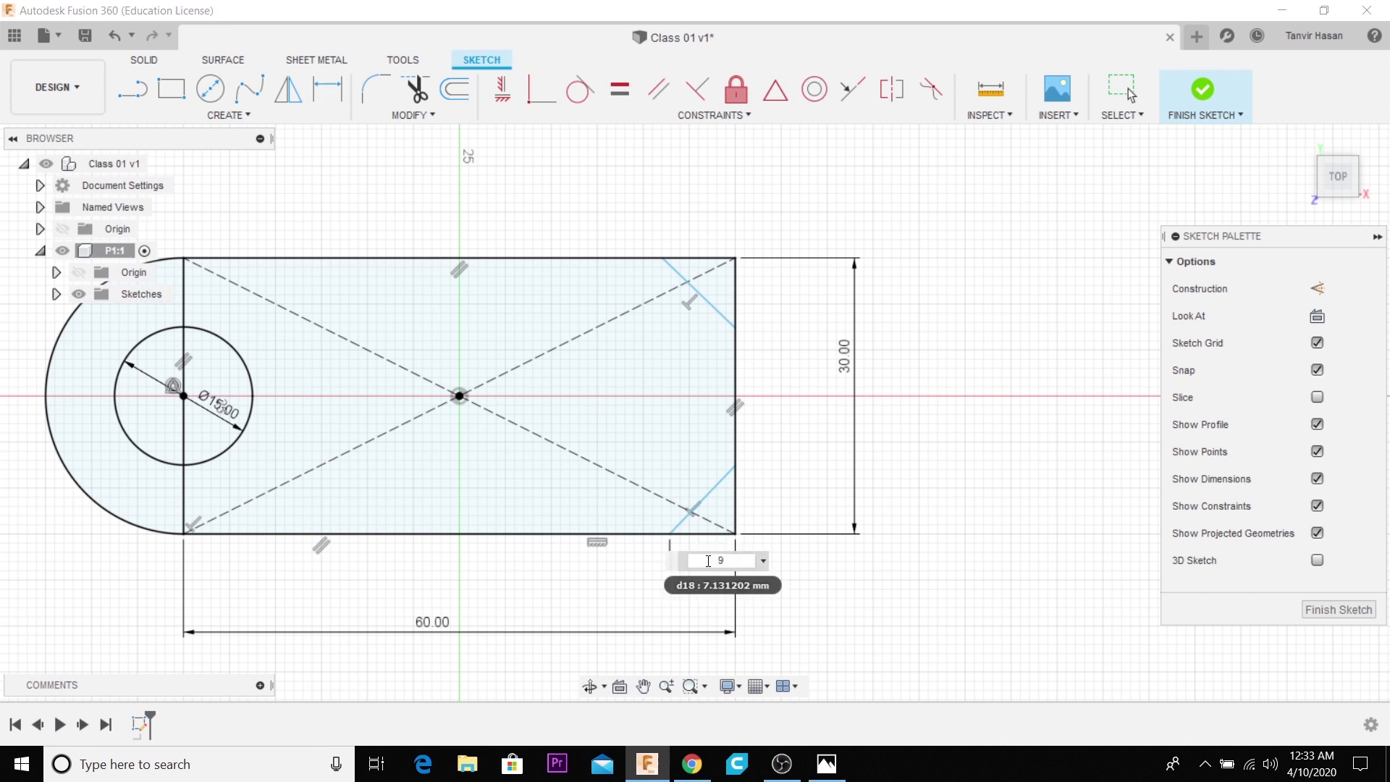
key("Return")
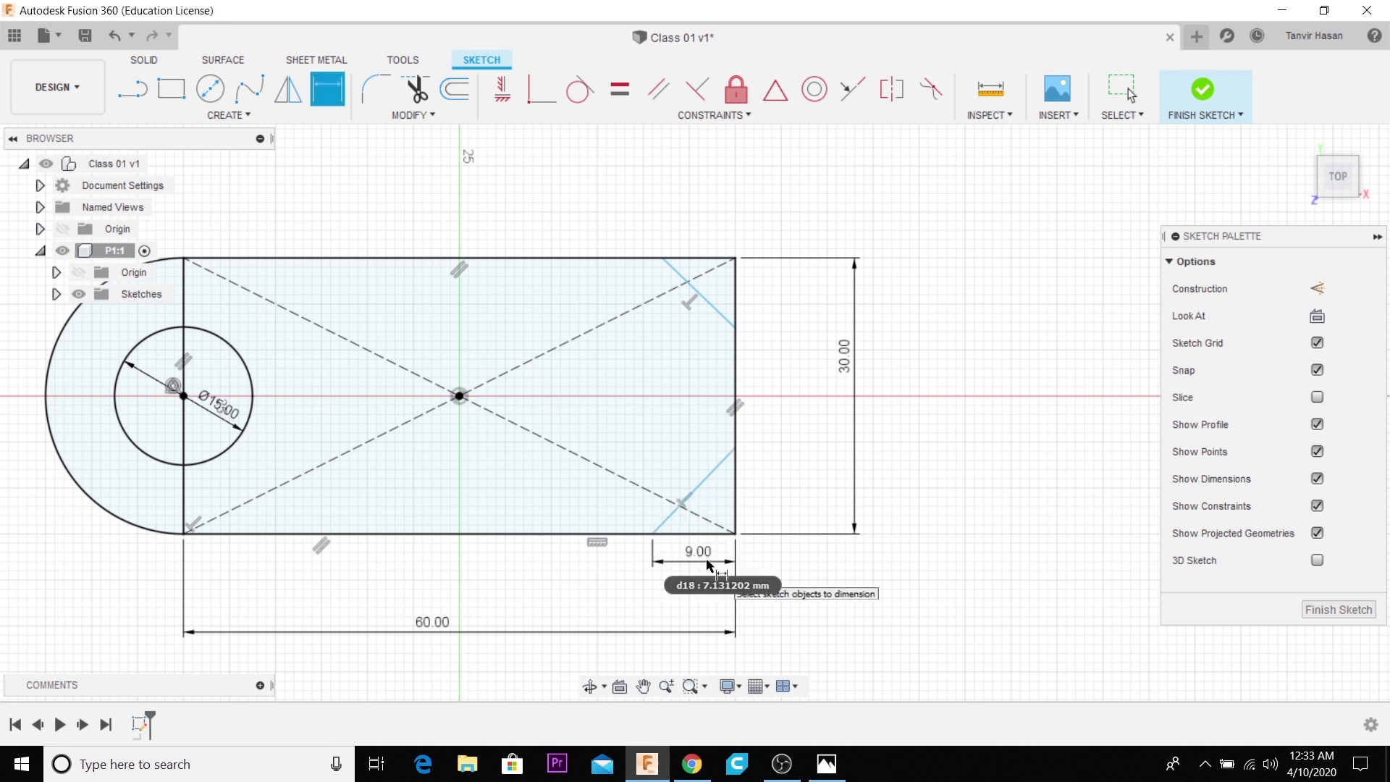
- Dimension the vertical leg of the rectangle's lower-right corner cut to 9 mm
left_click(736, 534)
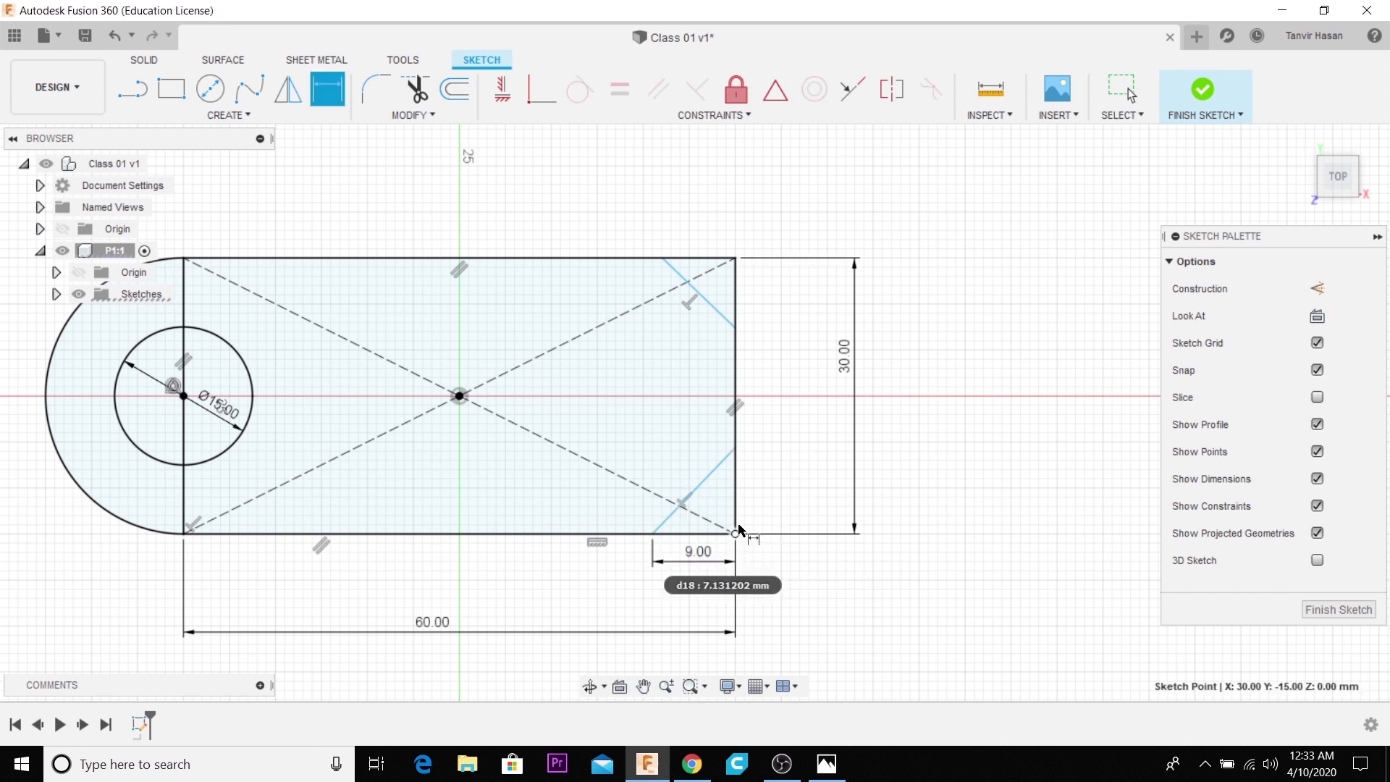
left_click(735, 448)
left_click(787, 472)
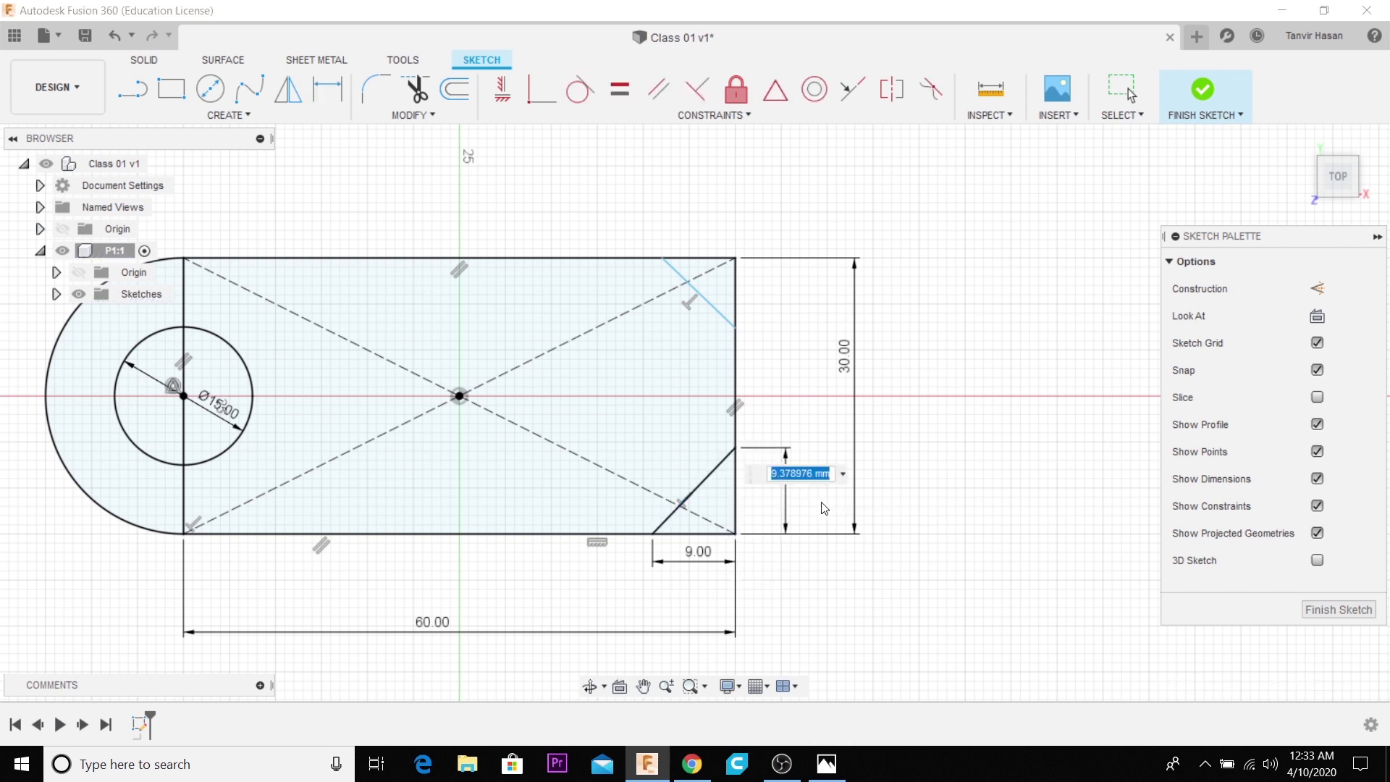
type("0")
key("Return")
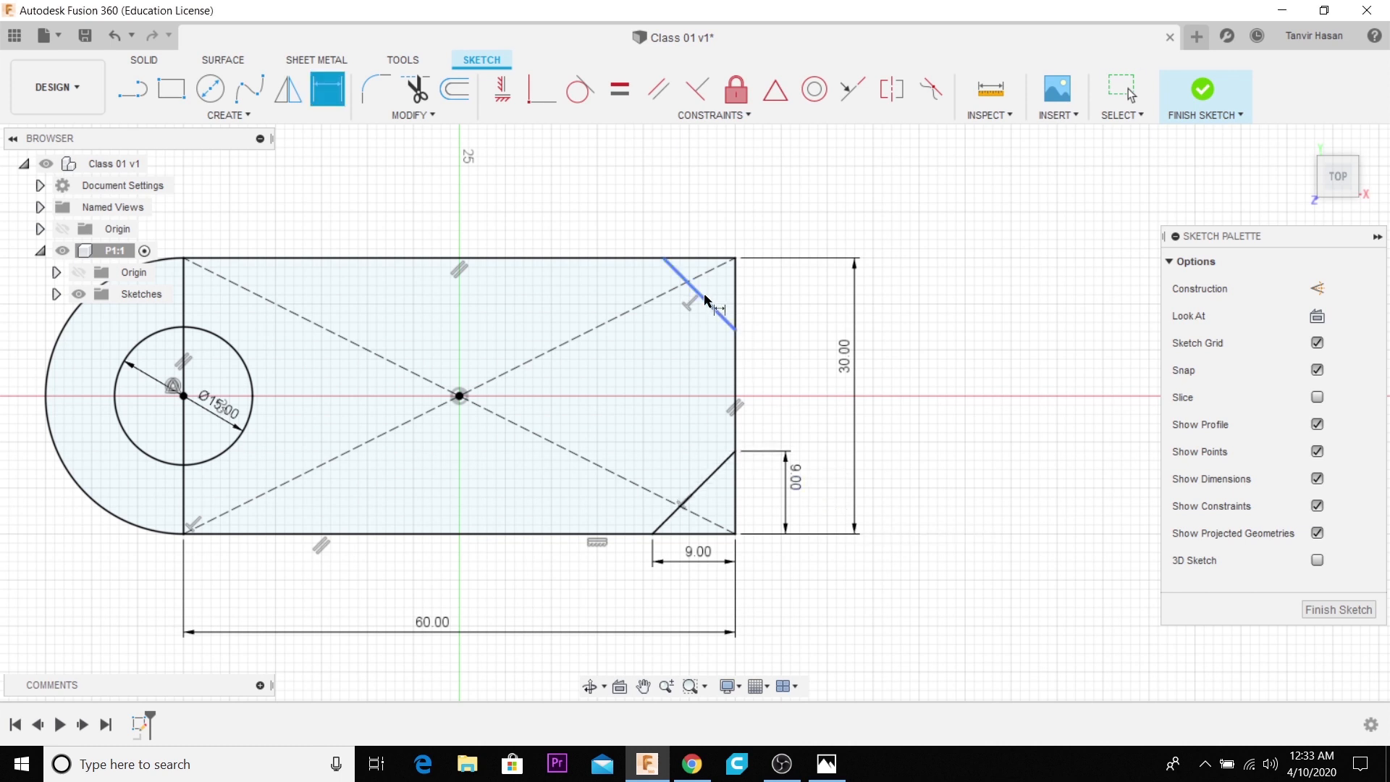
- Dimension the vertical leg of the rectangle's upper-right corner cut to 9 mm
left_click(737, 327)
left_click(735, 259)
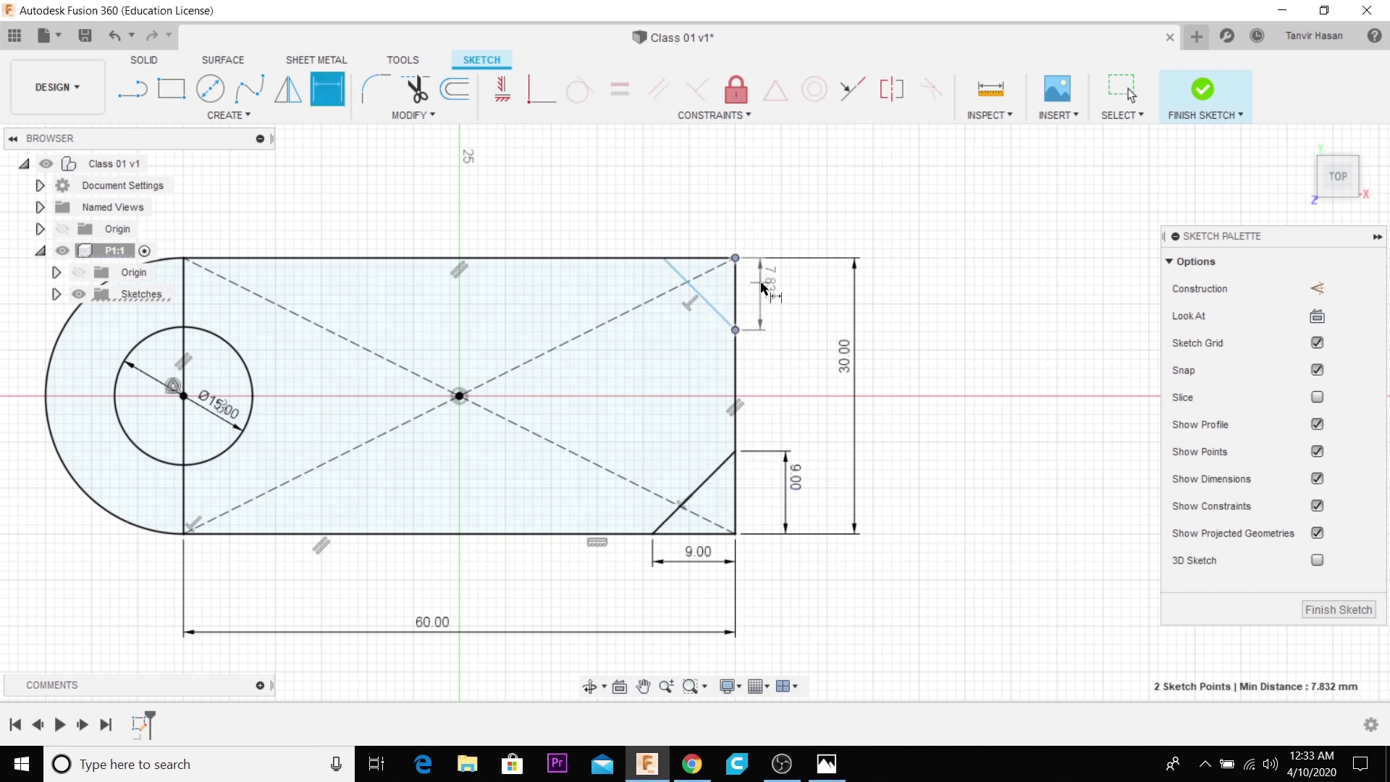
left_click(774, 294)
type("9")
key("Return")
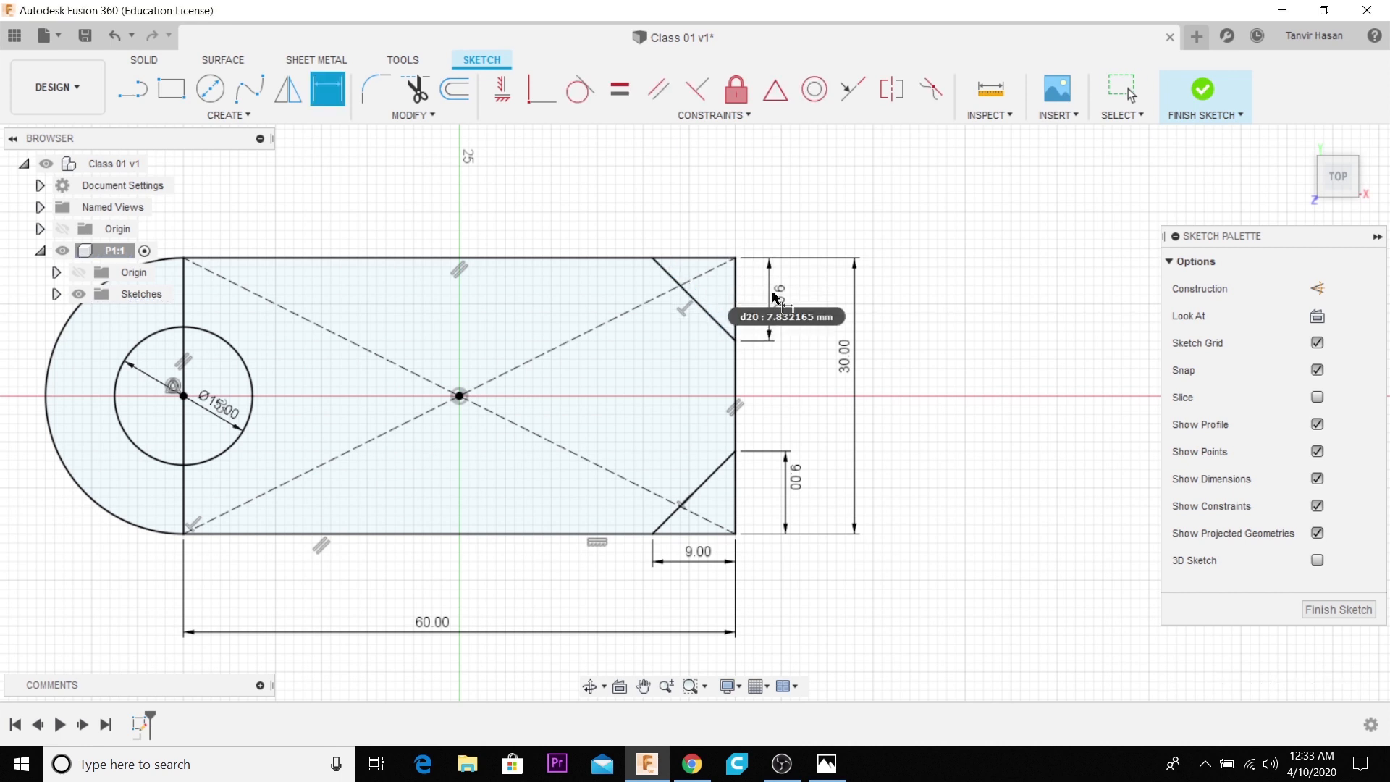
- Add a driven dimension to the horizontal leg of the upper-right corner cut
left_click(653, 258)
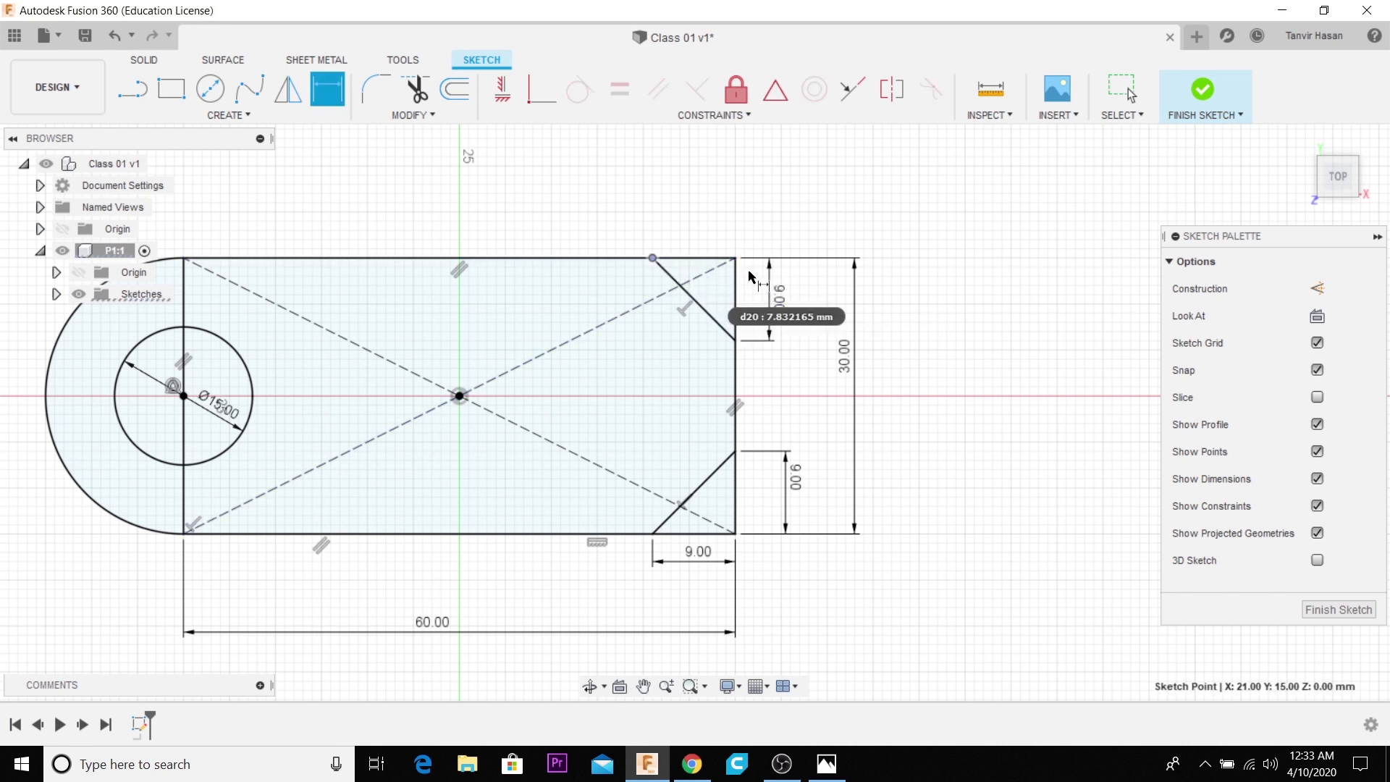
left_click(735, 258)
left_click(704, 233)
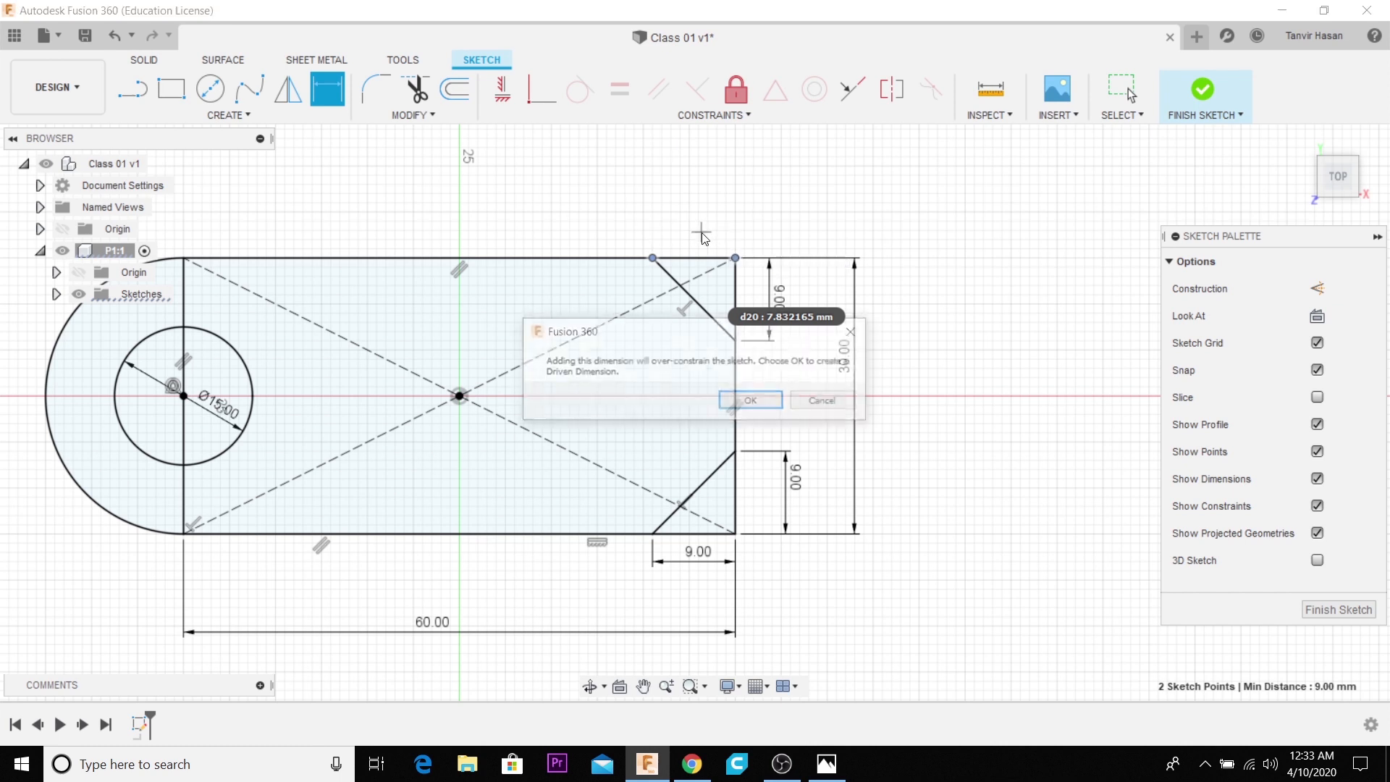
key("Return")
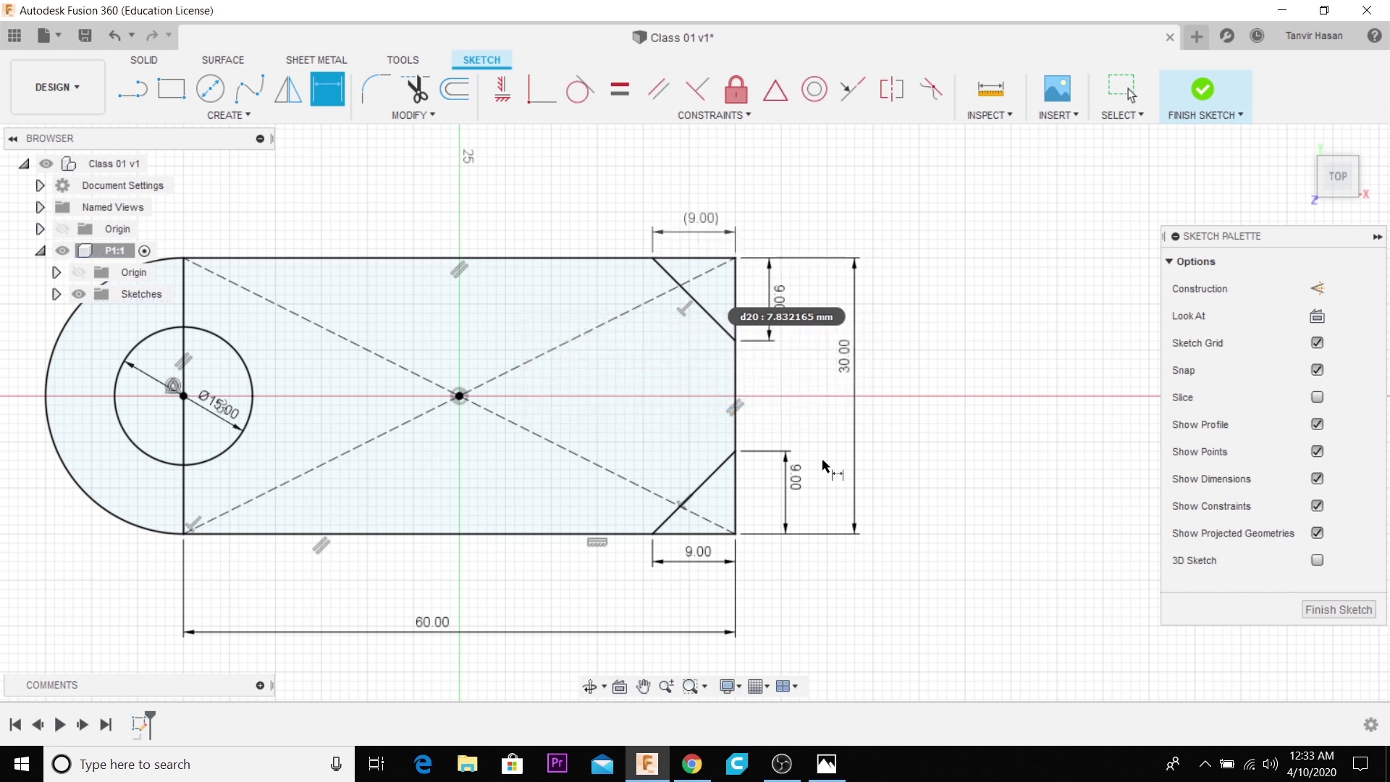
- Check the front width in the reference drawing and add a driven dimension between the two corner cuts along the right edge
left_click(826, 764)
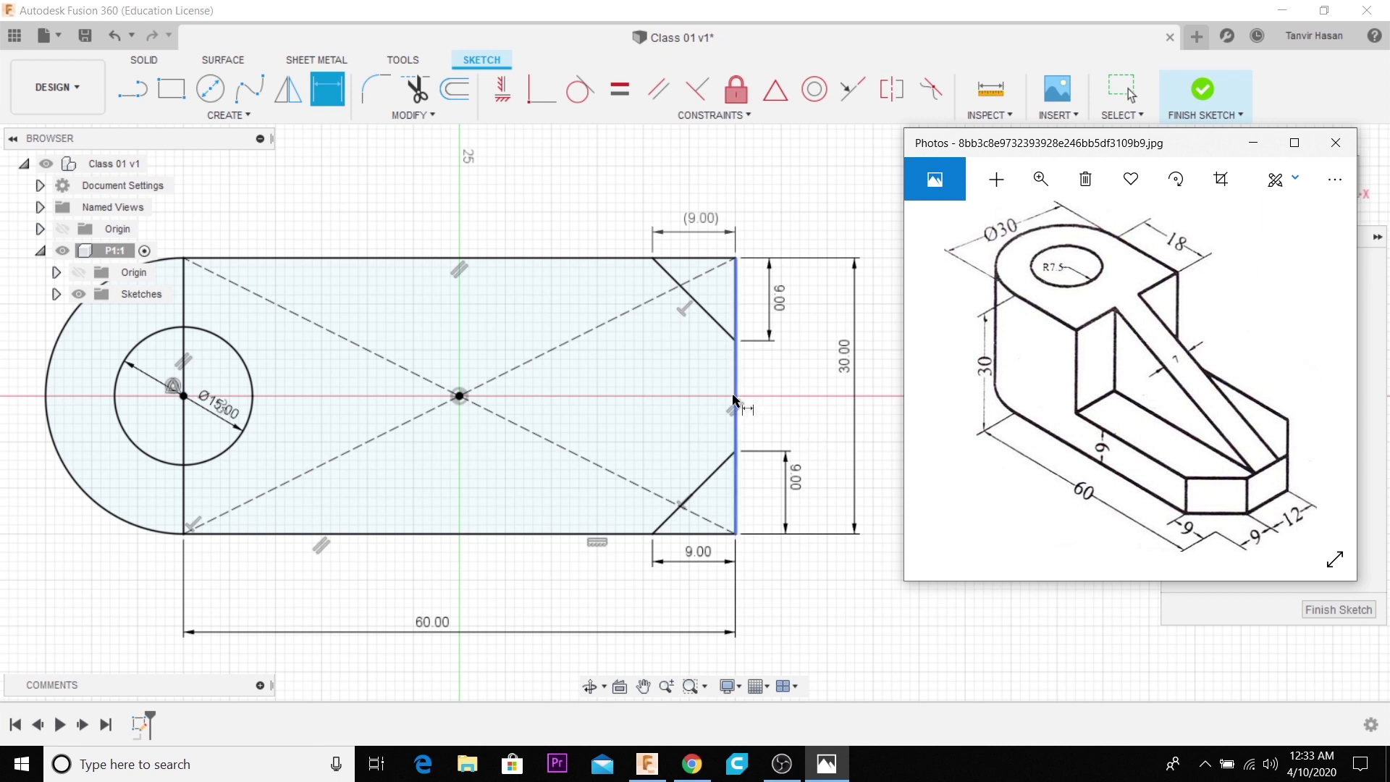
left_click(735, 341)
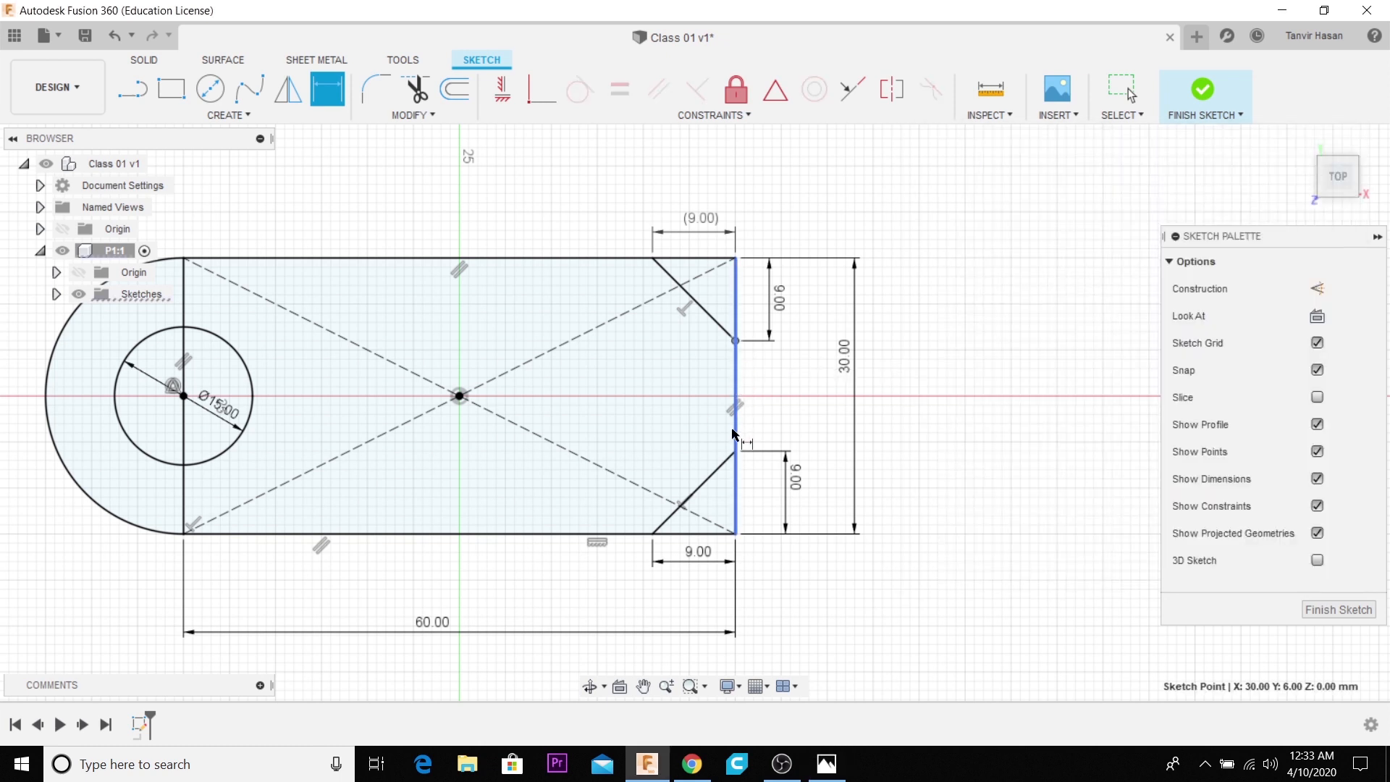
left_click(736, 452)
left_click(802, 415)
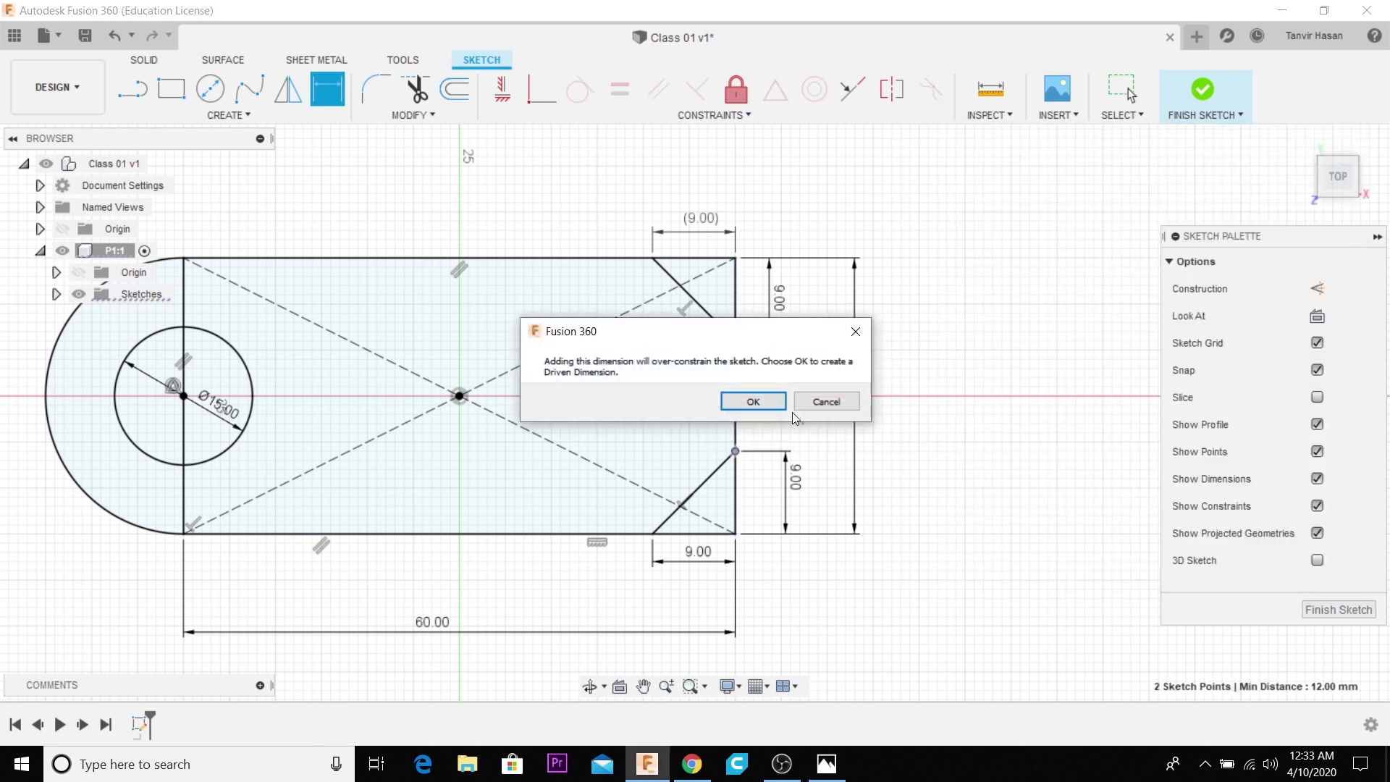
left_click(749, 401)
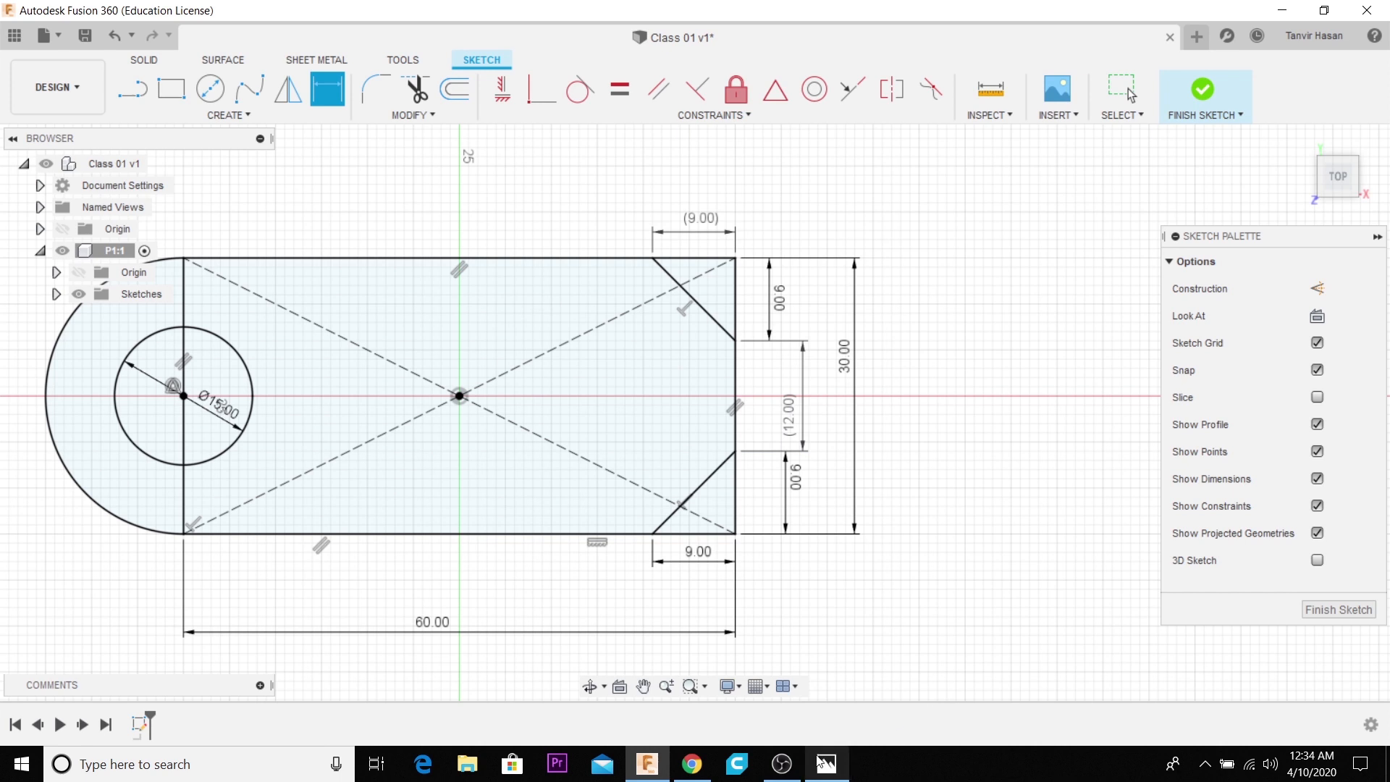
- Check the base profile against the reference drawing, finish the sketch and return to the home view
left_click(826, 764)
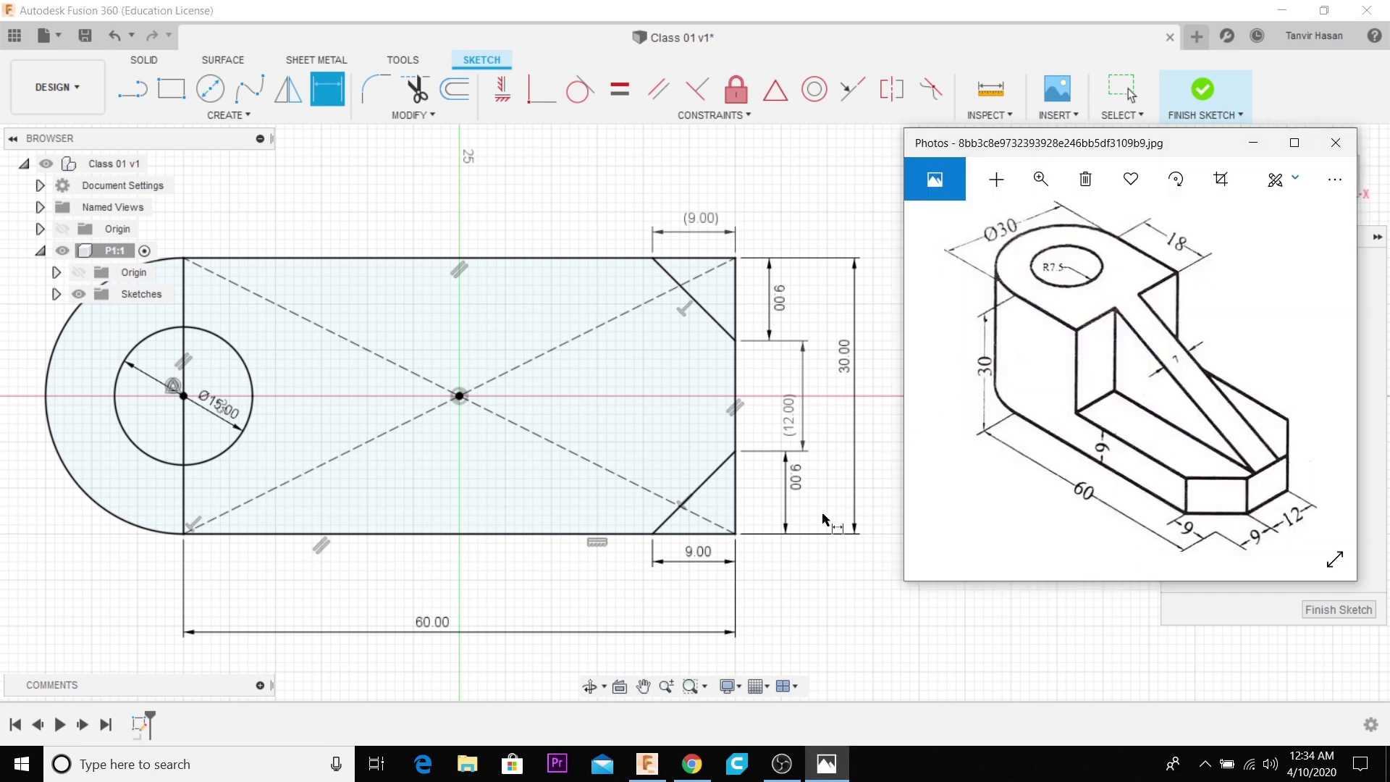
scroll(823, 519, "down", 2)
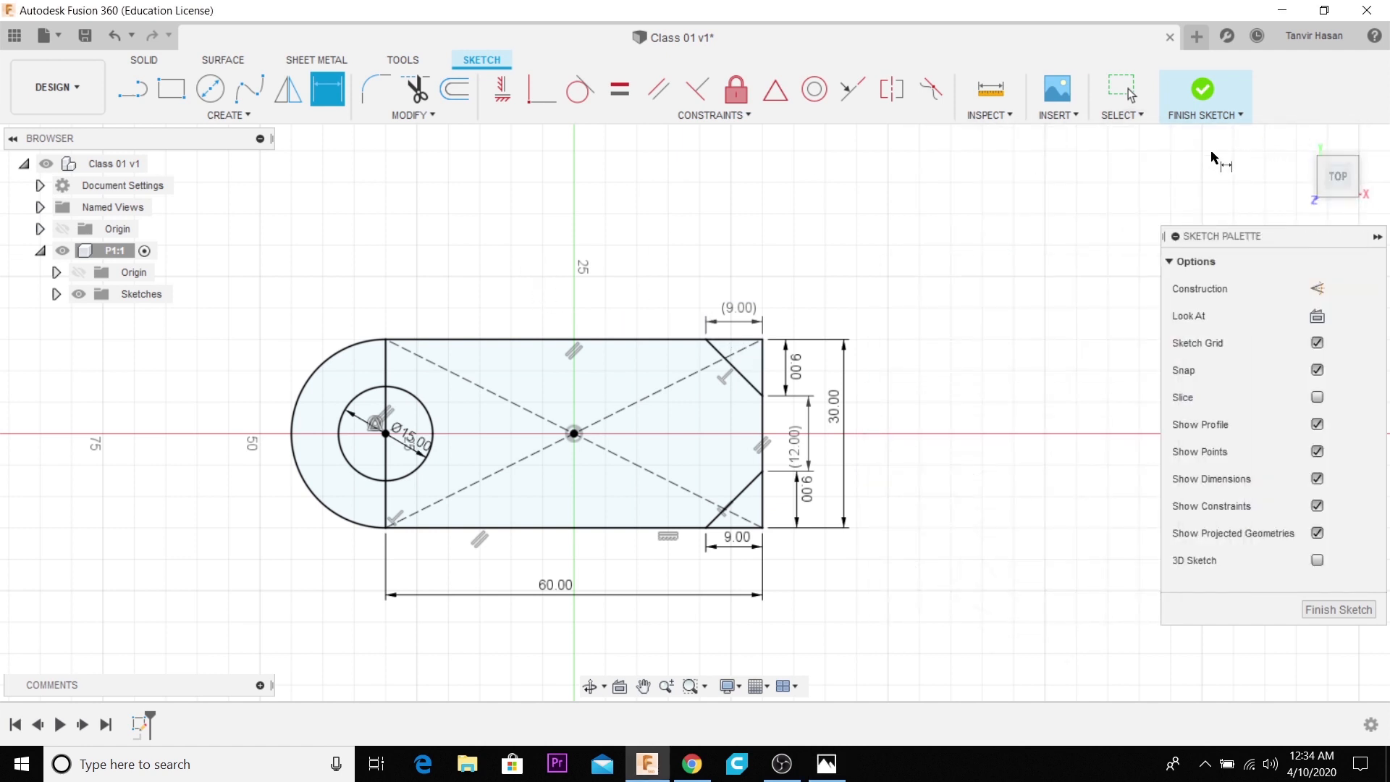
left_click(1204, 90)
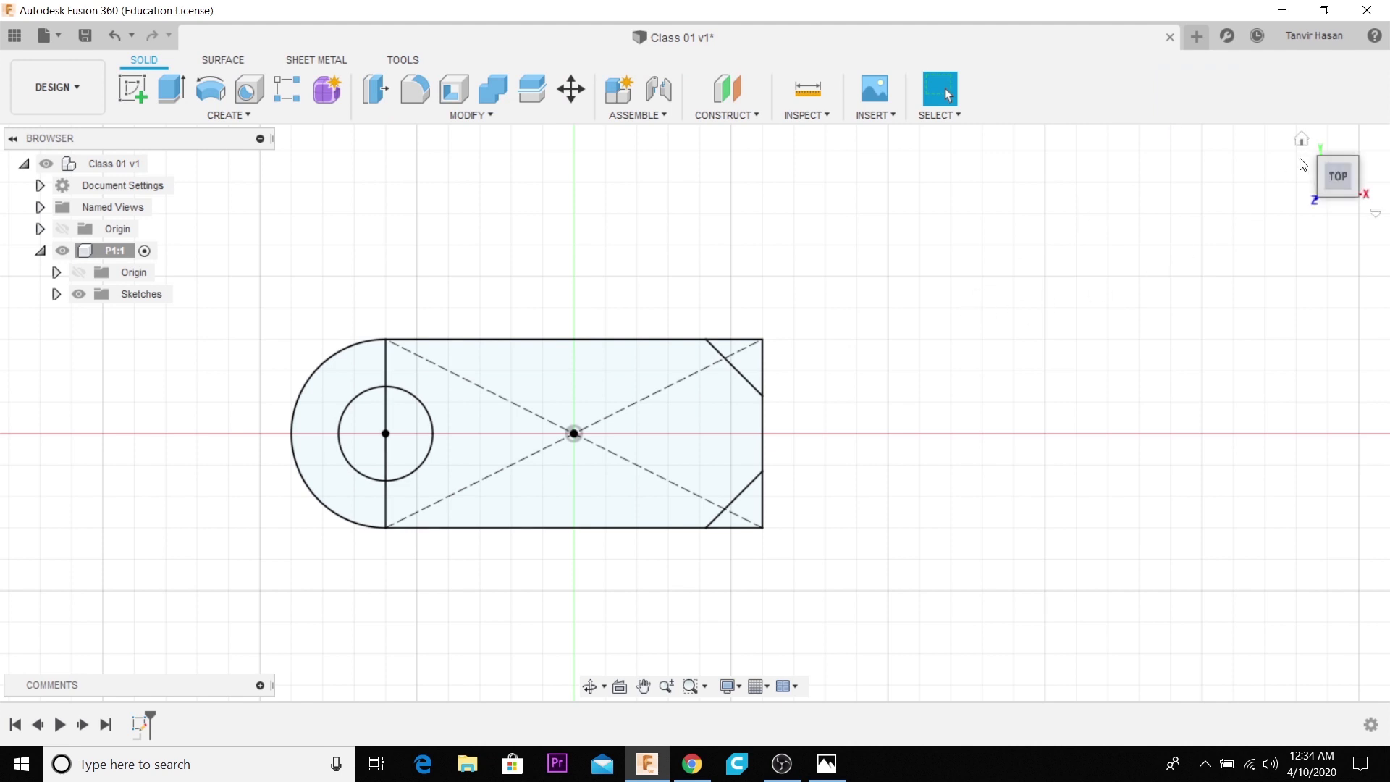
left_click(1302, 139)
scroll(635, 362, "down", 3)
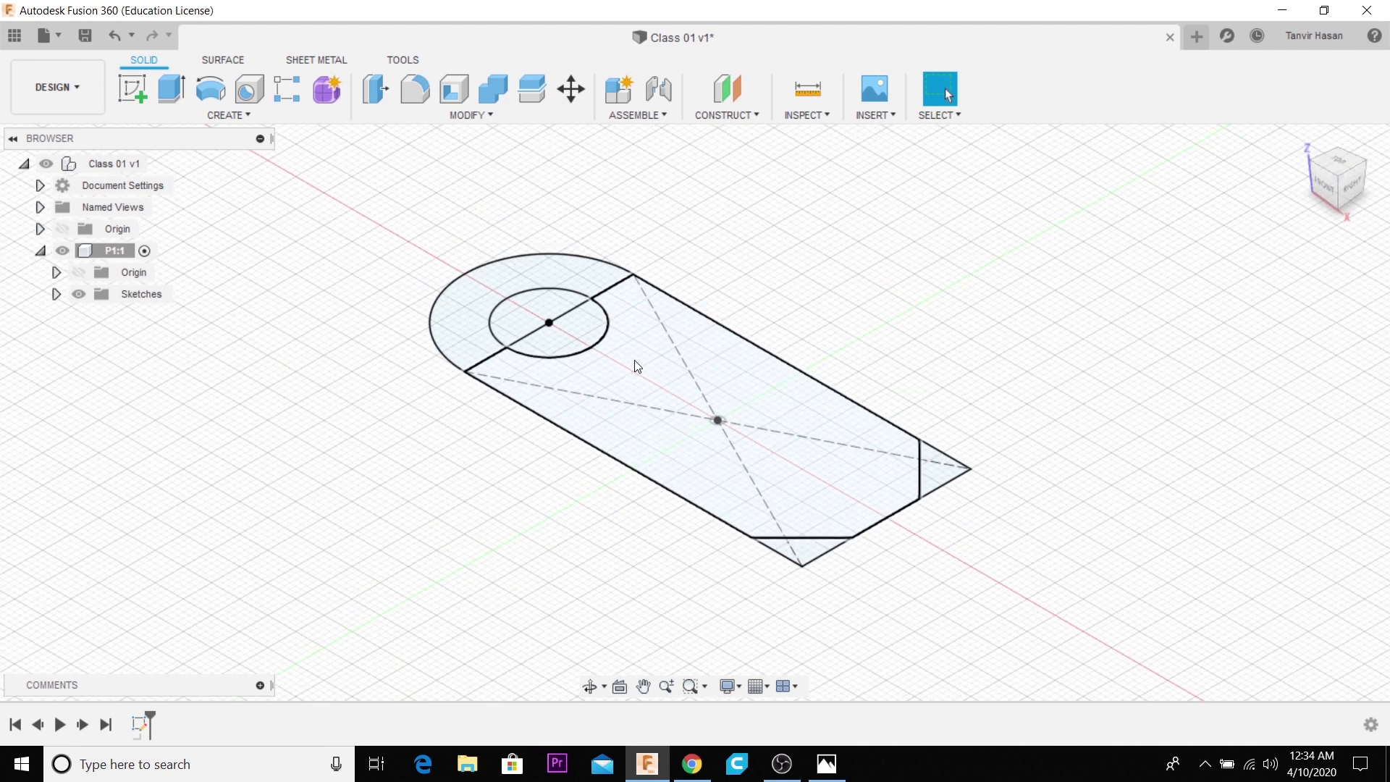
- Examine the bracket's shape and heights in the reference drawing
left_click(827, 764)
left_click(827, 766)
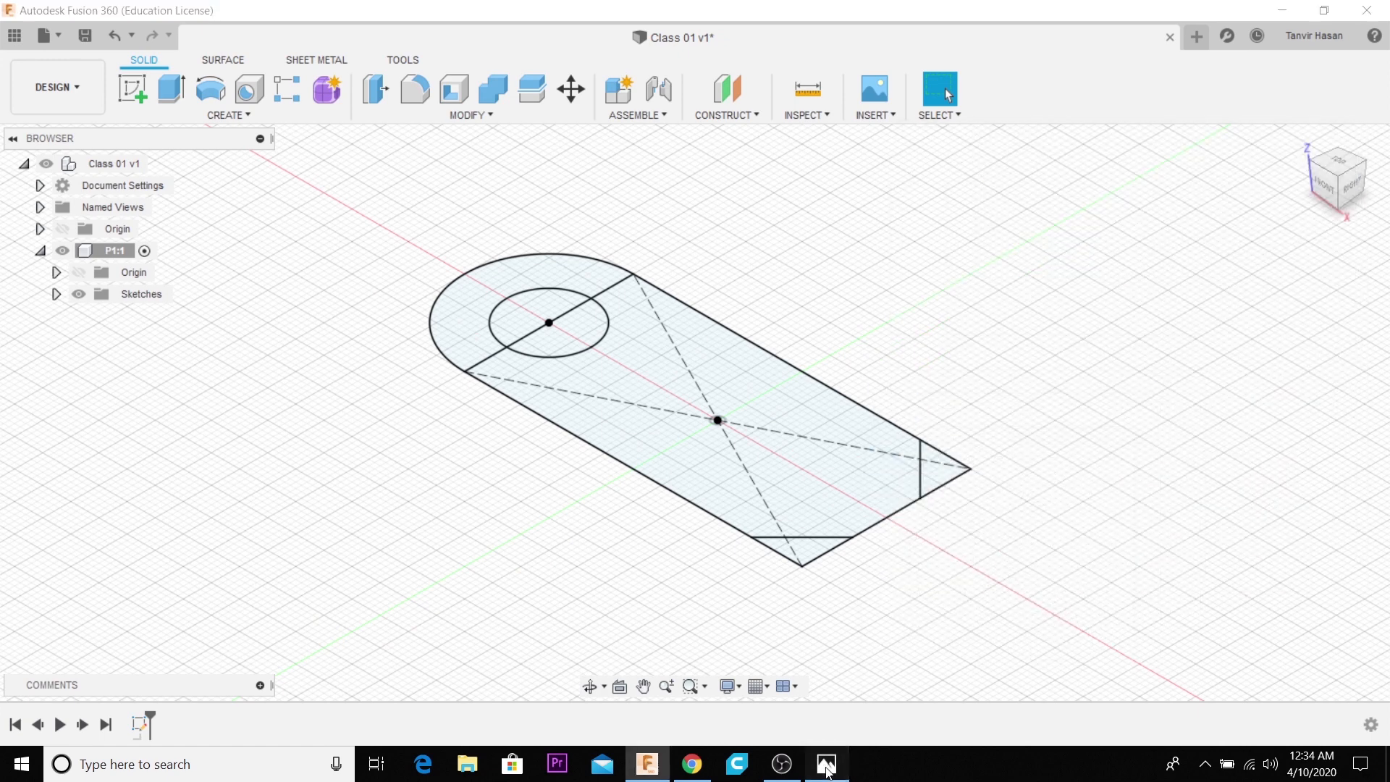
left_click(826, 765)
left_click(826, 765)
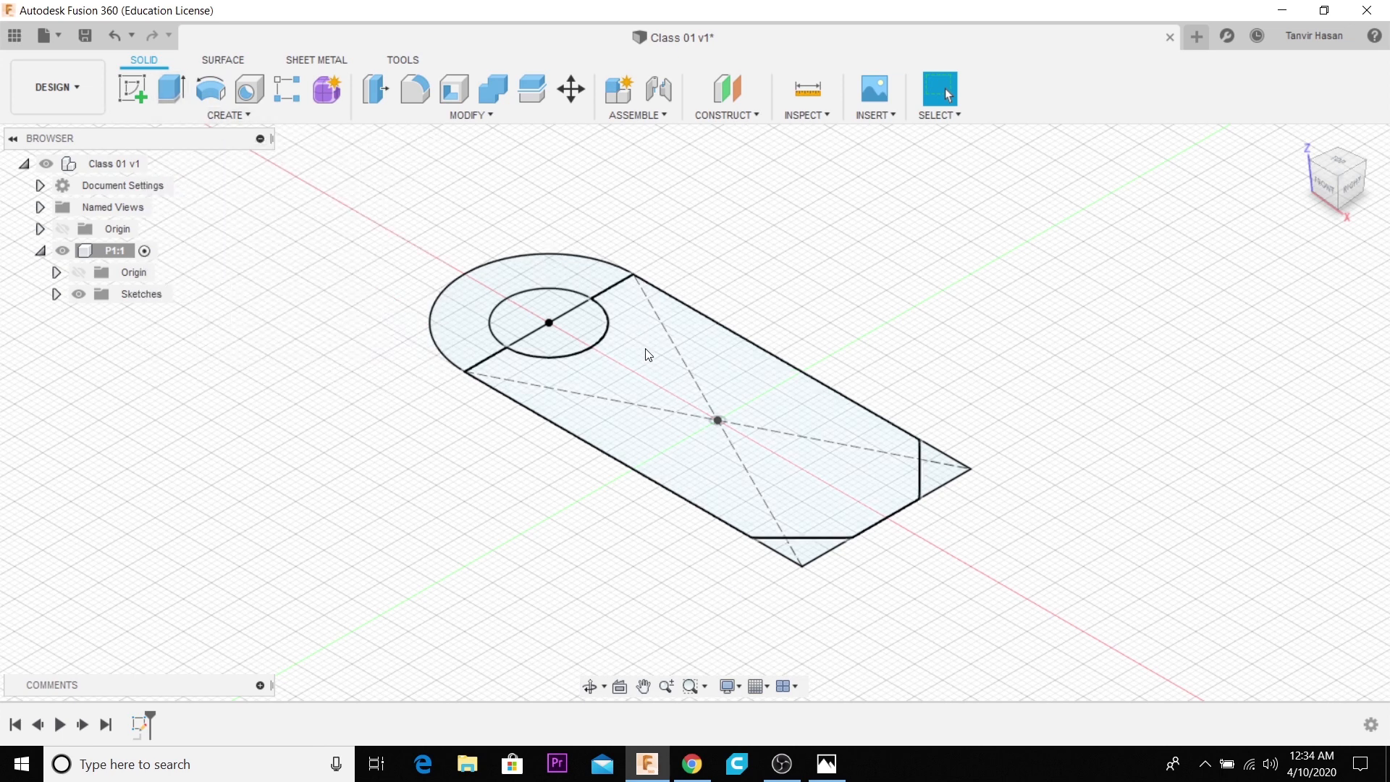
left_click(186, 113)
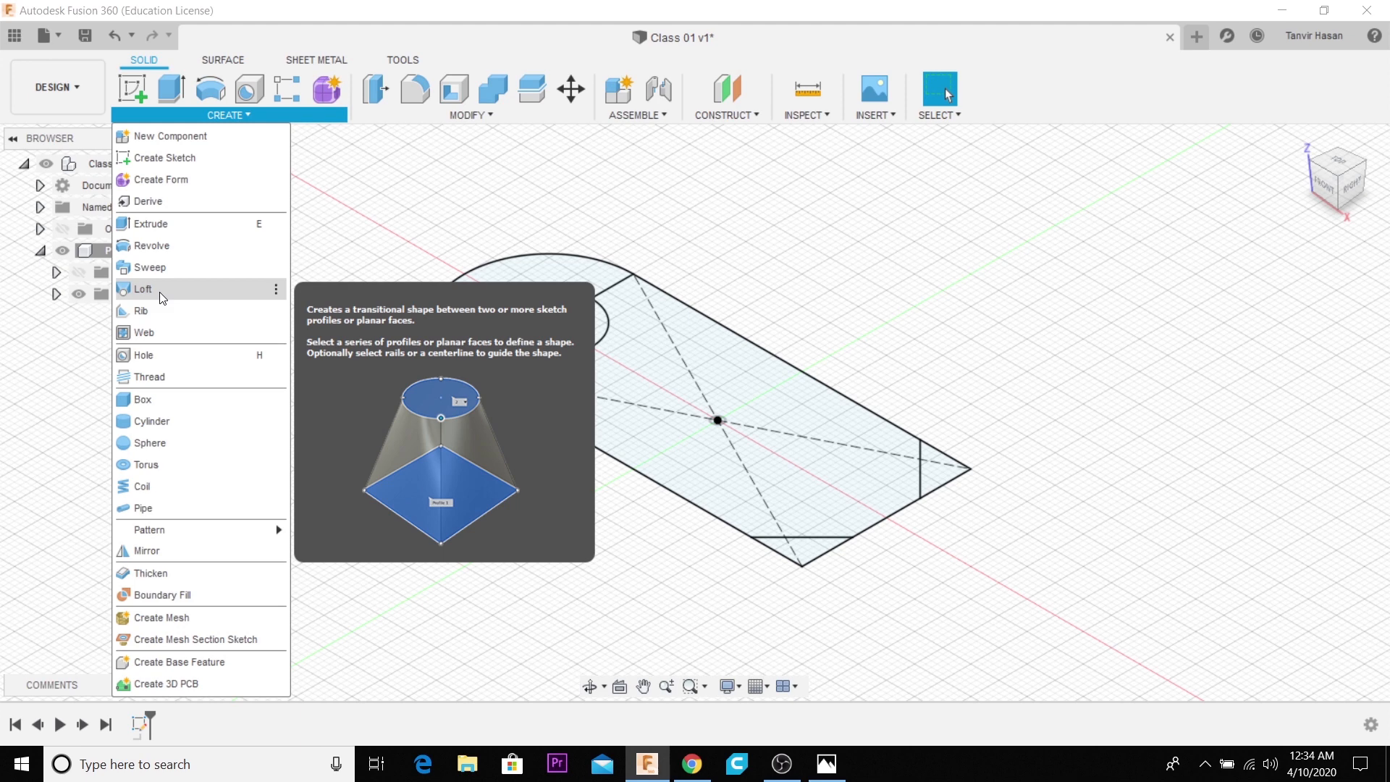
left_click(184, 224)
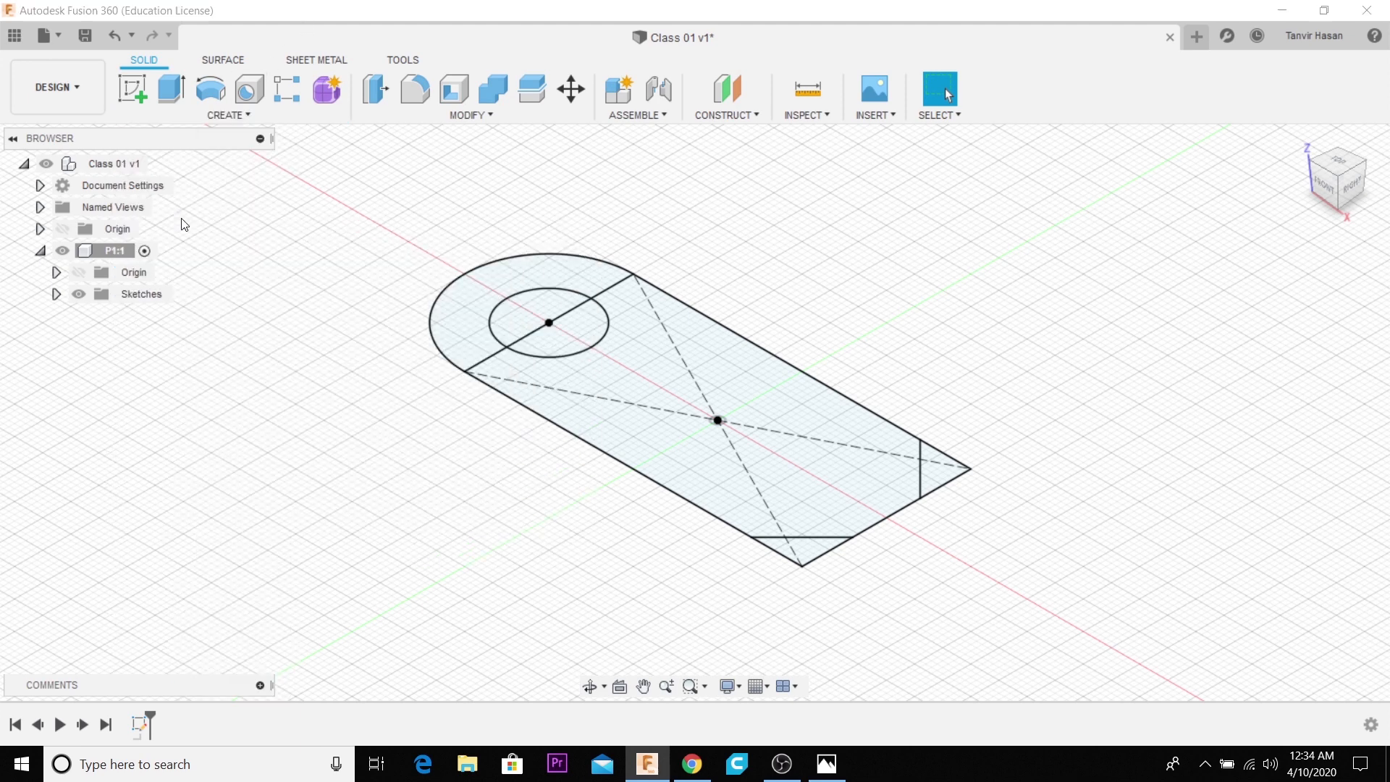
left_click(829, 761)
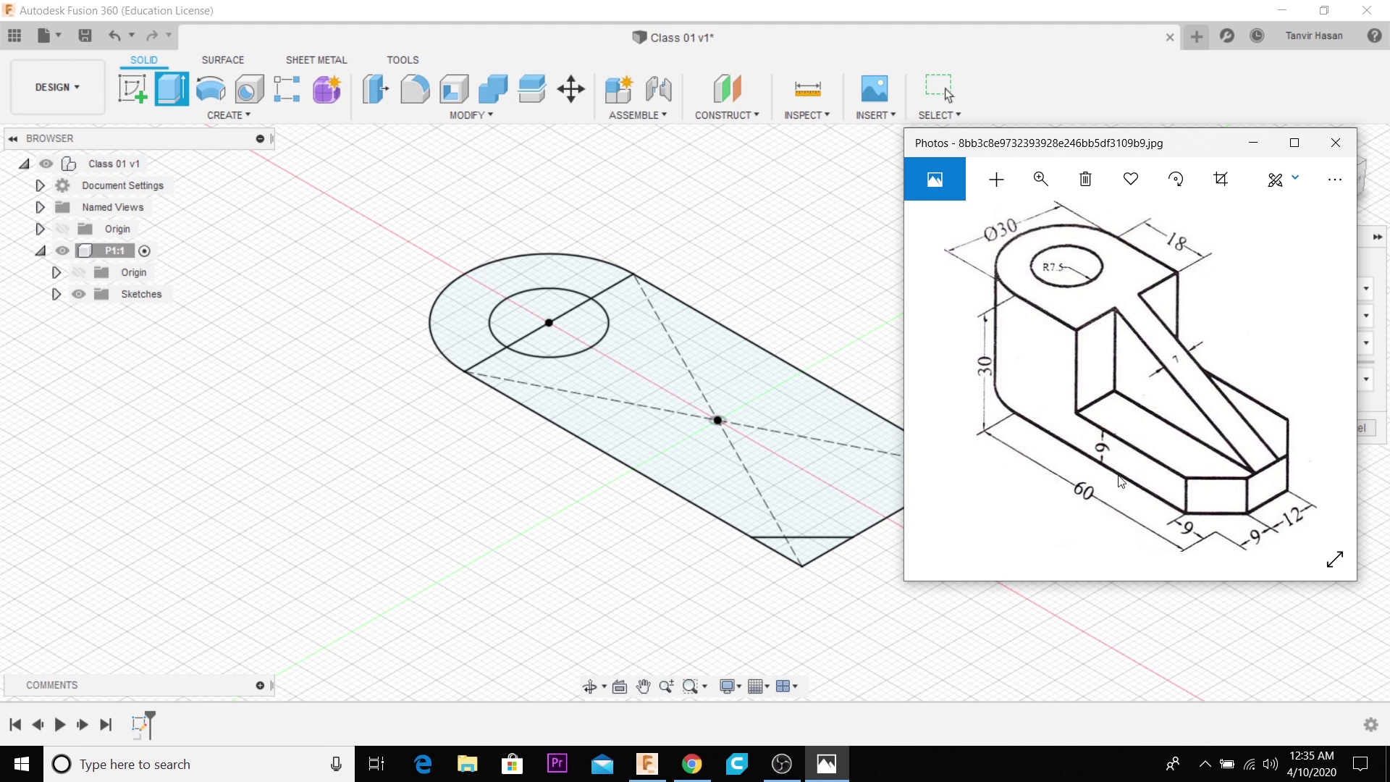
left_click(1253, 143)
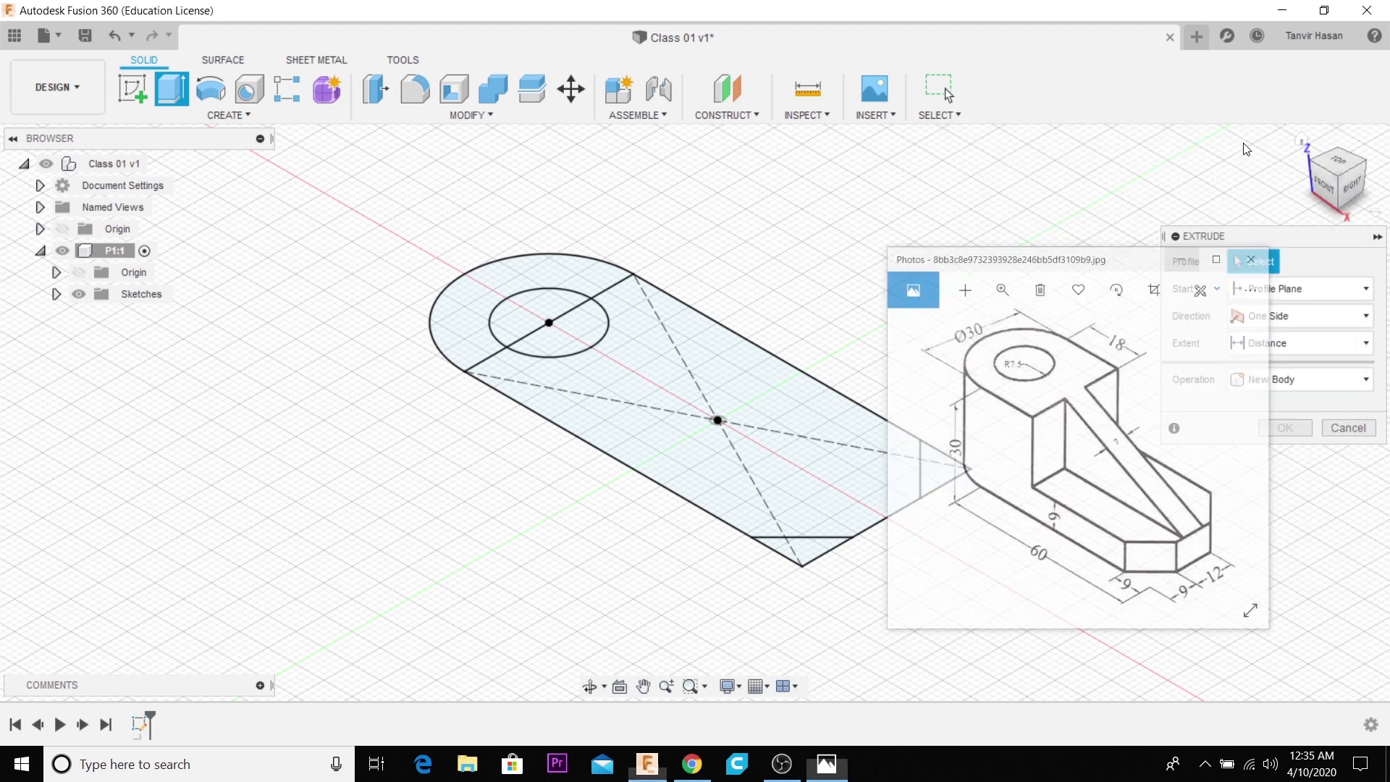
left_click(837, 492)
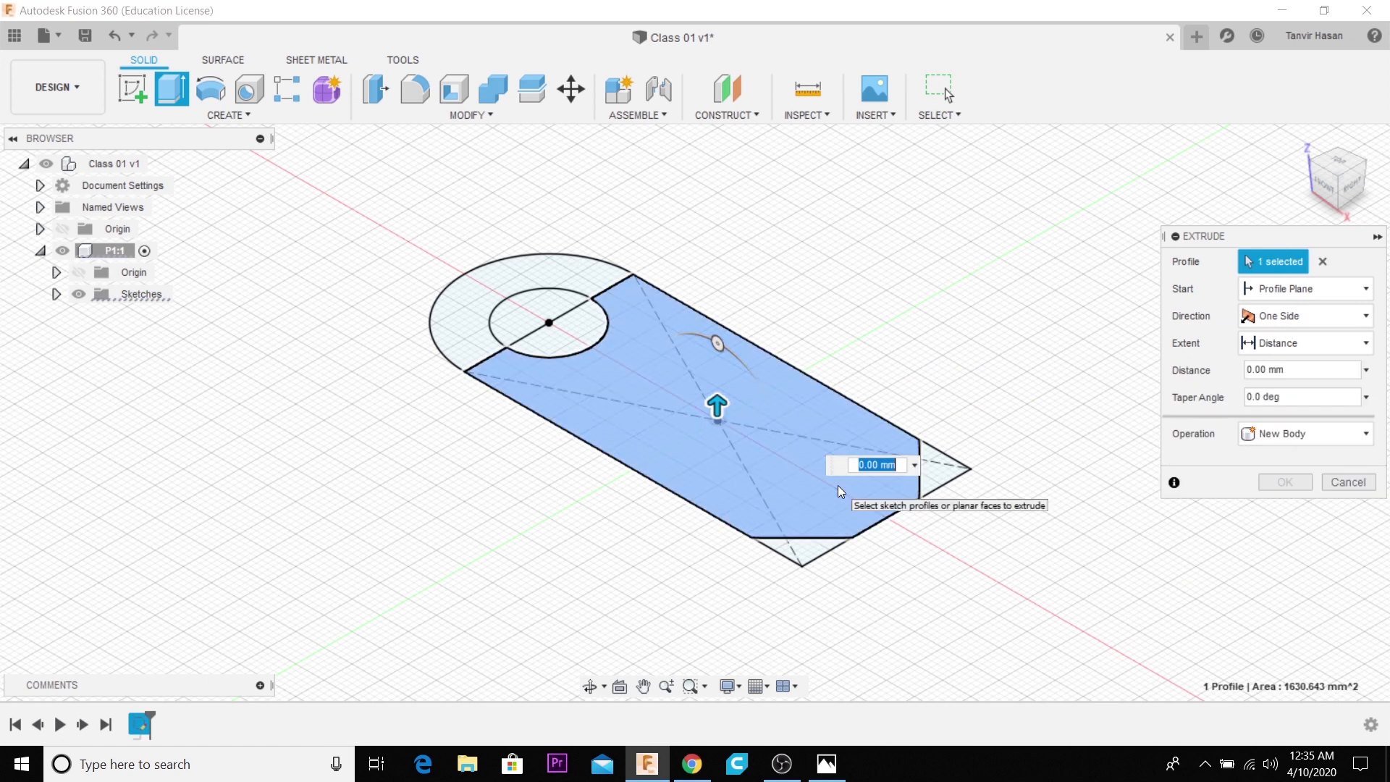
left_click(1338, 483)
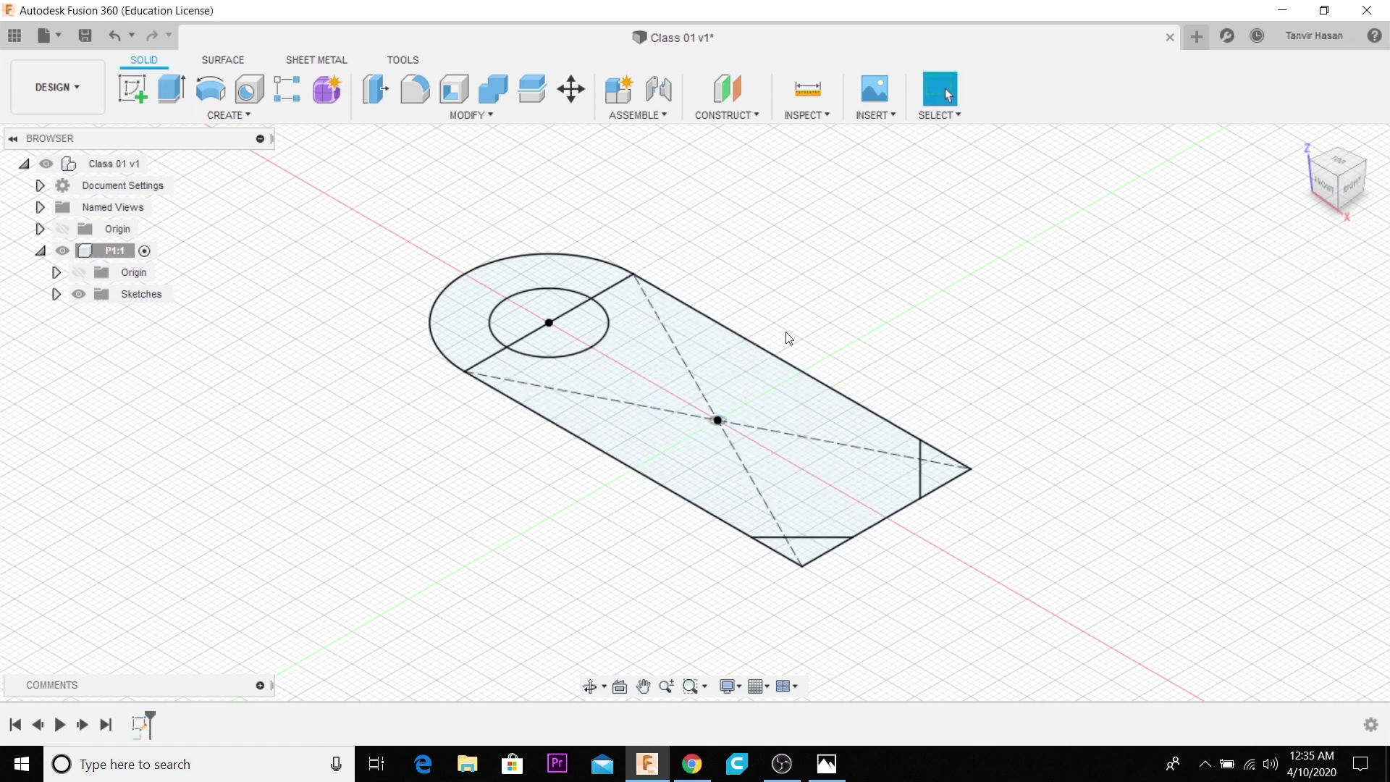
- Begin extruding the main plate and rounded-end profiles 5 mm upward as a new body, excluding the hole and corner triangles
left_click(181, 98)
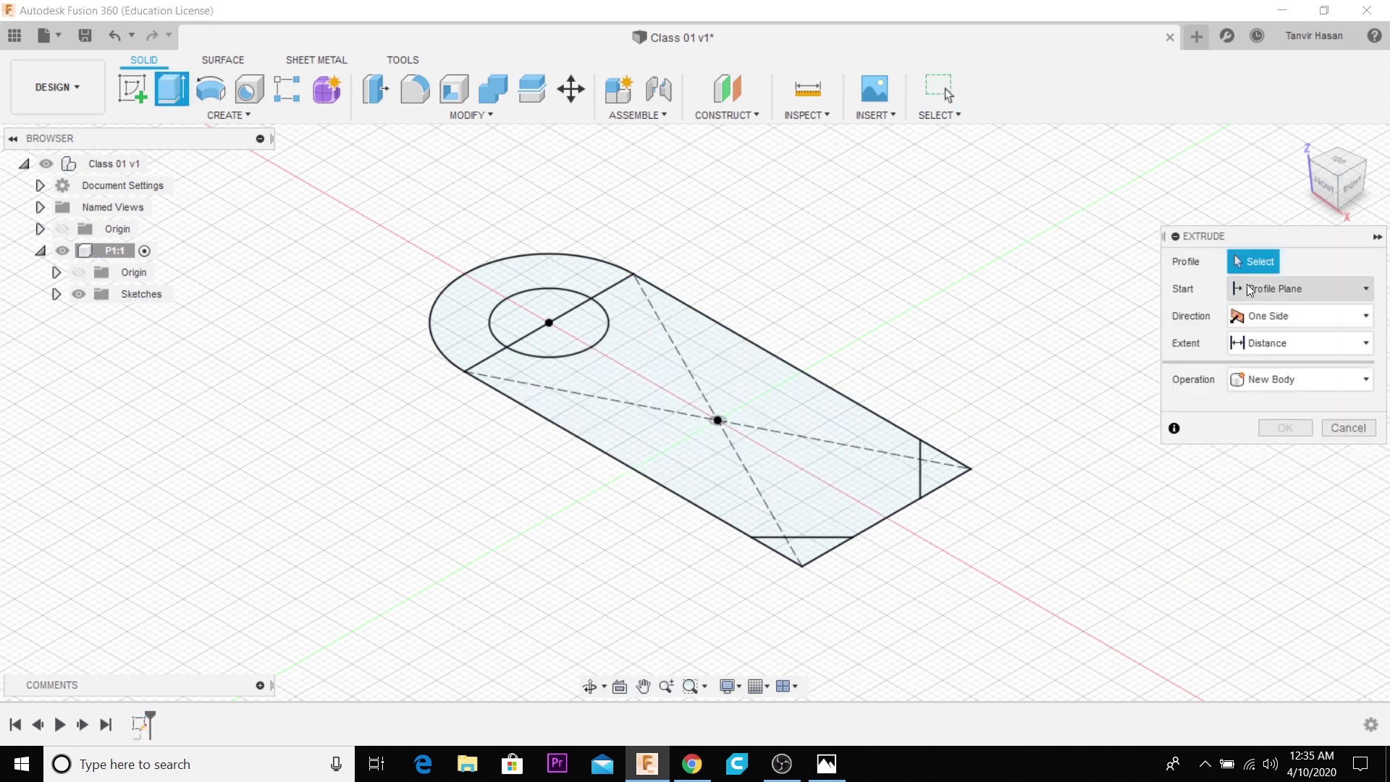
left_click(796, 462)
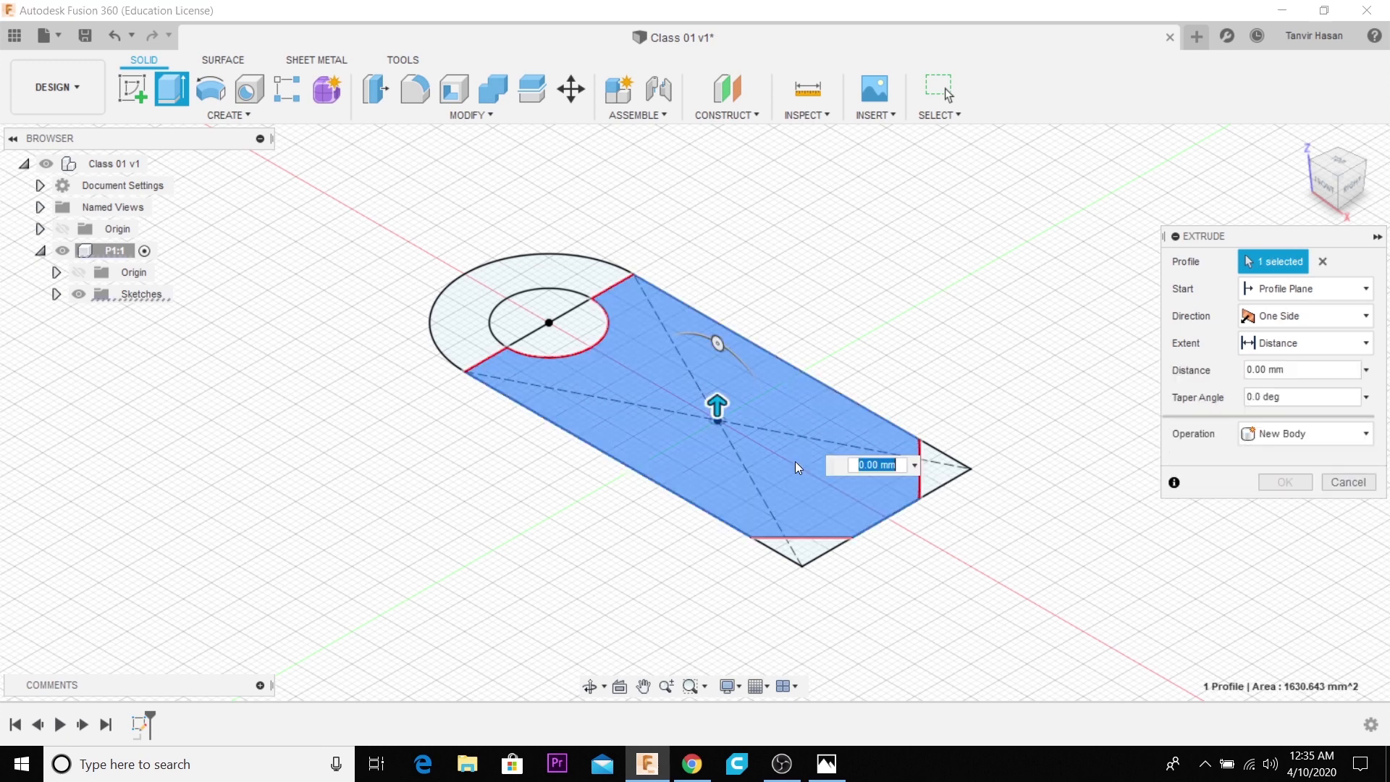
left_click(593, 280)
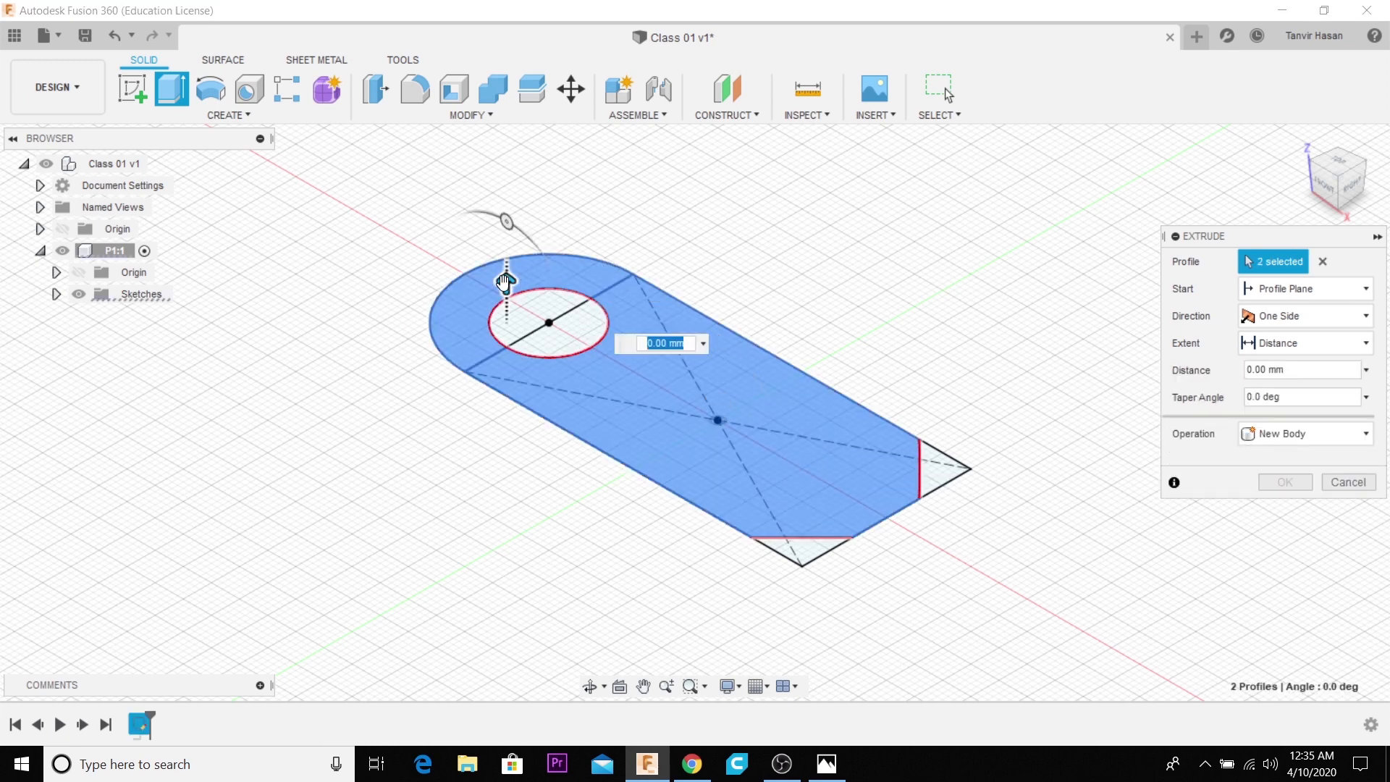
left_click_drag(506, 283, 509, 250)
middle_click_drag(531, 485, 534, 462)
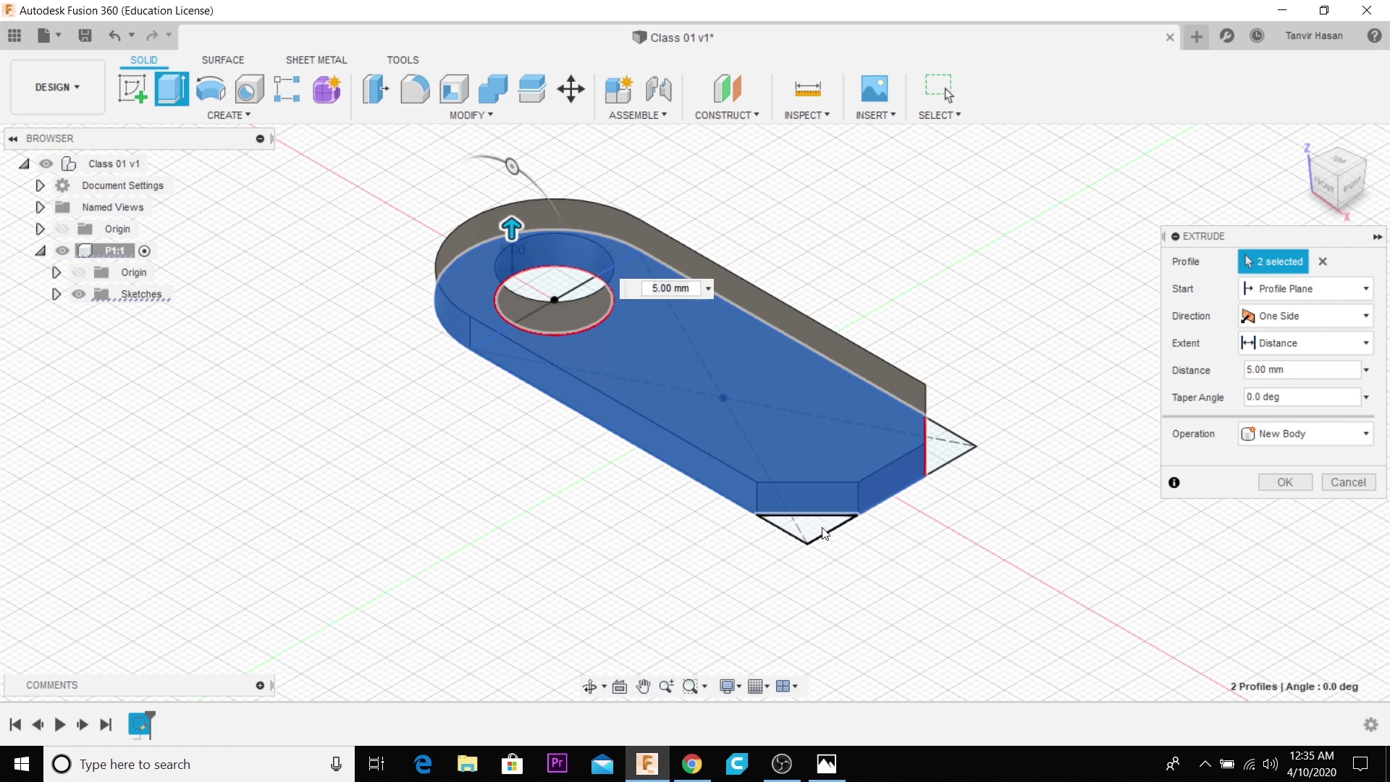
- Try including and excluding the corner triangles, hole regions and plate areas in the extrusion's profile selection
left_click(766, 427)
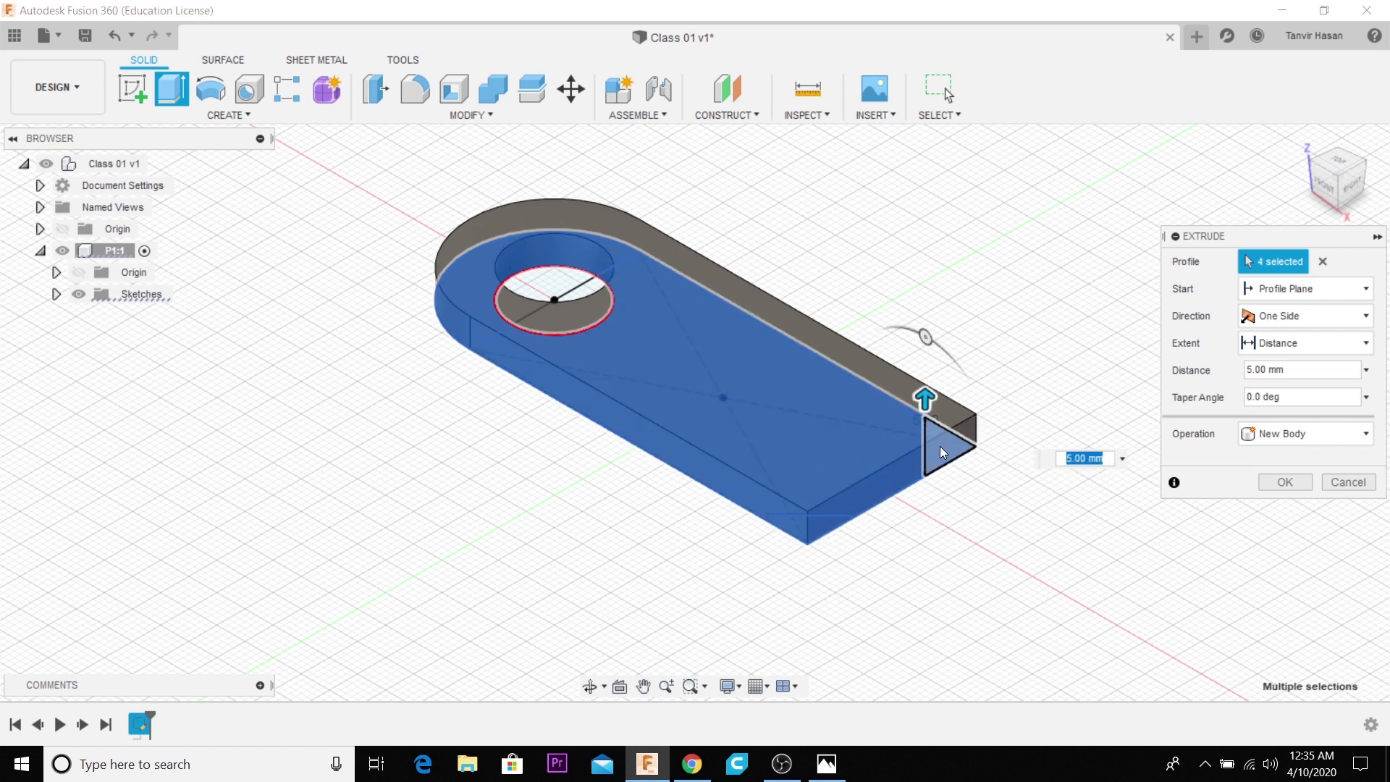
left_click(799, 525)
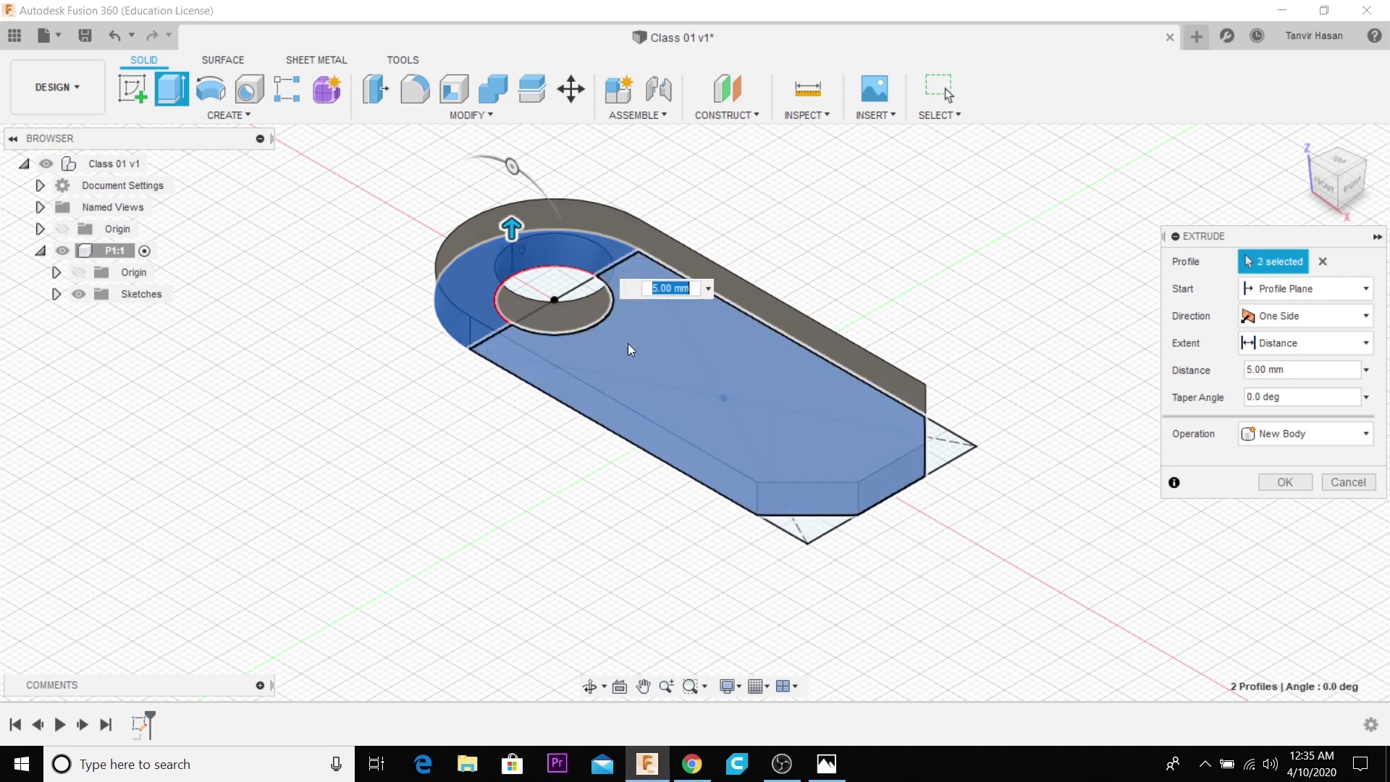
left_click(564, 275)
left_click(576, 285)
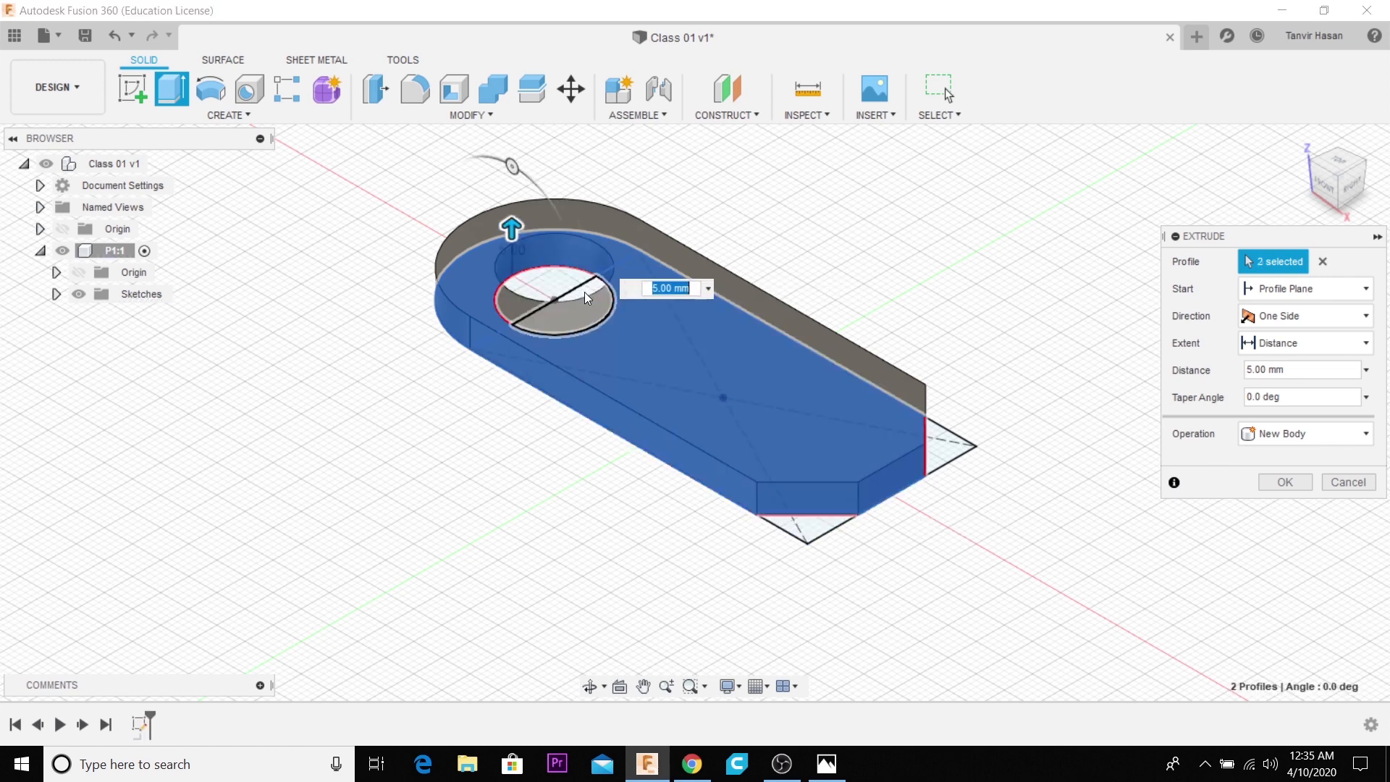
left_click(585, 294)
left_click(555, 255)
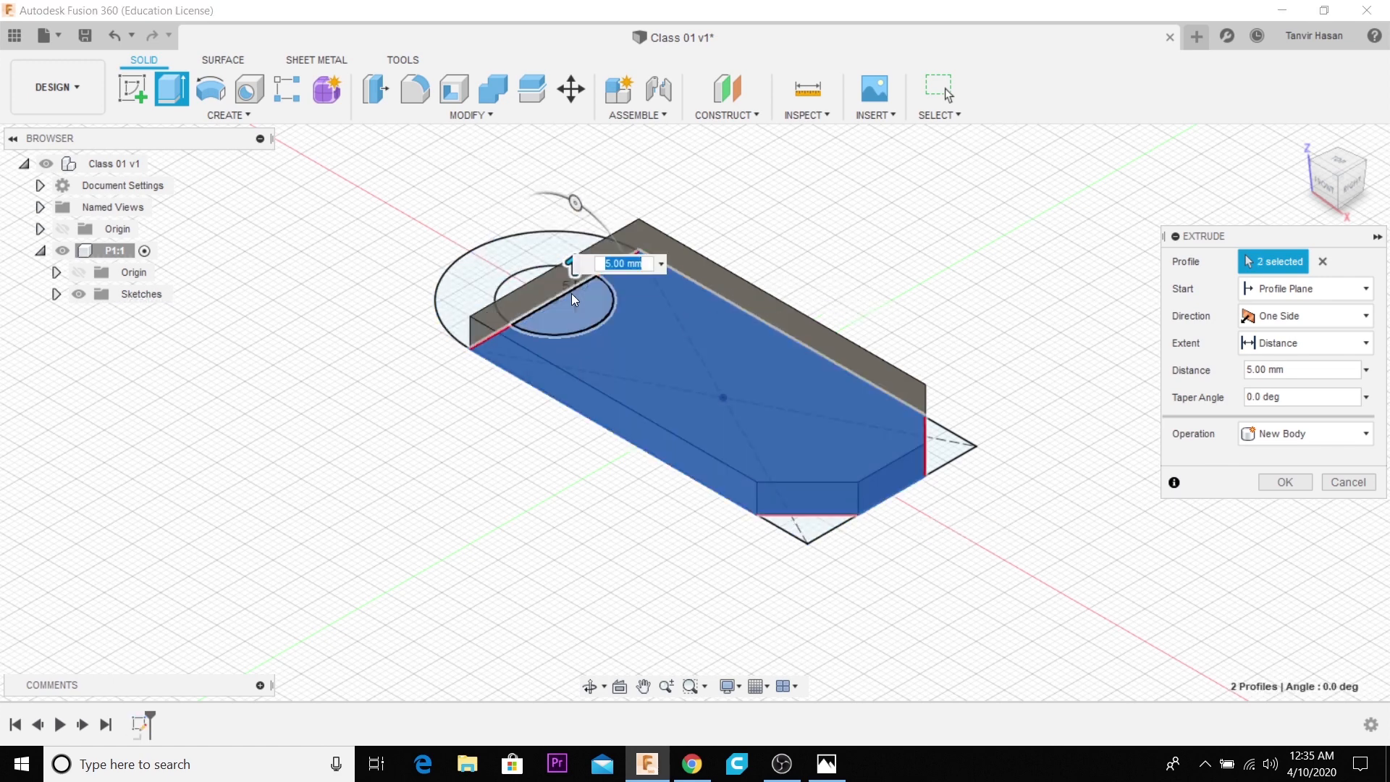
left_click(571, 293)
left_click(539, 255)
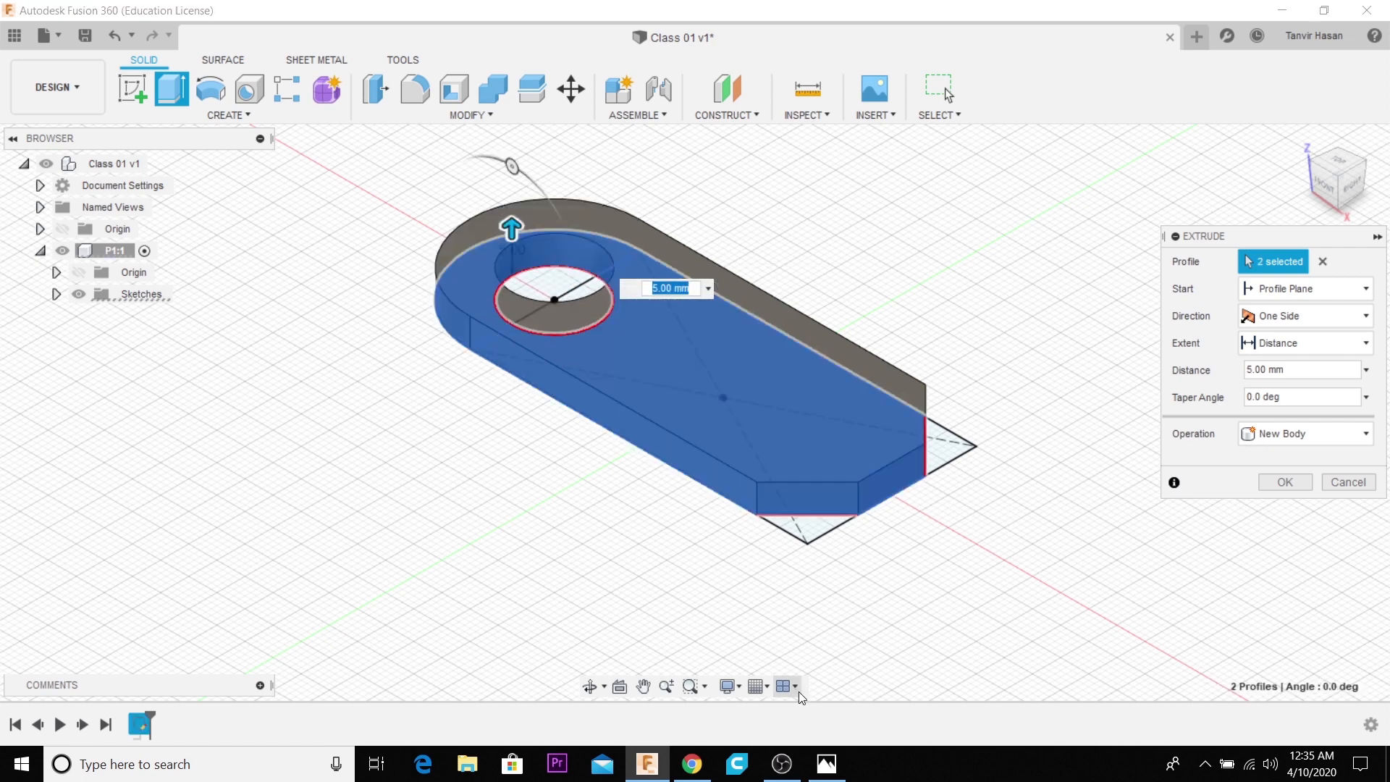
- Check the base thickness in the reference drawing and complete the extrusion with a distance of 9 mm
left_click(829, 763)
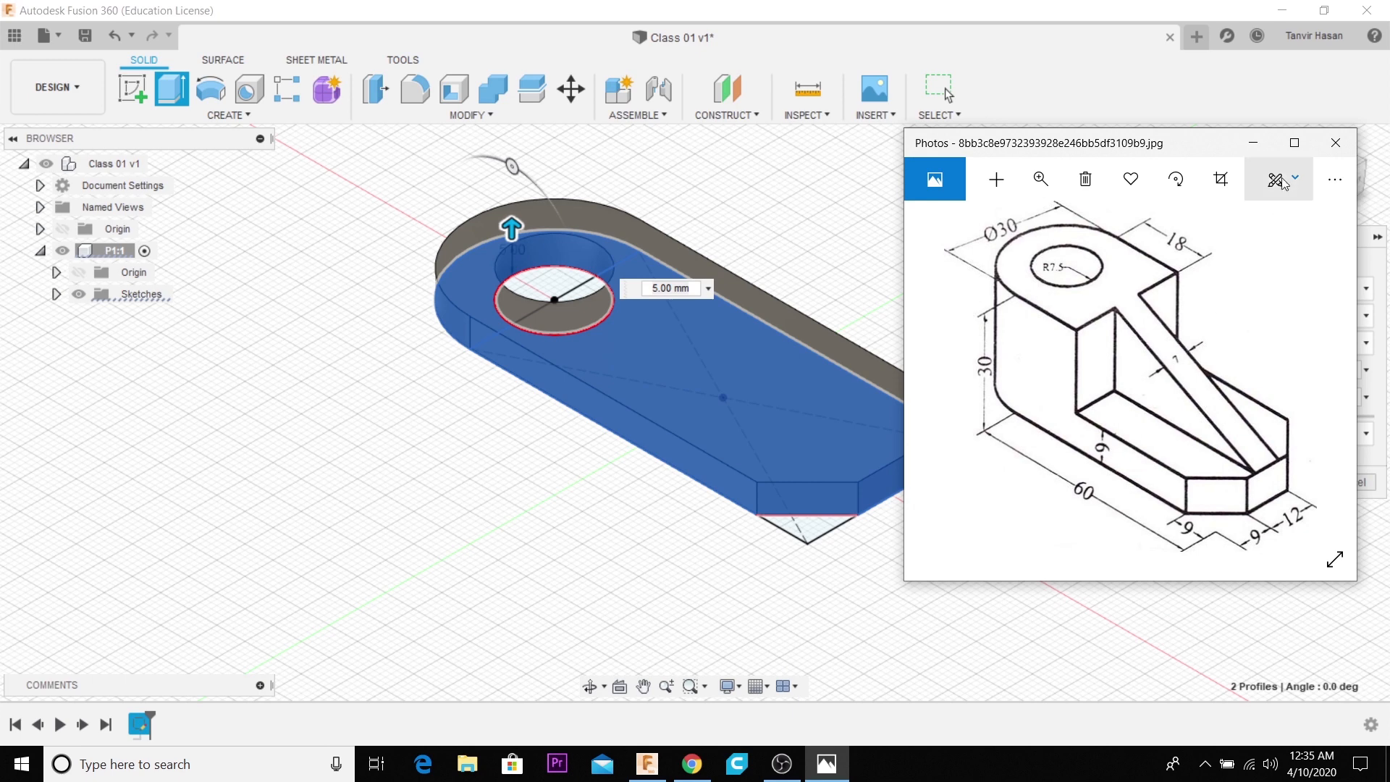
left_click(1256, 142)
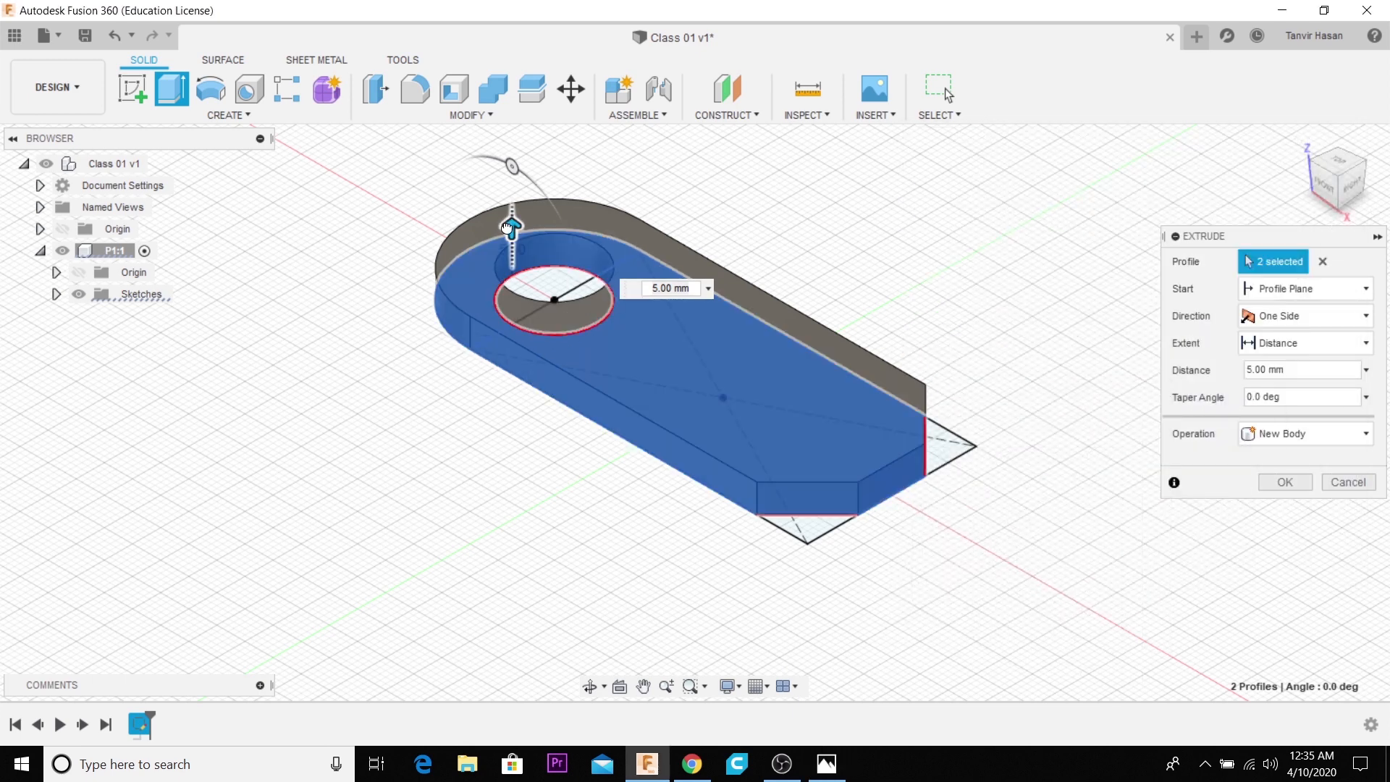
left_click_drag(547, 228, 511, 158)
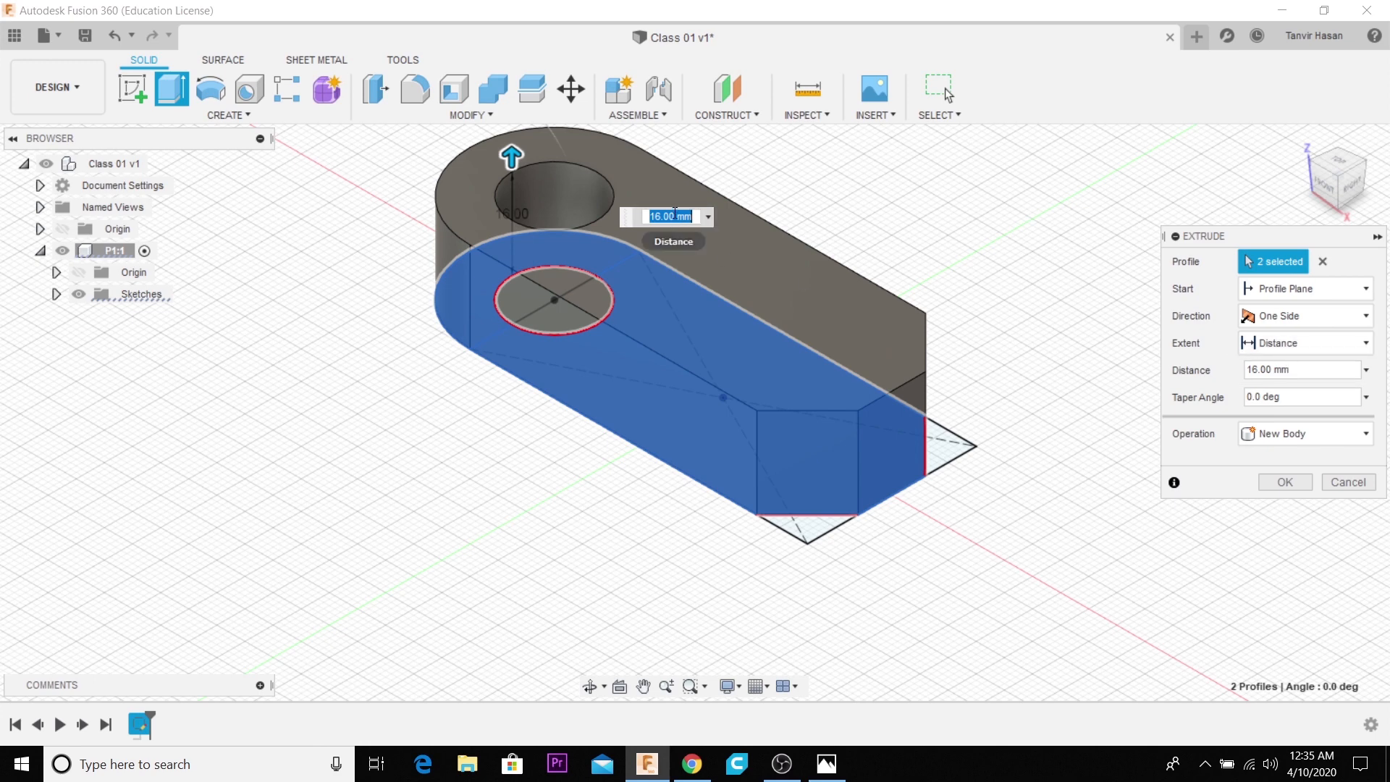
type("9")
key("Return")
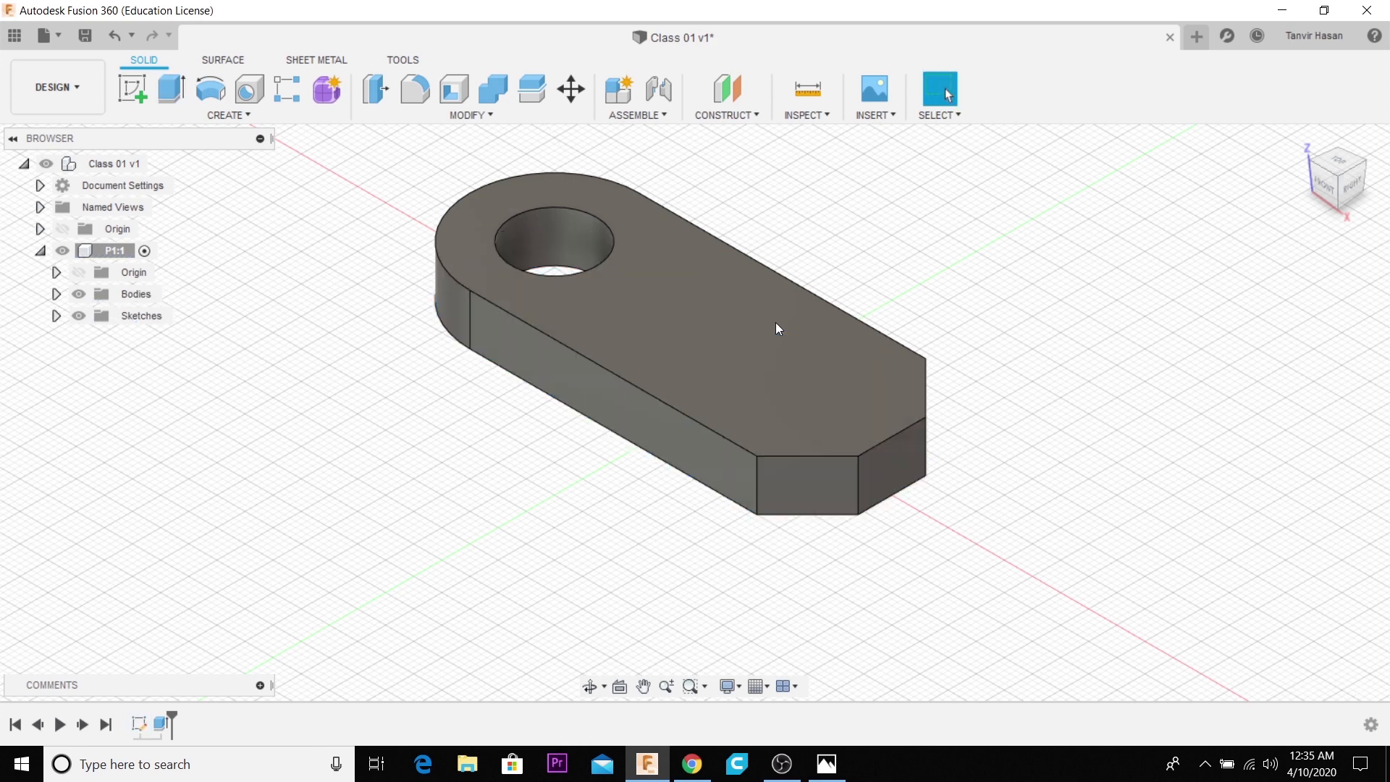
- Compare the extruded base with the reference drawing and examine it from a more frontal angle
middle_click_drag(693, 356, 724, 384)
left_click(724, 384)
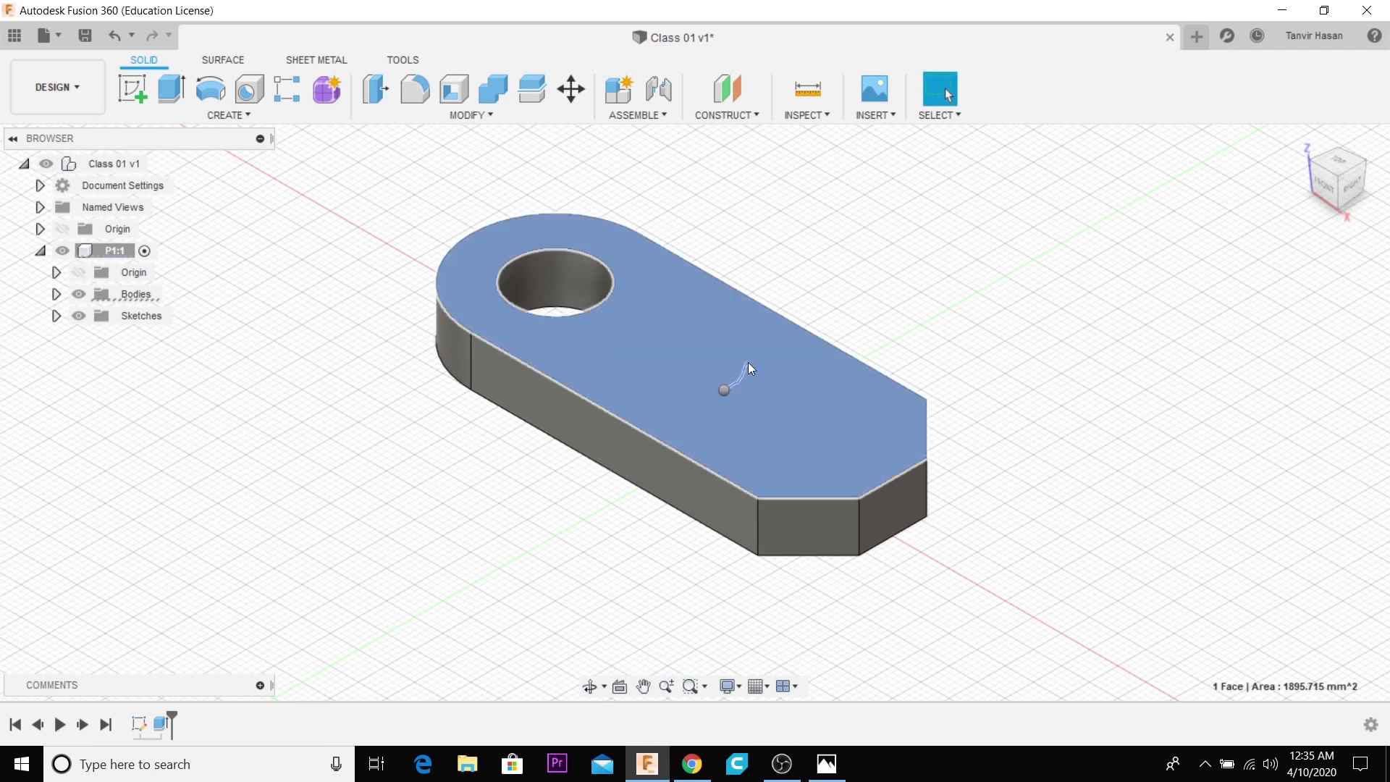
right_click(748, 367)
left_click(826, 764)
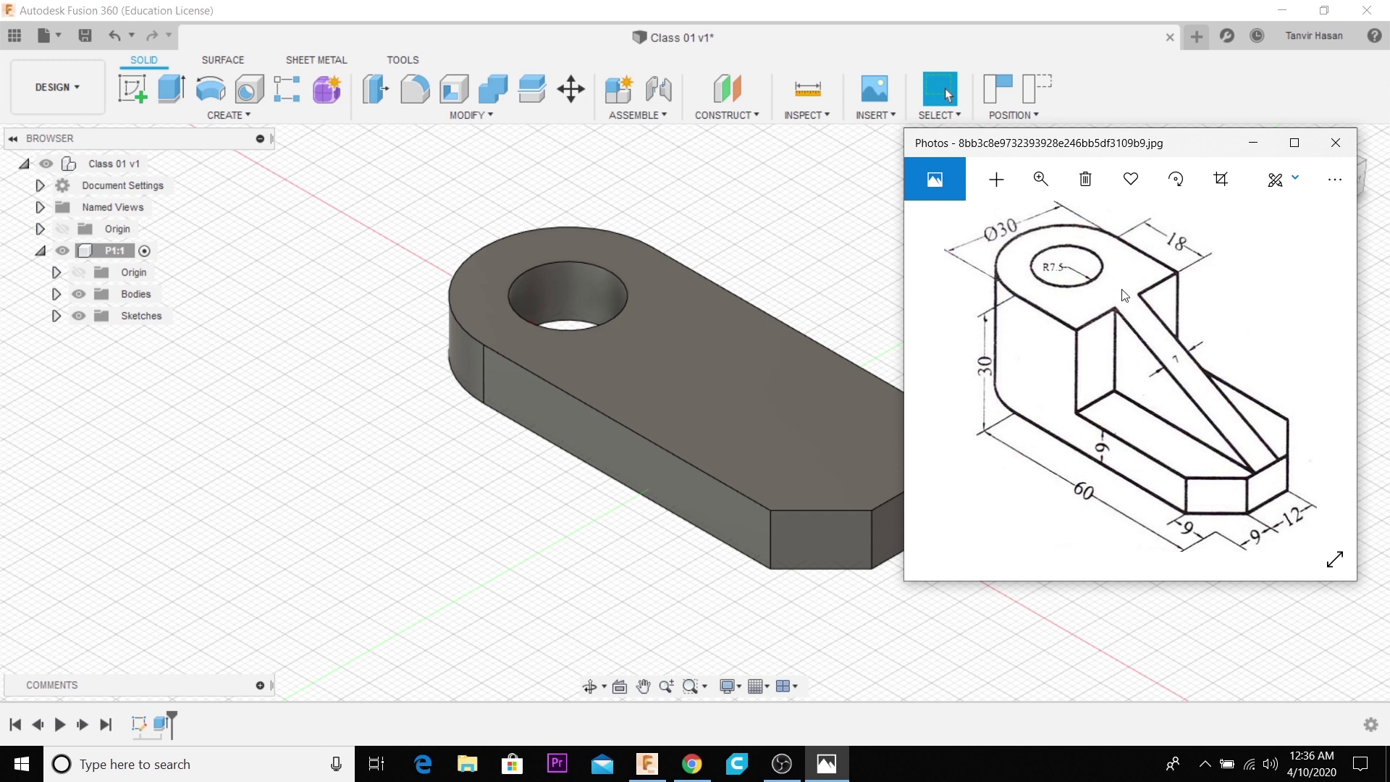
left_click(1264, 144)
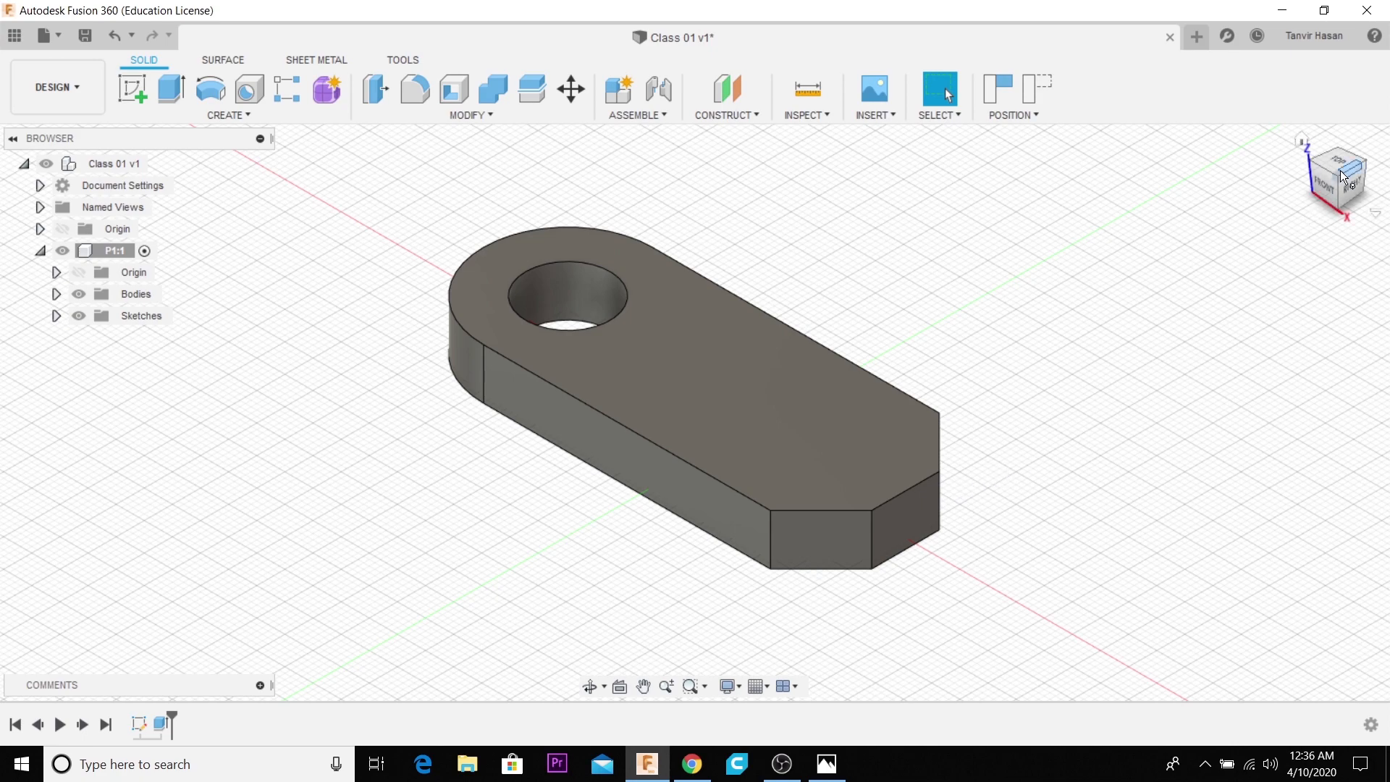
mouse_move(1354, 188)
left_mouse_down()
mouse_move(1317, 209)
mouse_move(1297, 172)
mouse_move(1321, 203)
mouse_move(1351, 181)
mouse_move(1364, 200)
mouse_move(1358, 154)
mouse_move(1350, 203)
left_mouse_up()
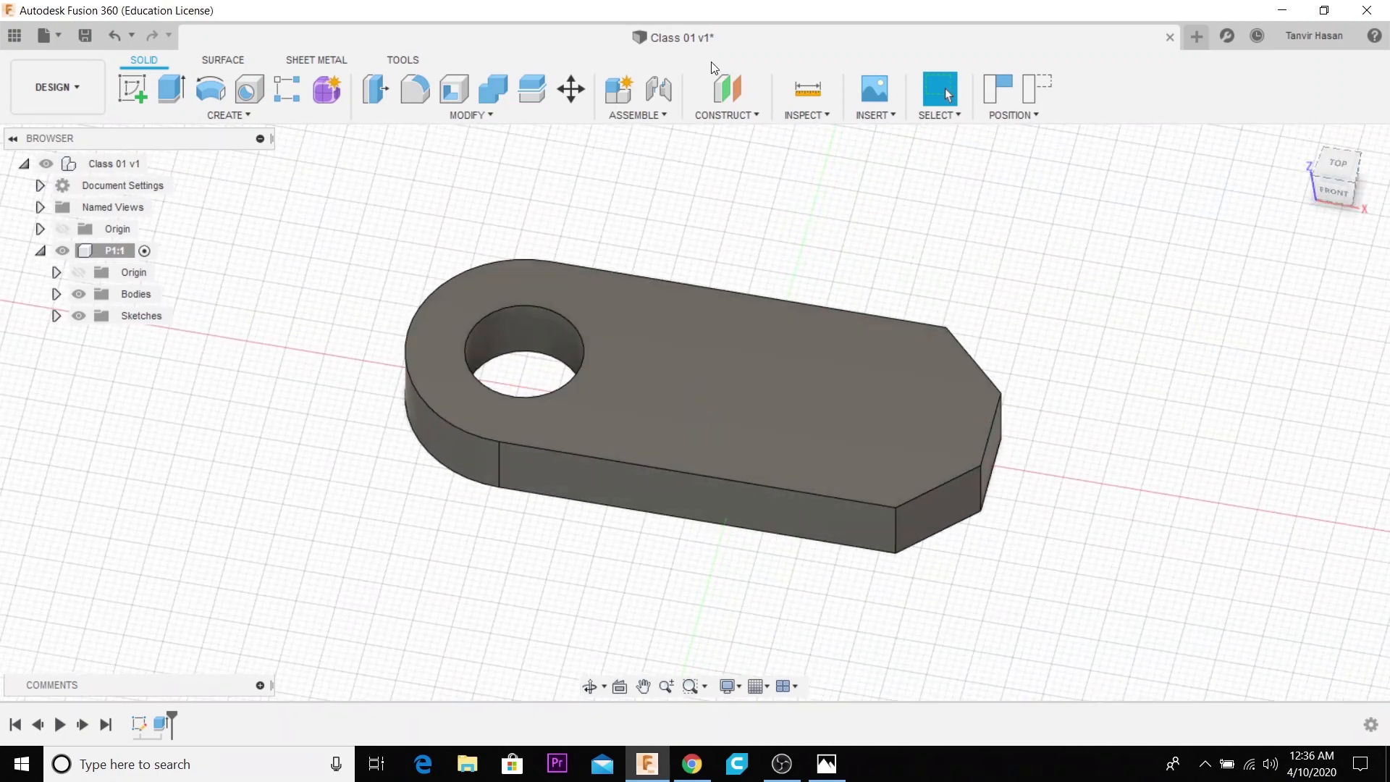